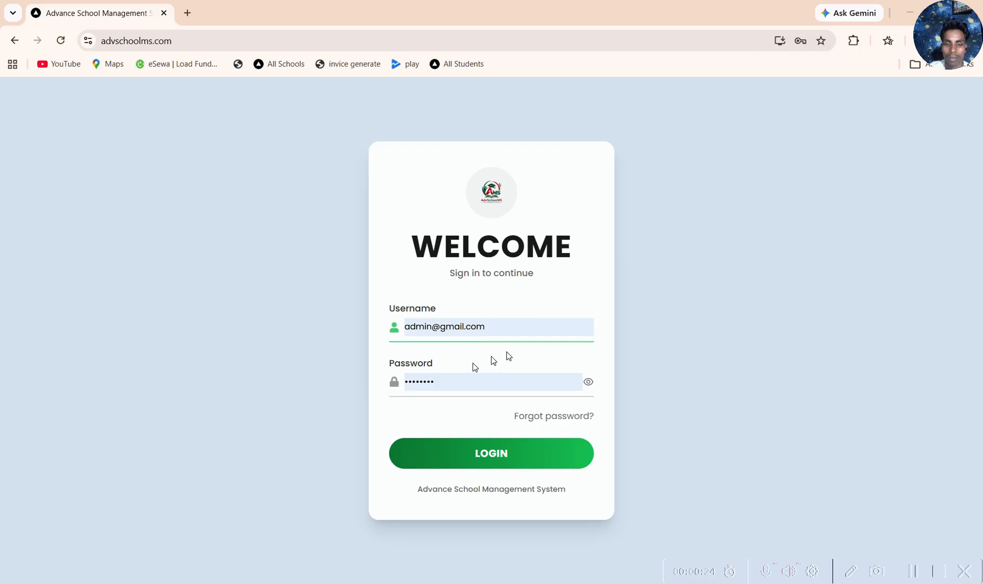
Step: Log in to the school management system with the prefilled credentials and open the admin dashboard
click(503, 453)
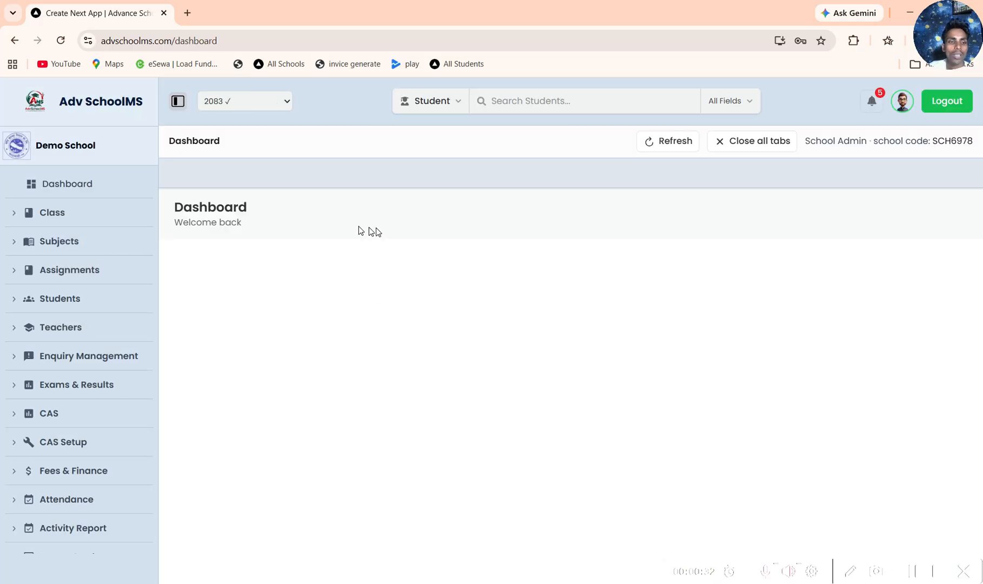
click(59, 183)
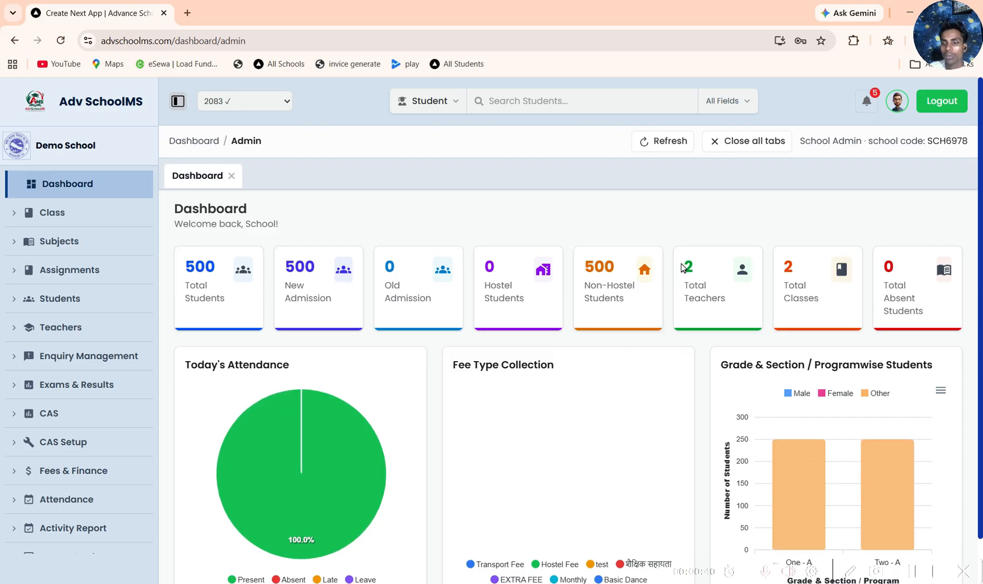
Step: Examine the dashboard summary cards for total teachers, total classes, total students and new admissions
drag(684, 264, 696, 274)
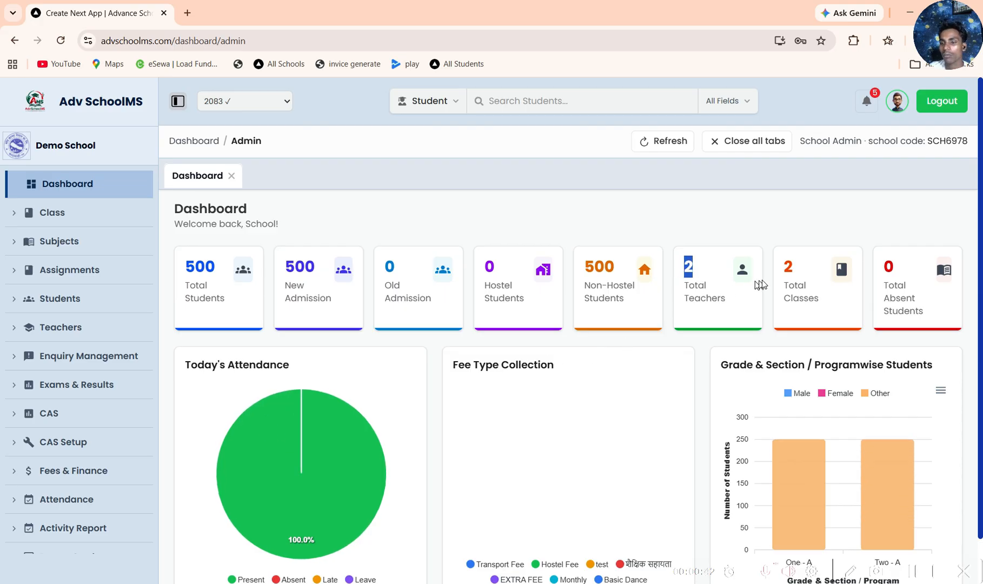
drag(784, 263, 815, 295)
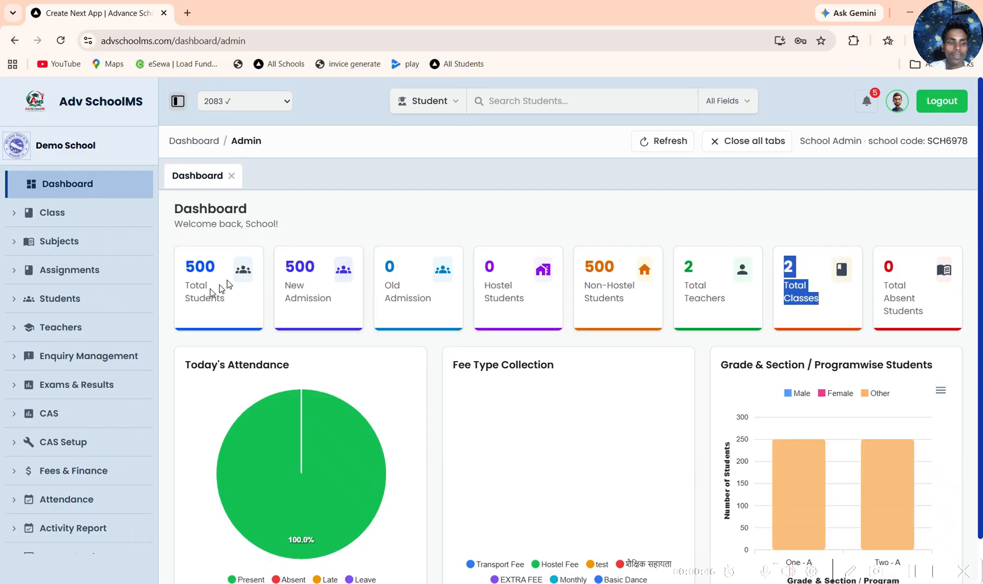
drag(191, 285, 221, 300)
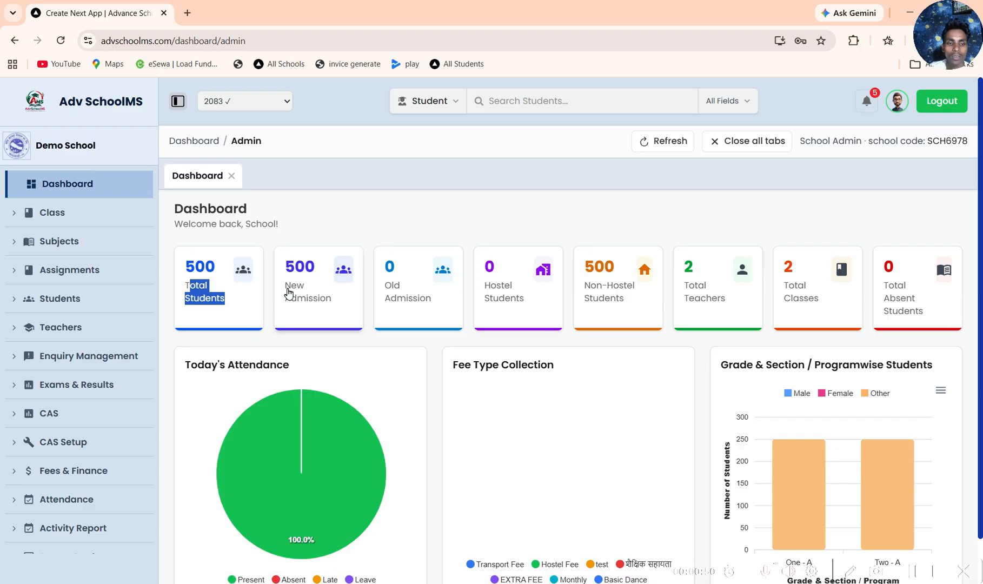
click(345, 276)
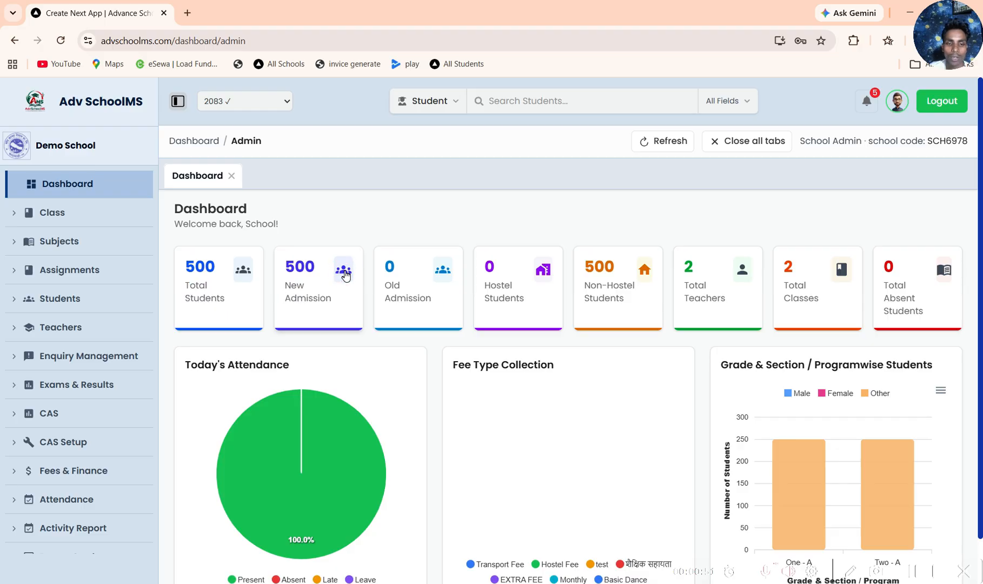
drag(391, 334, 406, 310)
click(404, 335)
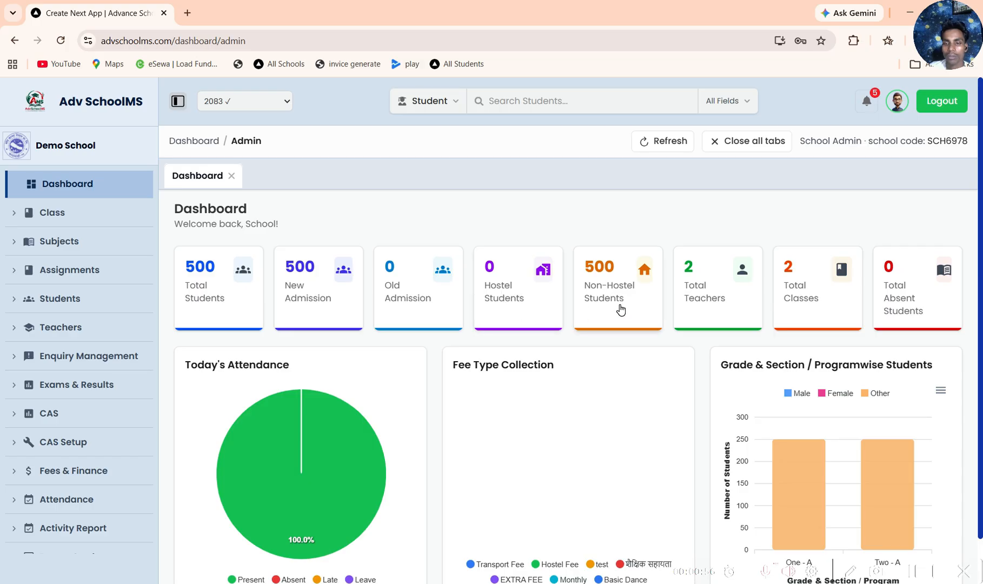
Step: View the New Admission students list with its search field, and close it
click(339, 273)
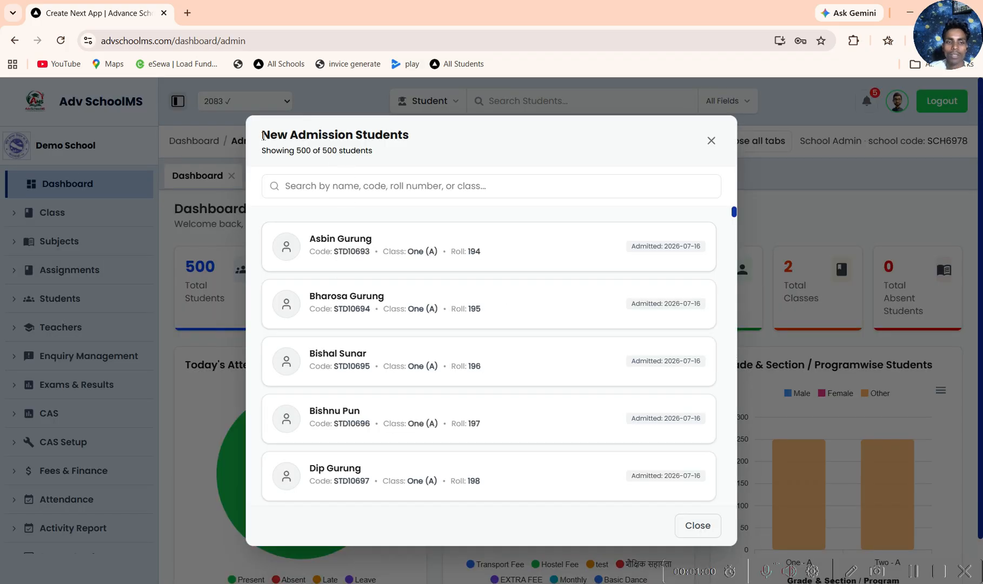
drag(263, 136, 376, 151)
click(424, 189)
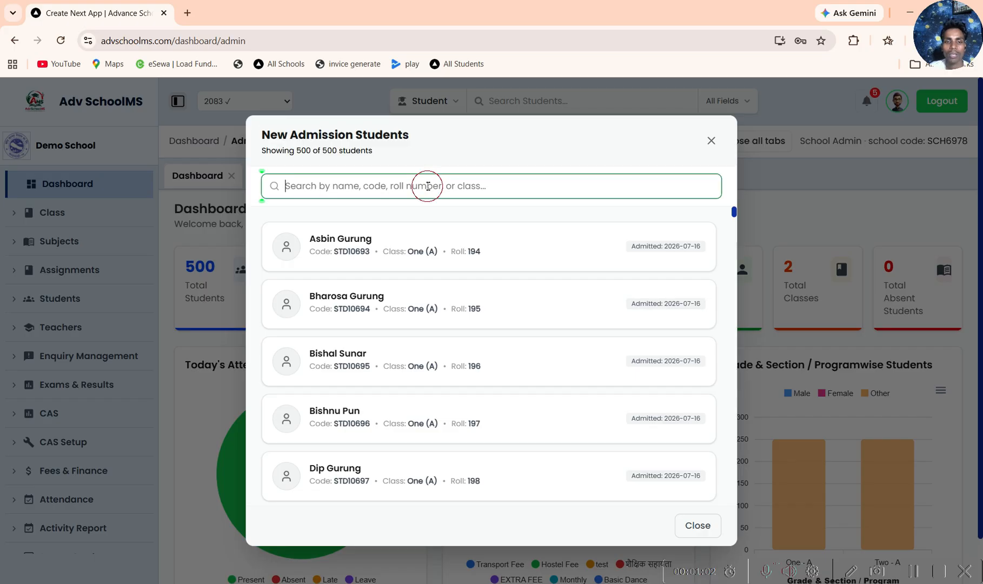
click(709, 142)
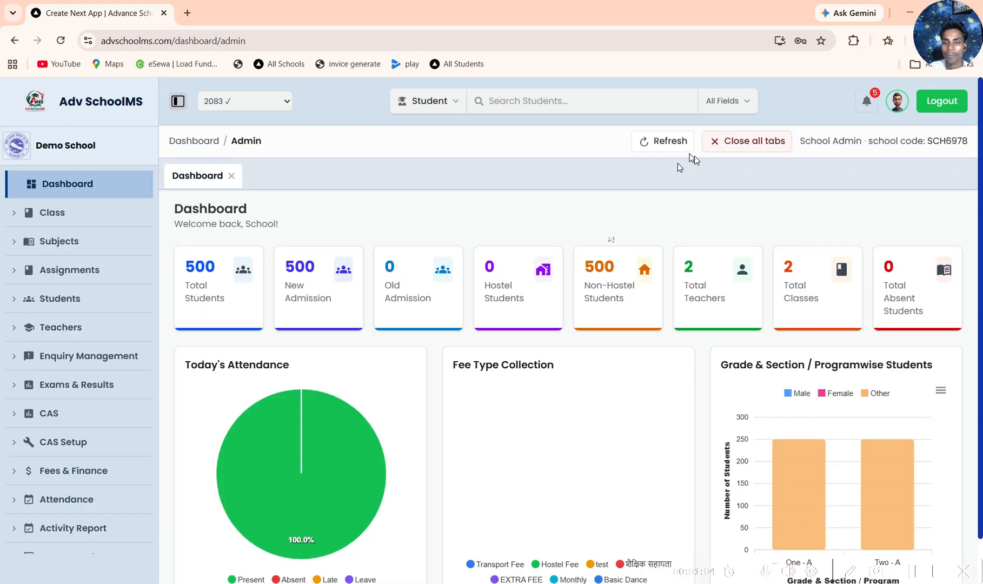
Step: View the Old Admission and Non-Hostel student lists from the dashboard cards, closing each one
click(428, 289)
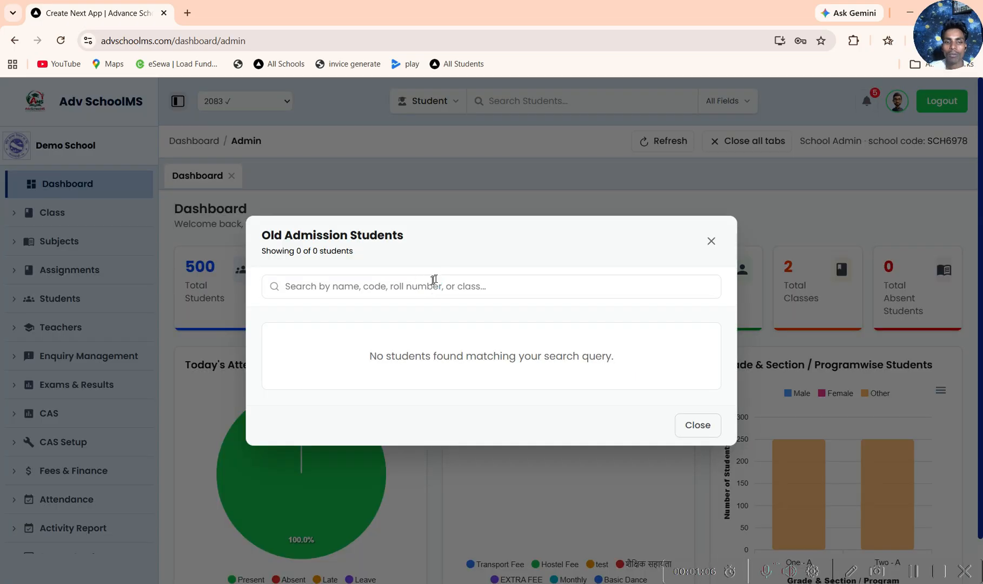
click(711, 241)
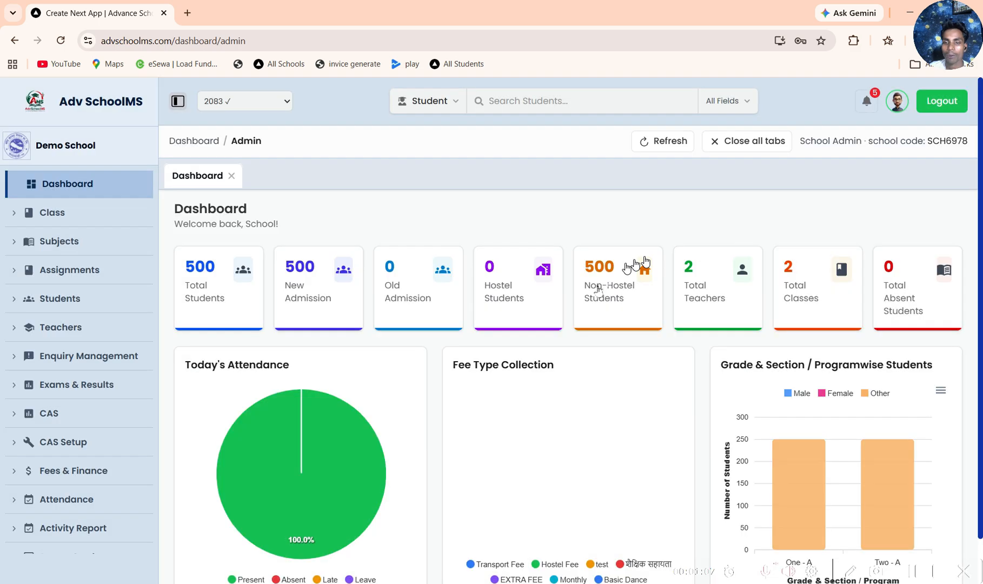
click(597, 292)
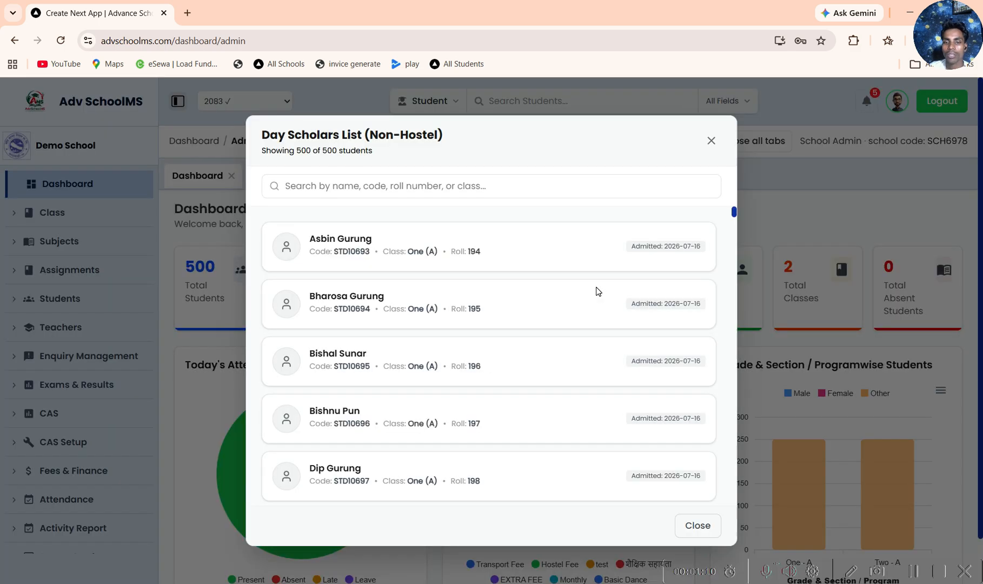
click(711, 140)
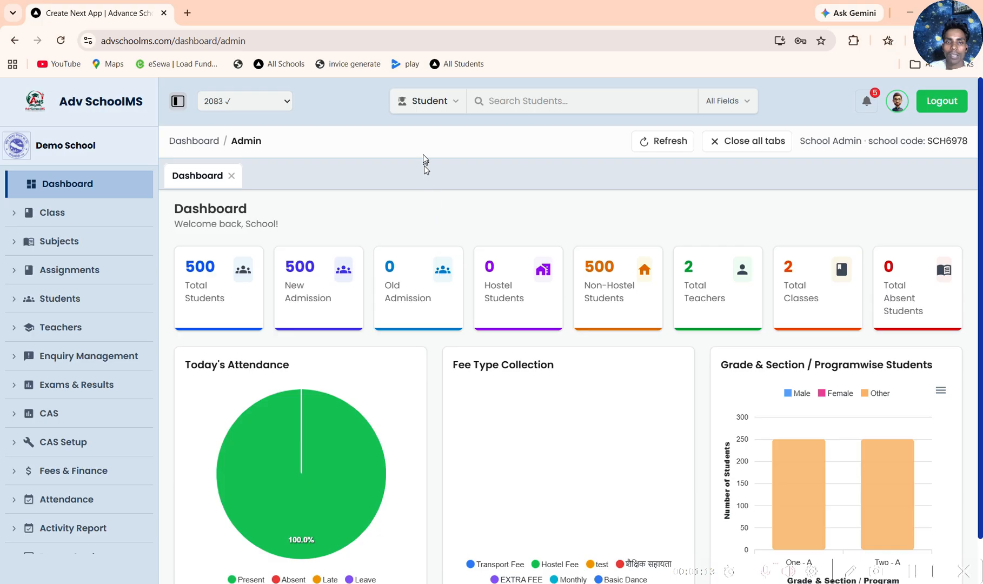
Step: Search all student fields for "i", clear the search, and check the available academic year options
click(524, 103)
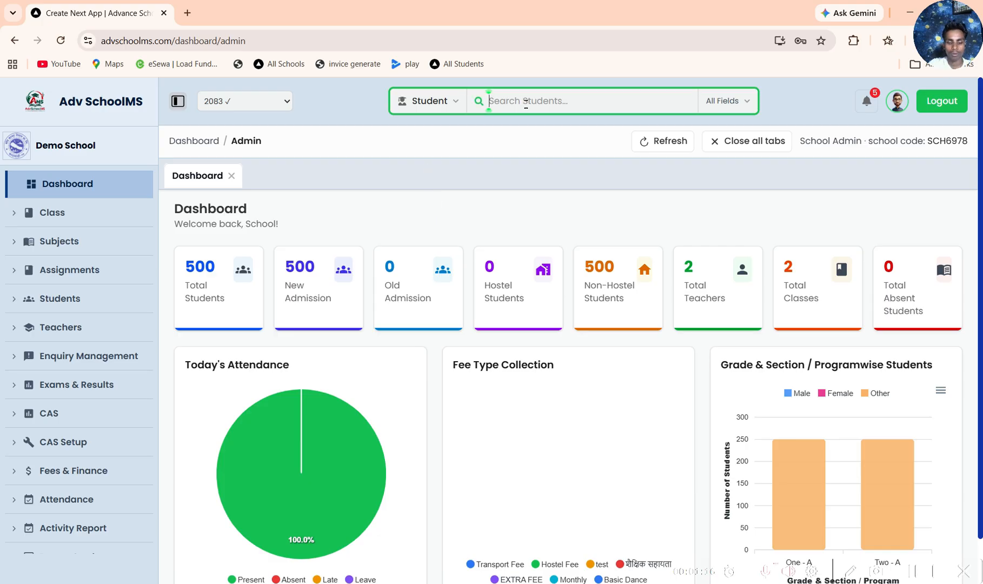
text(i)
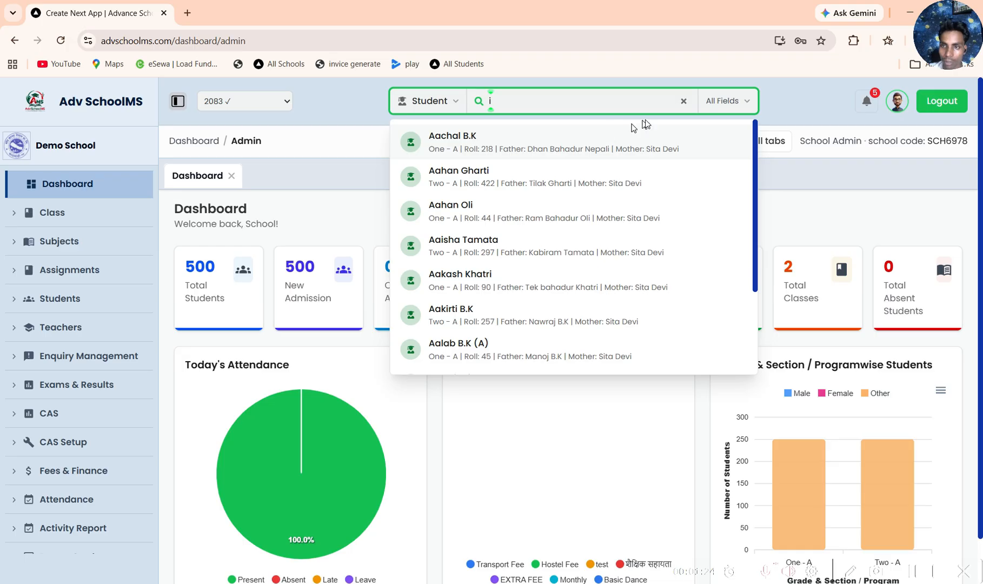
click(682, 101)
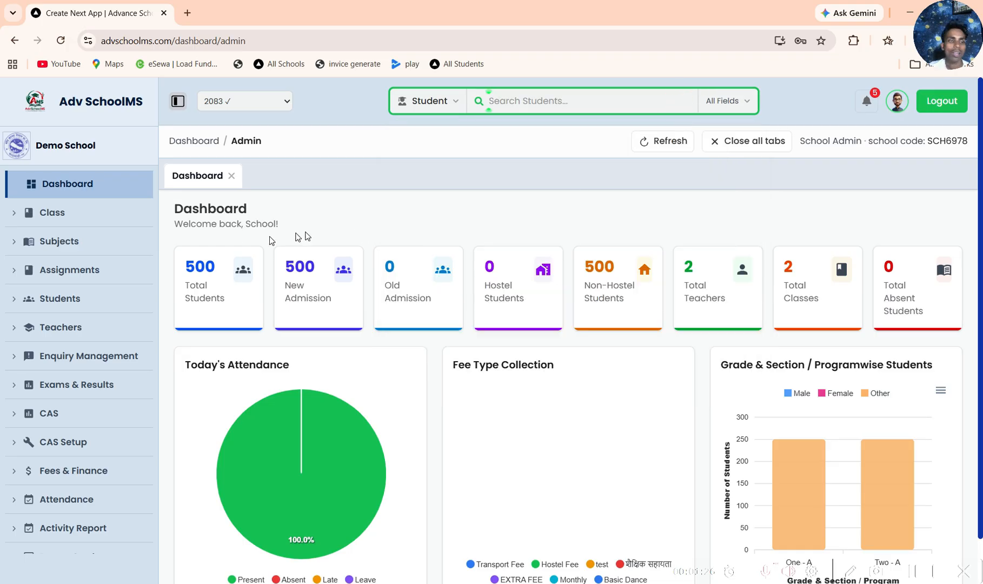
click(278, 102)
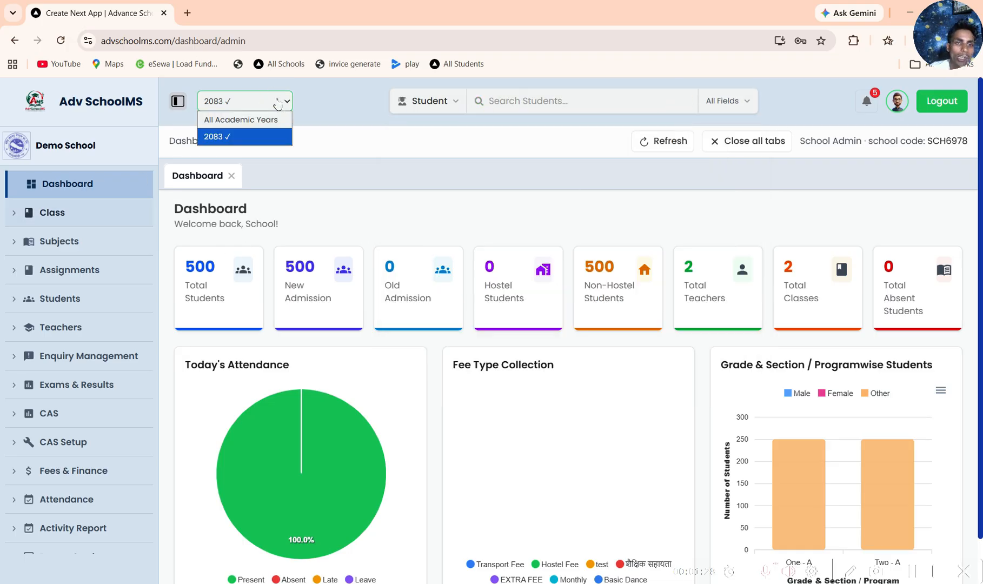
click(278, 102)
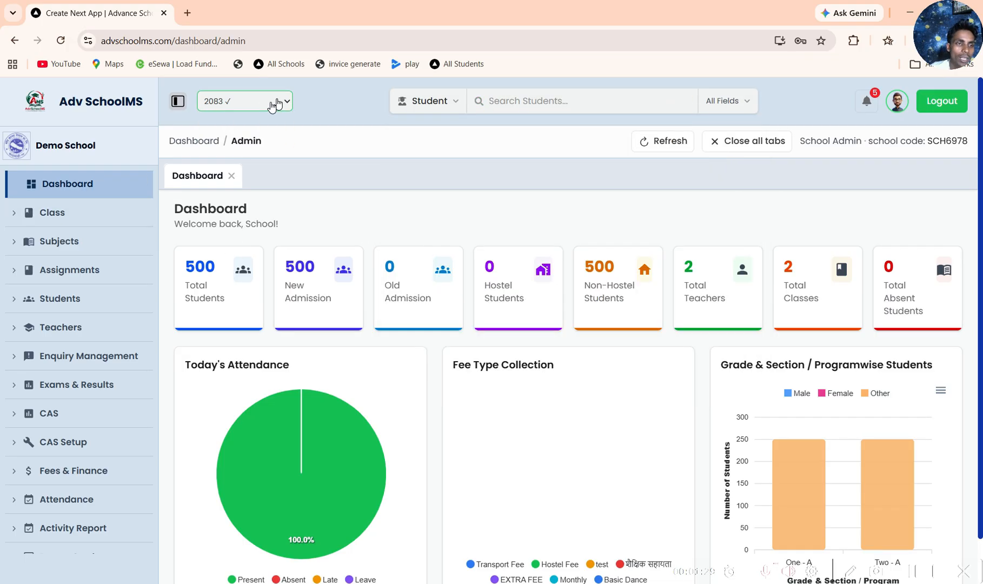
Step: Open the list of all classes and view its search column choices and filter options
click(81, 218)
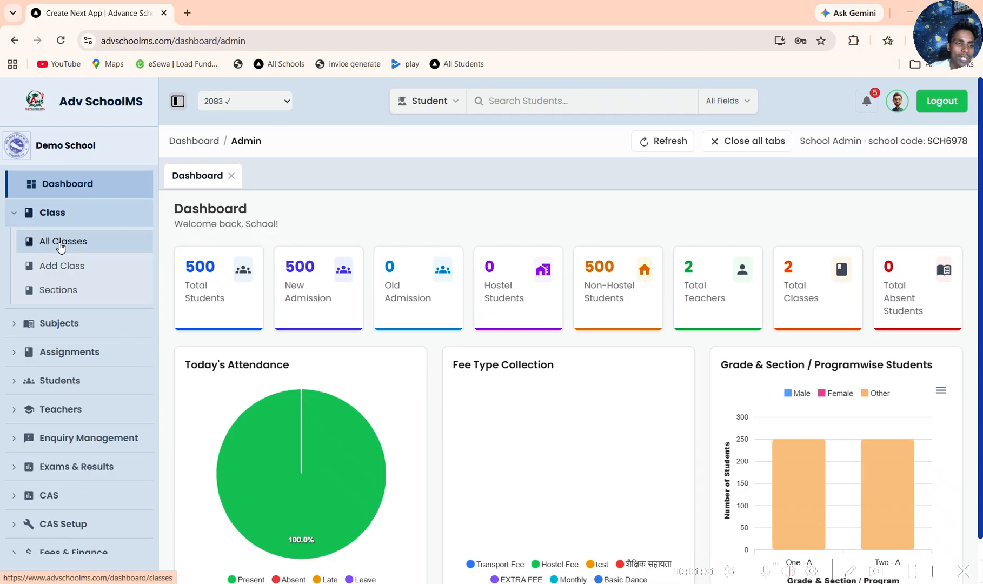
click(61, 243)
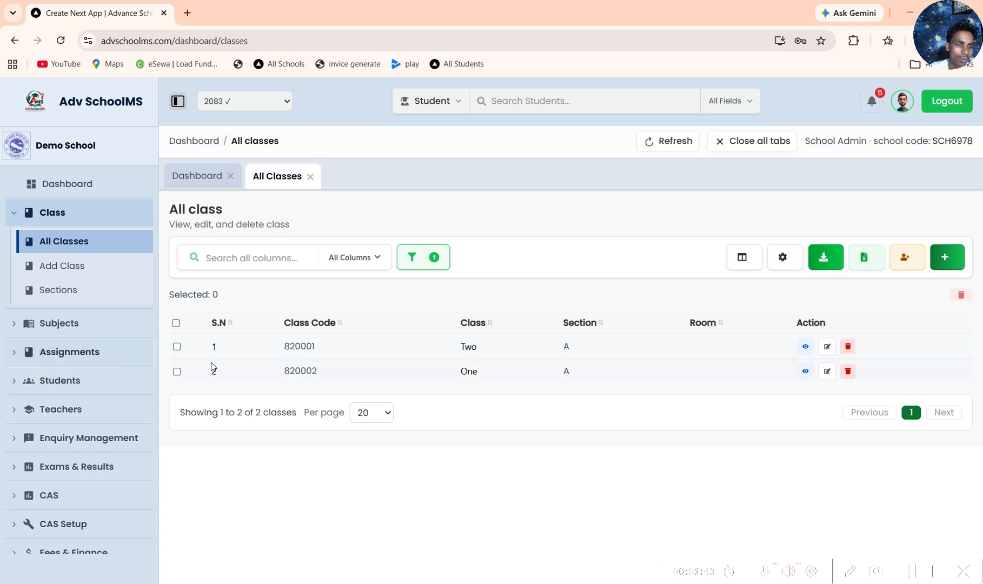
click(373, 260)
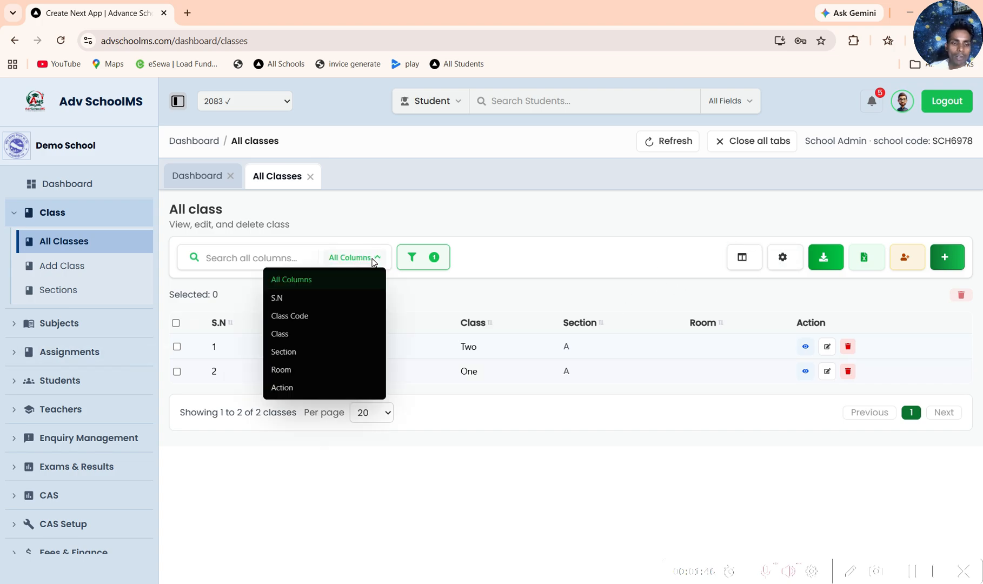
click(435, 259)
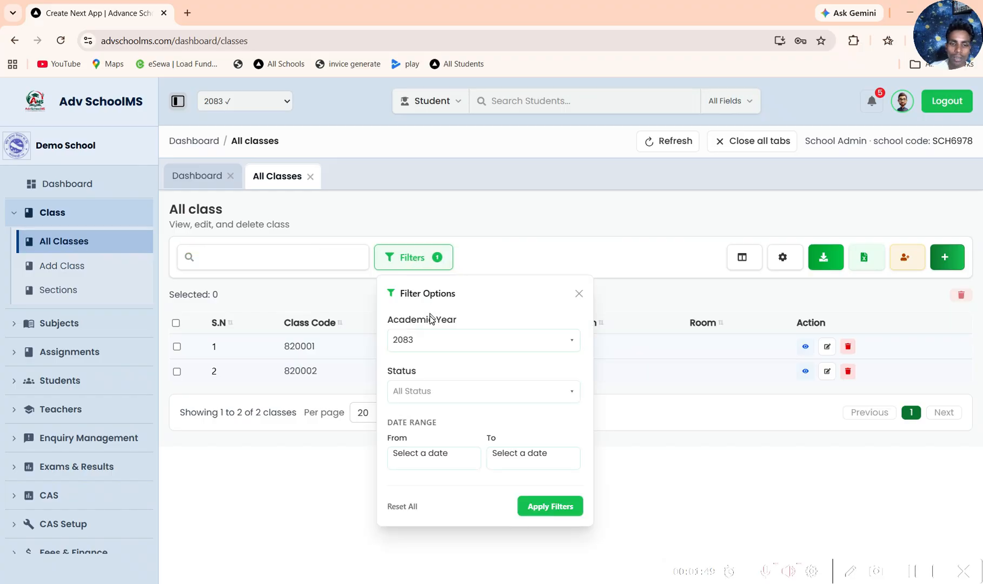
click(578, 293)
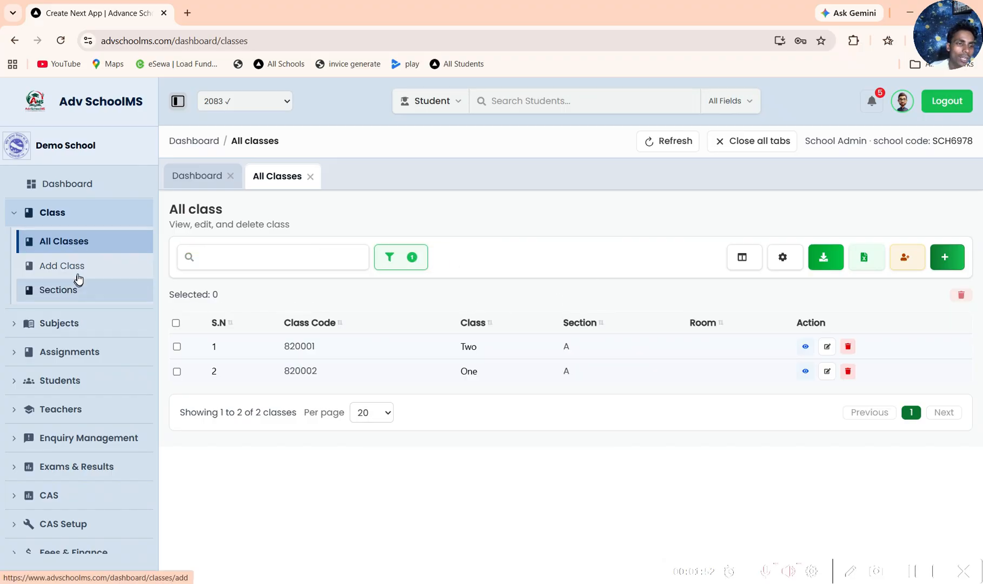
Step: Try to open the class Sections page, including by placing its link in the browser's address bar
click(67, 290)
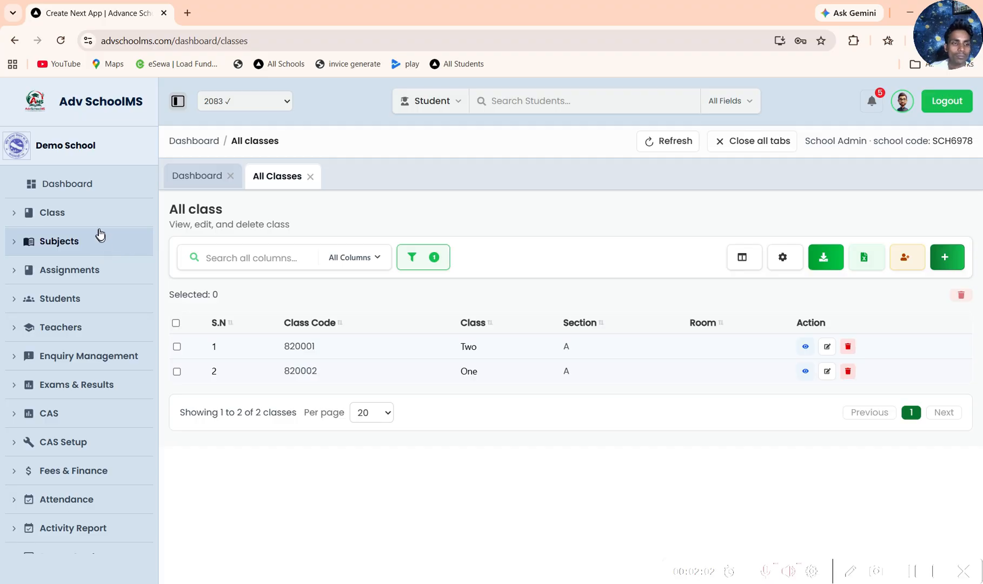
click(101, 213)
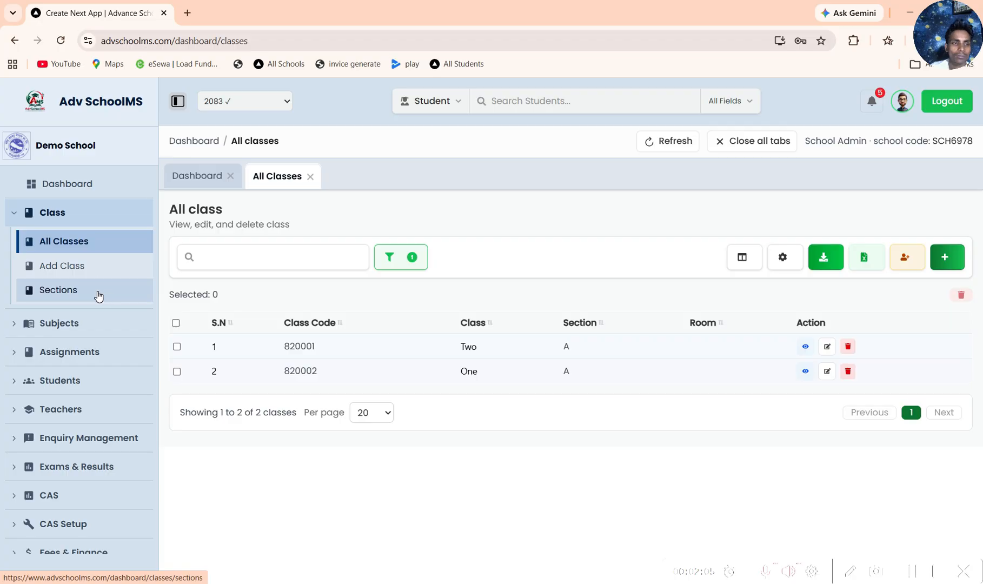
drag(98, 297, 187, 42)
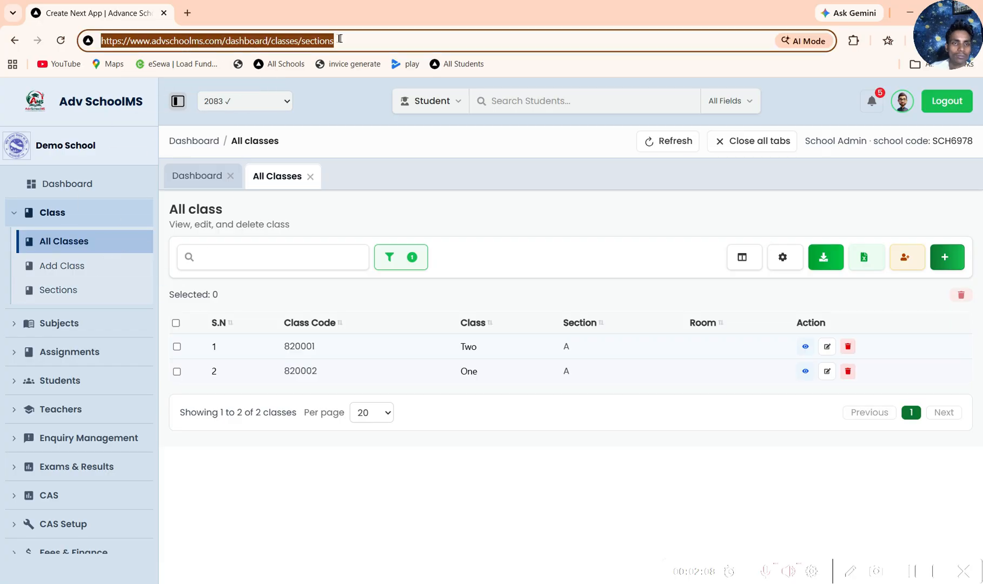
click(64, 246)
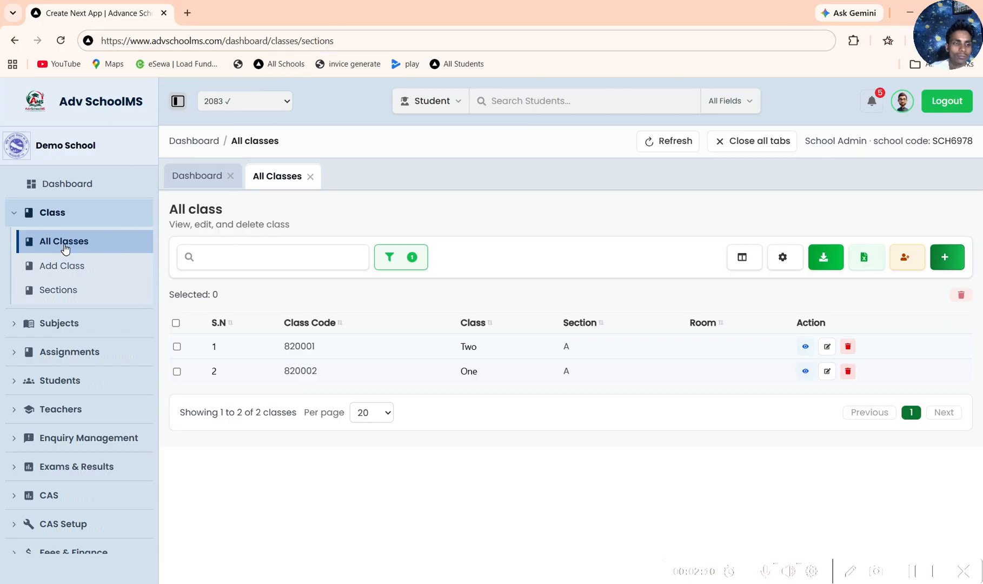
click(63, 244)
click(65, 214)
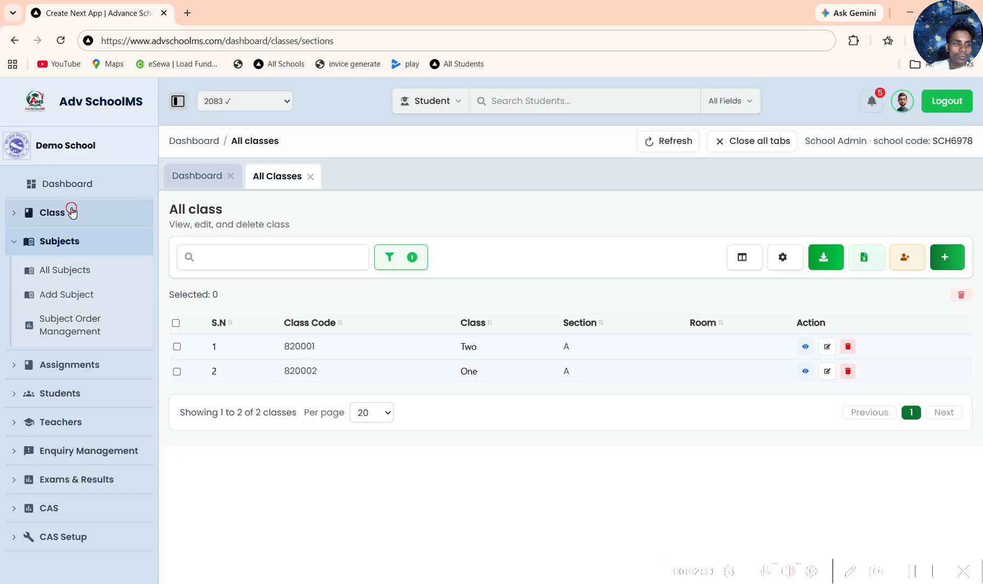
click(60, 292)
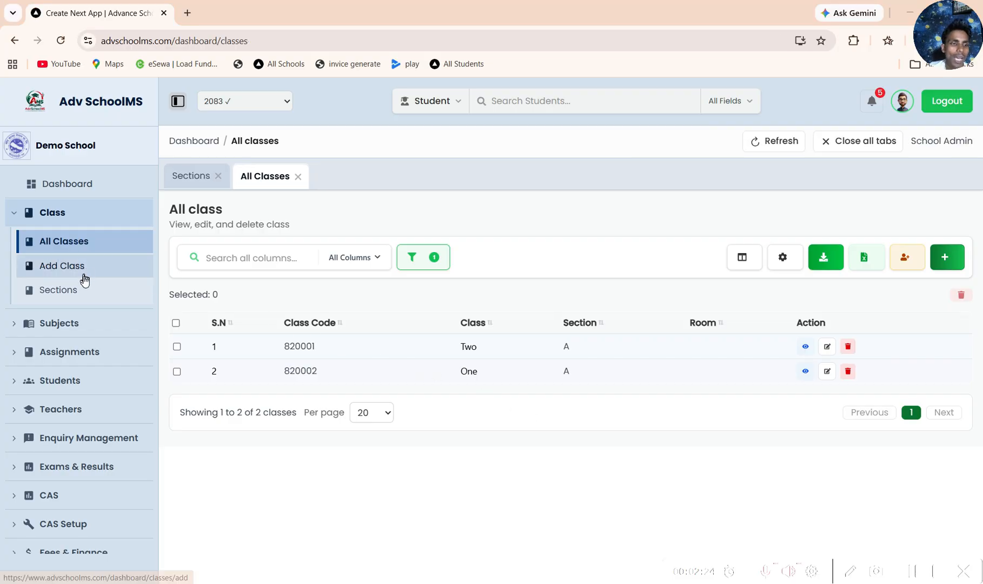
Step: Open the class Sections page and view the existing sections and the field for adding a new one
click(76, 290)
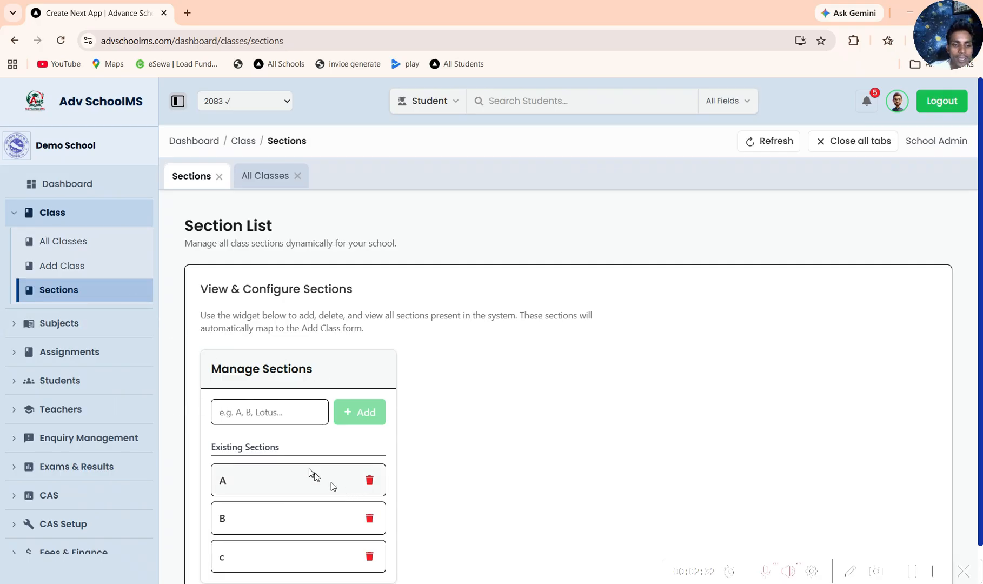
scroll(287, 444, down, 1)
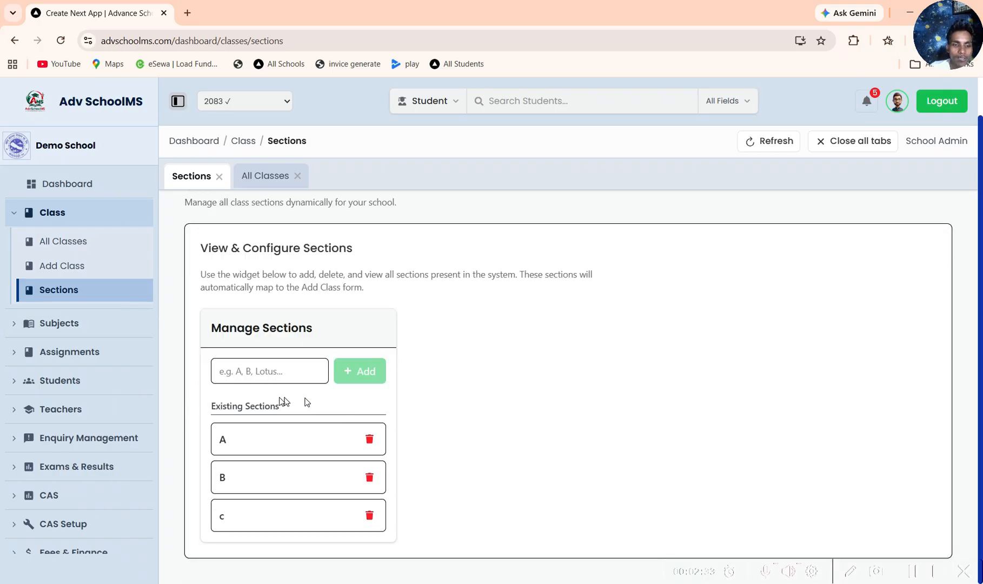
click(250, 368)
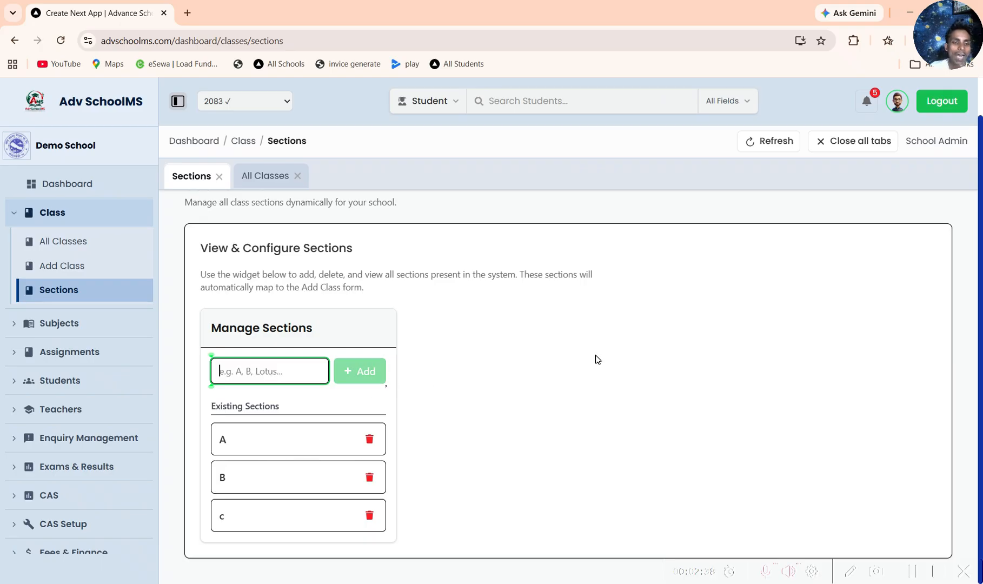
Step: Open the list of all subjects in the Subjects module
click(86, 326)
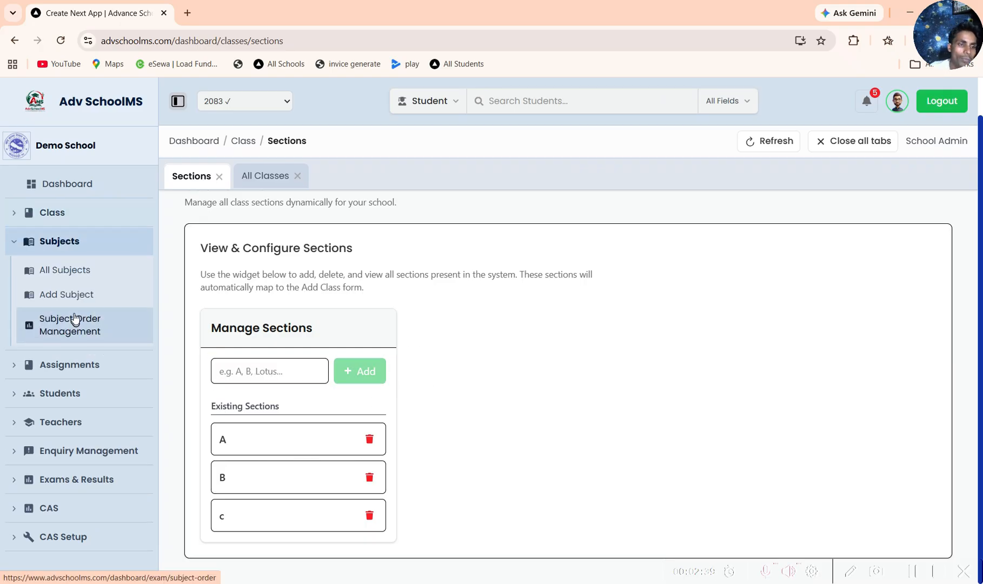
click(70, 272)
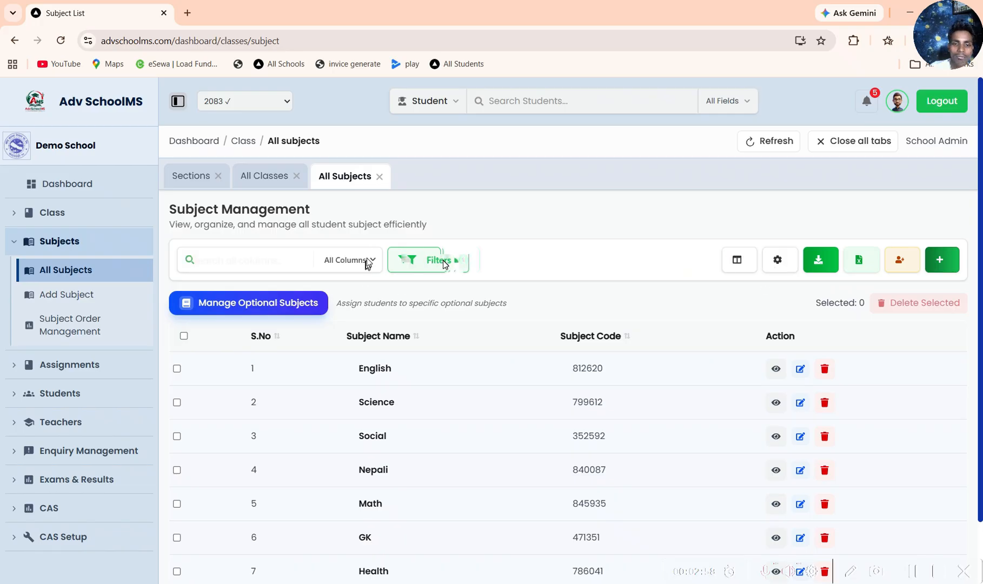
Step: View the filter options and search column choices of the subjects list
click(443, 260)
click(361, 255)
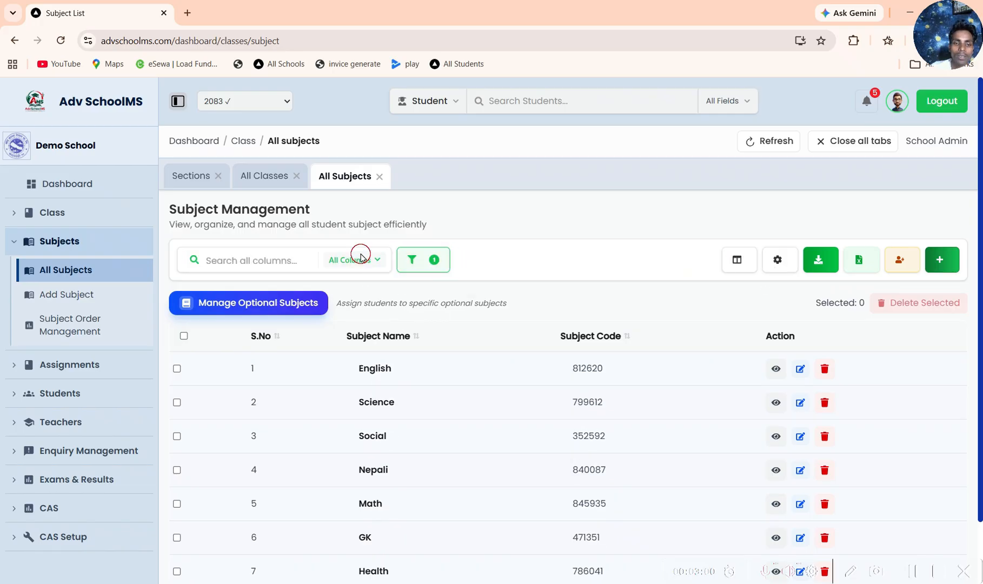
click(535, 262)
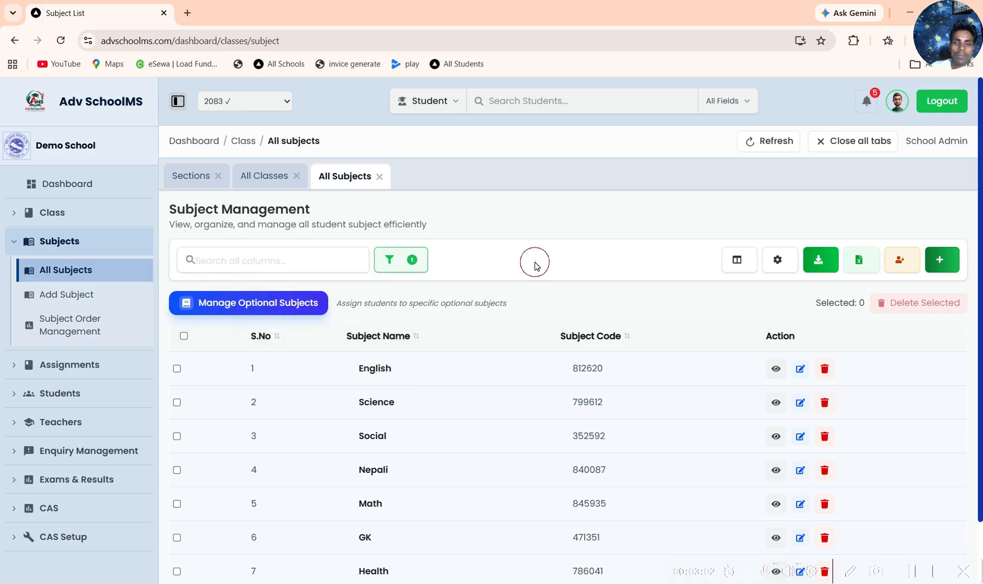
Step: Open Subject Order Management and examine the order indexes of the subjects for class Two - A
click(82, 319)
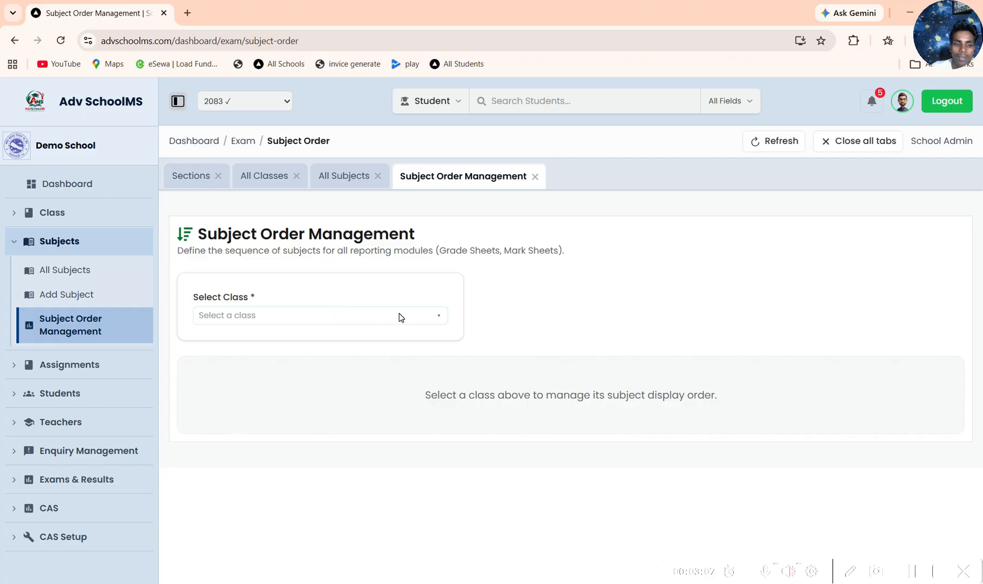
scroll(411, 341, down, 3)
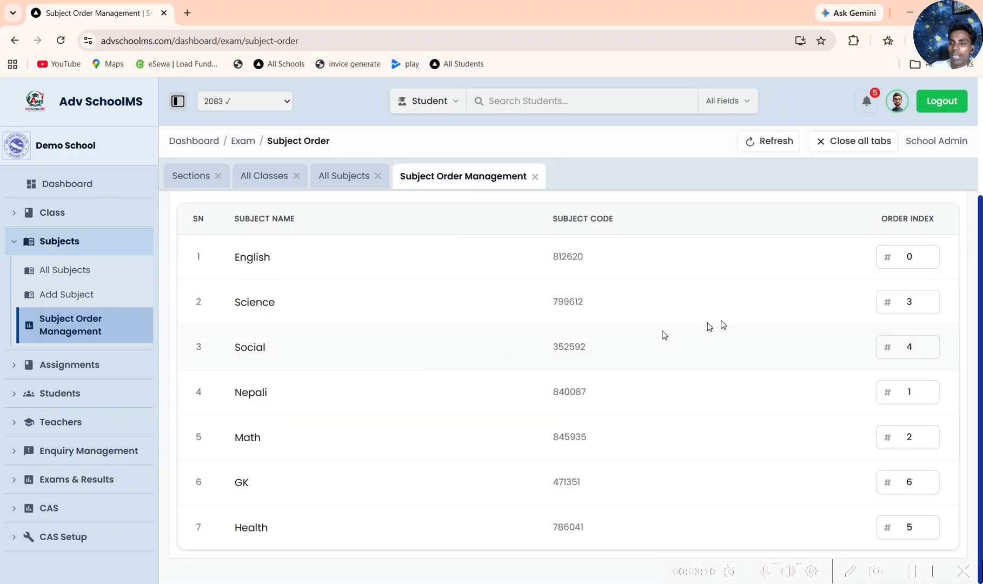
scroll(841, 461, up, 2)
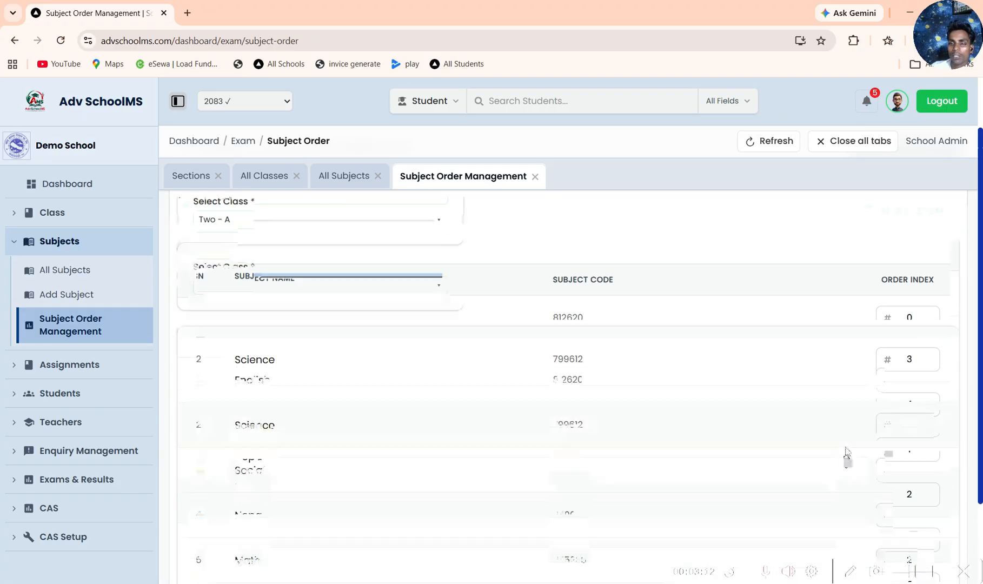
scroll(844, 449, up, 3)
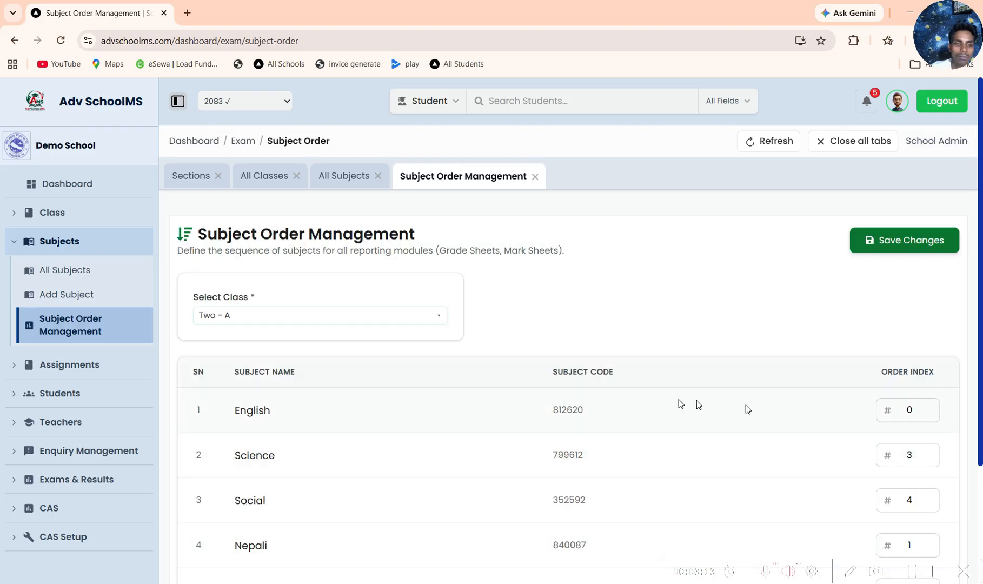
Step: Open the list of all assignments and look over the form for adding an assignment
click(126, 364)
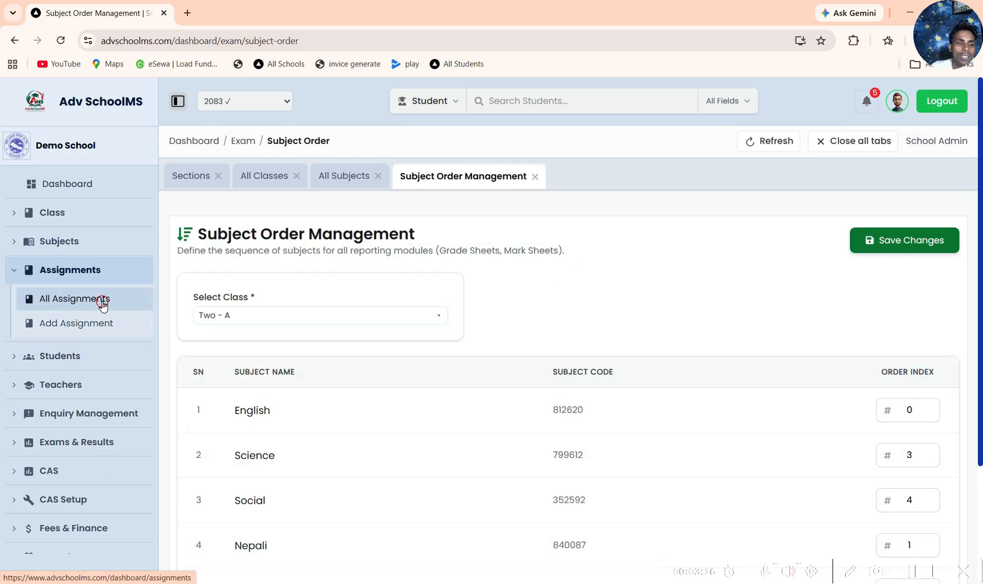
click(103, 306)
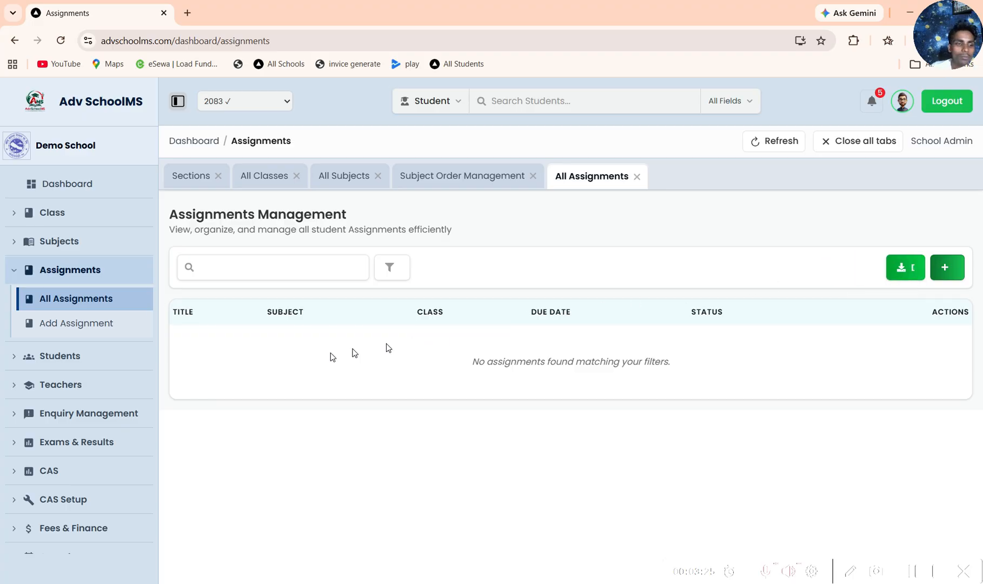
click(104, 325)
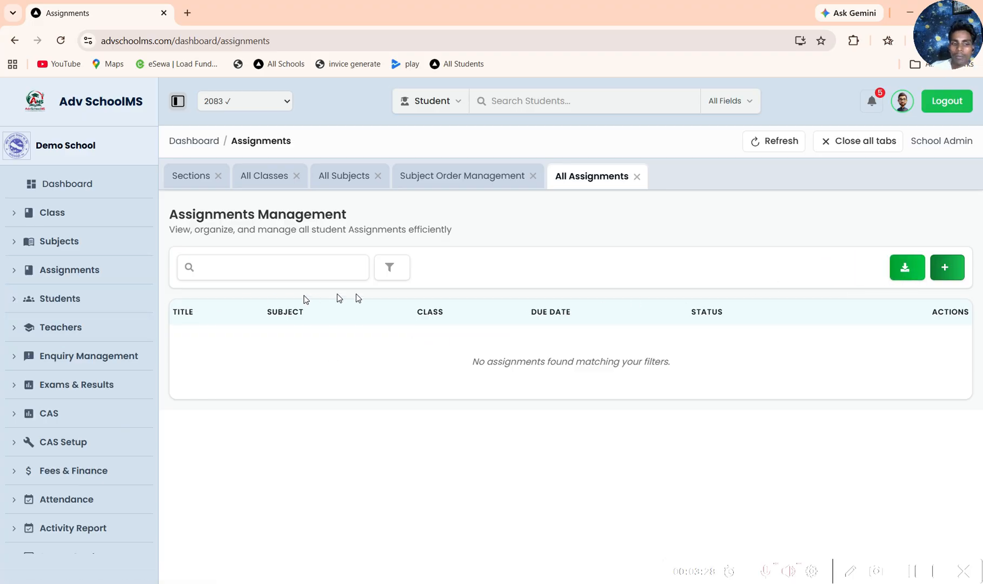
scroll(340, 374, down, 5)
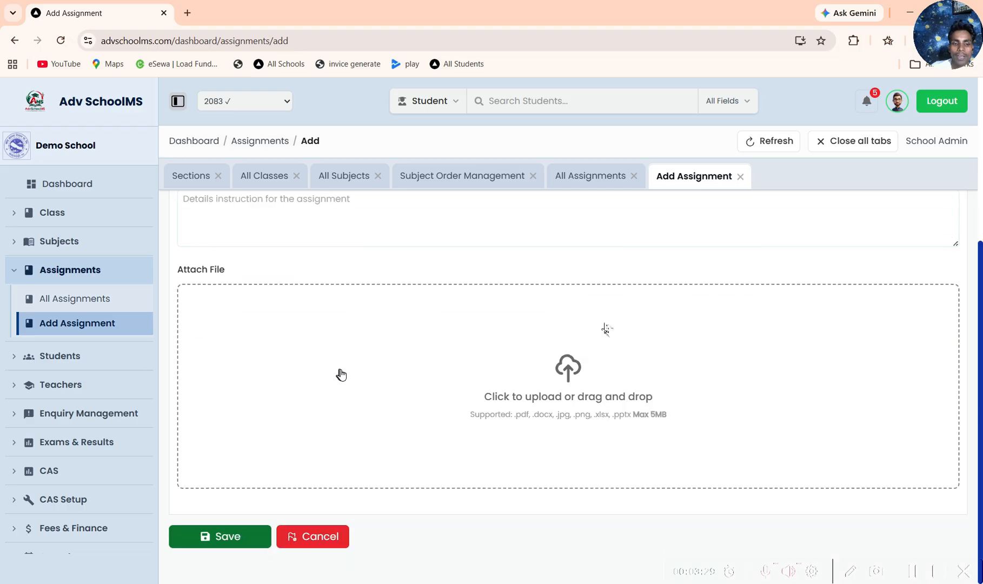
scroll(315, 340, up, 5)
scroll(334, 346, down, 5)
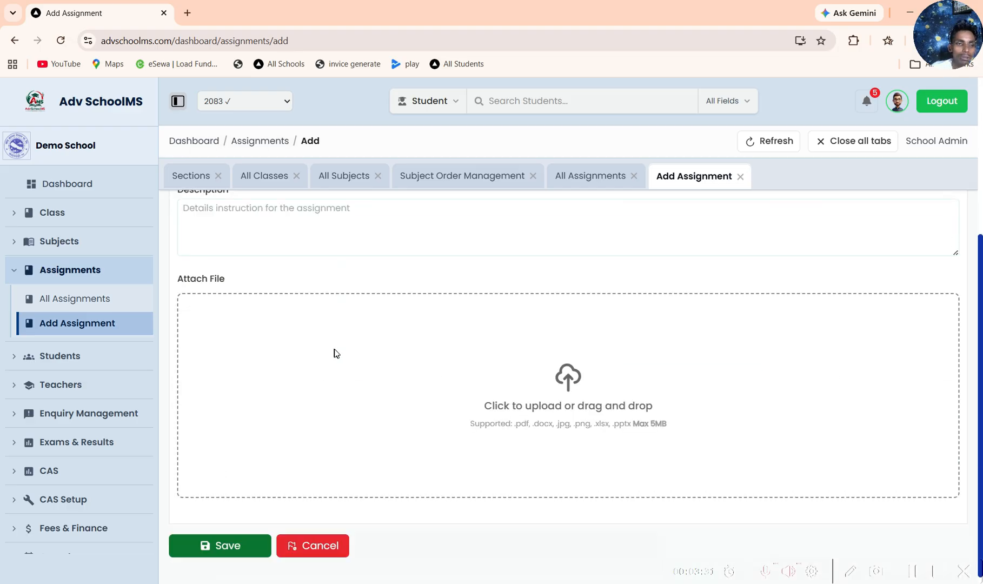
Step: Open the list of all students and look through its rows and the choices for students per page
click(88, 308)
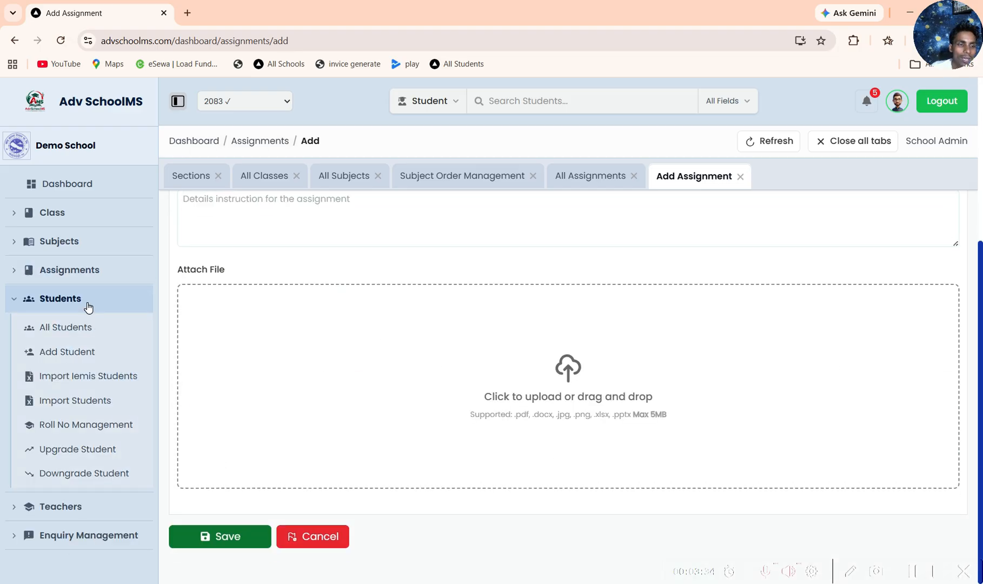
click(77, 331)
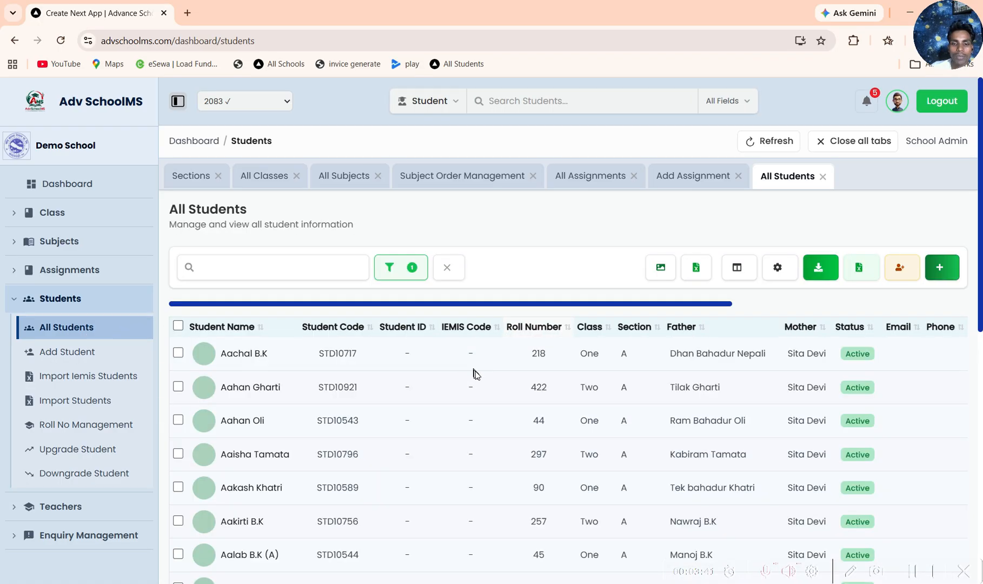
scroll(436, 414, down, 9)
scroll(438, 414, up, 9)
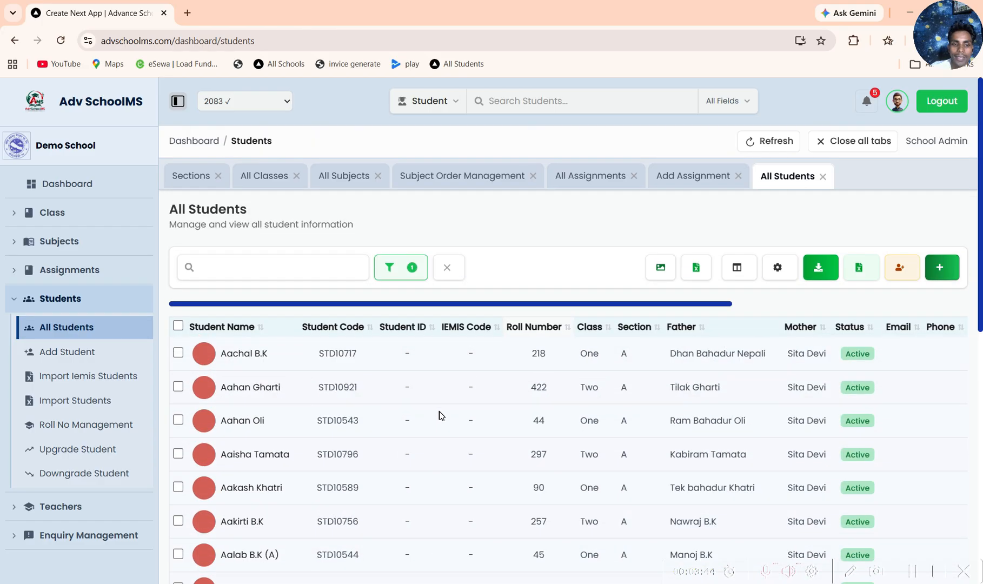
scroll(439, 415, down, 9)
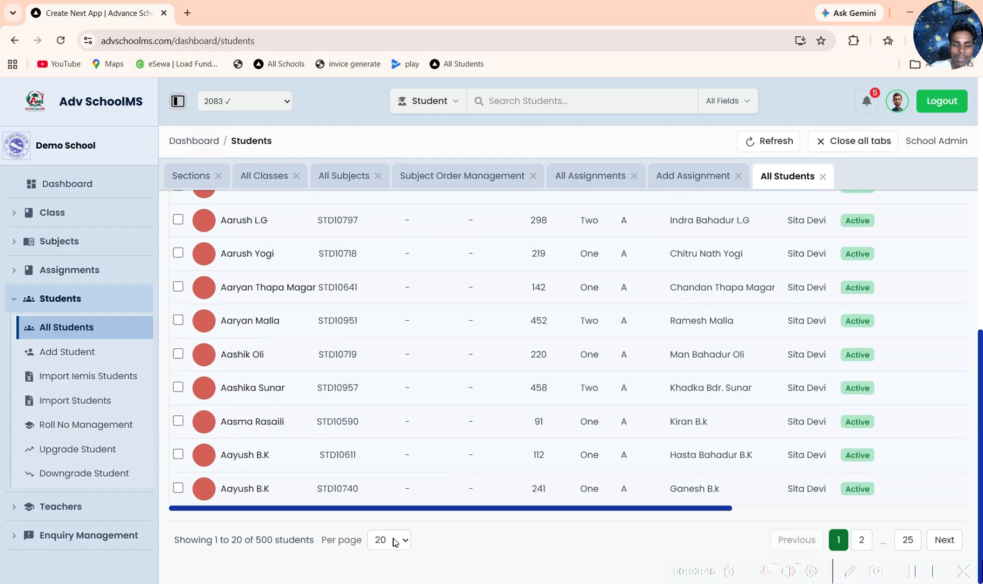
click(395, 542)
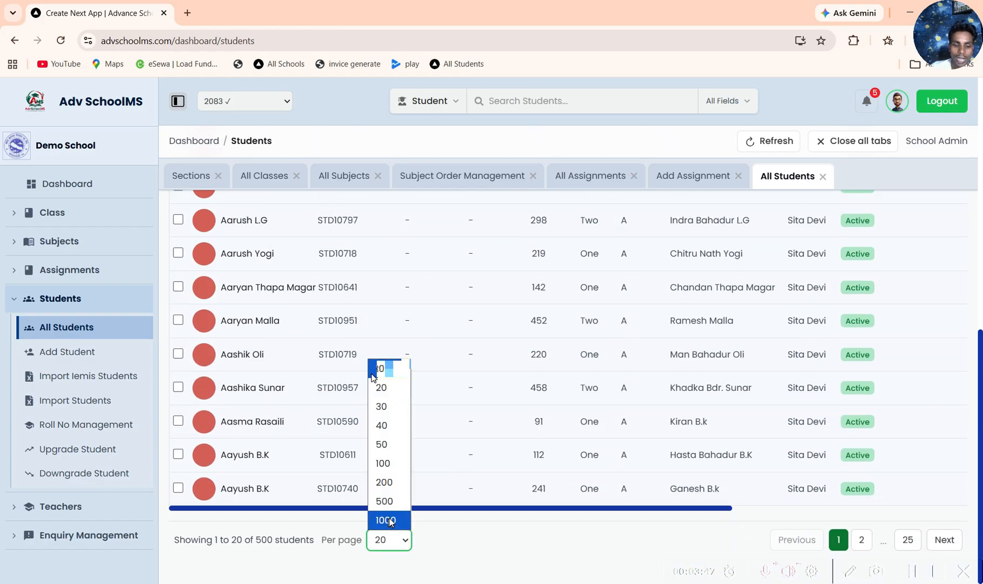
click(385, 520)
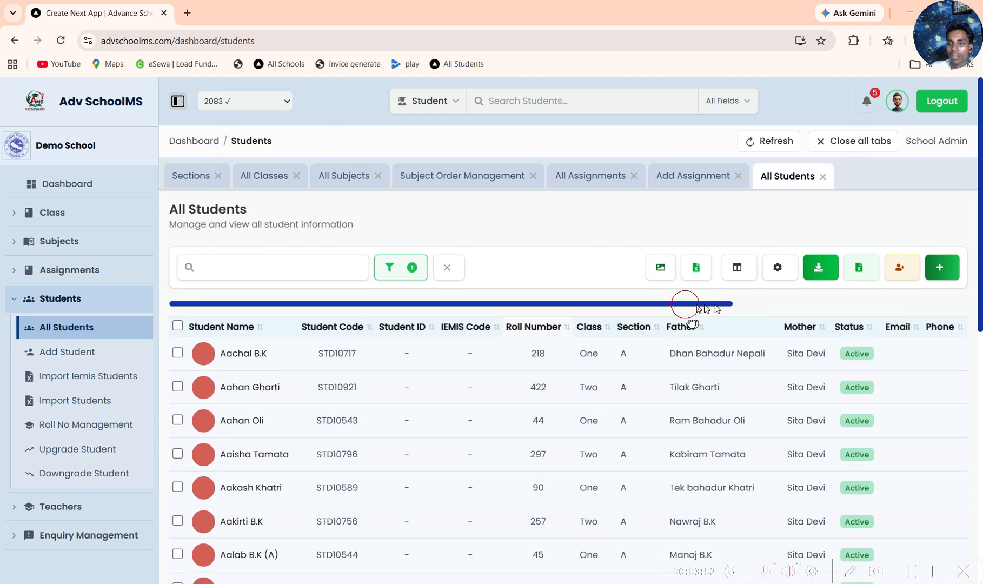
mouse_move(687, 302)
mouse_down()
mouse_move(974, 309)
mouse_move(692, 300)
mouse_up()
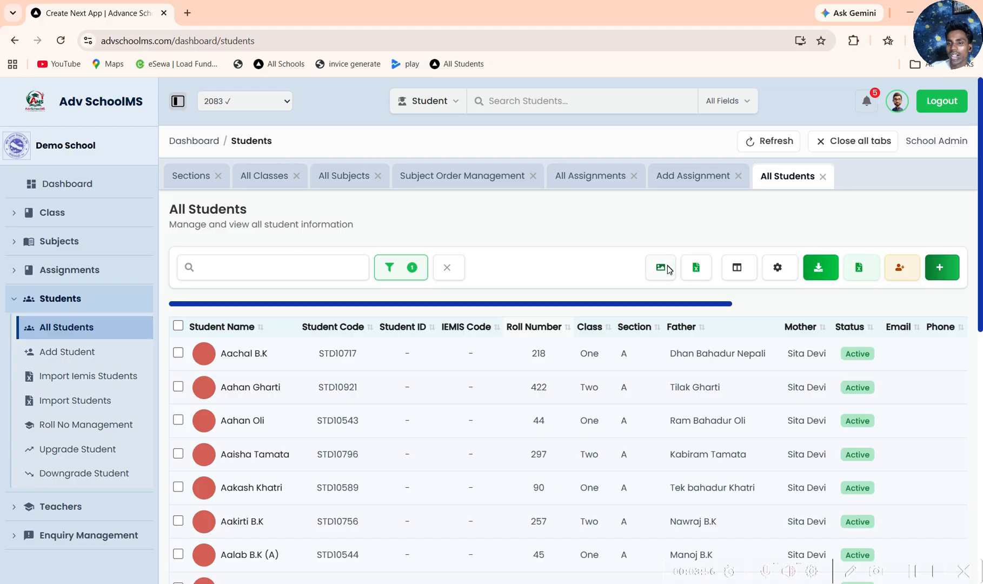
Step: Explore the custom Excel data export with class One - A and all students deselected, leaving without exporting
click(695, 266)
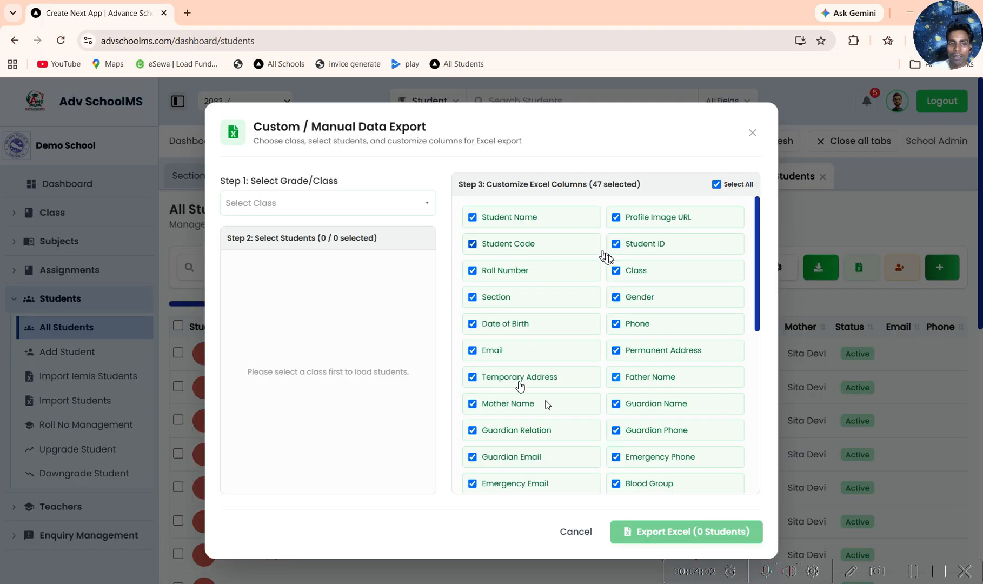
click(398, 204)
click(267, 282)
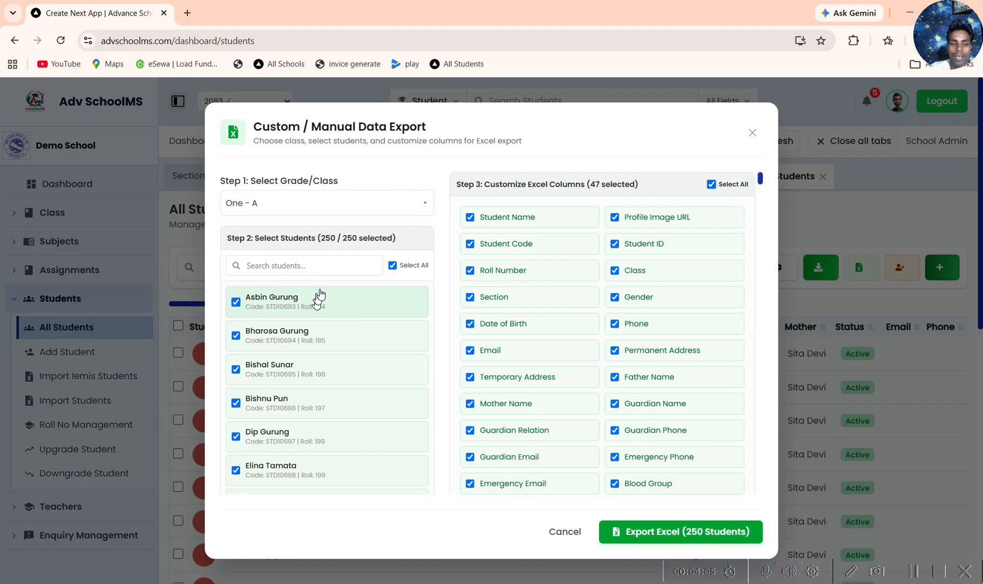
click(393, 265)
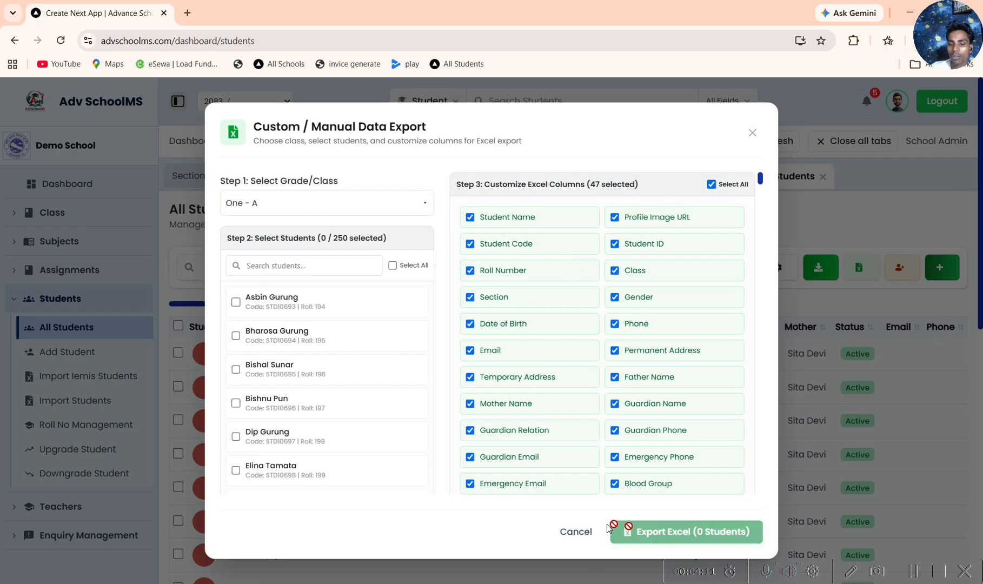
click(576, 532)
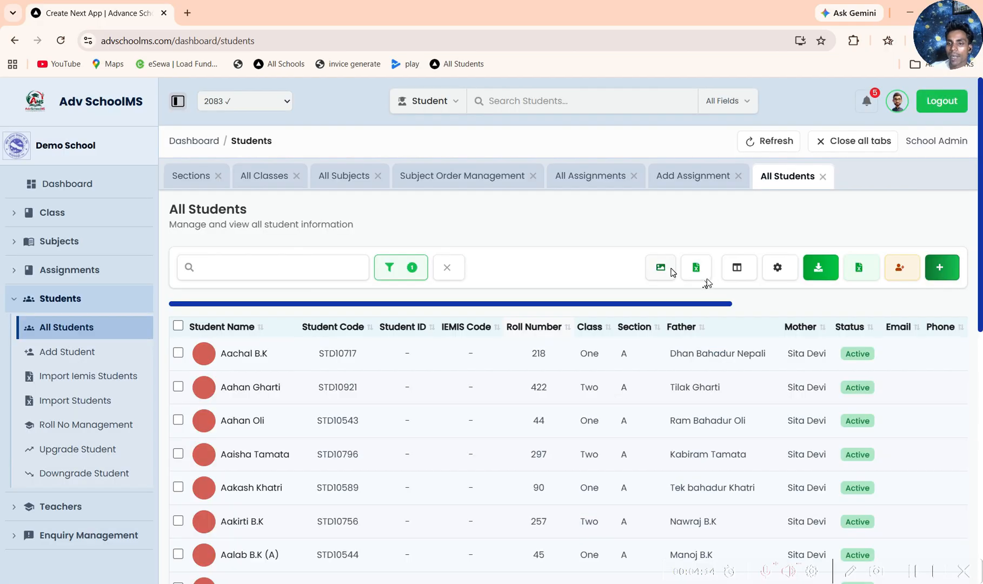
Step: Explore the student profile image download for class One - A and close it without downloading
click(661, 267)
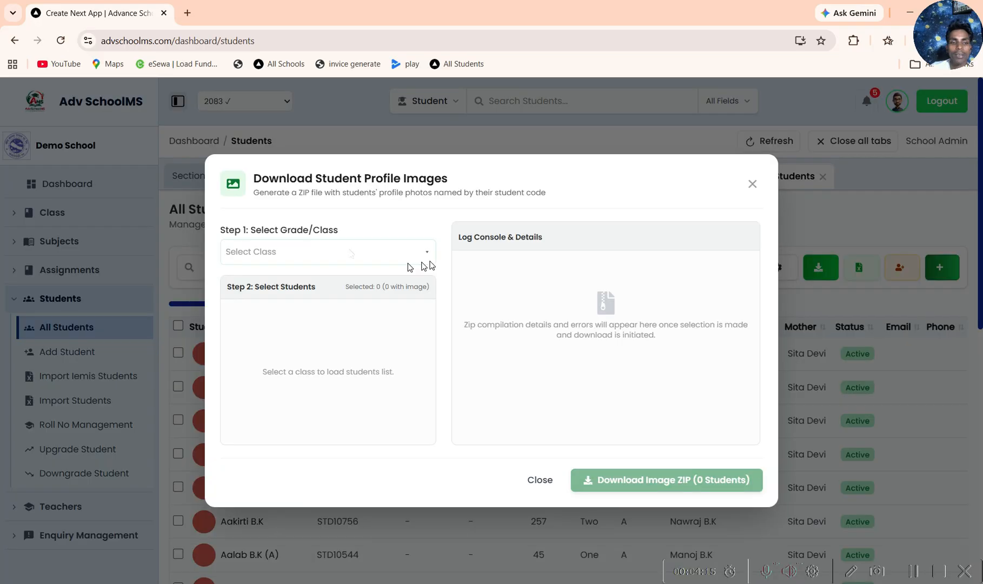
click(427, 254)
click(243, 331)
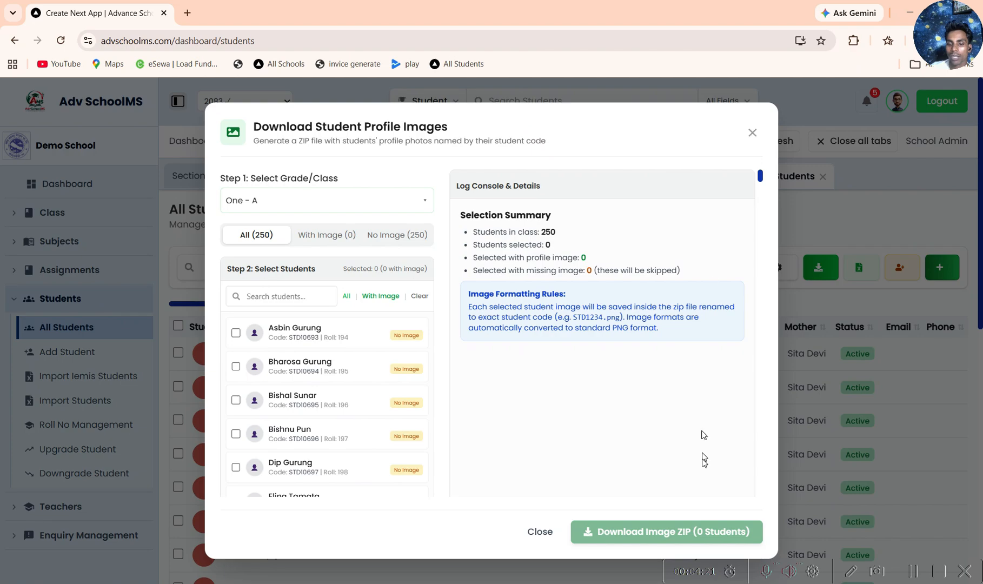
click(752, 132)
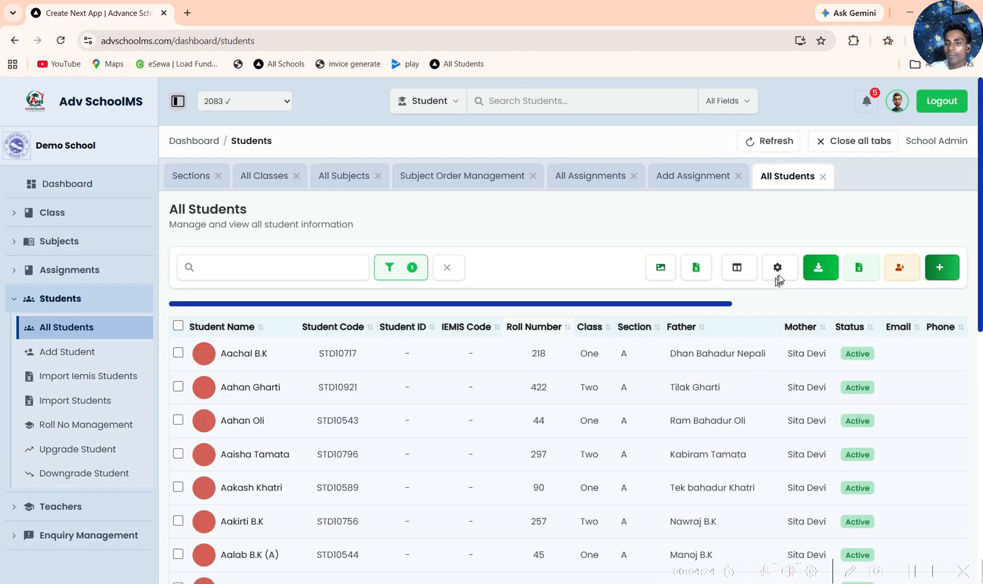
Step: View the show/hide column choices of the student list and close them without changes
click(735, 270)
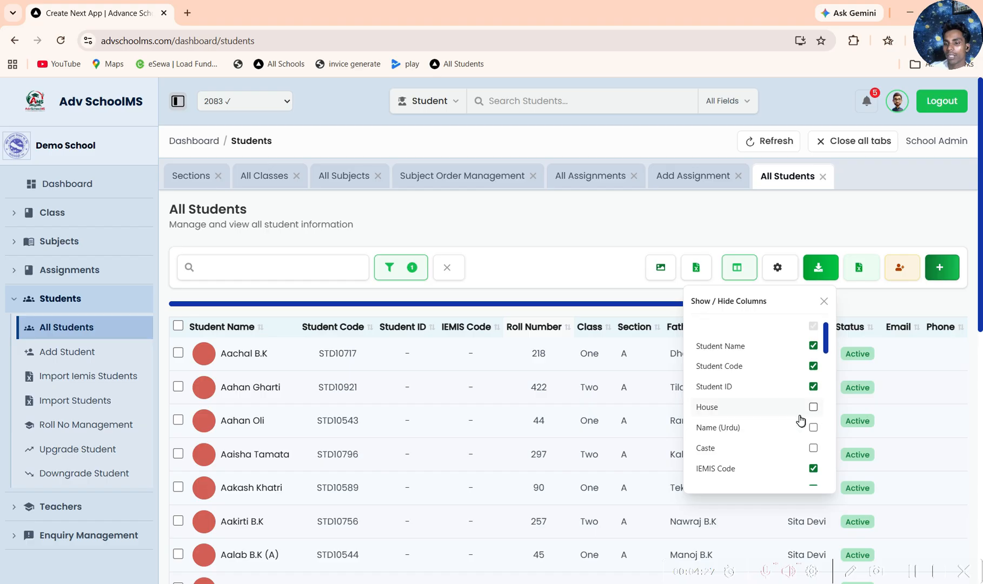
scroll(801, 420, down, 3)
drag(825, 377, 826, 337)
click(824, 303)
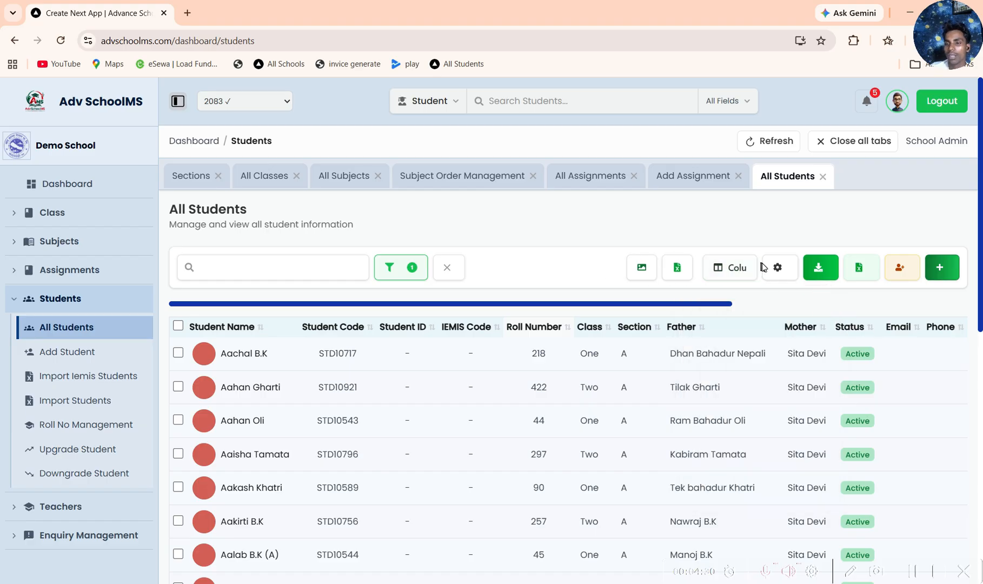
Step: Review the school-wide default column settings for the student list and cancel without saving
click(777, 267)
scroll(560, 324, down, 10)
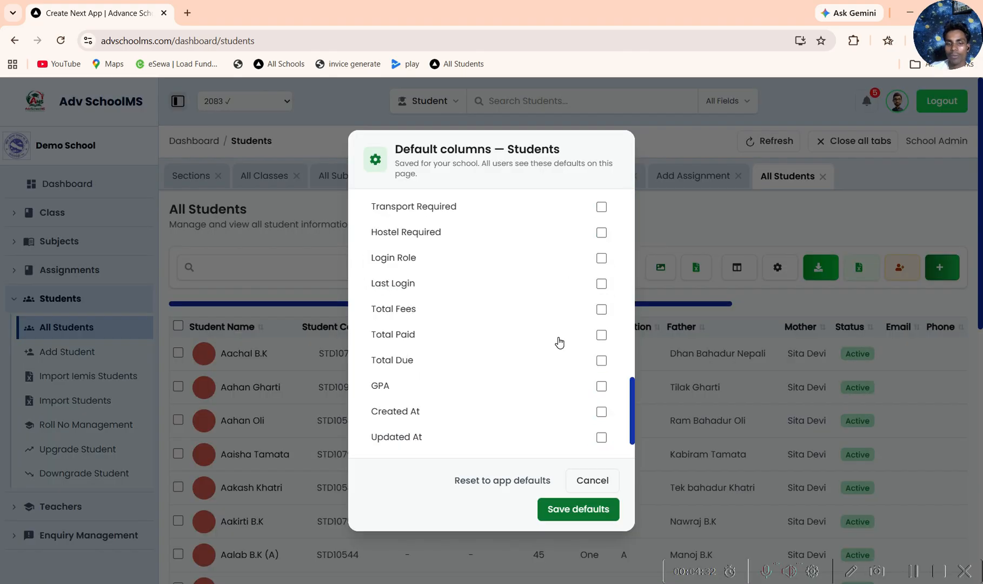
scroll(568, 378, down, 3)
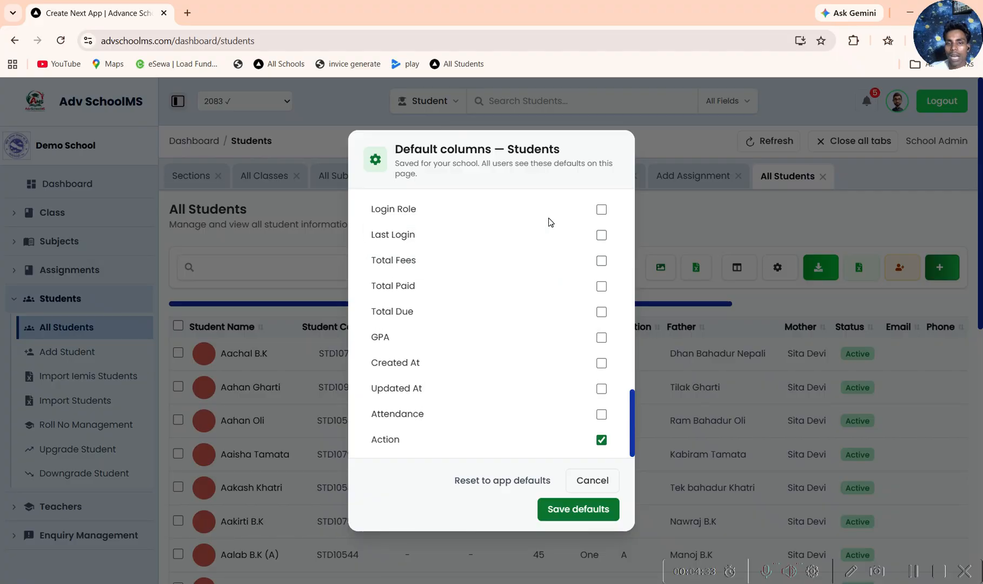
scroll(549, 221, up, 10)
click(595, 480)
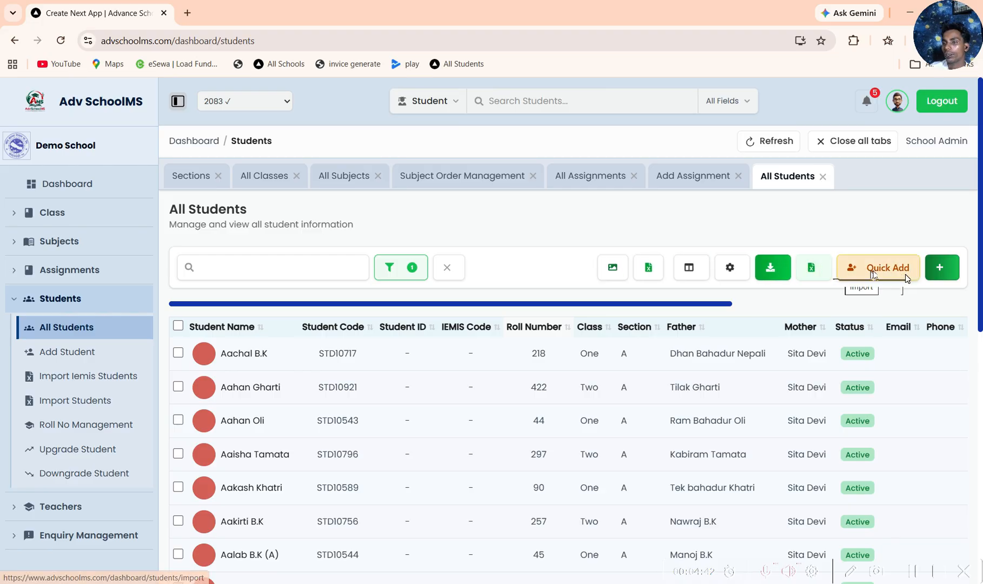
Step: View the Quick Add Student form without adding anyone, and look through the sections of the full Add Student form
click(860, 271)
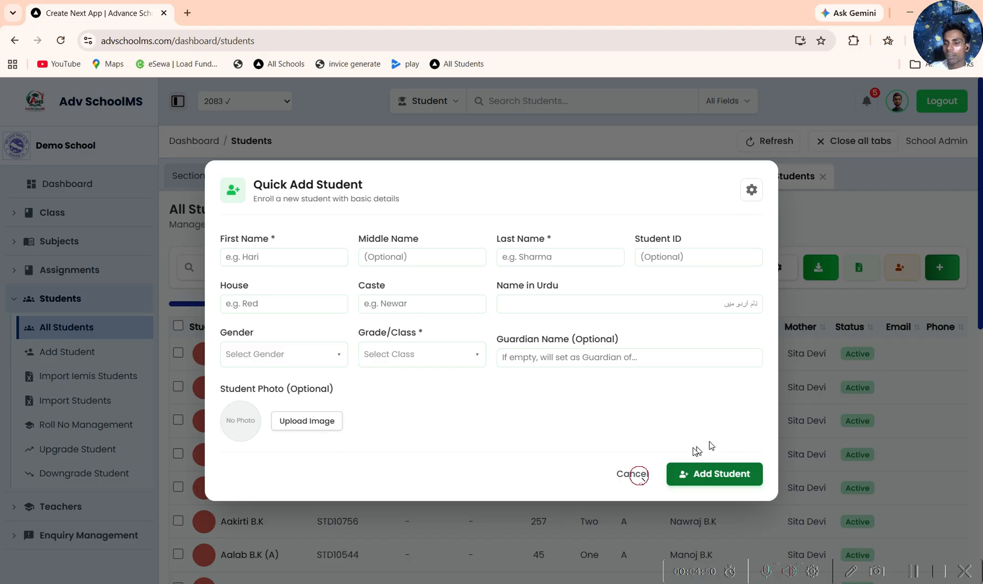
click(633, 473)
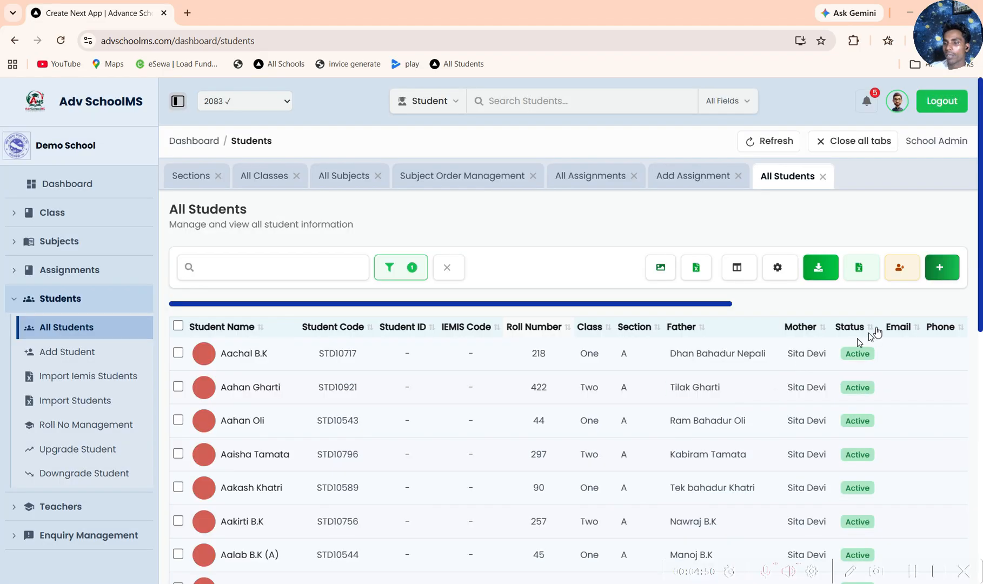
click(939, 267)
scroll(584, 399, down, 15)
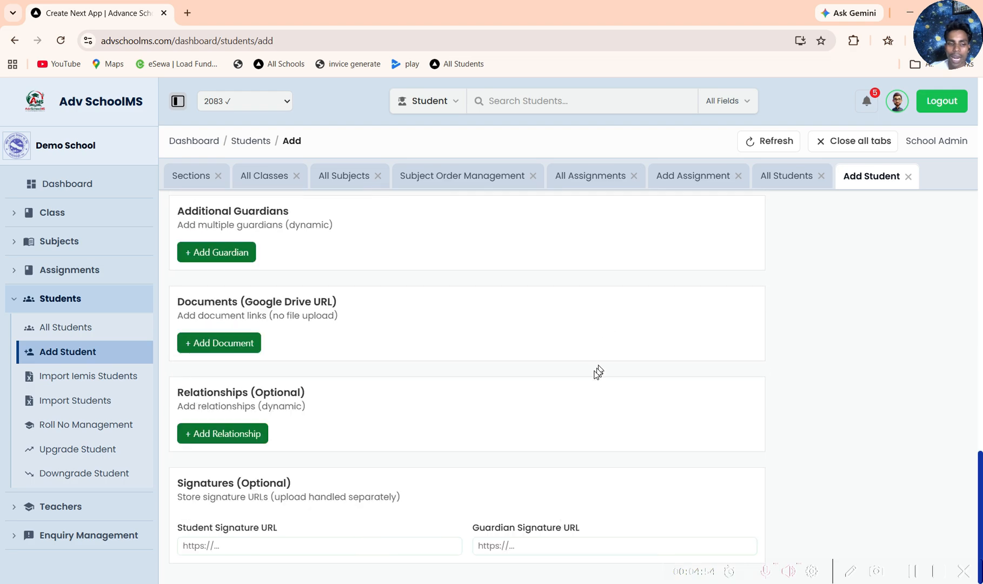
scroll(583, 382, up, 15)
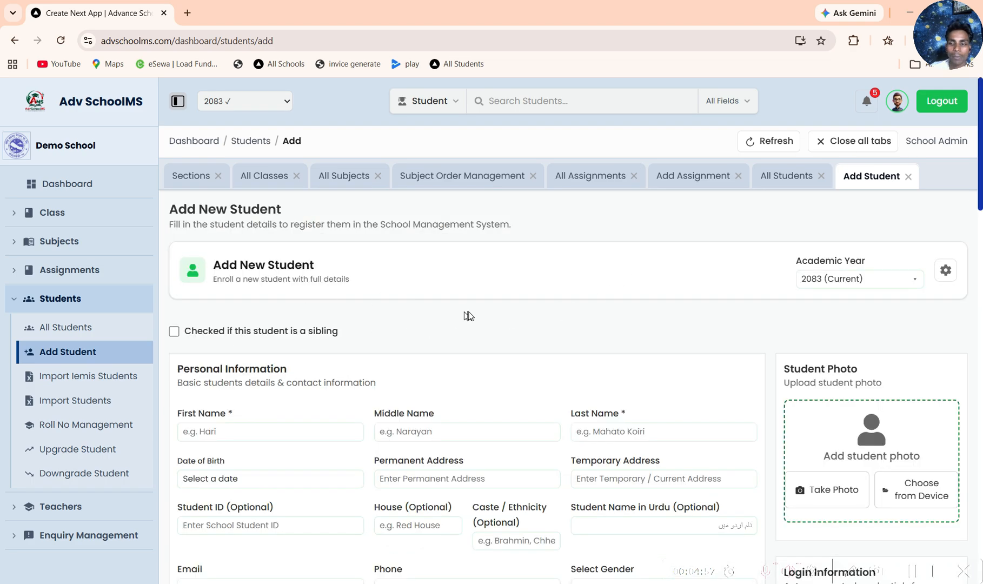
scroll(469, 315, down, 3)
scroll(471, 311, up, 3)
scroll(400, 330, down, 15)
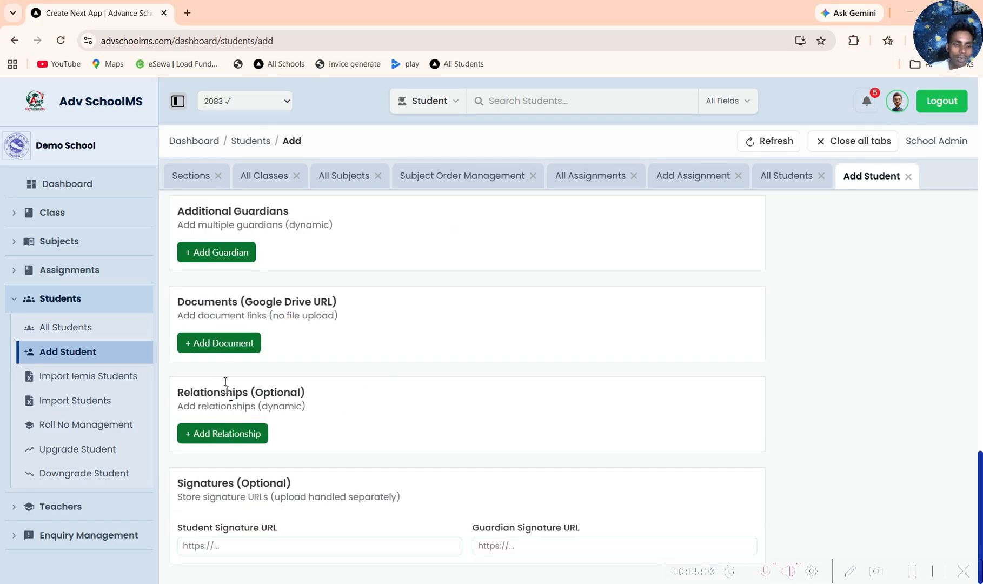
Step: Look over the closing sections of the Add Student form, and view the IEMIS and bulk student import pages
scroll(223, 349, up, 2)
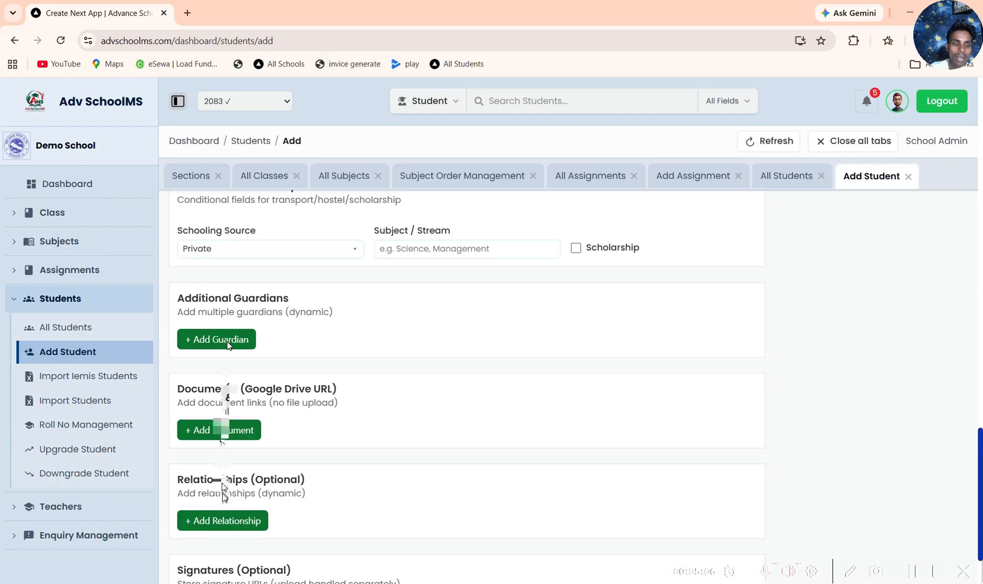
scroll(205, 348, down, 2)
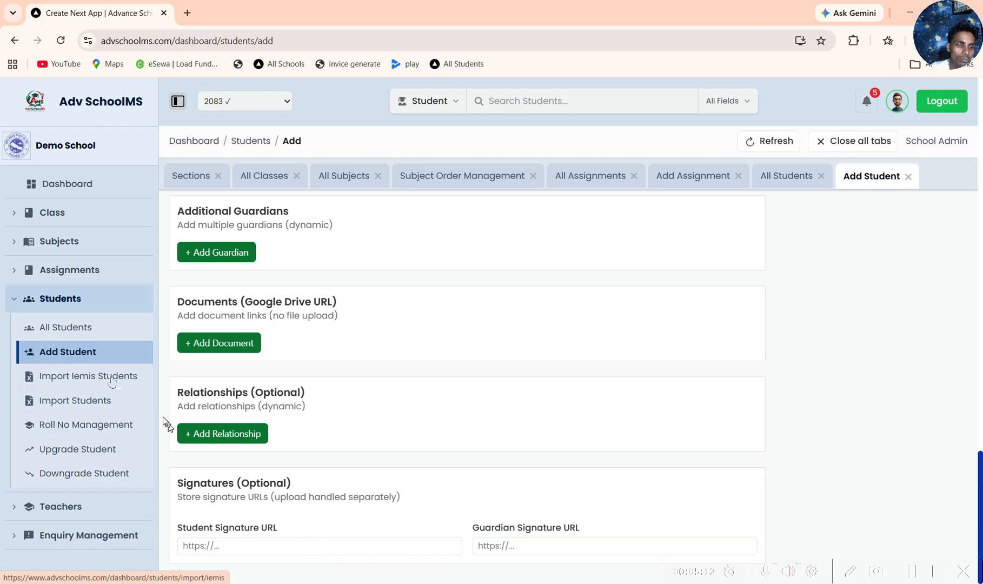
click(111, 382)
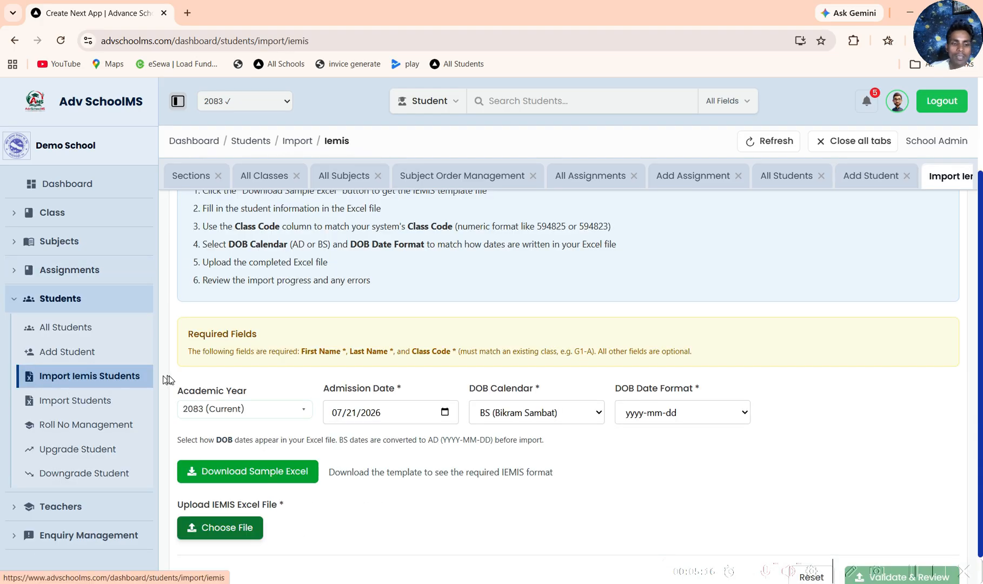
scroll(483, 272, down, 1)
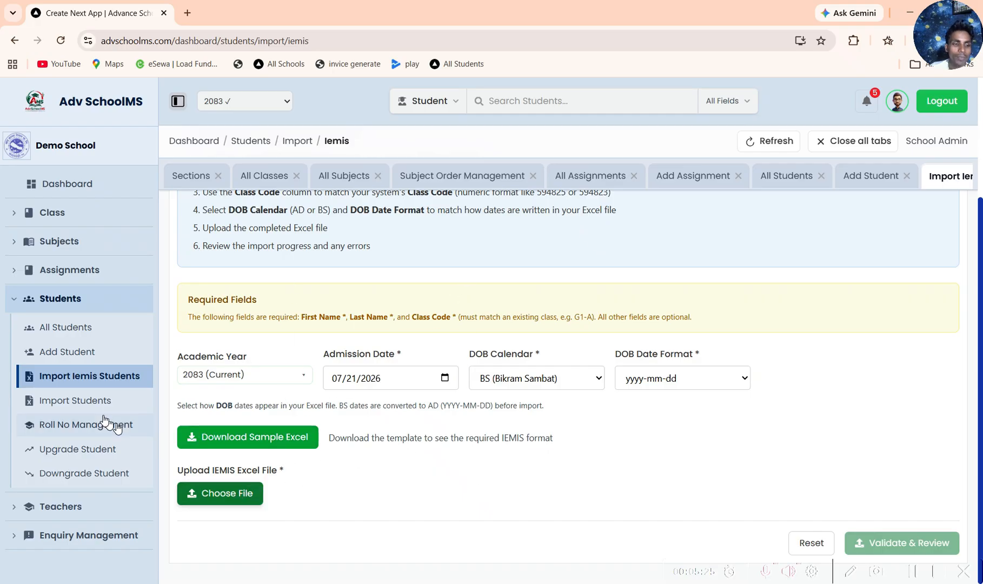
click(91, 400)
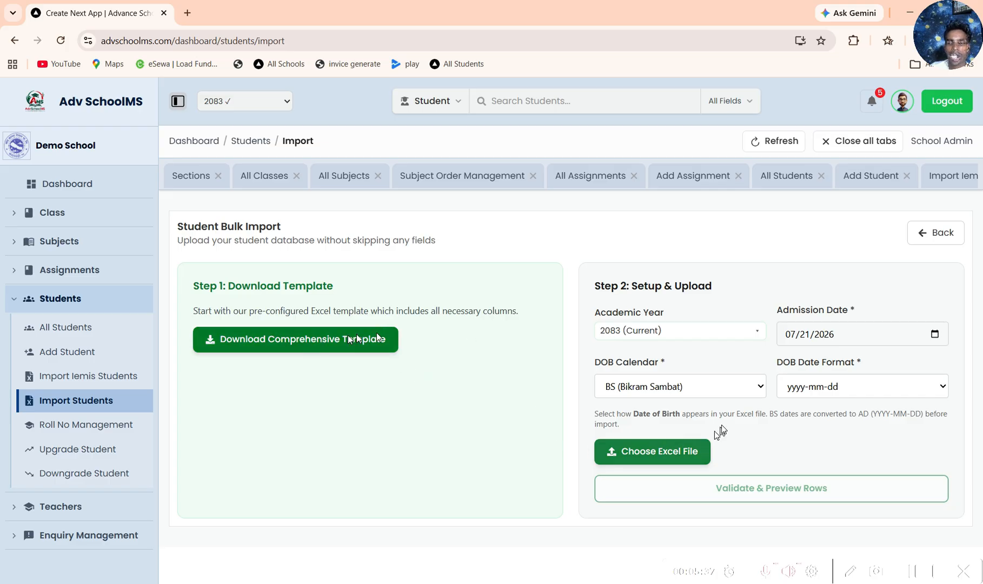
Step: Show the students of class One, section A in Roll Number Management and look through their roll numbers
click(93, 428)
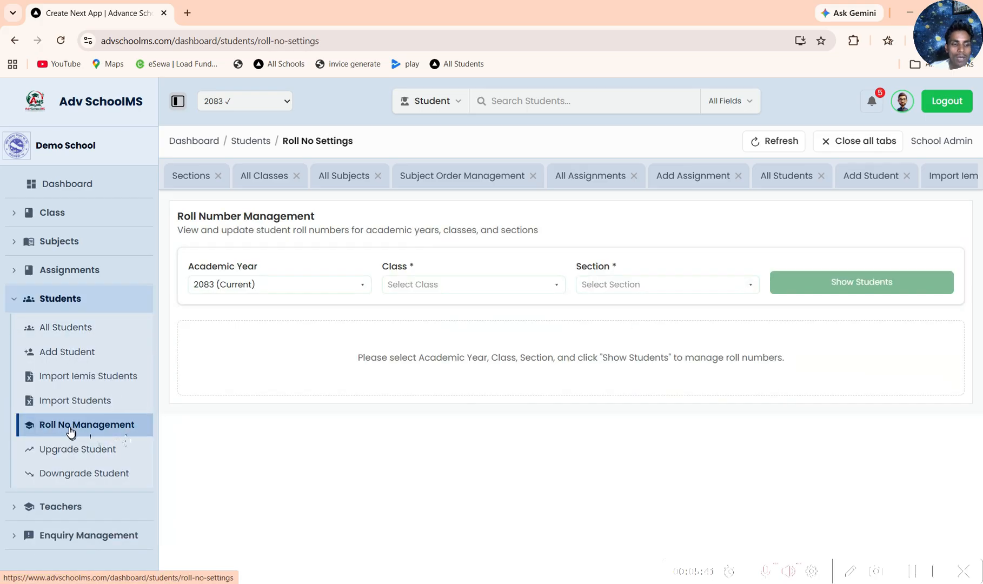
click(419, 286)
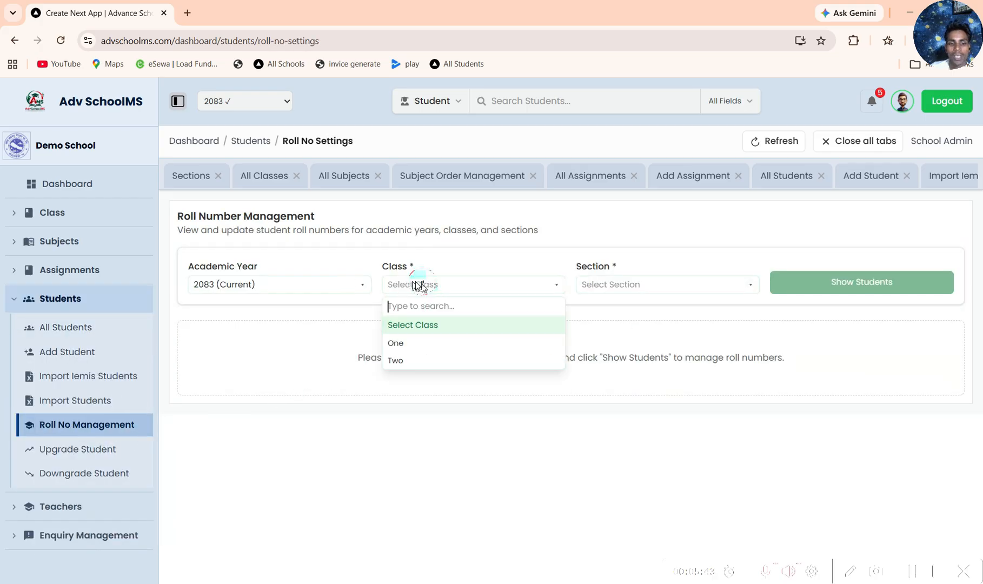
click(406, 346)
click(621, 284)
click(673, 325)
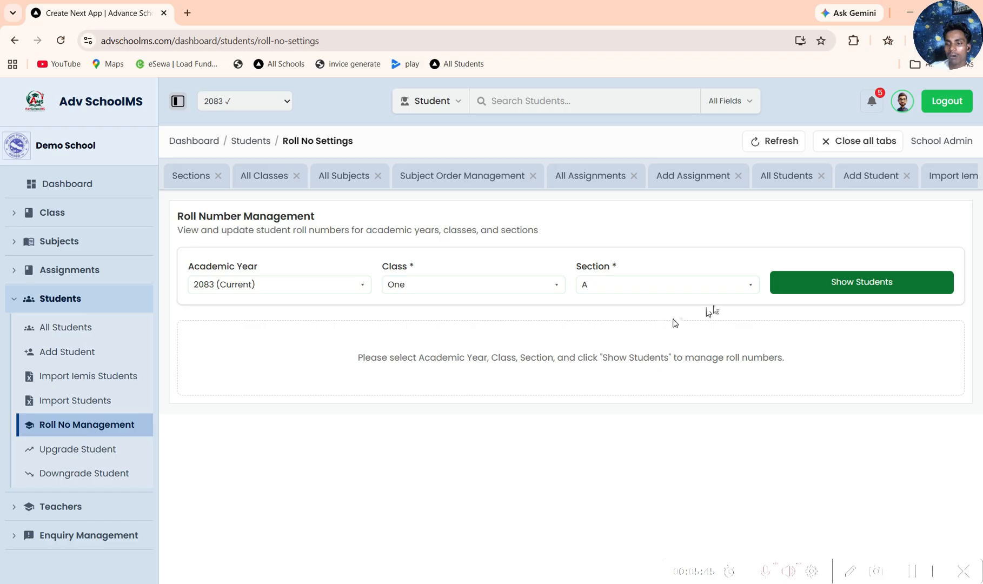
click(774, 282)
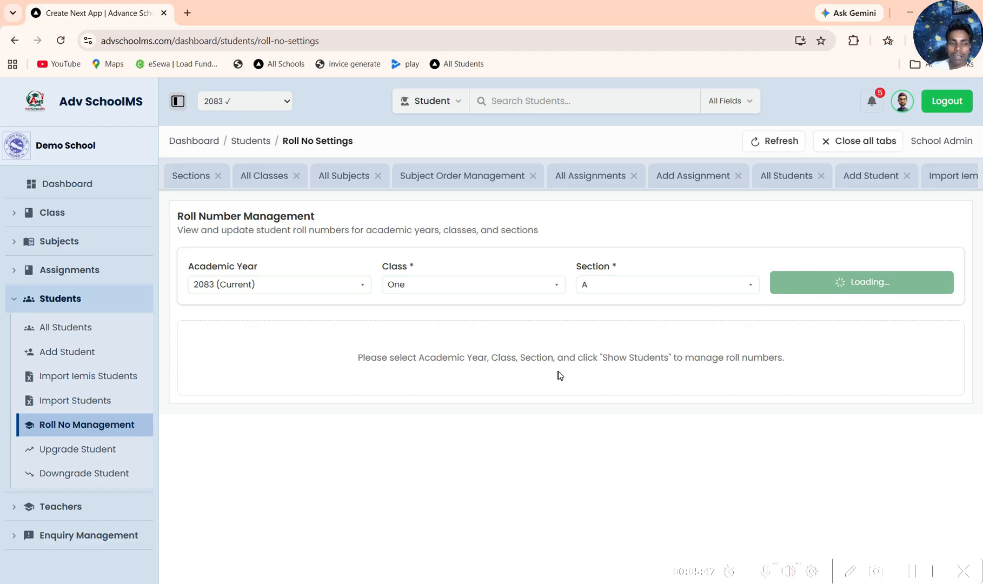
scroll(505, 353, down, 3)
scroll(666, 316, up, 1)
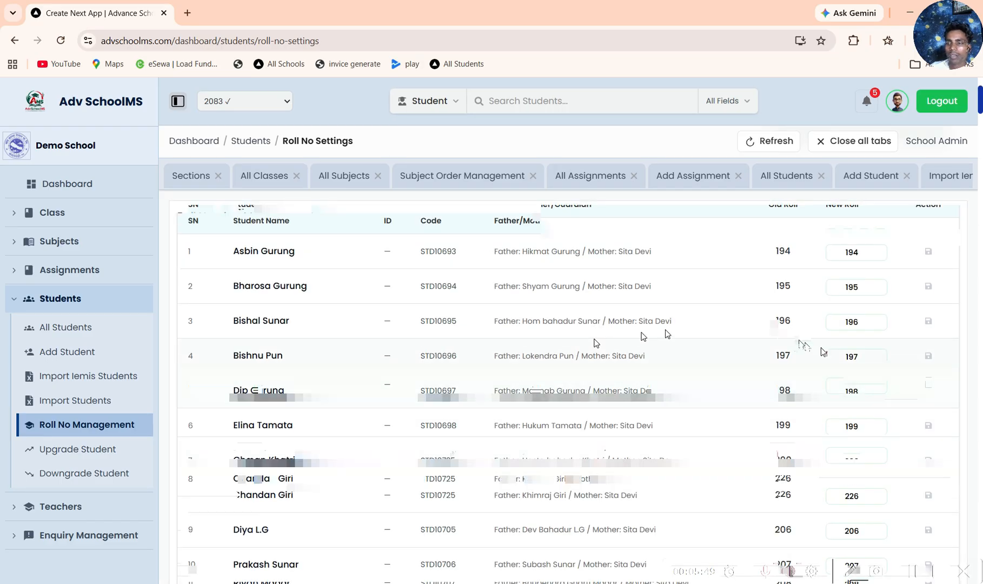
scroll(844, 373, up, 2)
scroll(856, 385, down, 3)
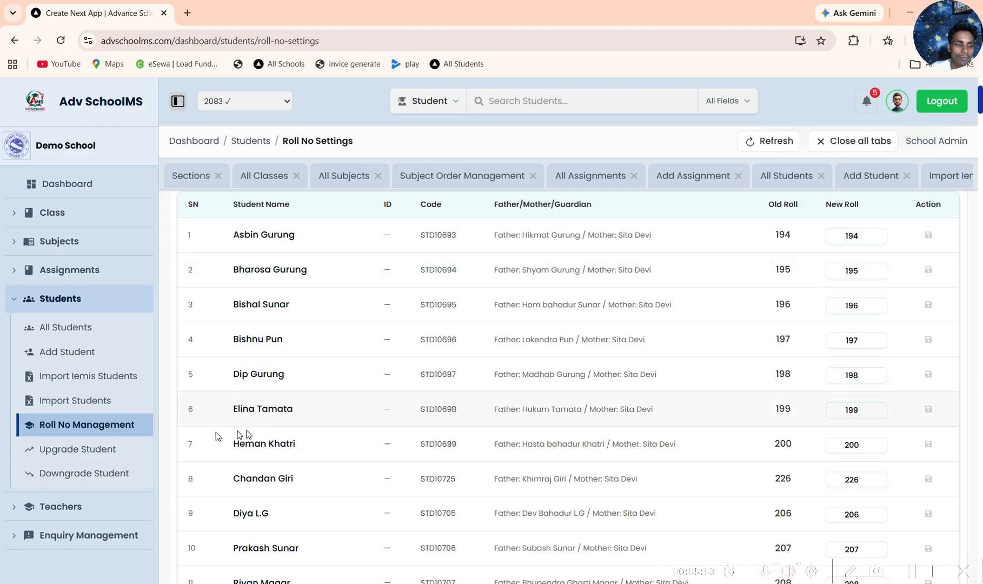
Step: View the Promote Students form with First Term as the exam term, and open the Downgrade Students page without moving anyone
click(93, 453)
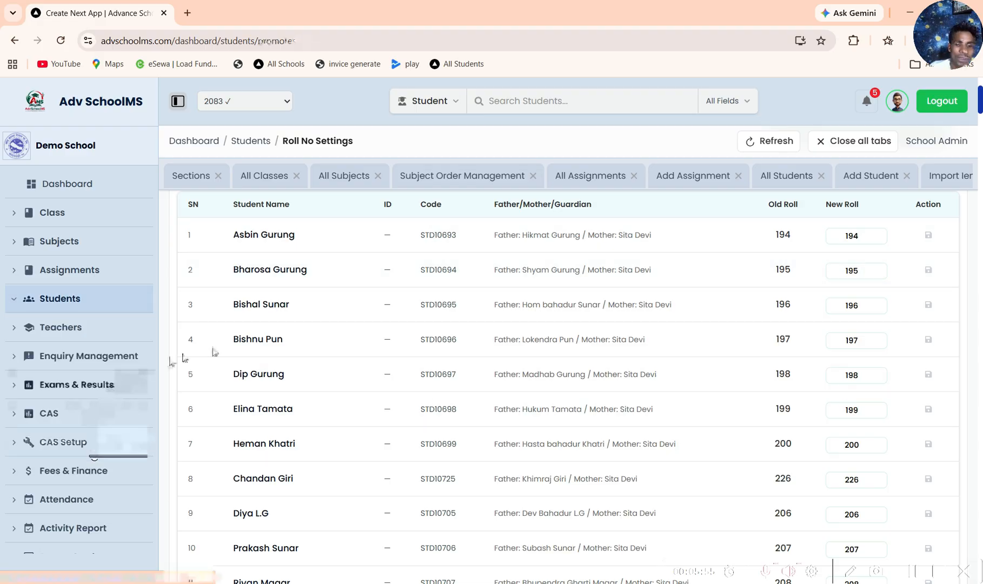
click(400, 332)
click(366, 384)
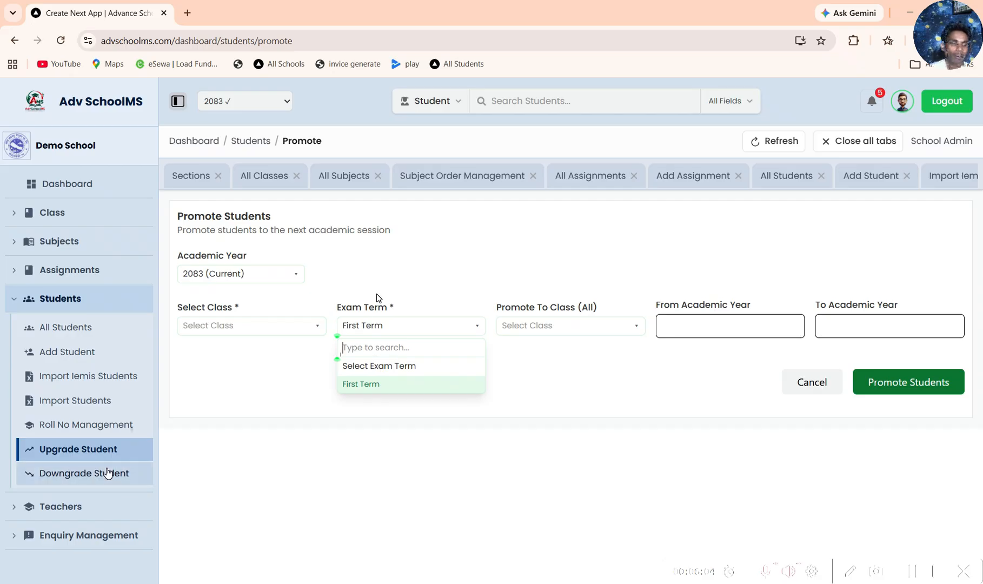
click(111, 474)
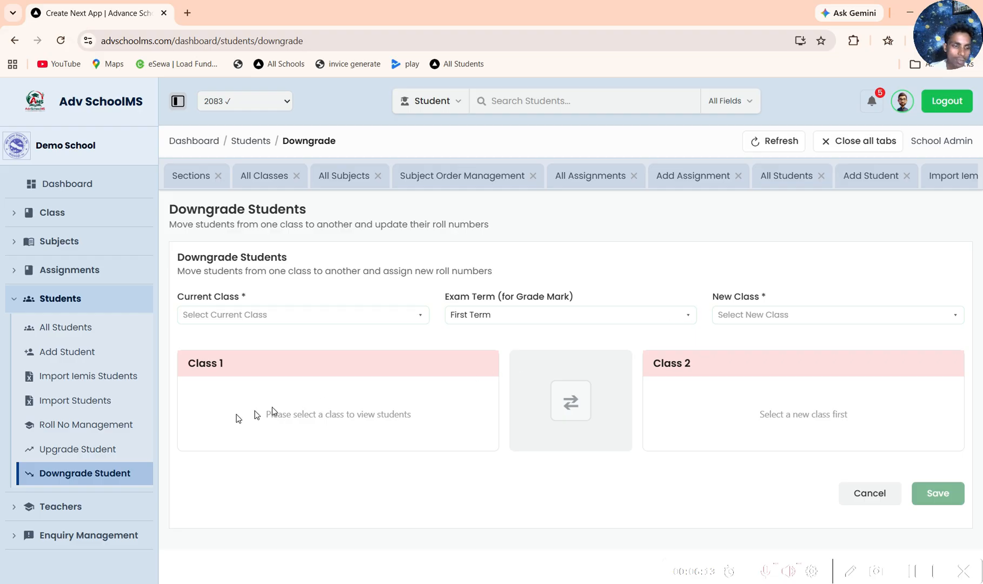
Step: Open the list of all teachers
scroll(106, 472, down, 2)
scroll(73, 356, down, 1)
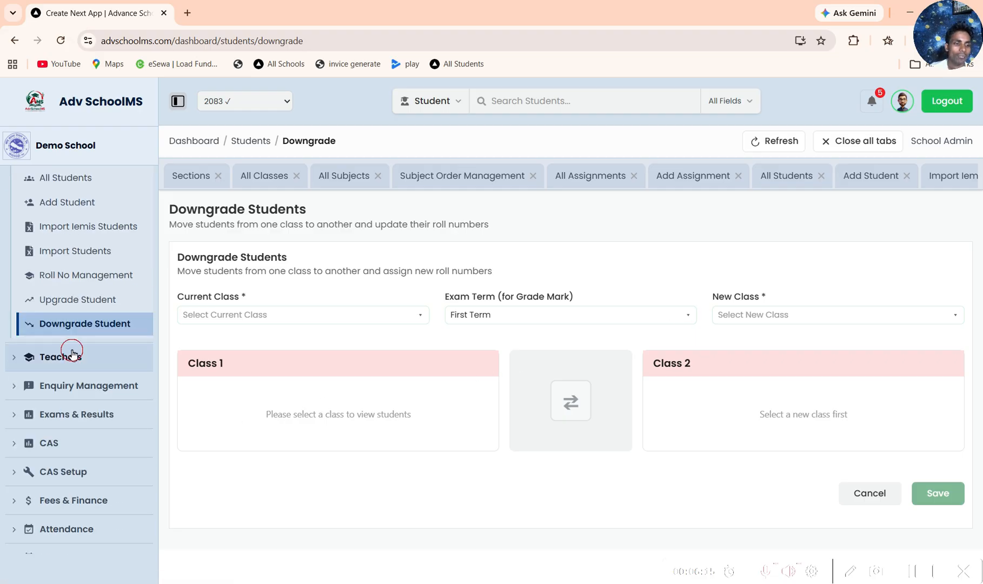
click(72, 354)
click(81, 206)
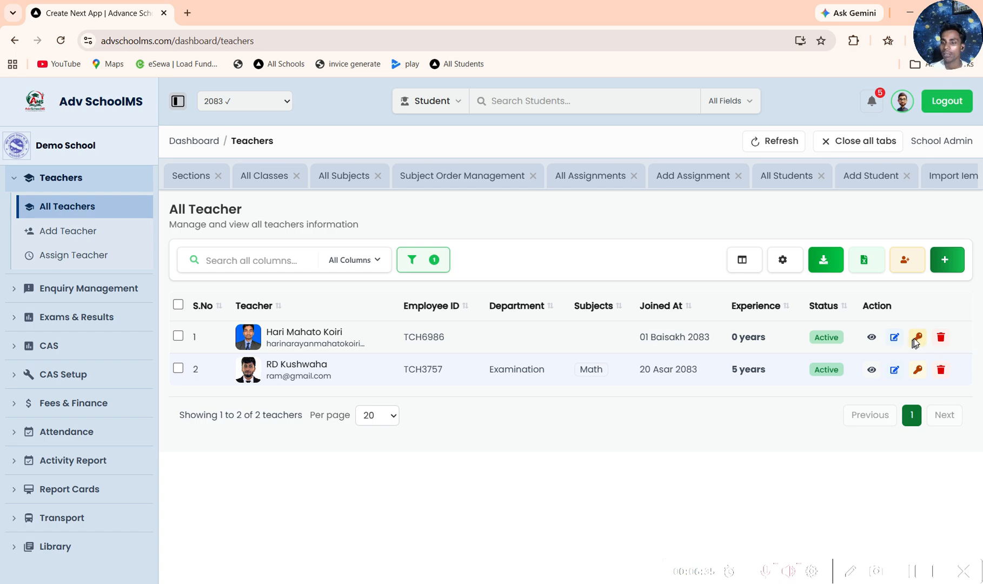
Step: View the first listed teacher's profile, including the QR codes, photo gallery and overview
click(875, 344)
click(874, 344)
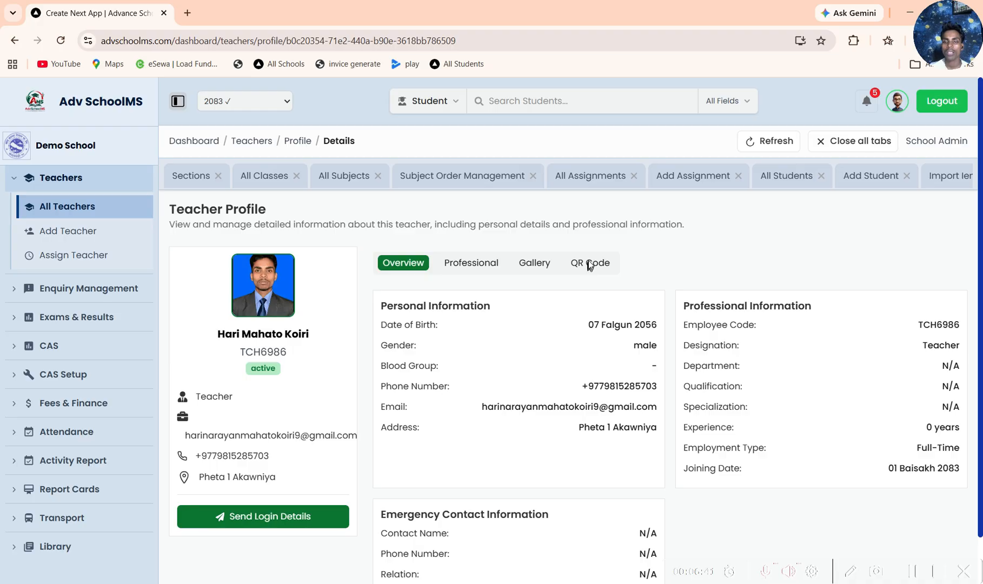
click(587, 264)
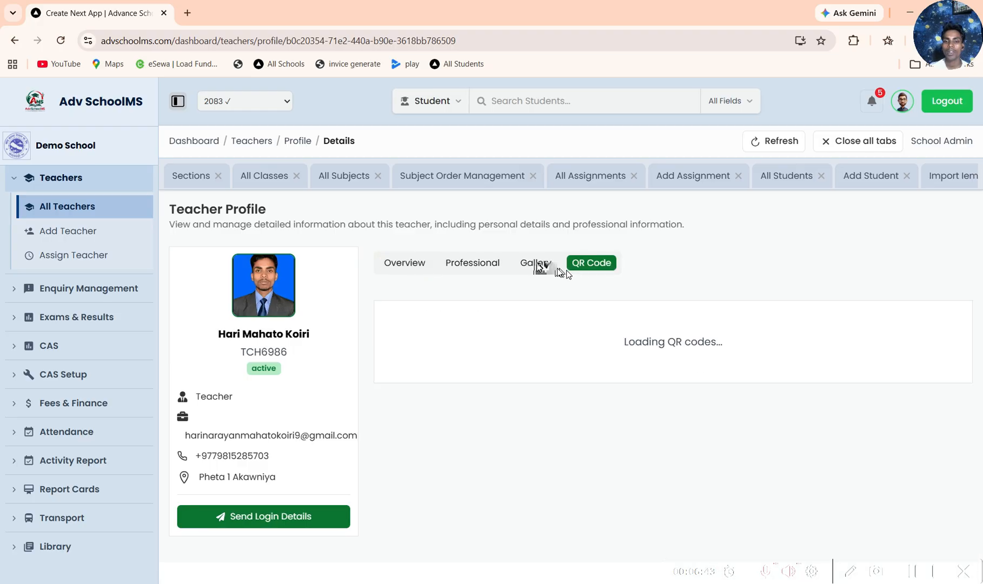
click(542, 265)
click(593, 266)
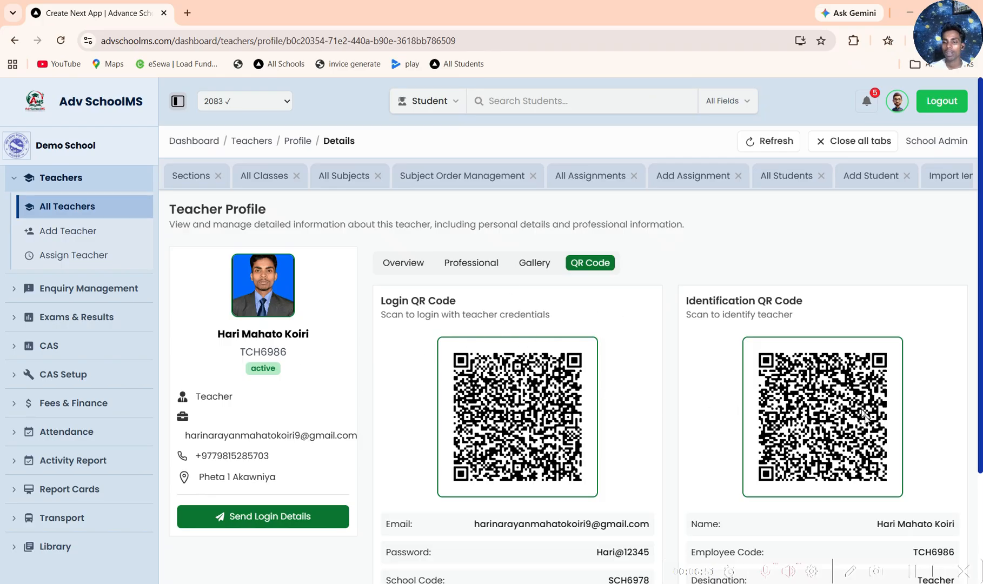
click(532, 262)
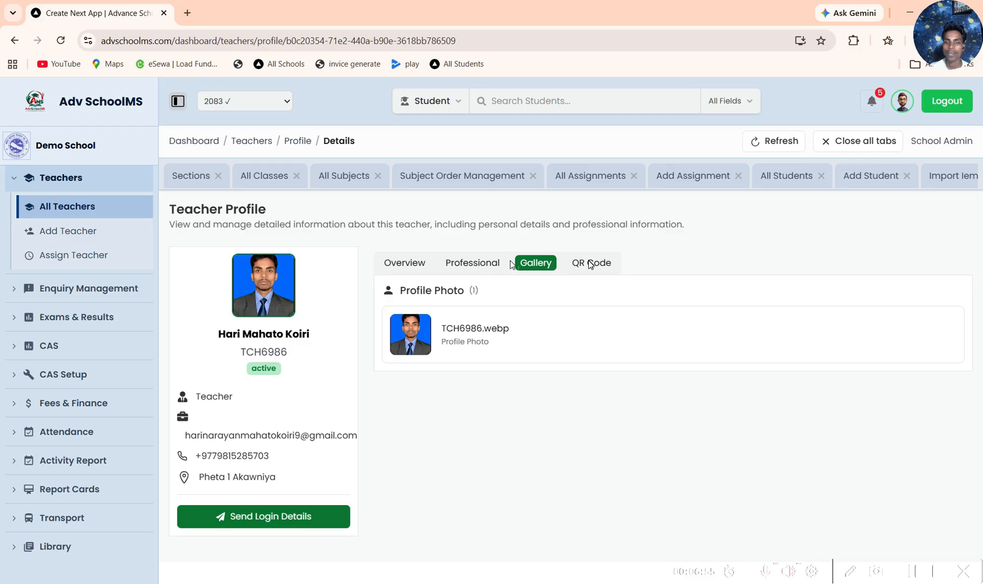
click(404, 263)
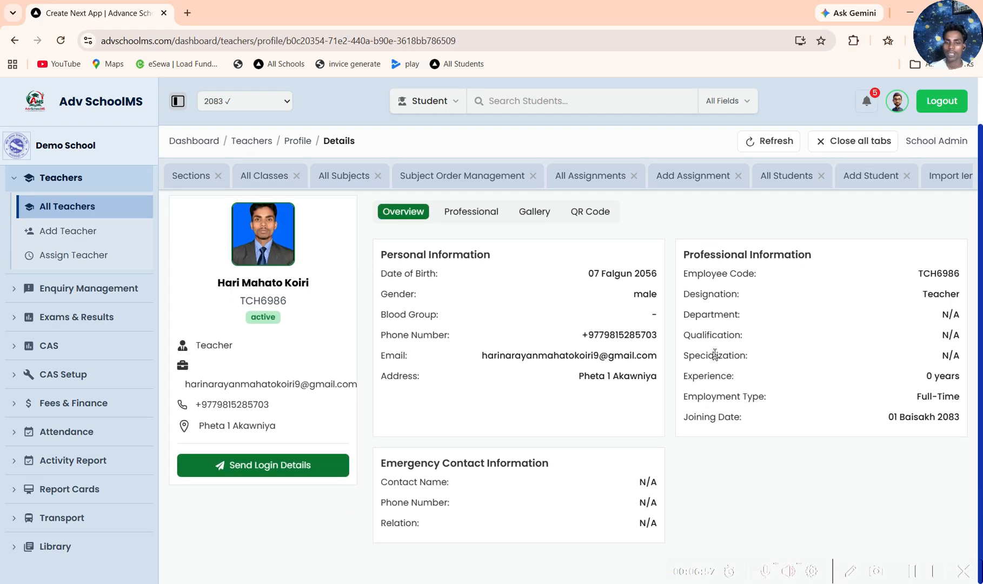
Step: Open the Add New Teacher form and look through its personal, professional and emergency contact sections
scroll(67, 400, up, 3)
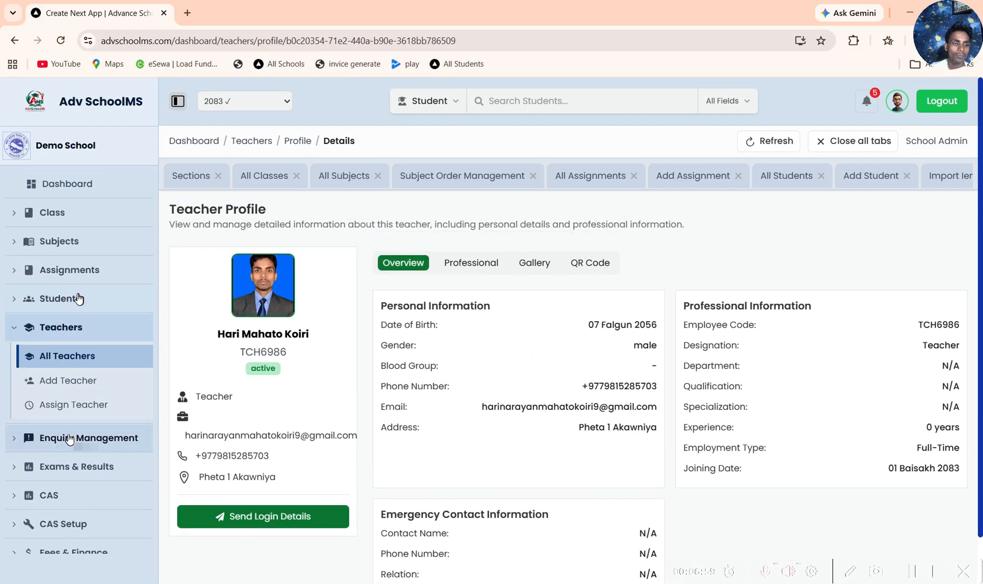
click(76, 379)
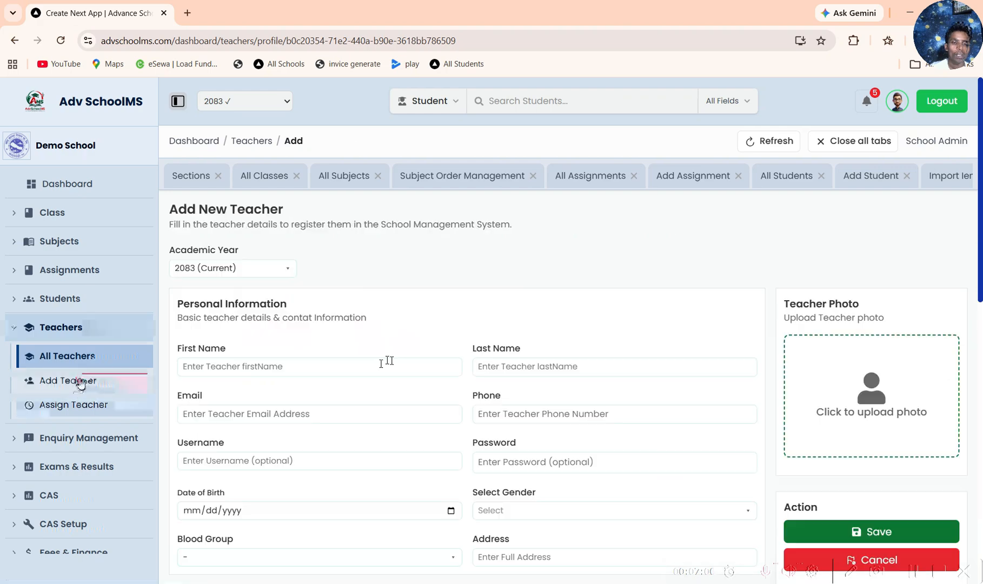
scroll(468, 346, down, 5)
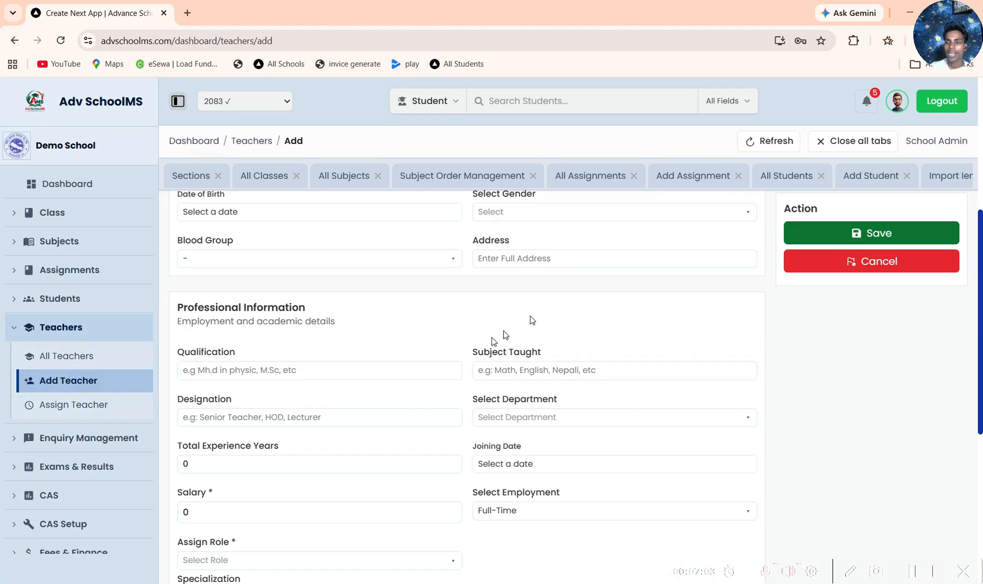
scroll(687, 324, up, 5)
scroll(630, 371, down, 7)
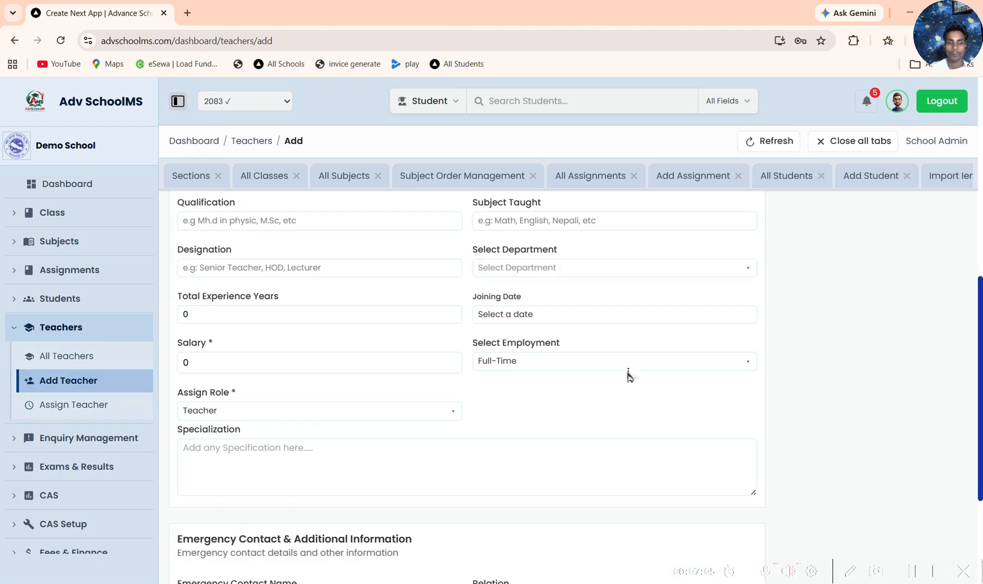
scroll(622, 389, down, 3)
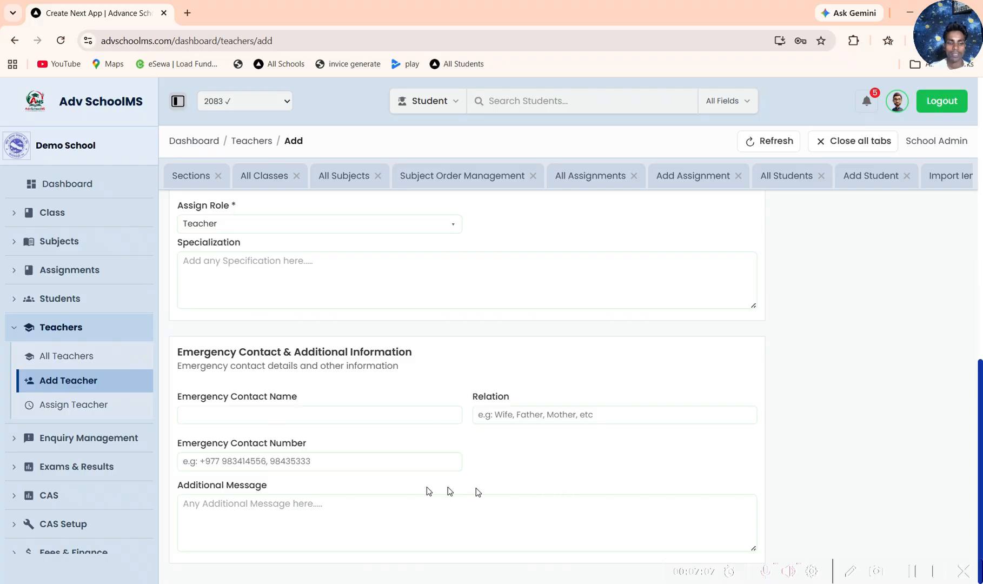
Step: Return to the teacher list, and look through the teacher-to-subject assignments on the Assign Teacher page
click(59, 327)
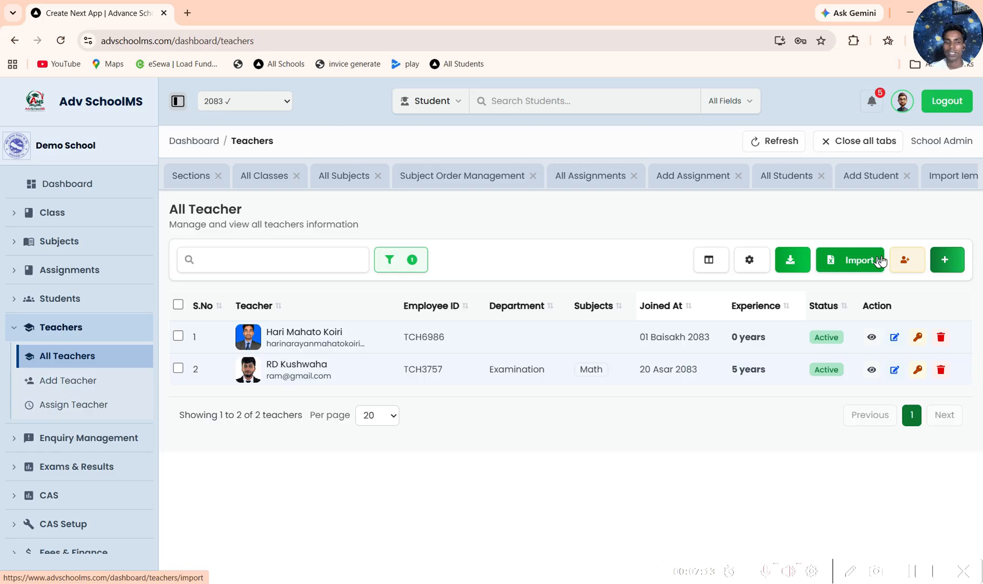
click(92, 405)
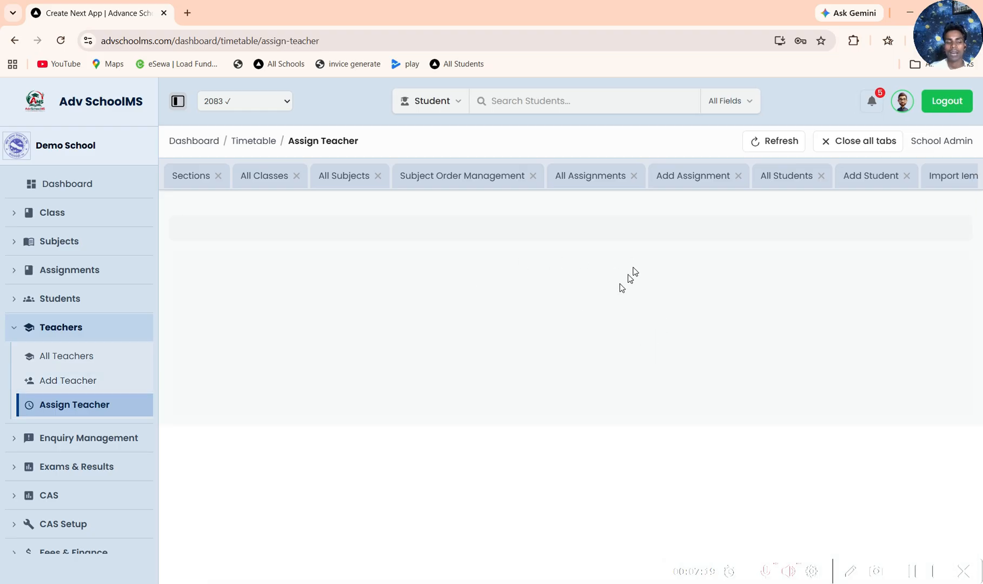
scroll(462, 333, down, 1)
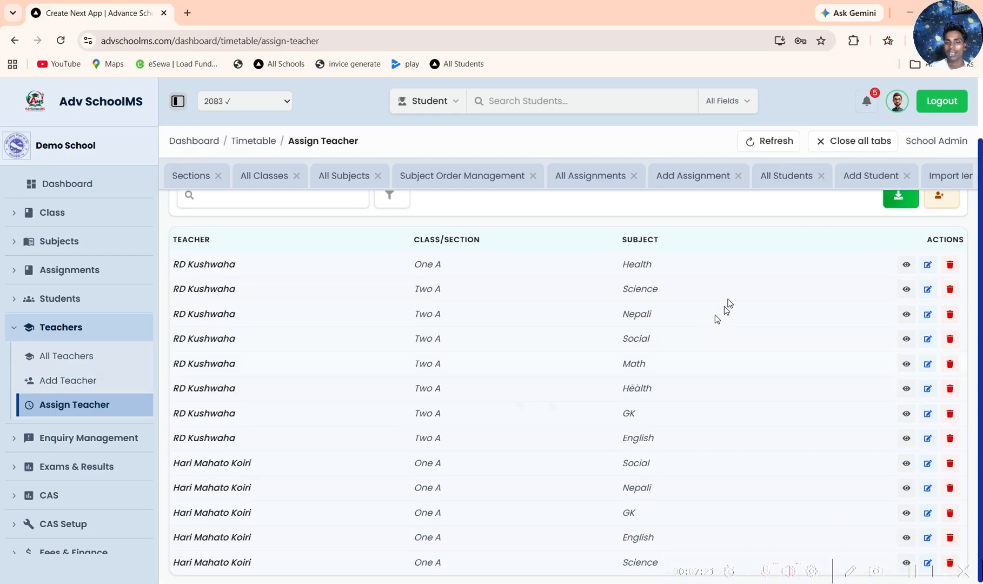
scroll(818, 295, up, 1)
Step: Explore the Quick Assign Teacher form by choosing the first listed teacher and class Two A, without saving
click(941, 264)
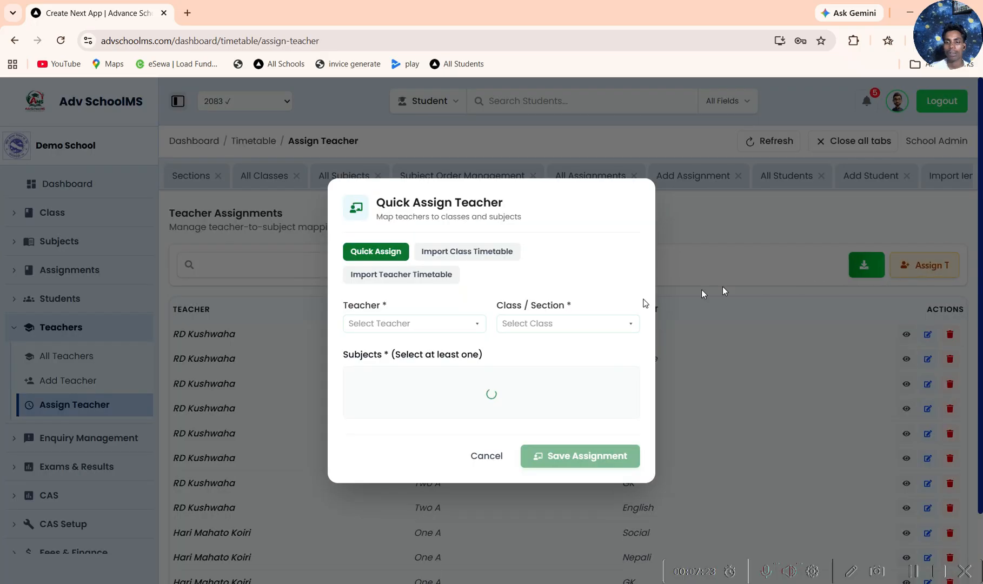
click(426, 326)
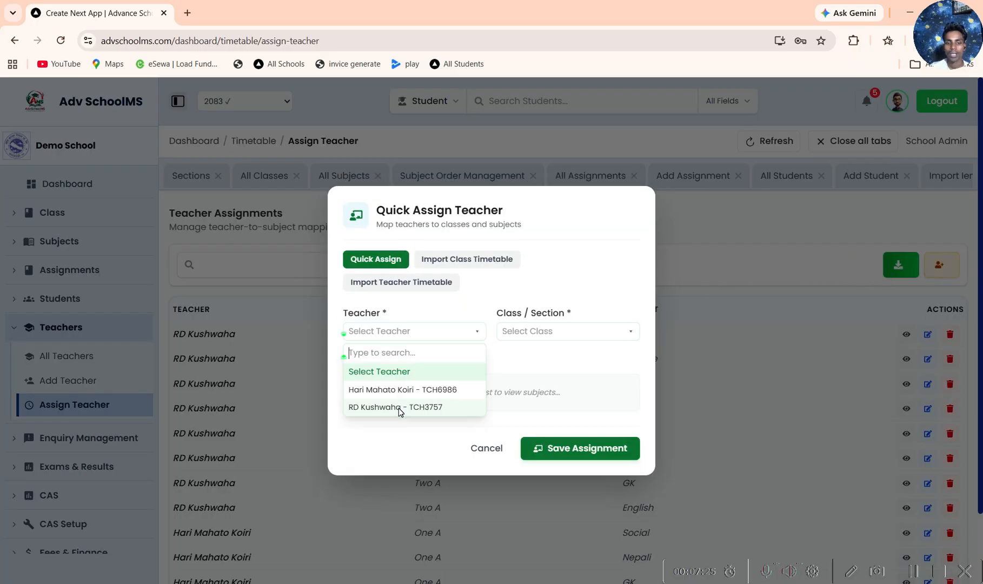
click(416, 388)
click(546, 332)
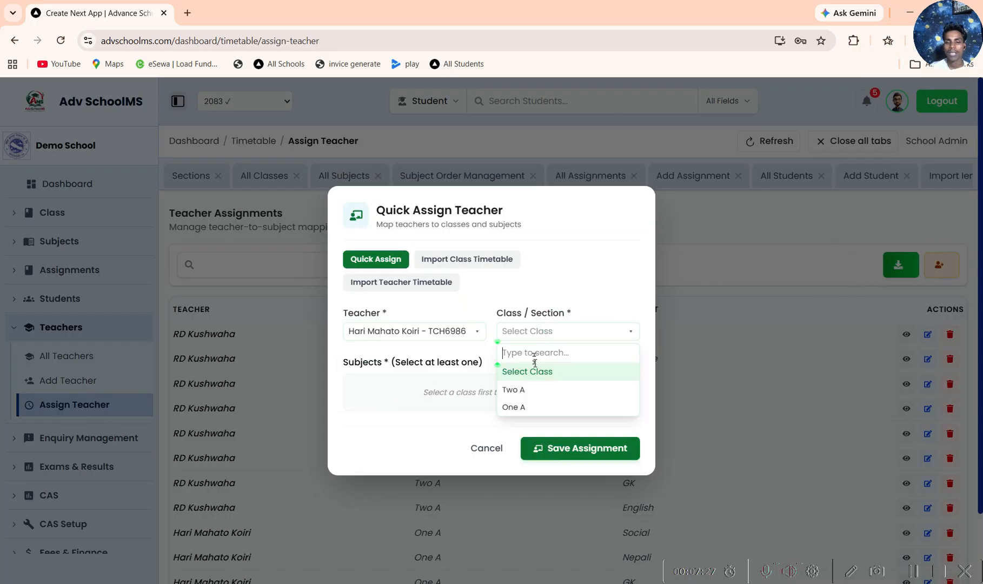
click(534, 394)
Step: View the class and teacher timetable import options, switching the teacher timetable import to import by name
click(463, 237)
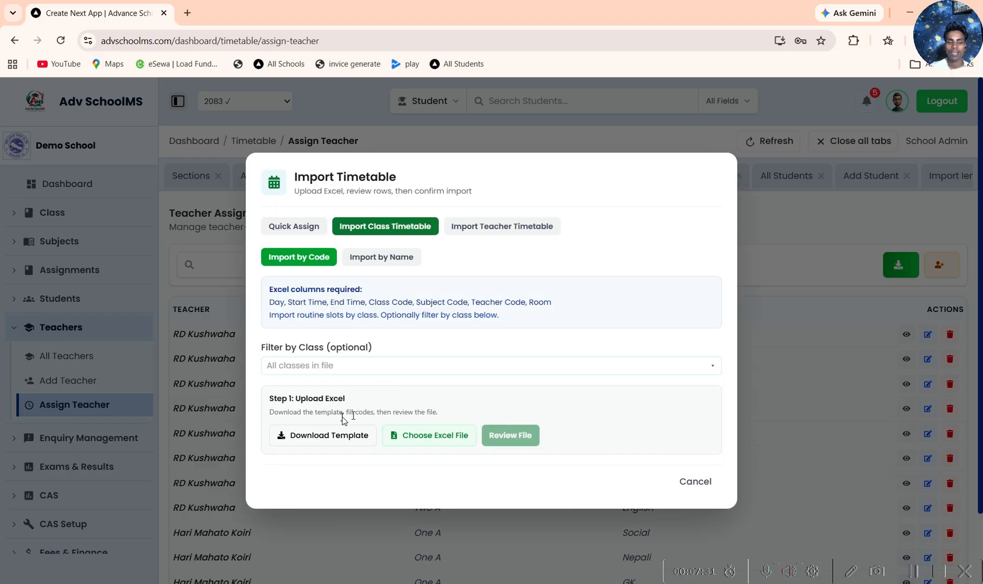
click(489, 230)
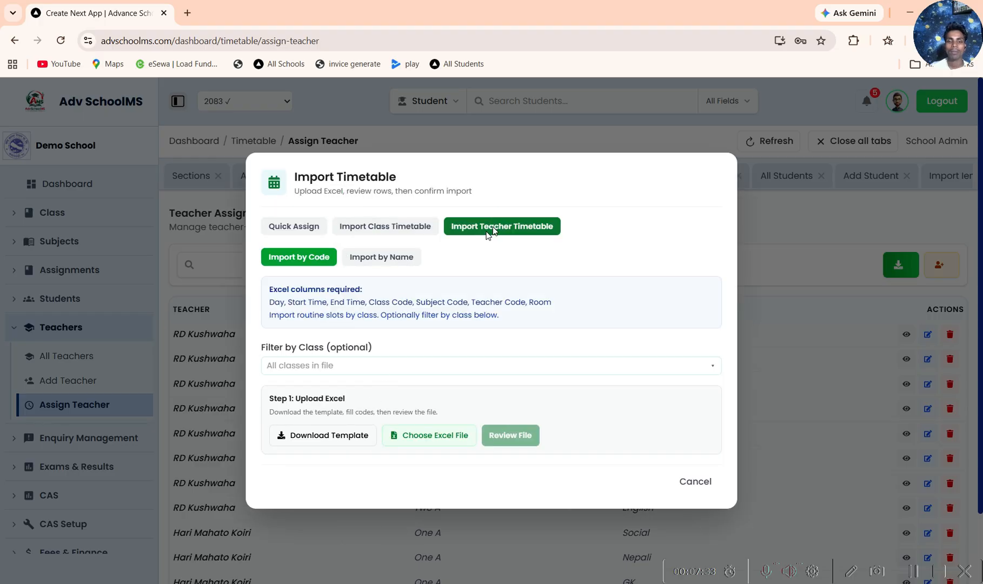
click(382, 258)
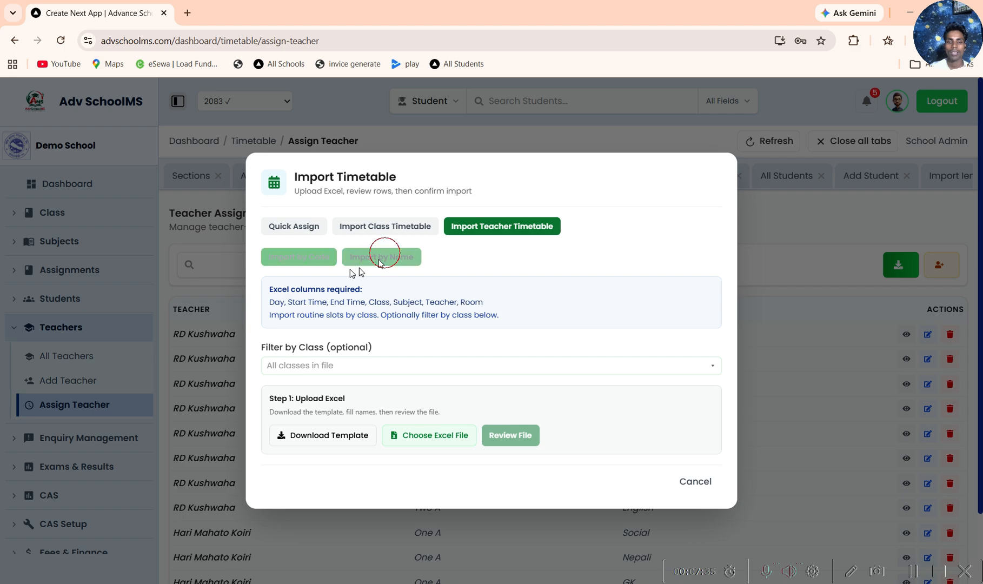
Step: Cancel the timetable import, open the All Enquiry list, and check its type and status filter options
click(689, 481)
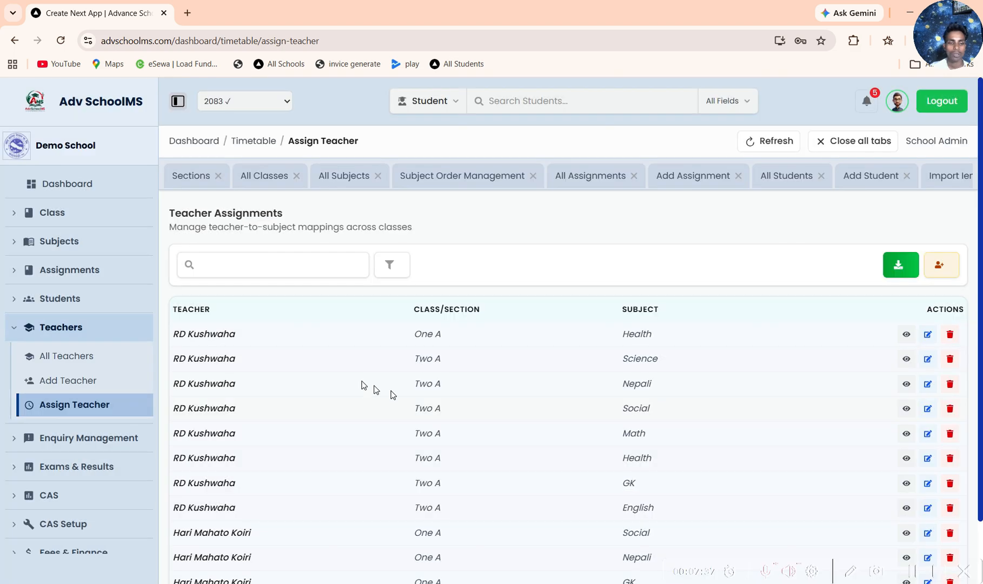
scroll(364, 389, down, 1)
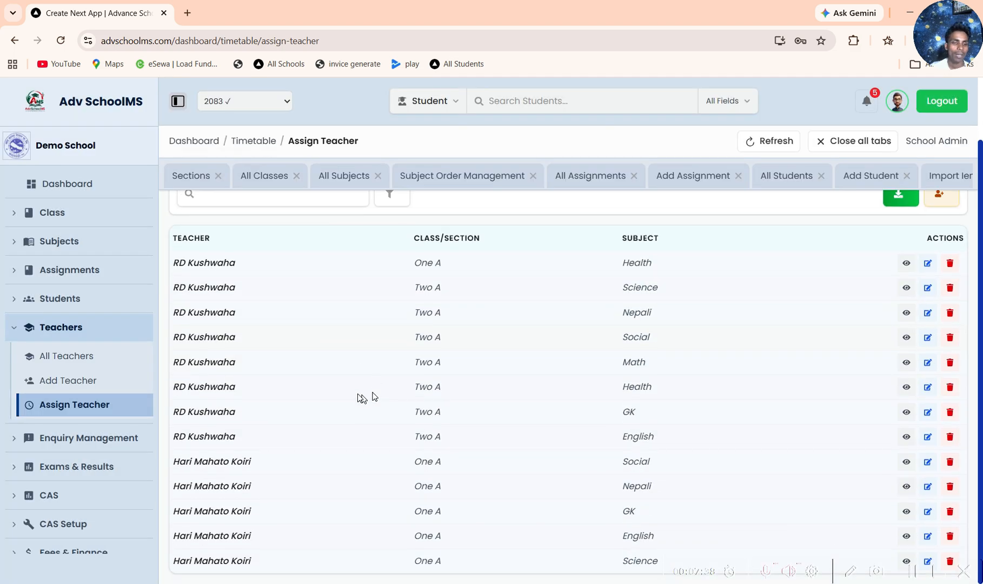
click(78, 437)
click(72, 385)
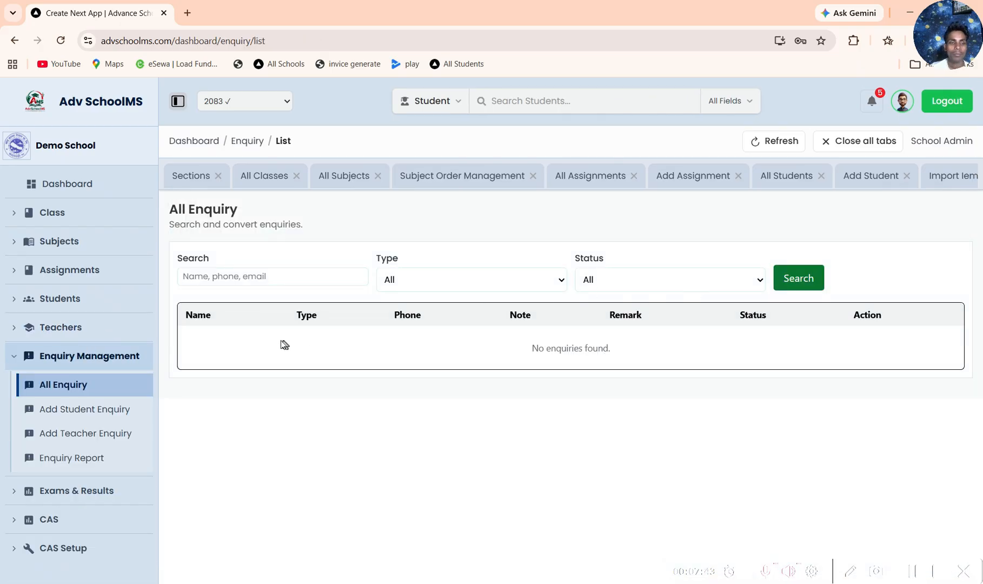
click(296, 276)
click(447, 281)
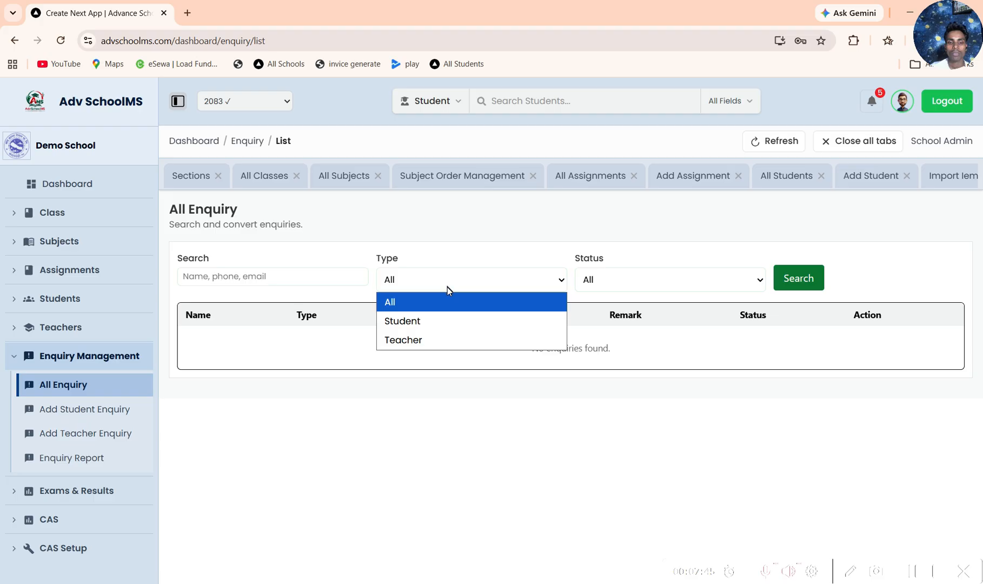
click(625, 283)
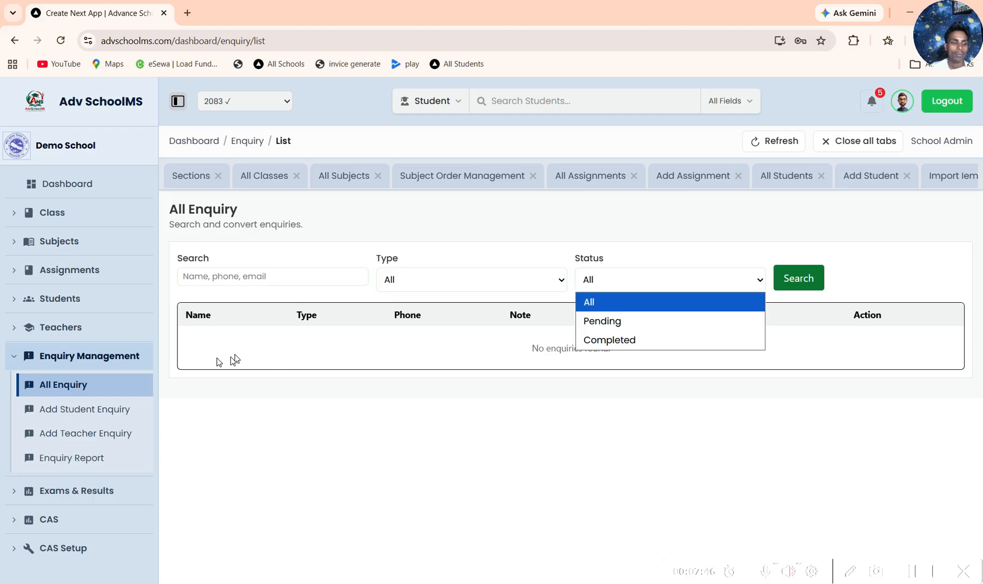
Step: Look through the Add Student Enquiry and Add Teacher Enquiry forms, and open the Enquiry Report
click(107, 412)
click(119, 357)
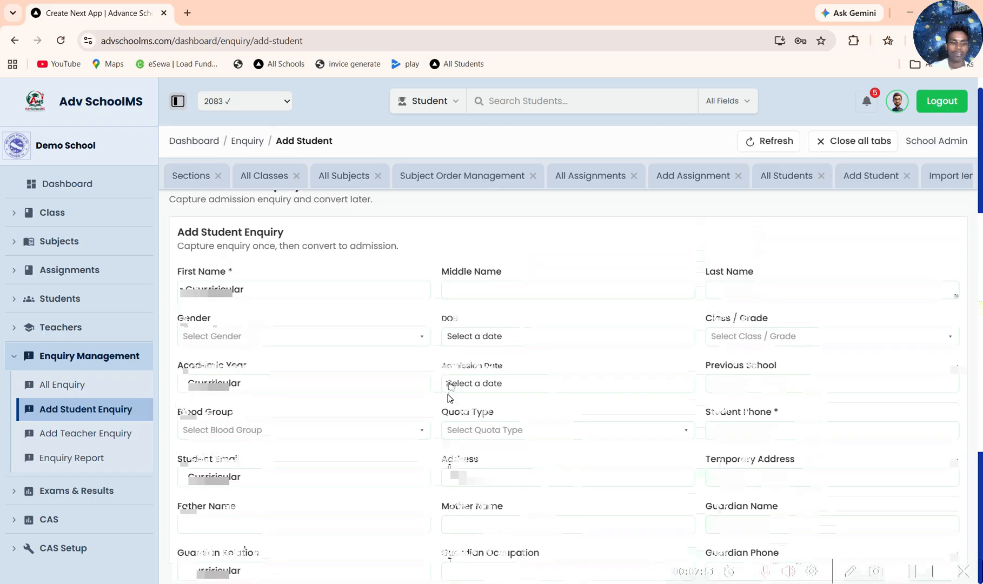
click(114, 434)
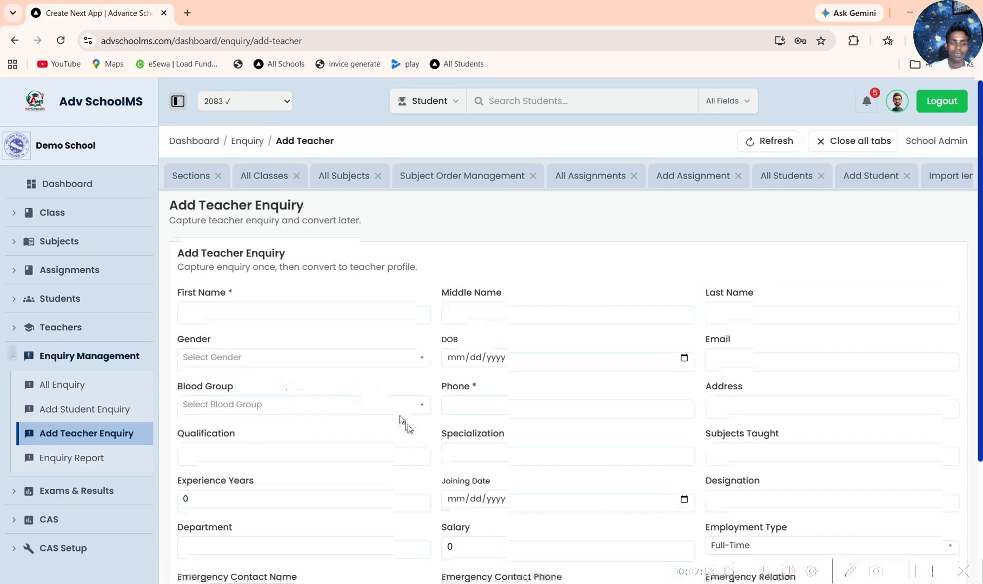
scroll(557, 387, down, 3)
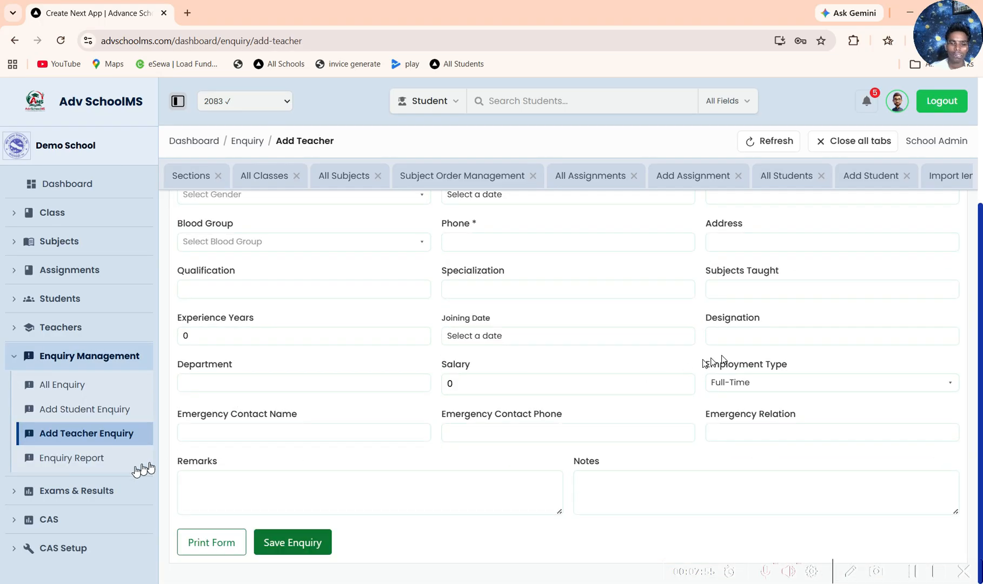
click(96, 458)
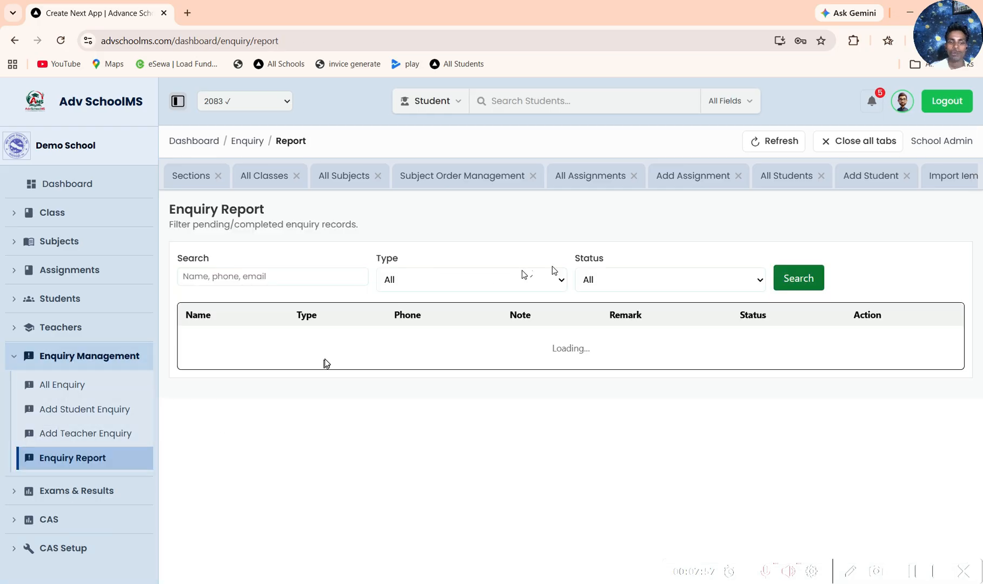
Step: View the Exams & Results dashboard and the Exam Schedule Management page
scroll(98, 287, down, 5)
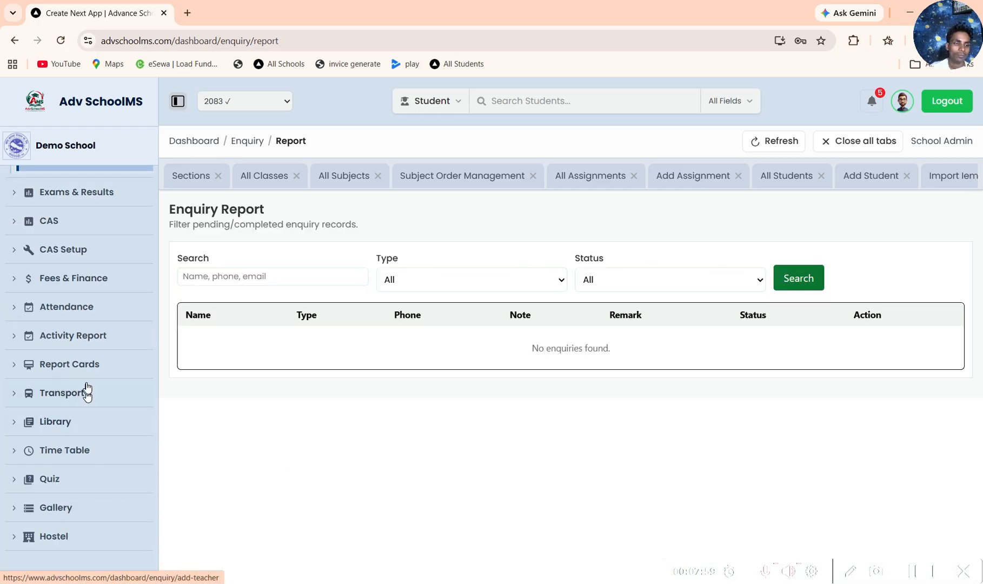
scroll(76, 303, up, 2)
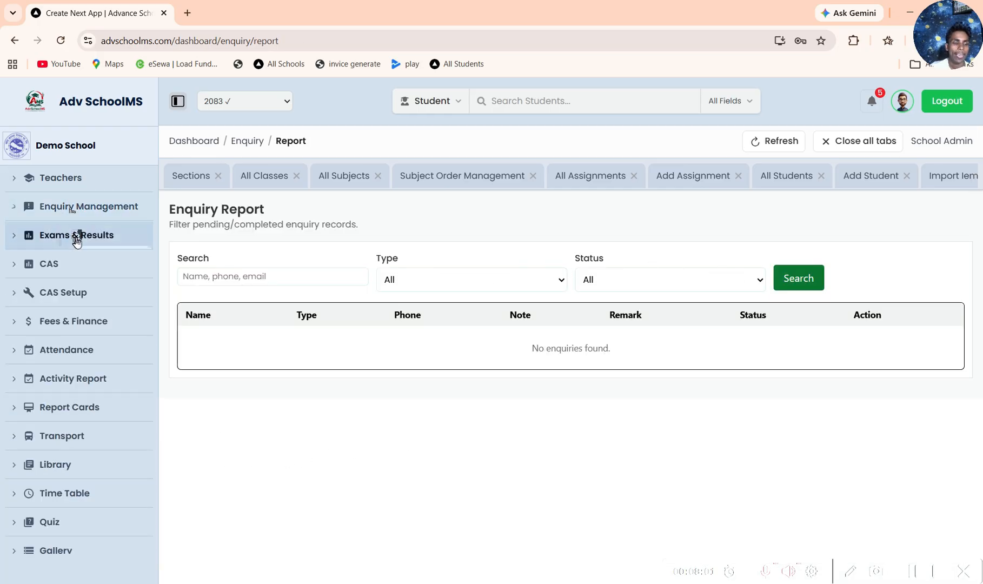
click(77, 236)
click(77, 265)
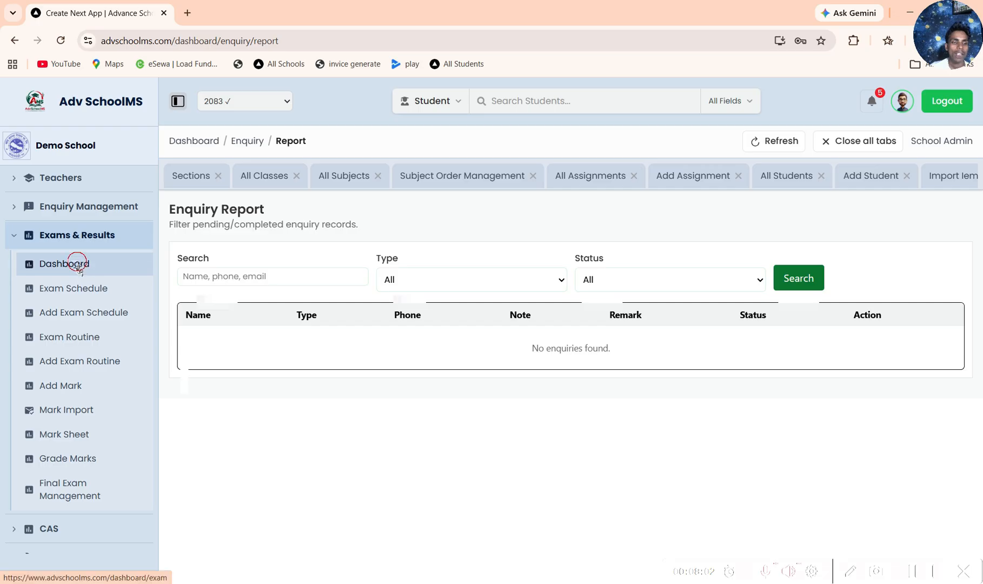
click(73, 289)
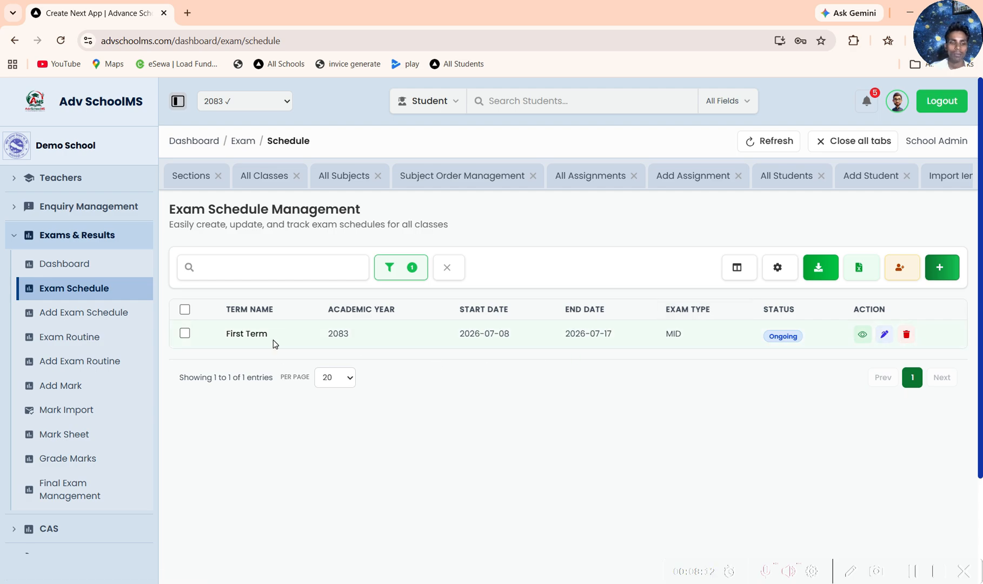
Step: Open the Exam Routine list and examine the subject-wise routine details for class One - A
click(92, 336)
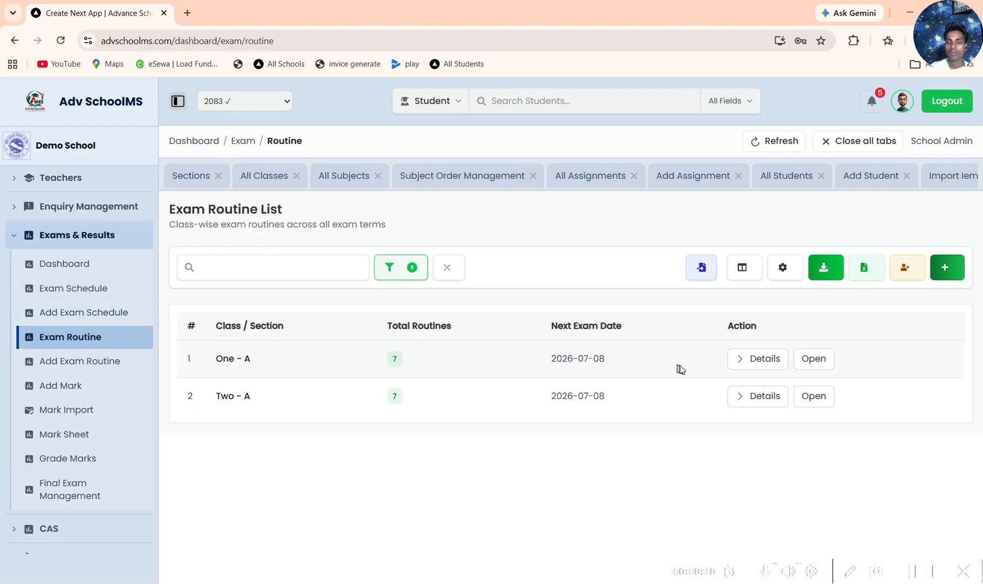
click(754, 359)
scroll(645, 390, down, 1)
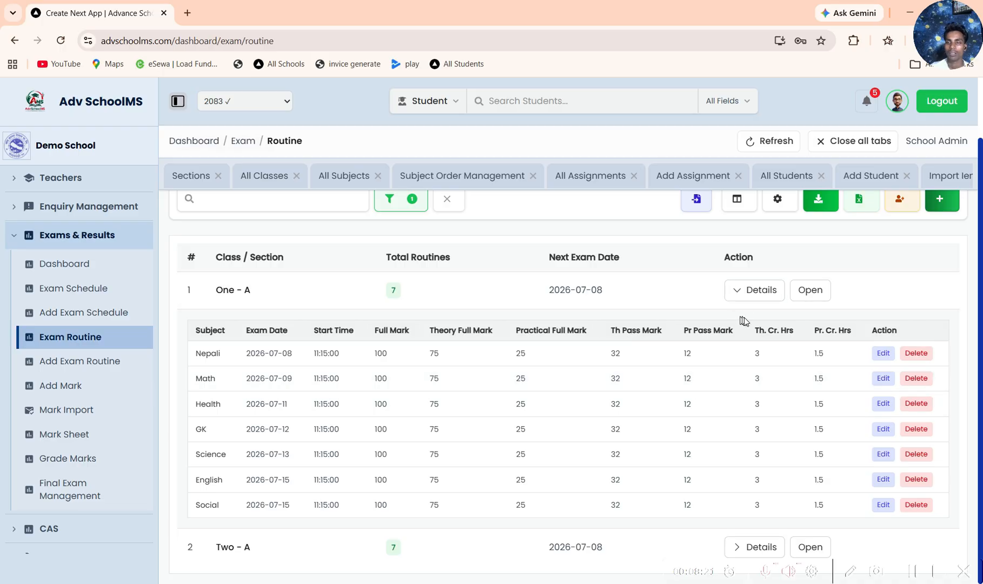
scroll(725, 352, up, 1)
scroll(708, 381, down, 1)
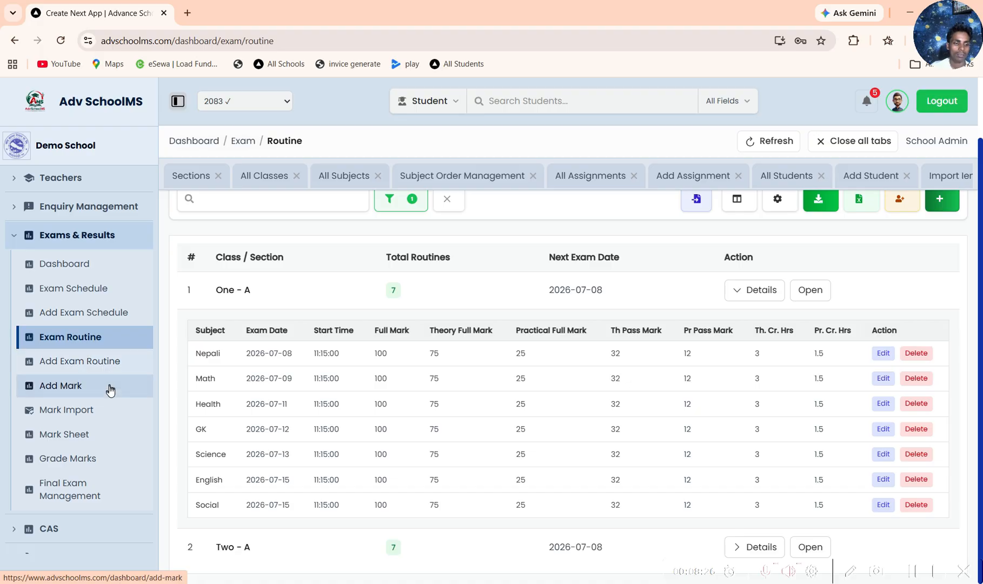
Step: Load the Add Mark student list for First Term 2083, class One, section A, subject English
scroll(103, 367, down, 2)
click(87, 238)
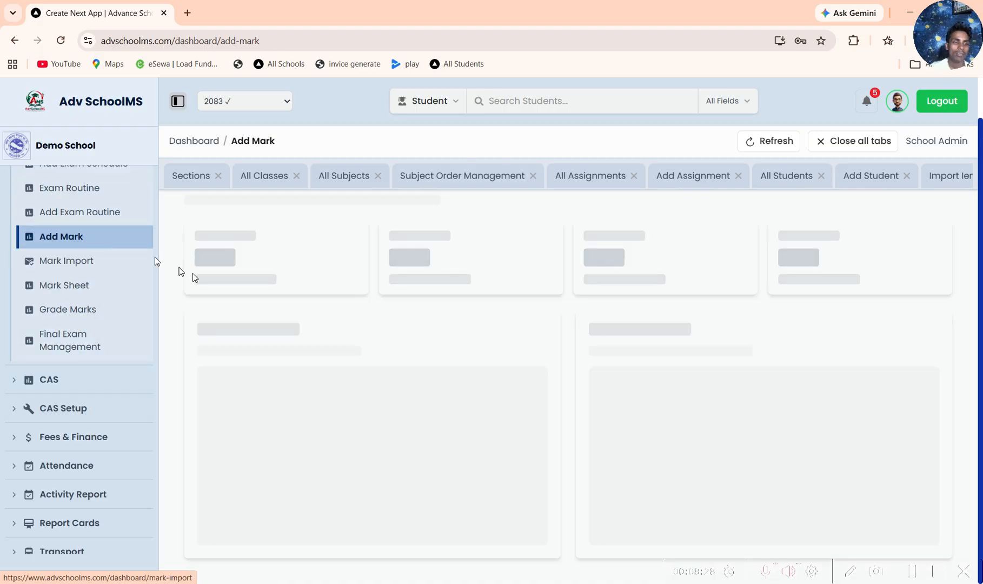
click(511, 263)
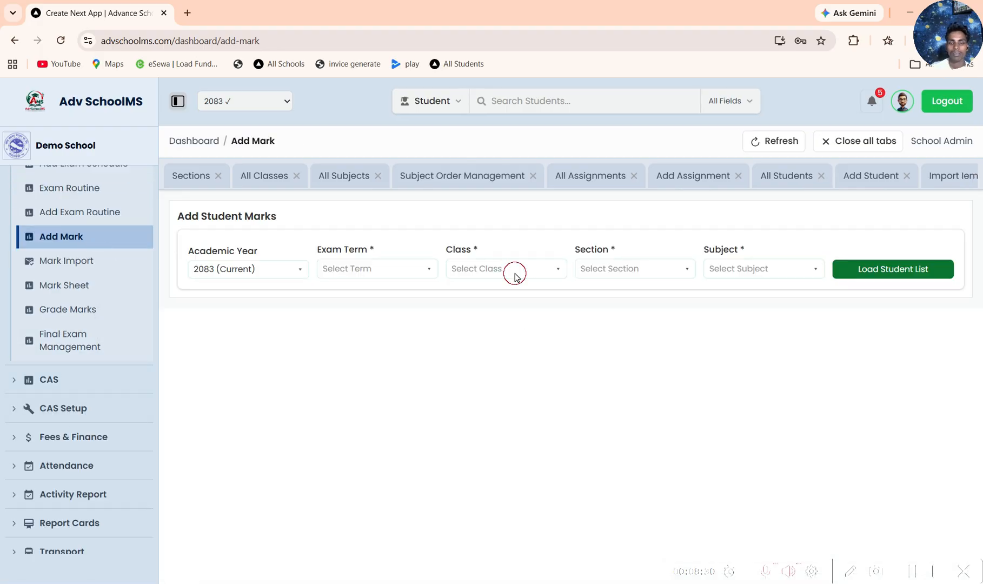
click(513, 277)
click(393, 274)
click(357, 326)
click(491, 282)
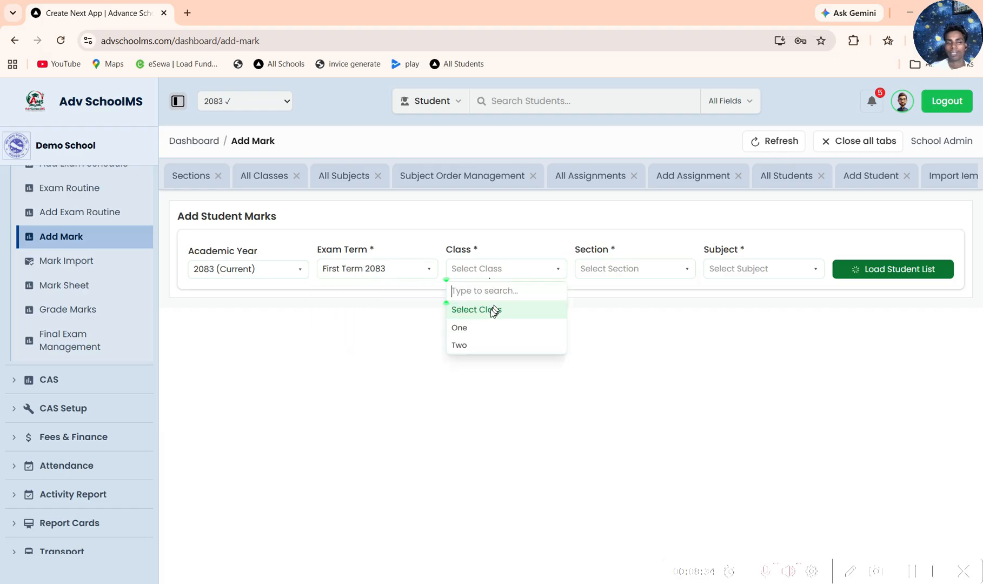
click(474, 325)
click(641, 270)
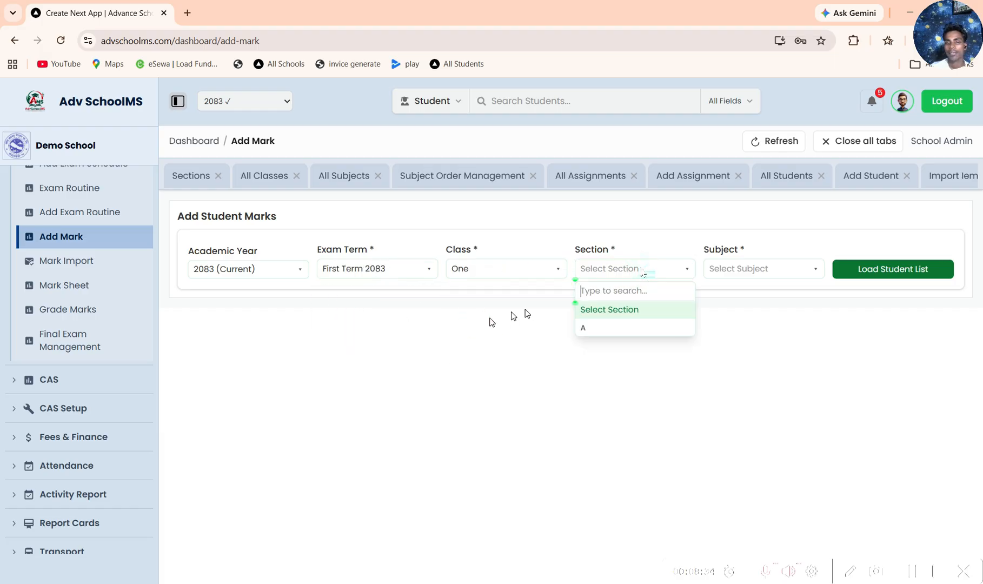
click(595, 325)
click(723, 275)
click(722, 328)
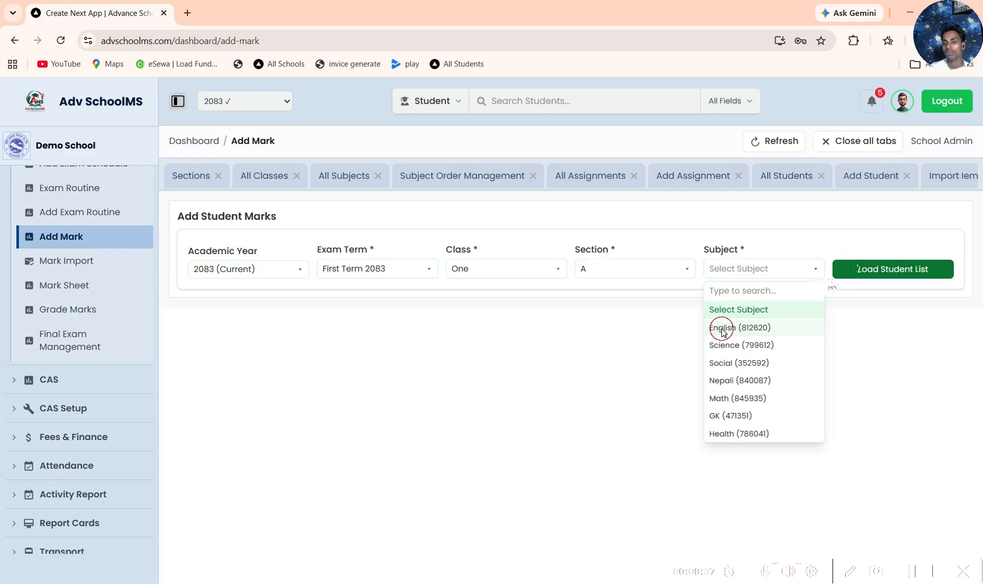
click(889, 268)
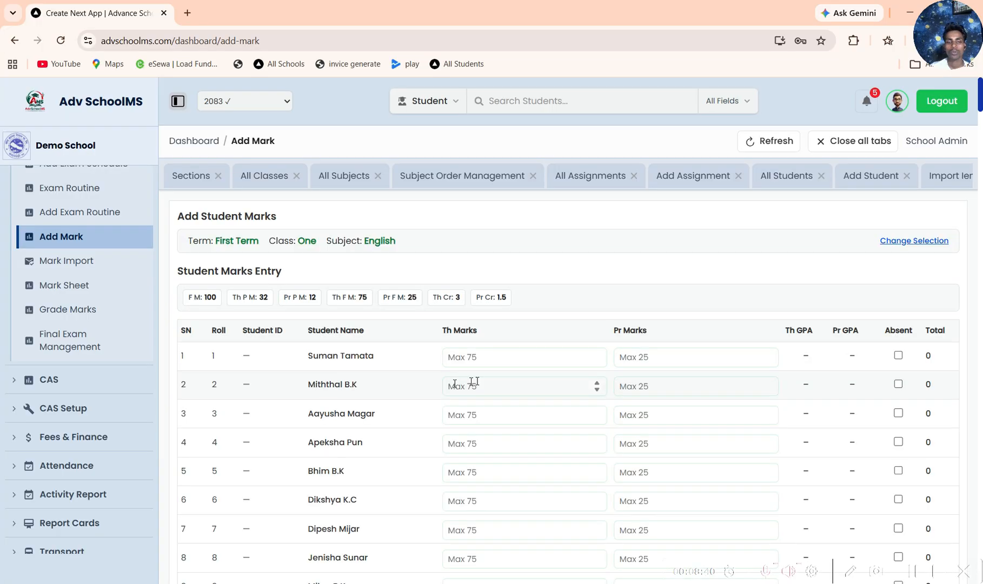
Step: Try an over-limit theory mark of 2332 for the first student in the list, and replace it with 26
scroll(472, 379, down, 5)
scroll(432, 388, up, 6)
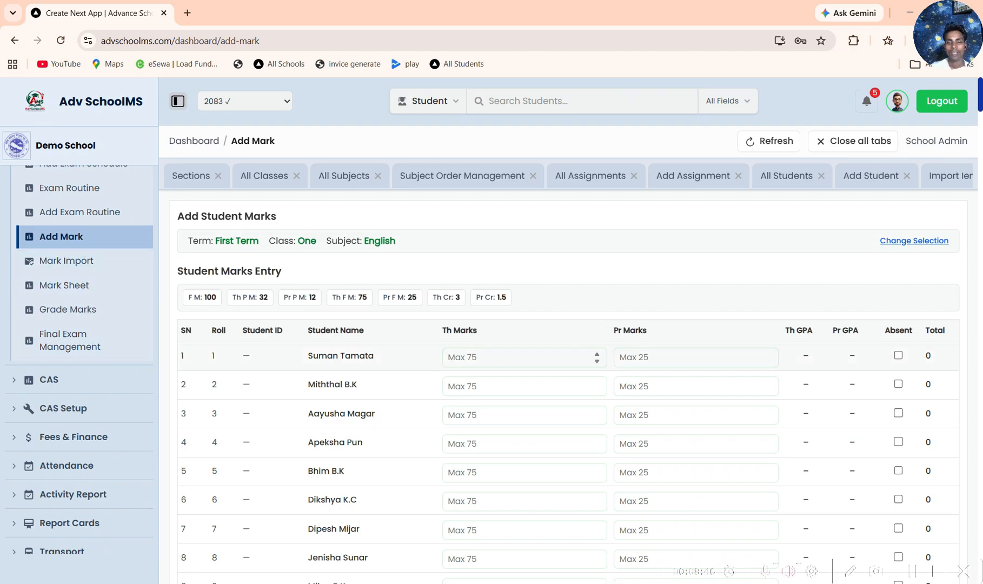
click(503, 358)
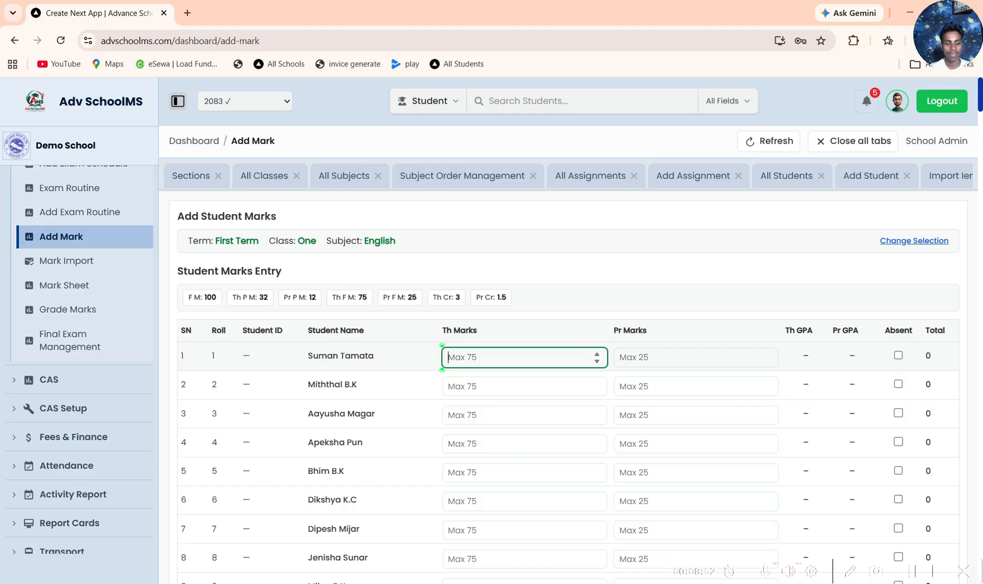
text(2332)
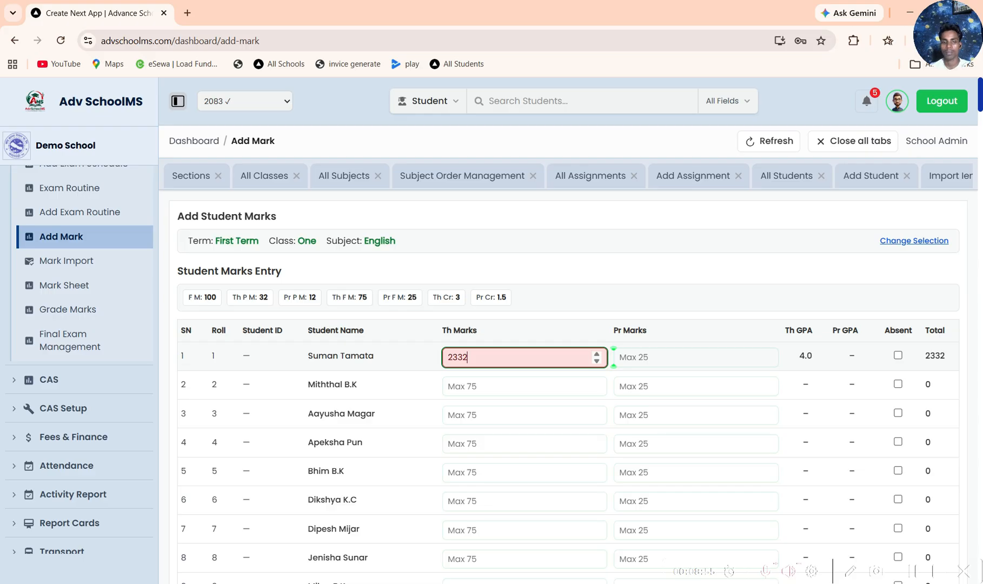
key(BackSpace)
key(BackSpace)
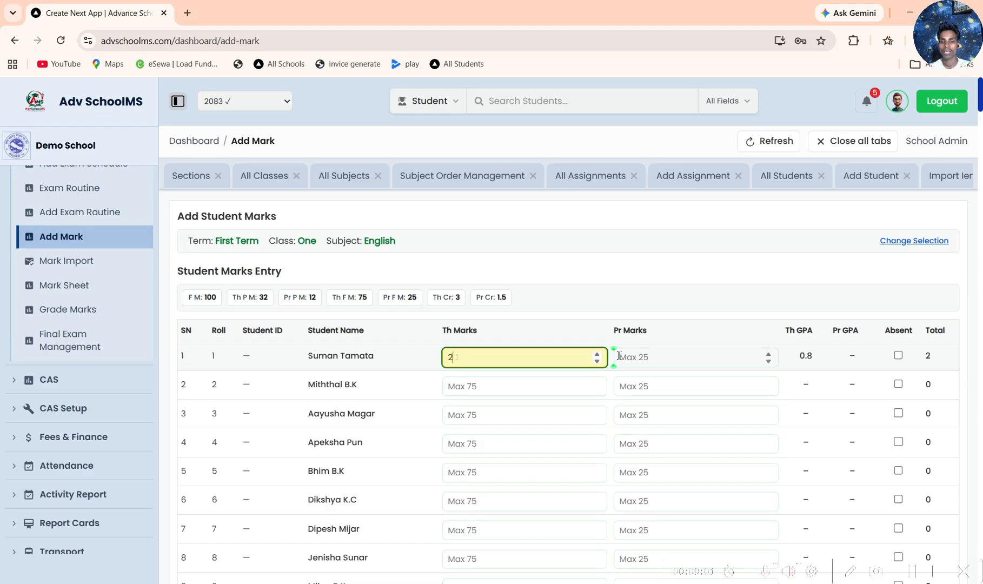
text(6)
Step: Try an over-limit practical mark of 58 for the first student, and replace it with 23
key(Tab)
text(5)
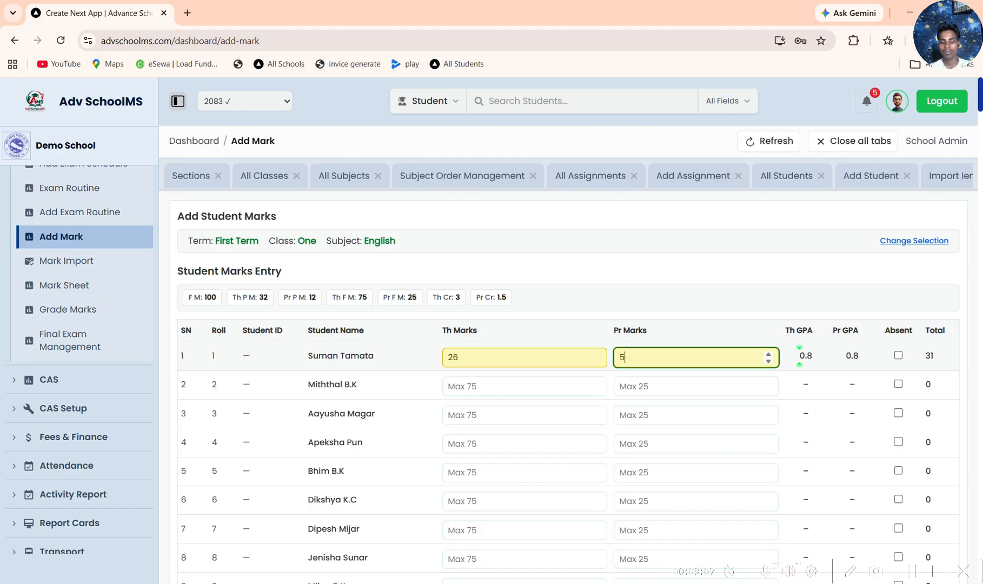
text(8)
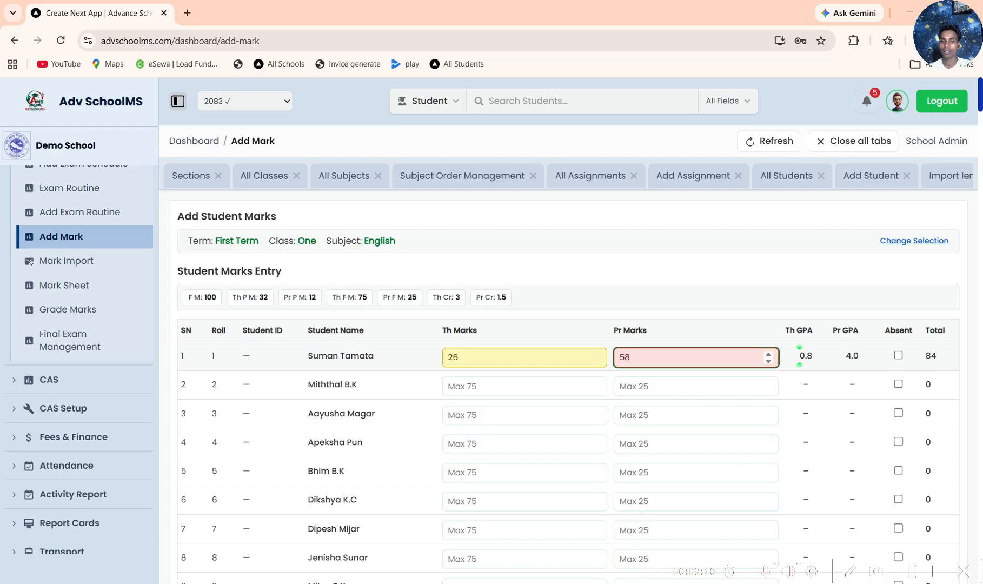
key(BackSpace)
key(BackSpace)
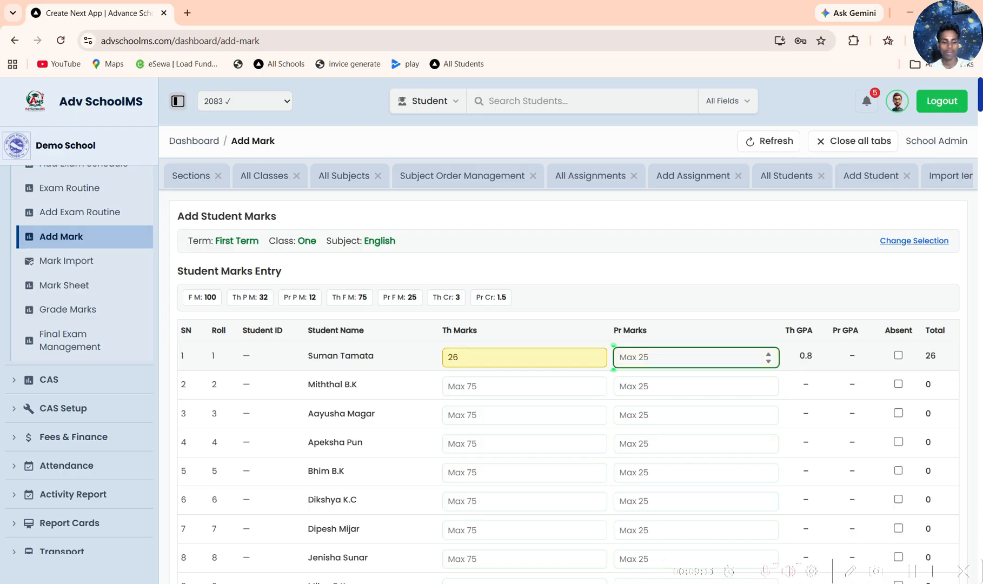
text(1)
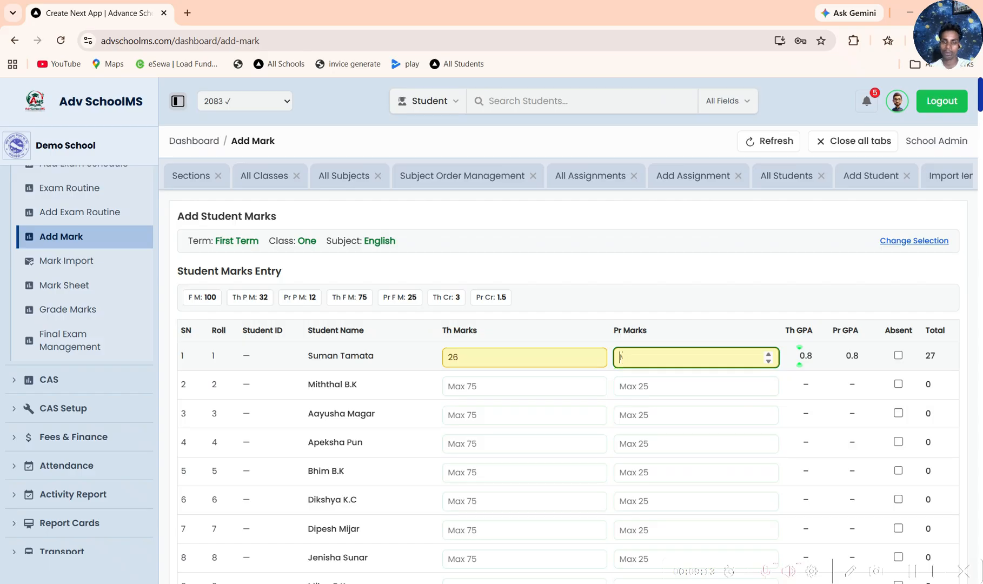
key(BackSpace)
text(23)
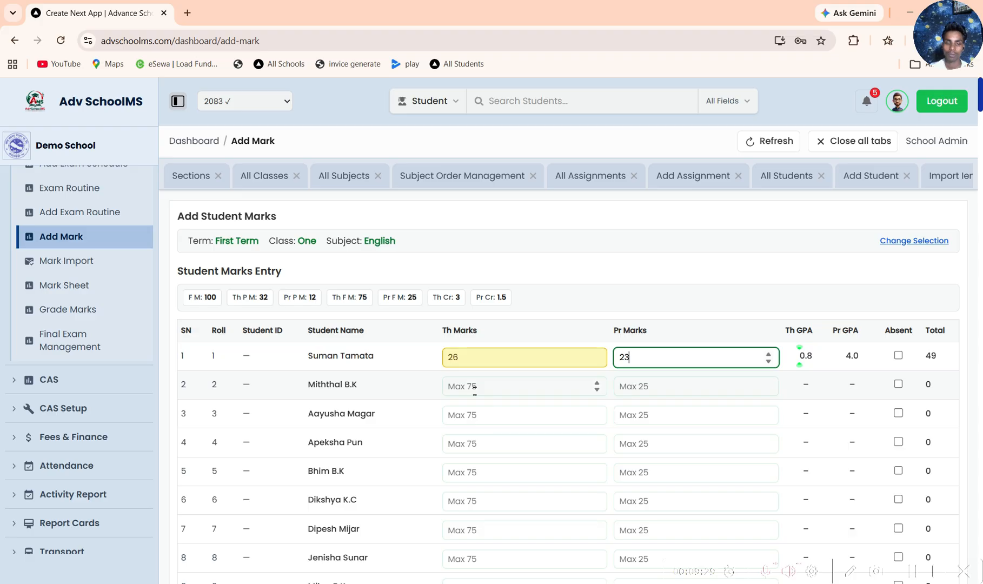
Step: Mark the student with roll number 2 as absent and look over the rest of the mark list
click(900, 383)
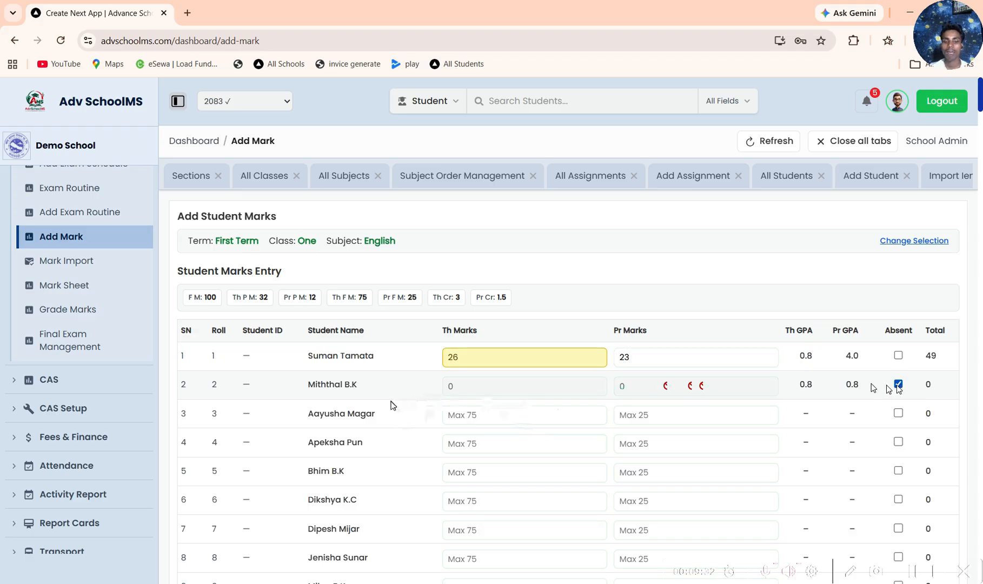
scroll(741, 438, down, 8)
scroll(741, 438, up, 8)
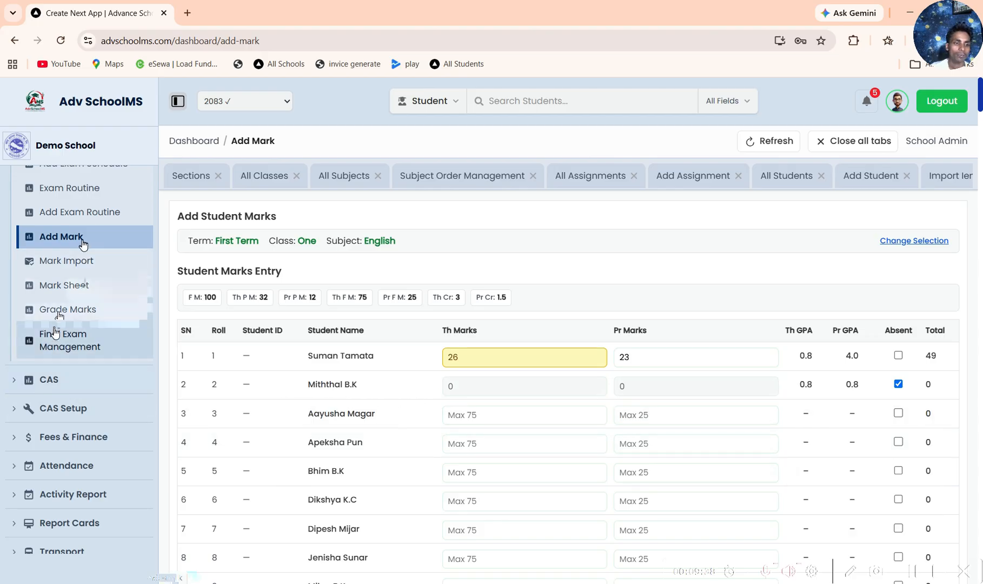
Step: Set the single-class mark import to First Term 2083 and class Two - A, and view the multi-class mark import form
click(81, 264)
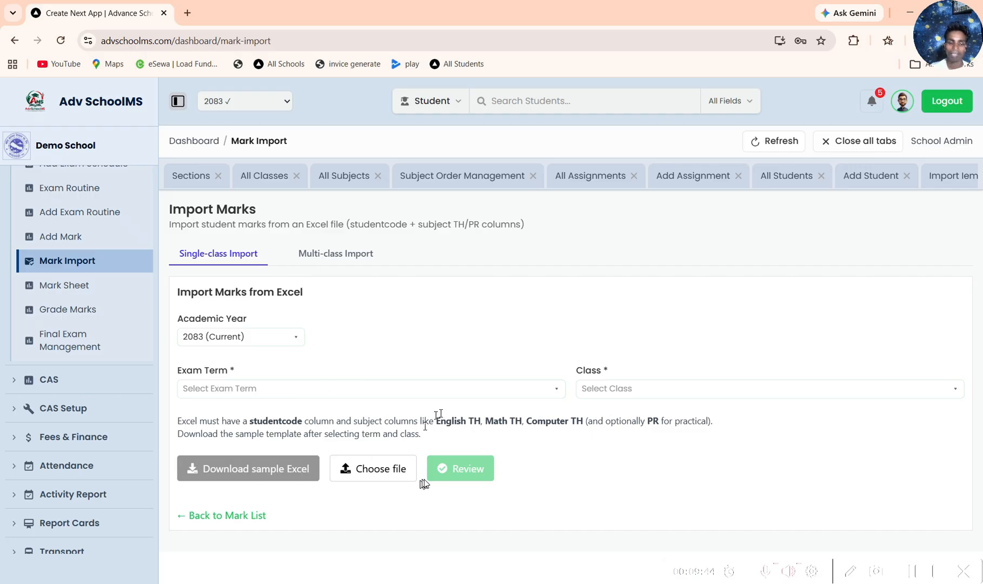
click(226, 387)
click(220, 446)
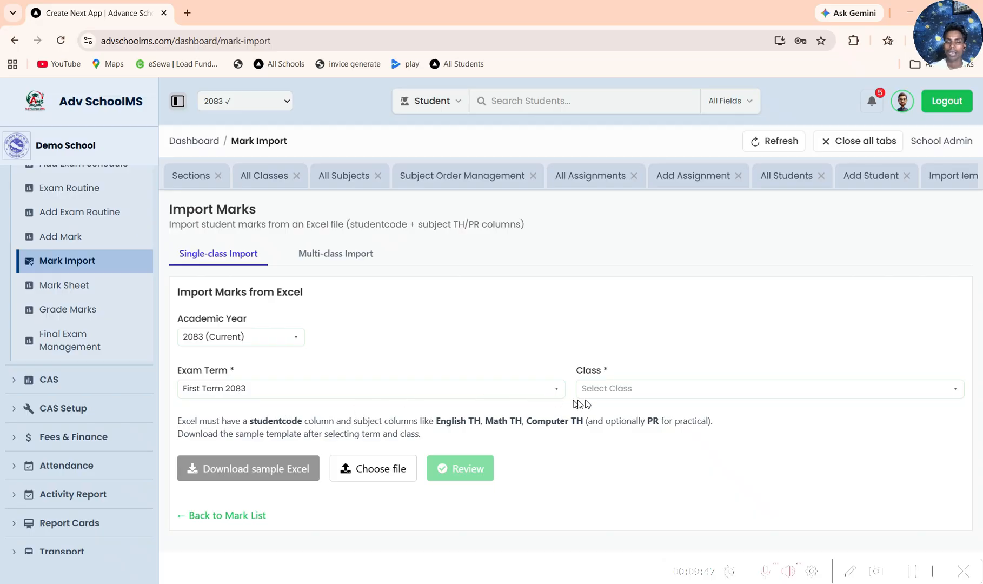
click(627, 388)
click(599, 446)
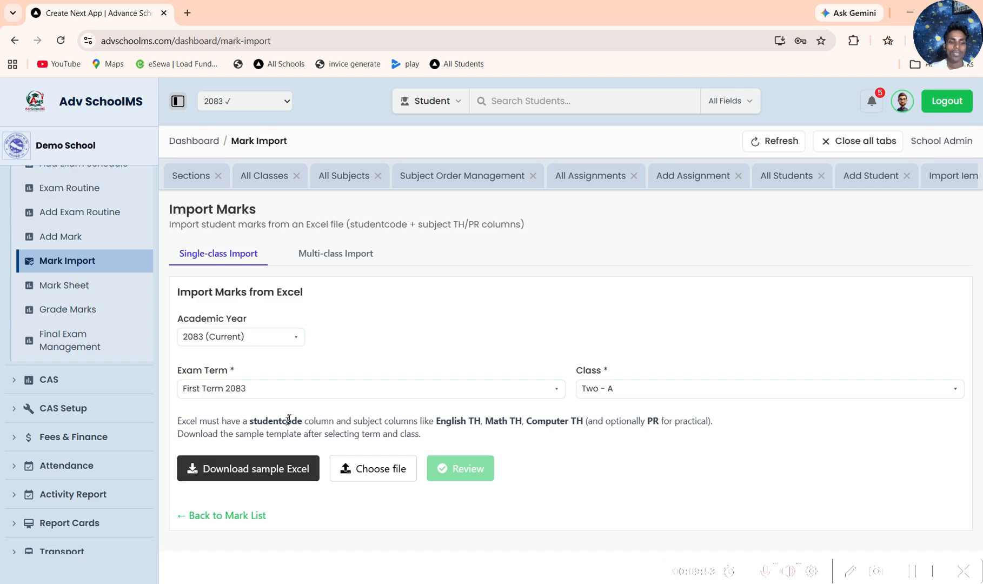
drag(328, 432, 332, 456)
click(424, 423)
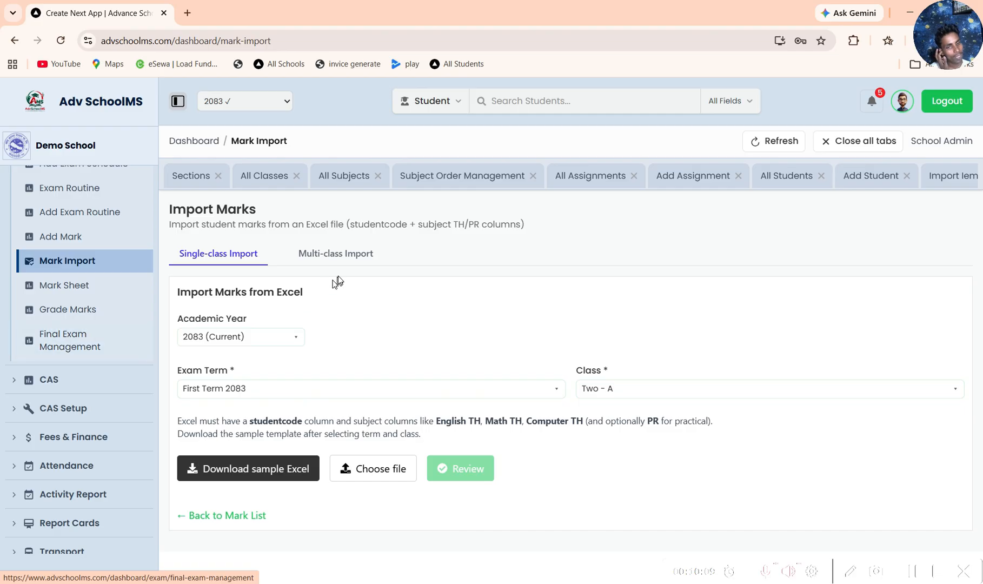
click(341, 253)
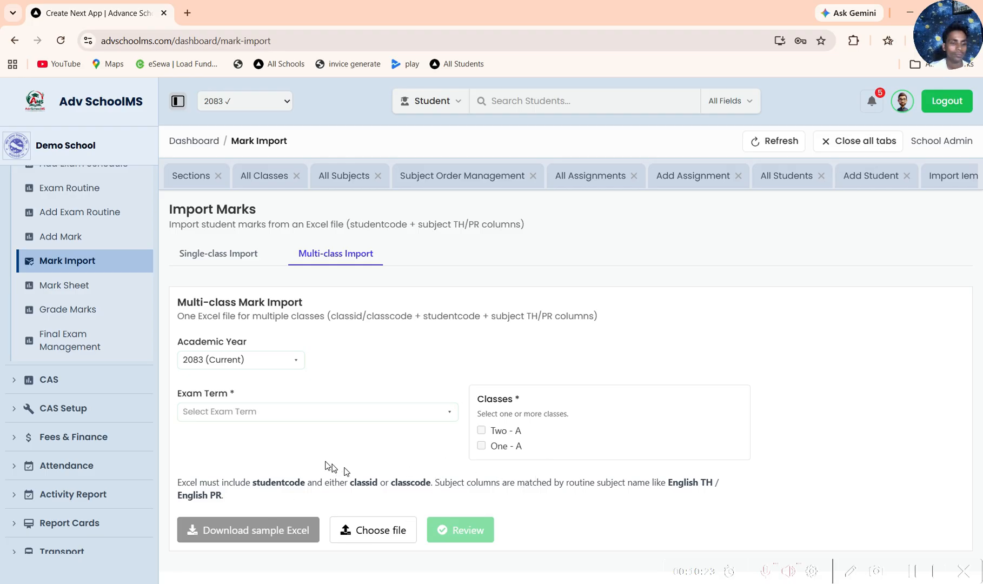
Step: Load the Mark Sheet student list for First Term 2083, class Two - A
click(80, 287)
click(467, 302)
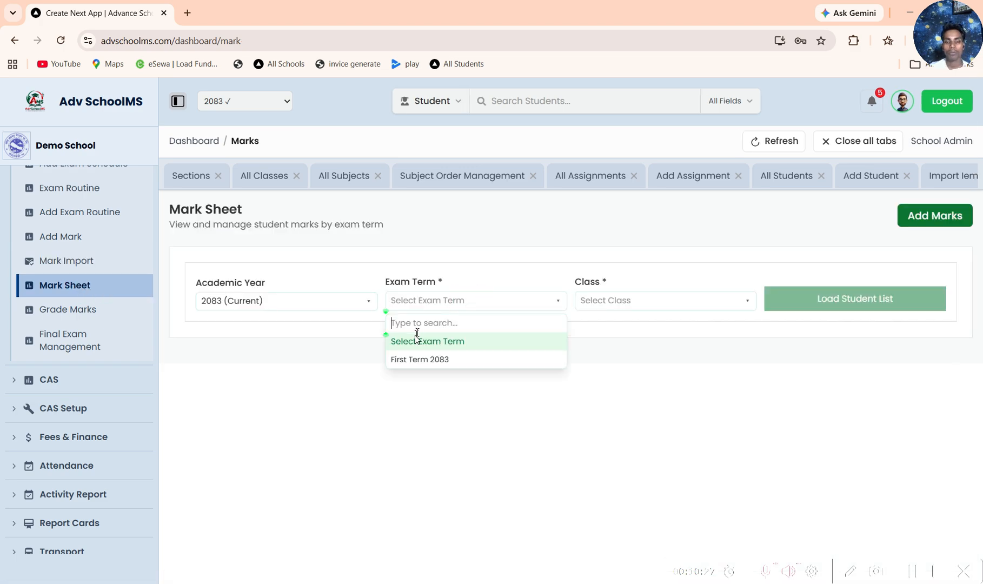
click(419, 359)
click(605, 301)
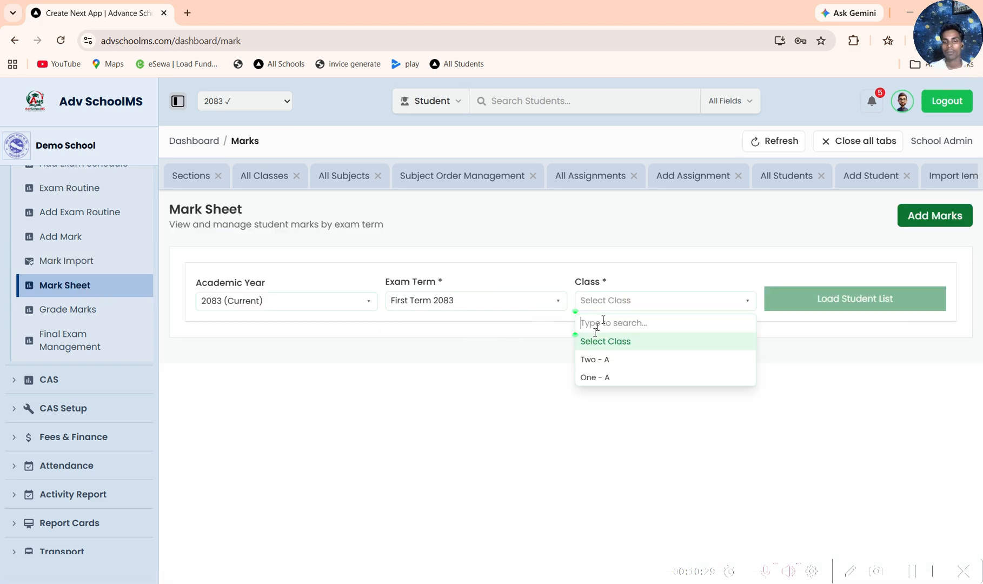
click(585, 360)
click(798, 299)
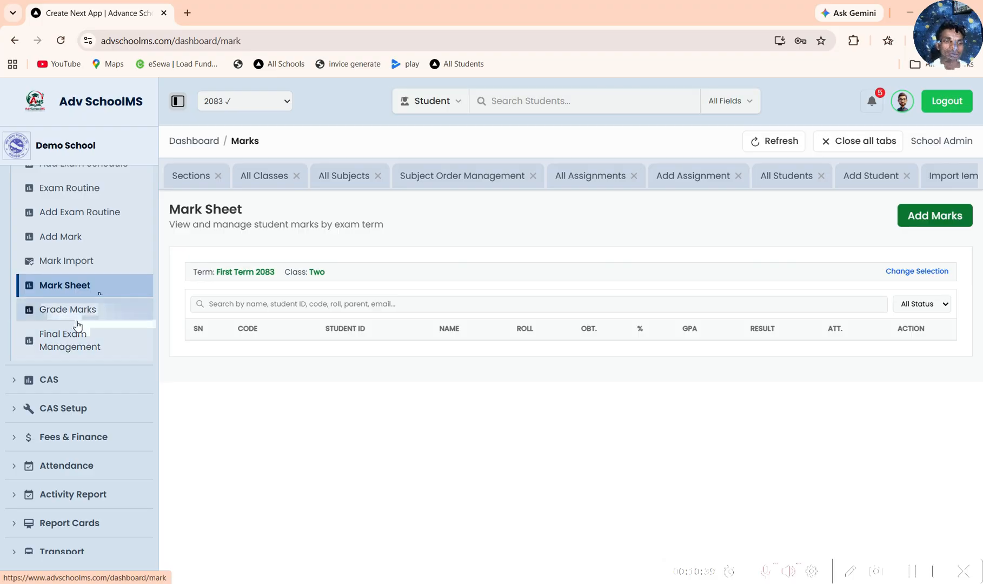
Step: View the grade mark list for First Term, class Two - A
click(89, 311)
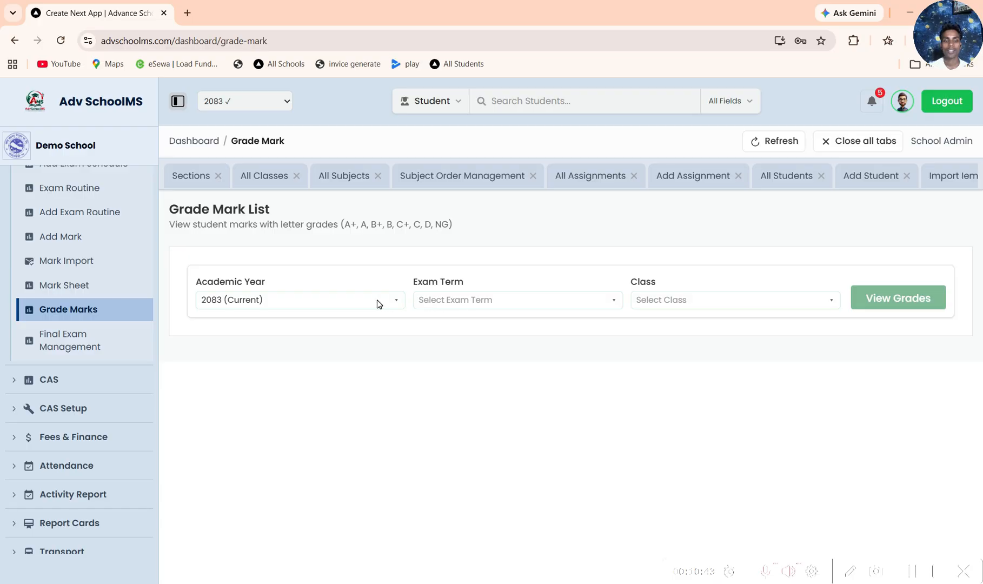
click(473, 300)
click(437, 358)
click(678, 300)
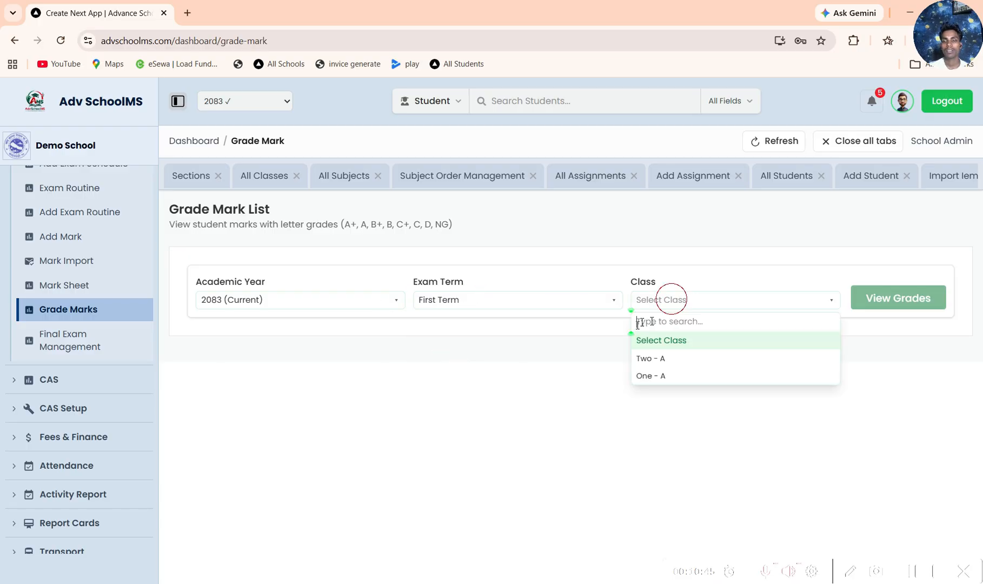
click(655, 359)
click(905, 297)
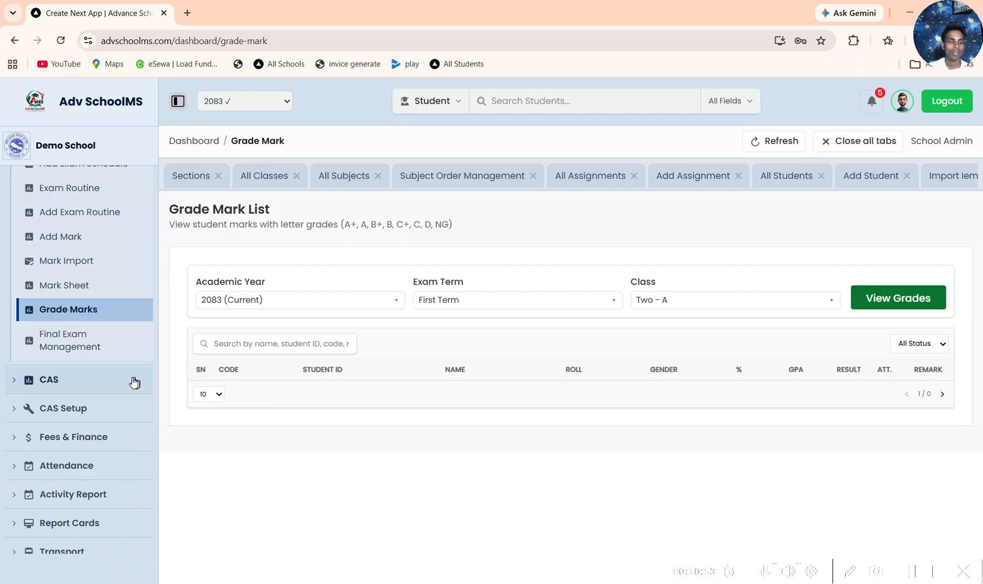
Step: Add three more exam term rows to the class Two - A final exam configuration, reaching the maximum of four
click(81, 340)
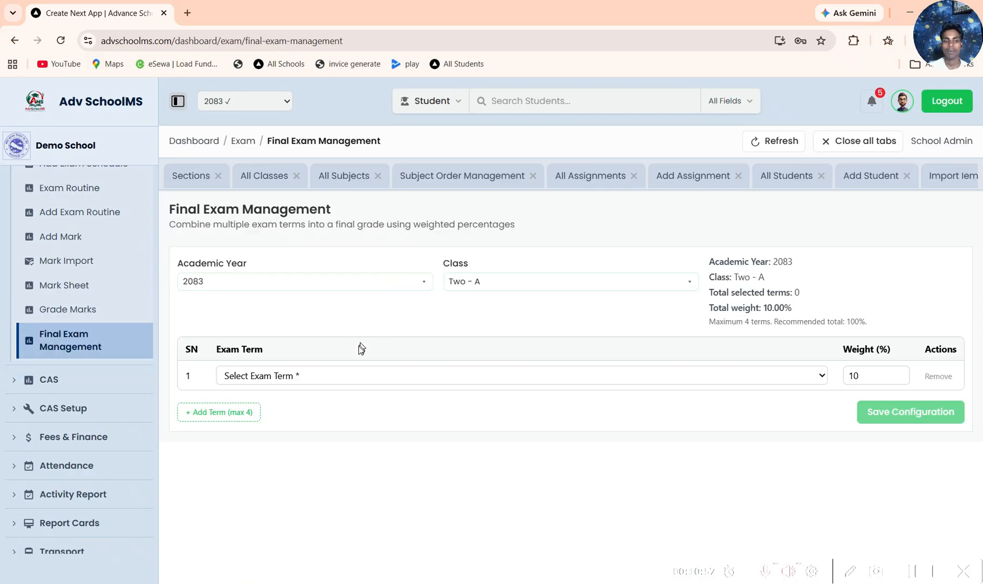
double_click(252, 412)
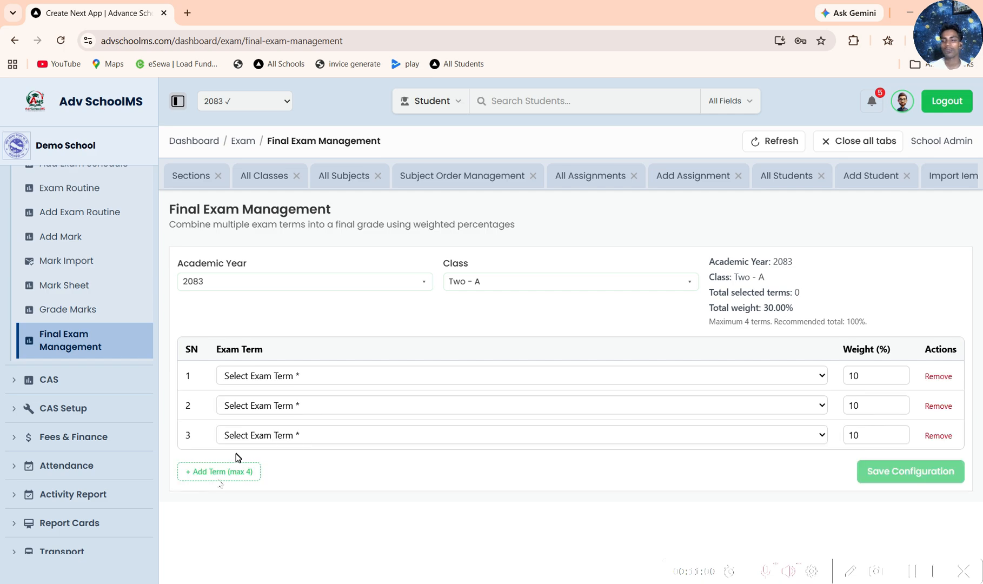
click(216, 469)
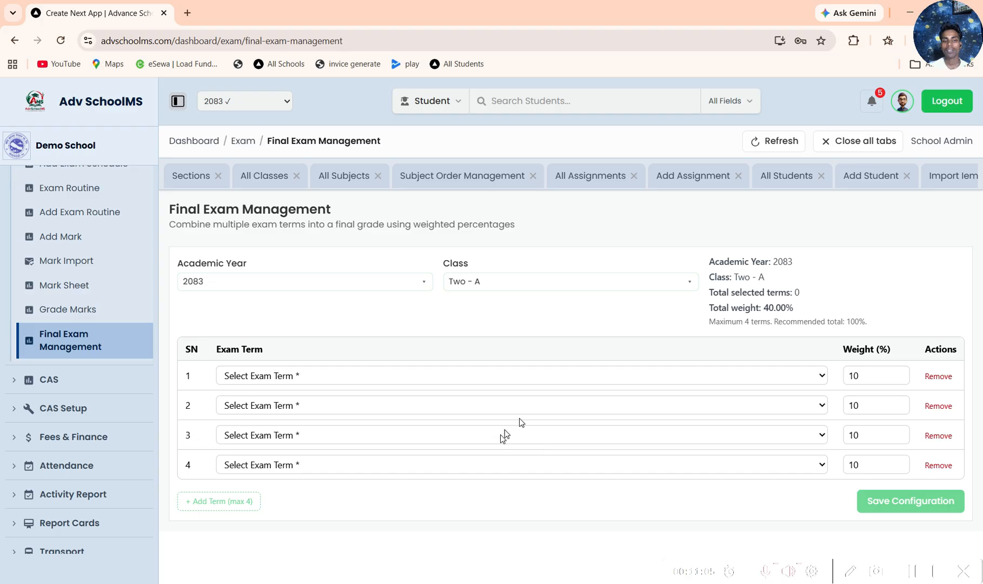
click(887, 375)
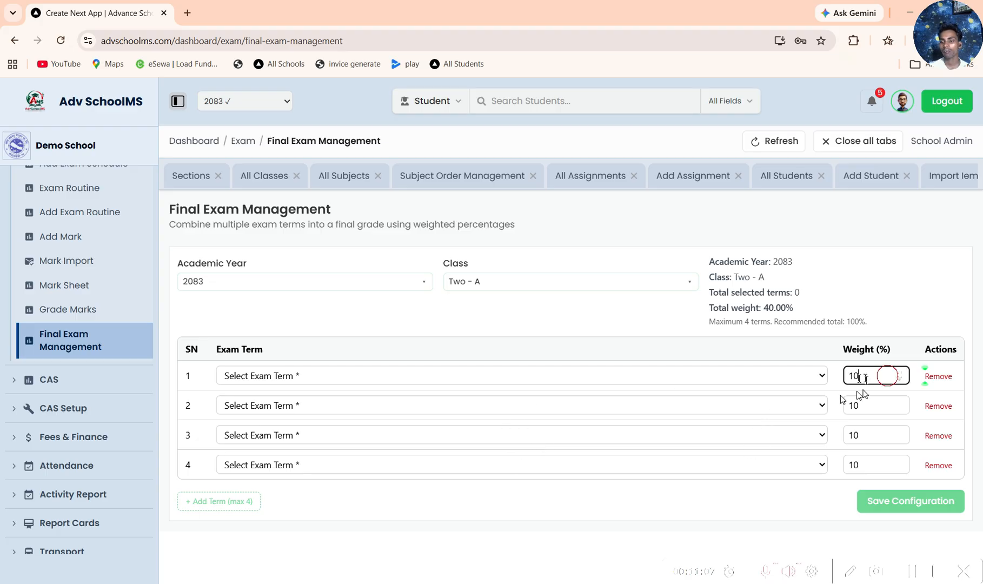
double_click(886, 375)
double_click(873, 405)
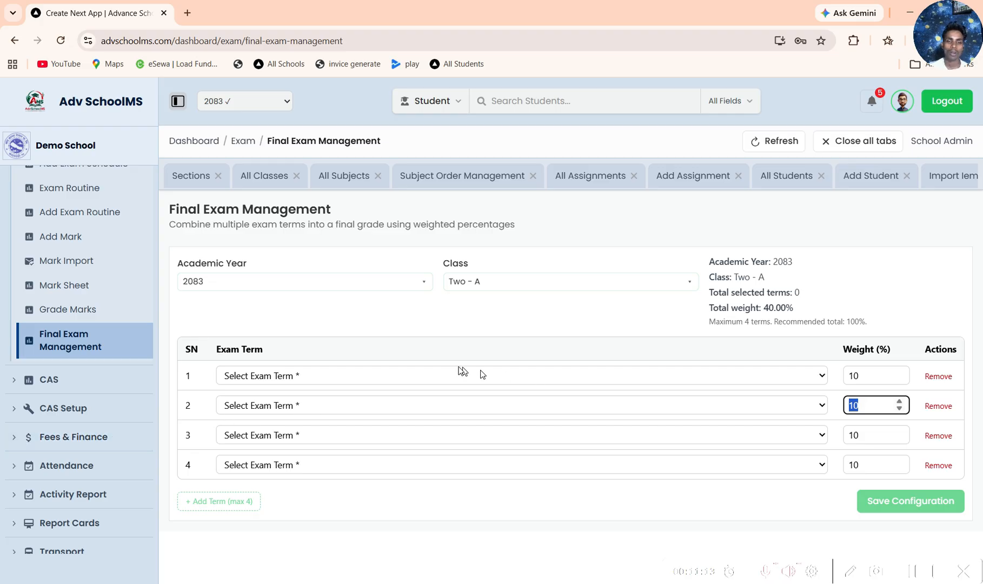
Step: Open the CAS dashboard overview of learning outcomes and evaluations
click(65, 381)
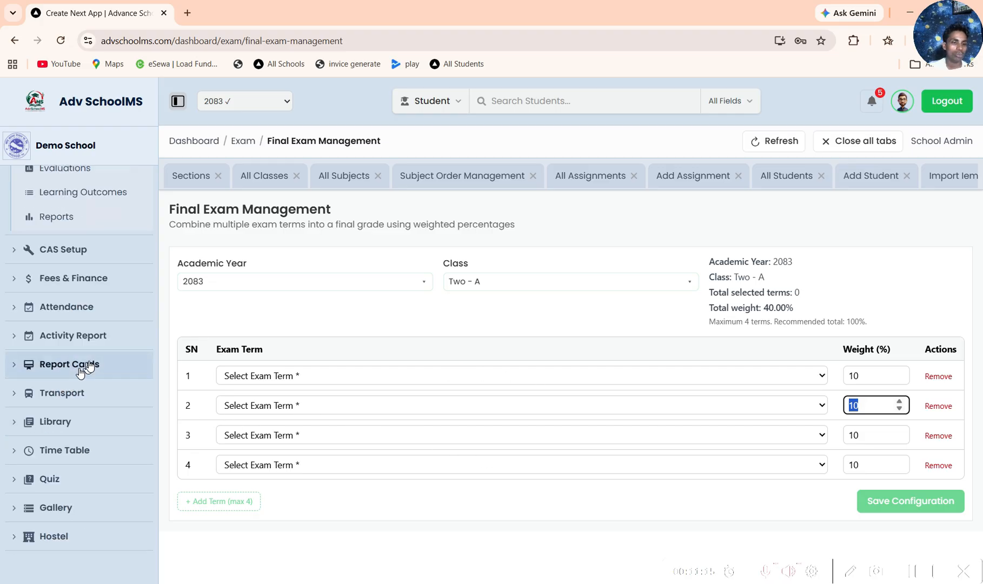
scroll(87, 253, up, 2)
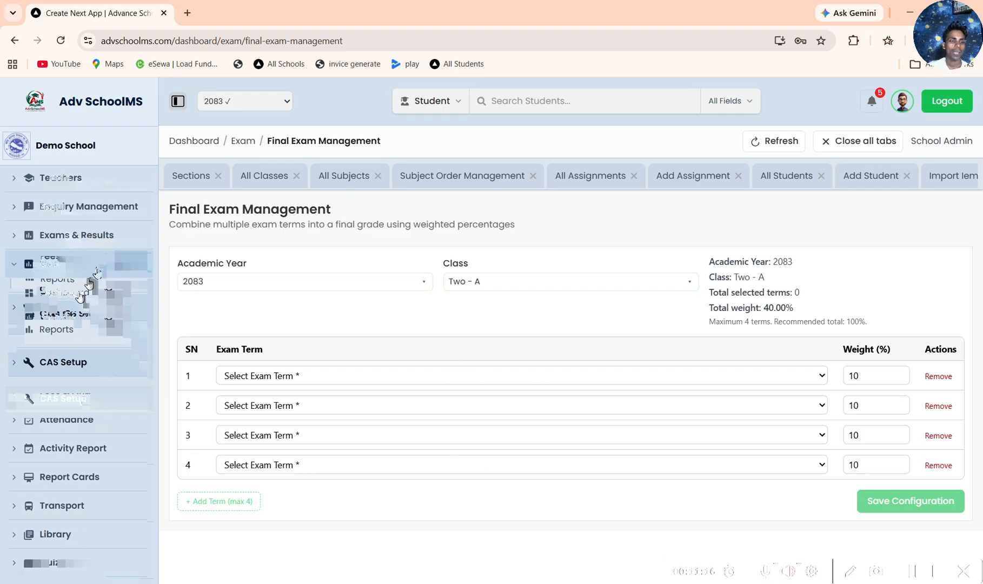
click(79, 295)
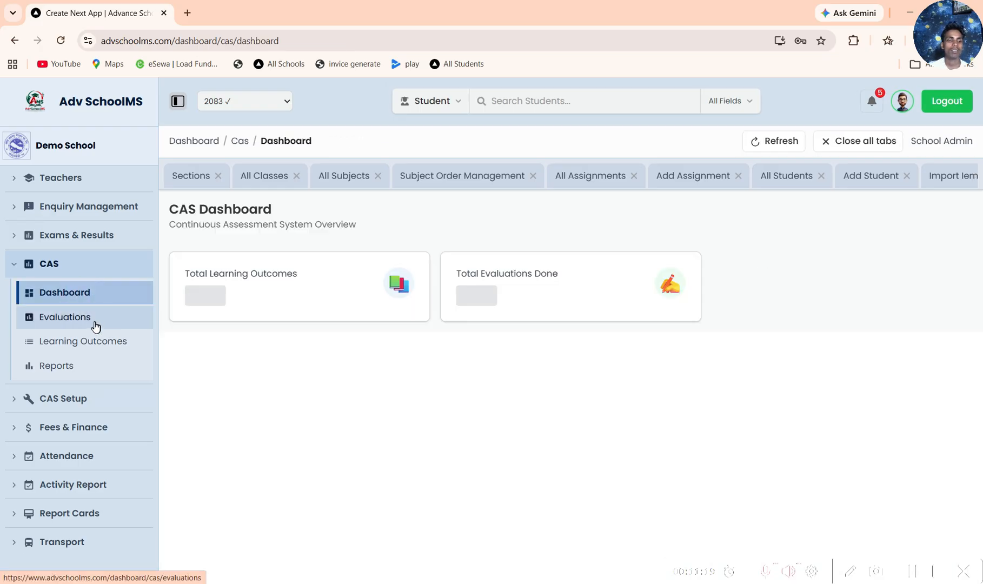
Step: Set the CAS student evaluation to class Two and subject English
click(60, 324)
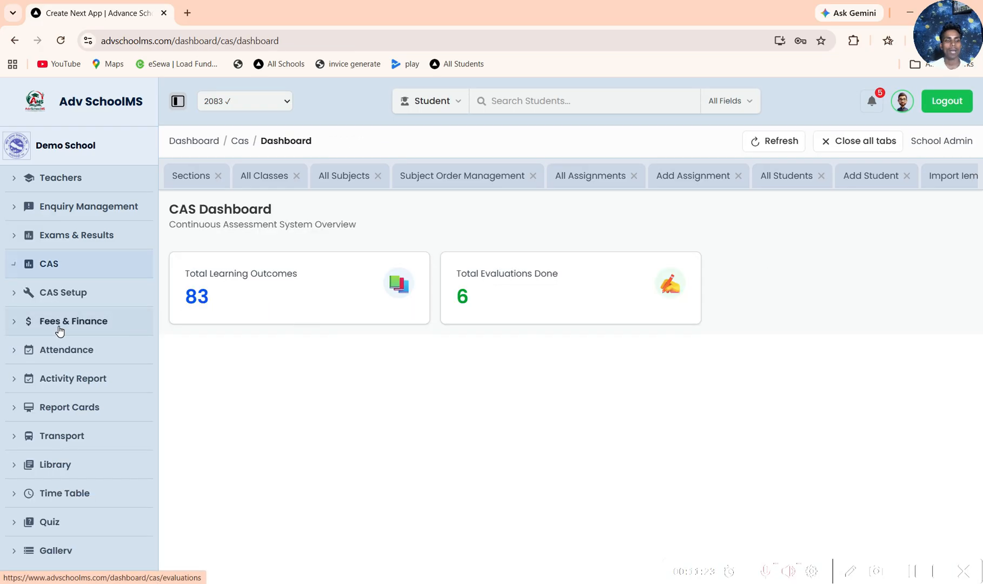
click(240, 284)
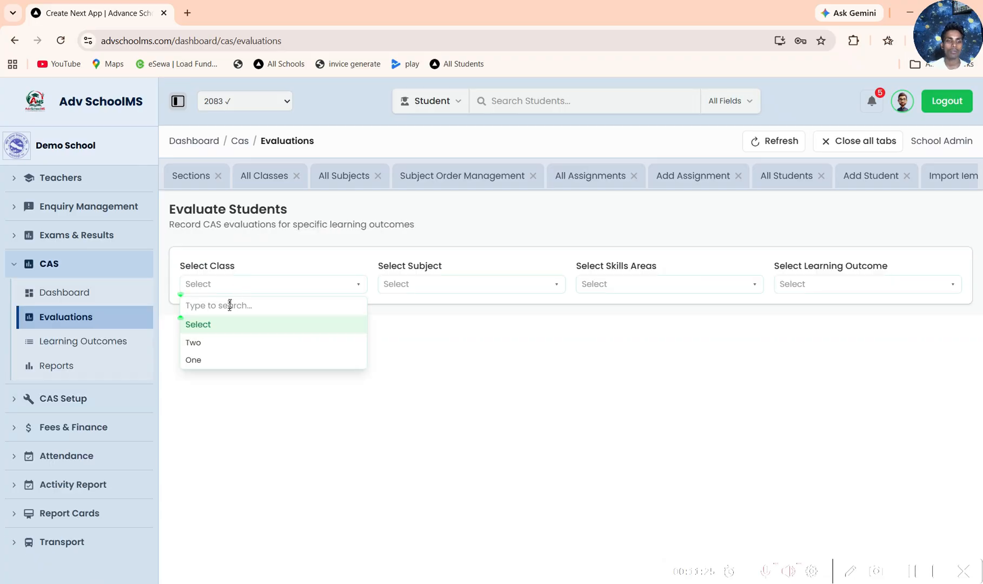
click(213, 343)
click(395, 285)
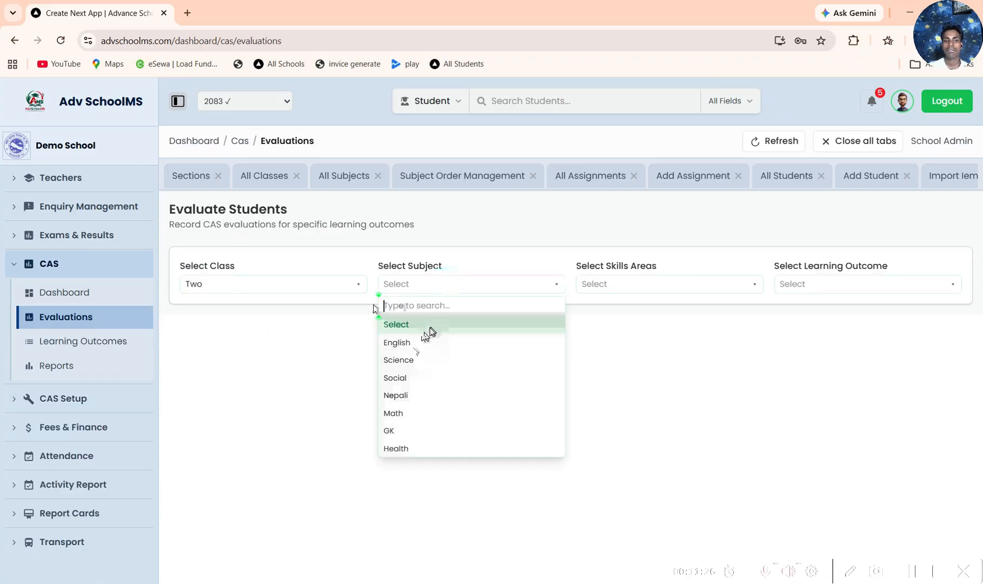
click(427, 340)
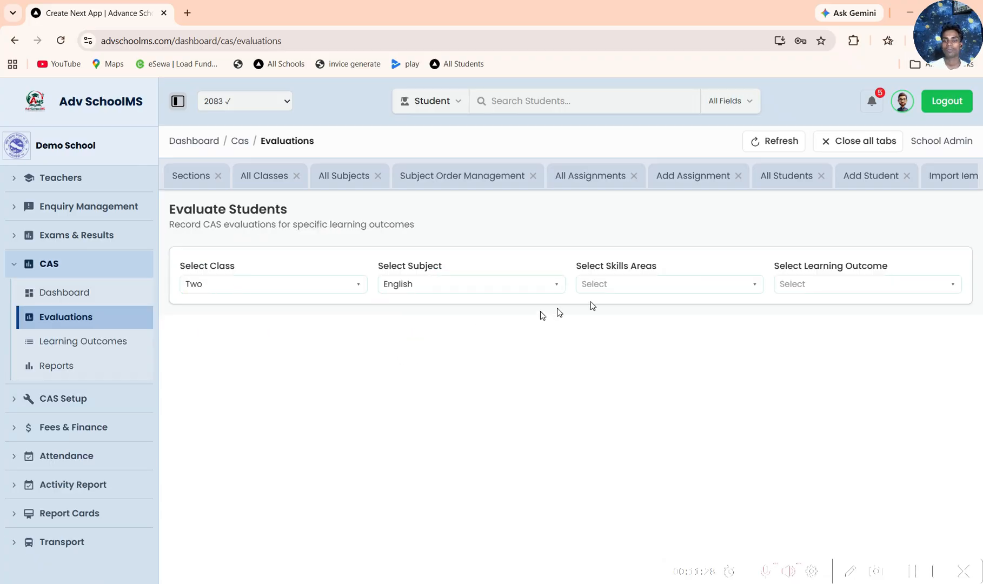
Step: View the CAS learning outcomes assignment page and the CAS reports page
click(88, 342)
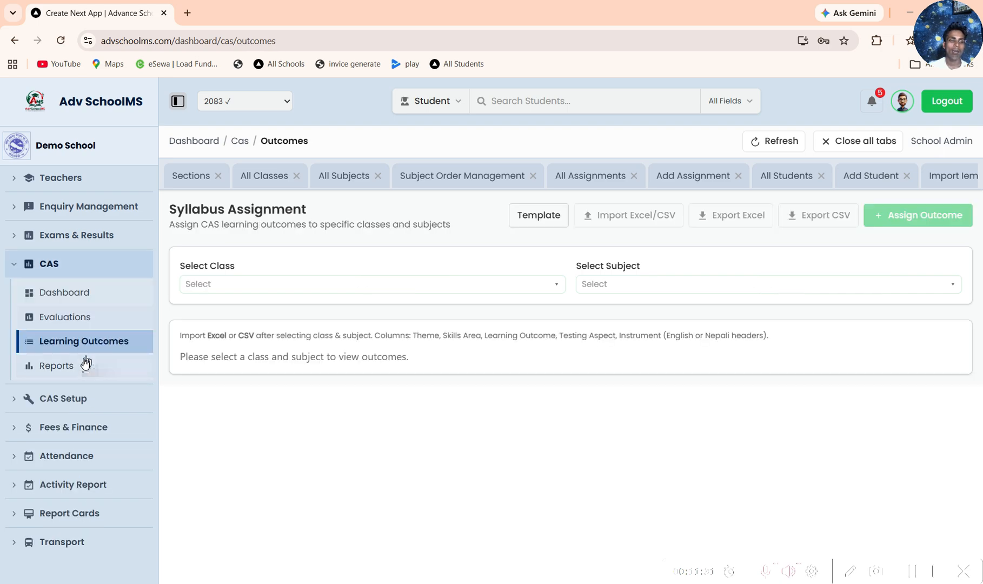
click(85, 365)
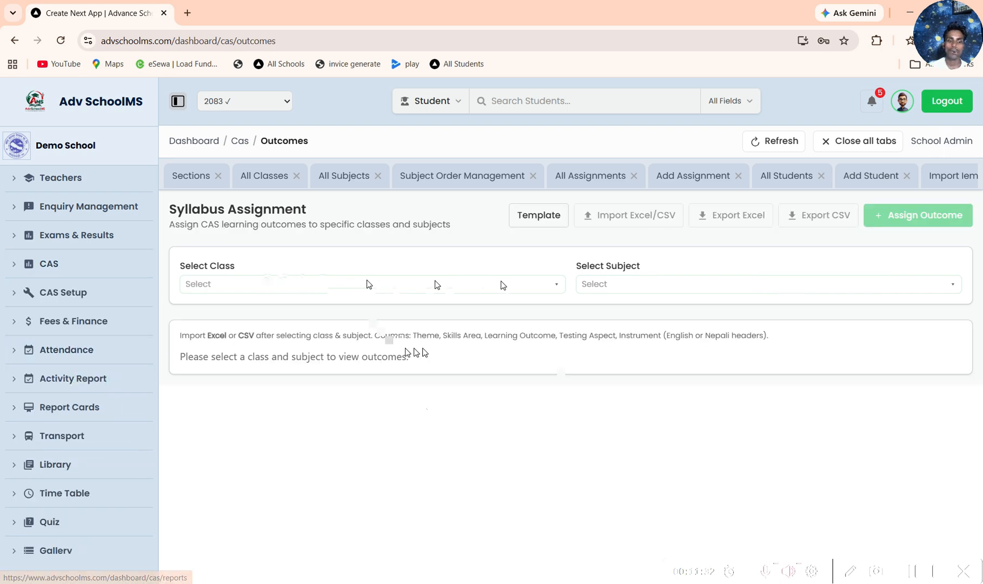
Step: Look through the CAS Setup master lists of theme/unit names, skills areas and outcome indicators
click(84, 406)
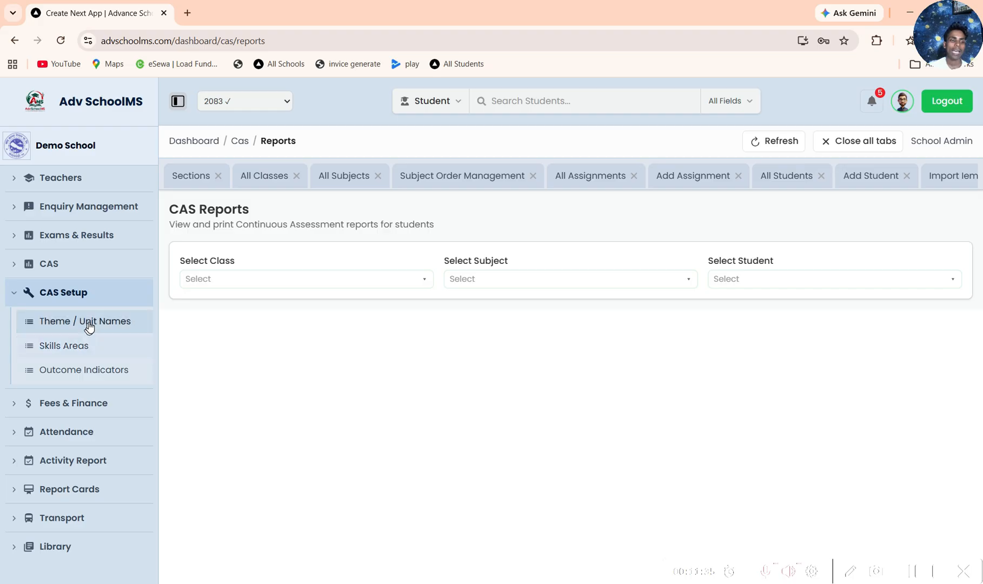
click(88, 323)
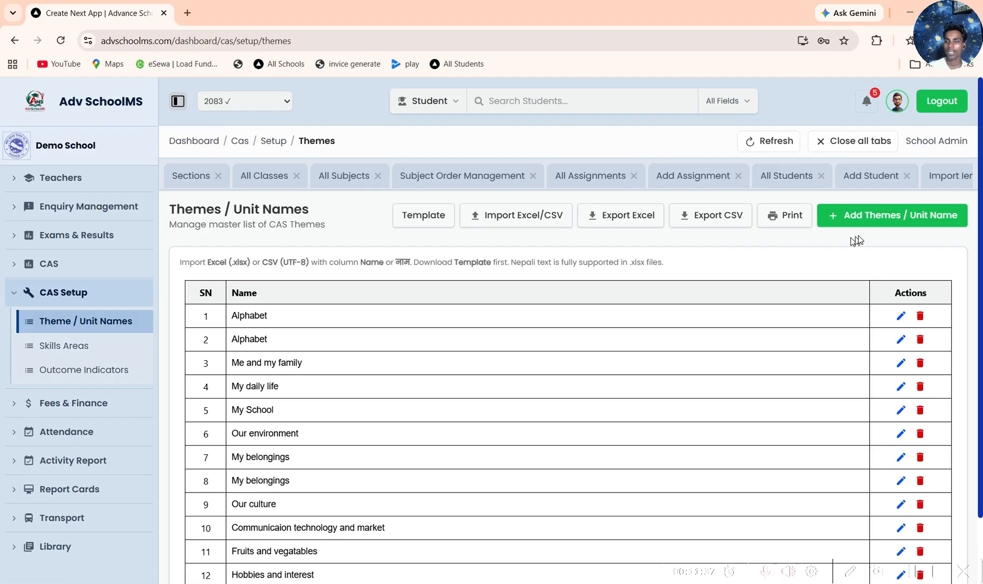
click(95, 347)
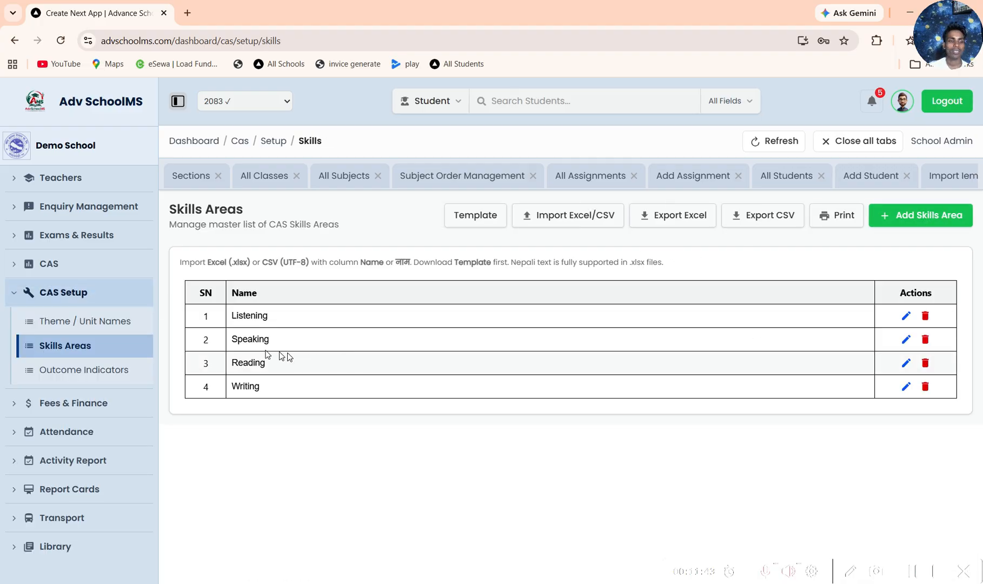
click(98, 373)
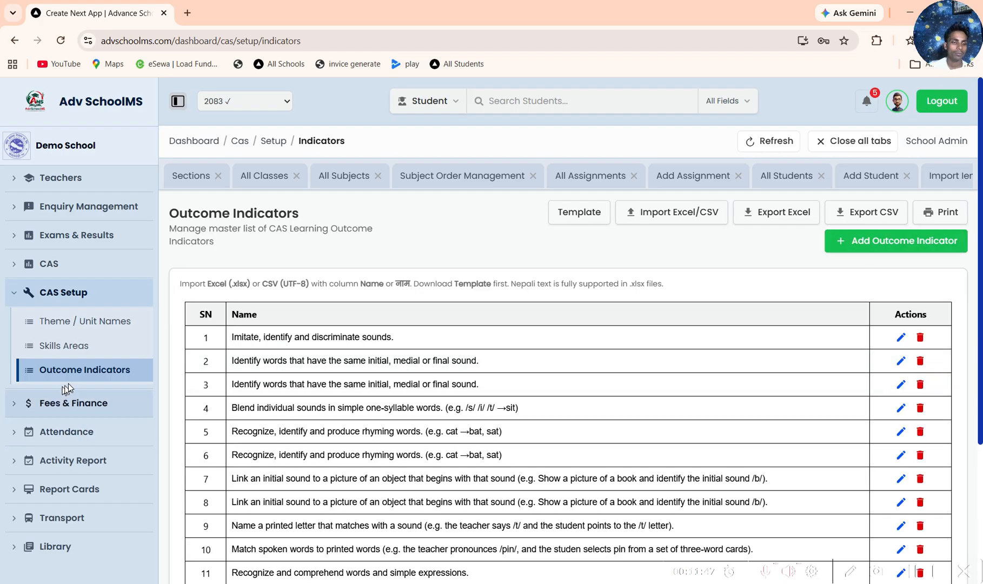
Step: Look over the Fees & Finance dashboard and filter its fee records to class Two - A
click(92, 406)
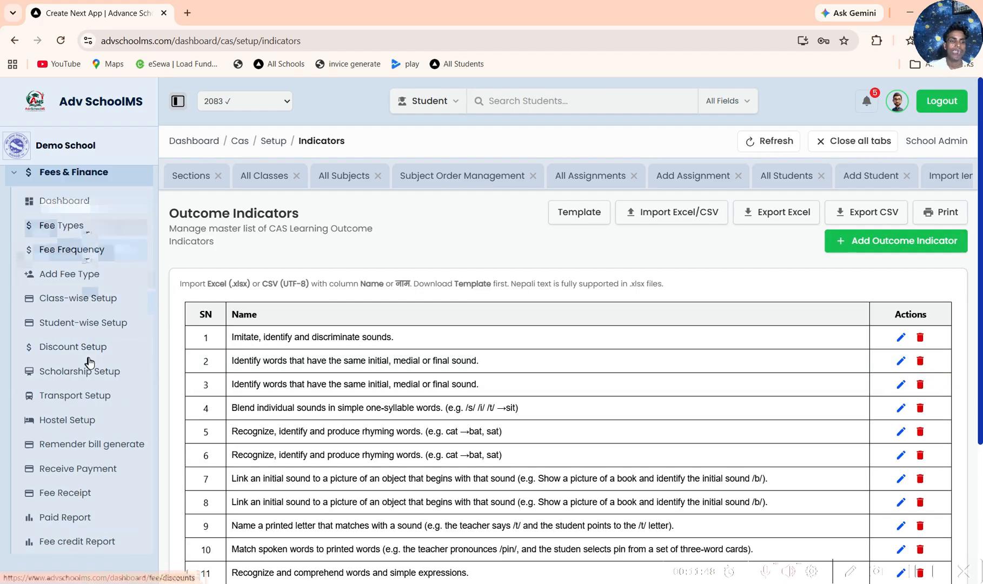
click(69, 201)
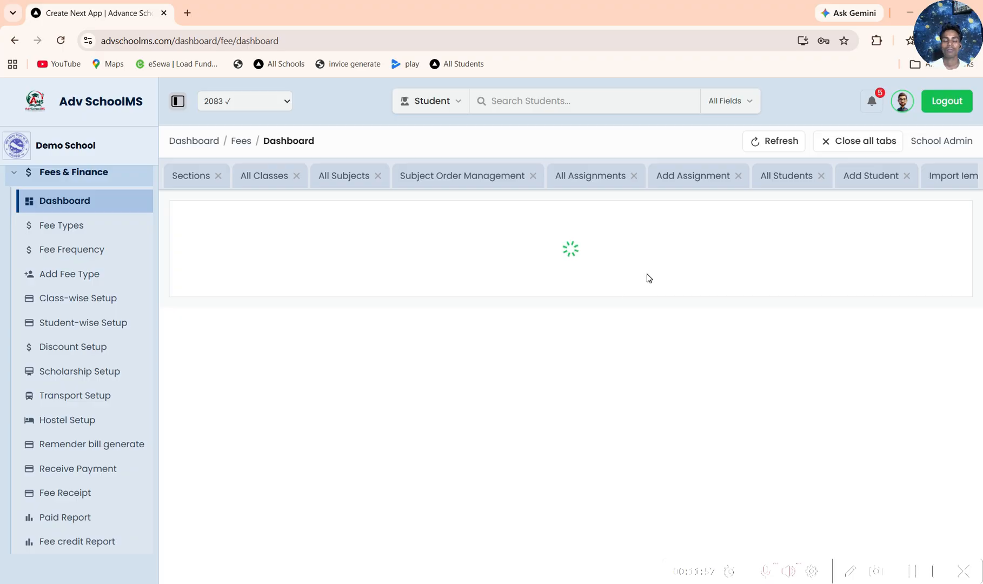
scroll(577, 328, down, 10)
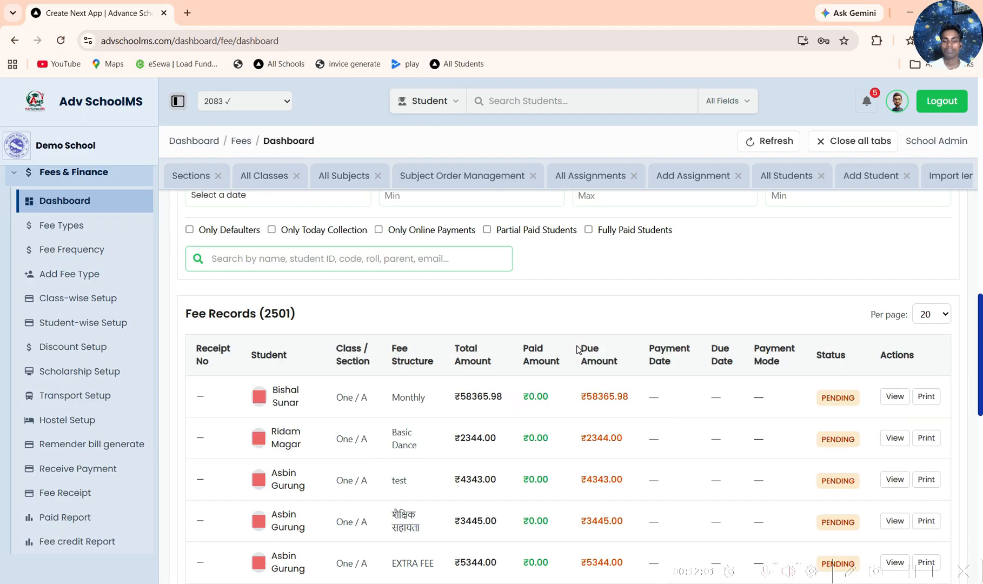
scroll(577, 350, up, 6)
scroll(562, 369, down, 4)
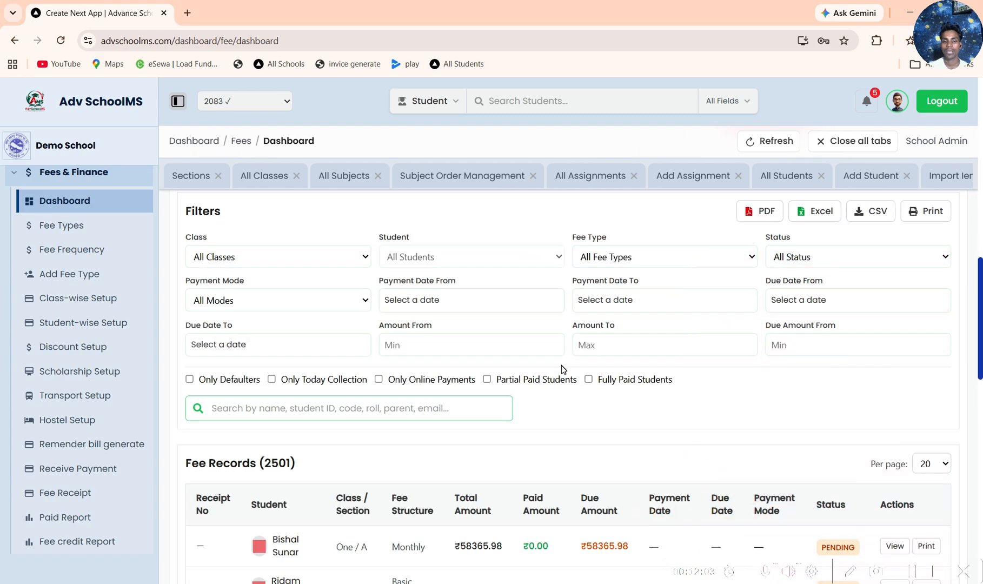
click(325, 261)
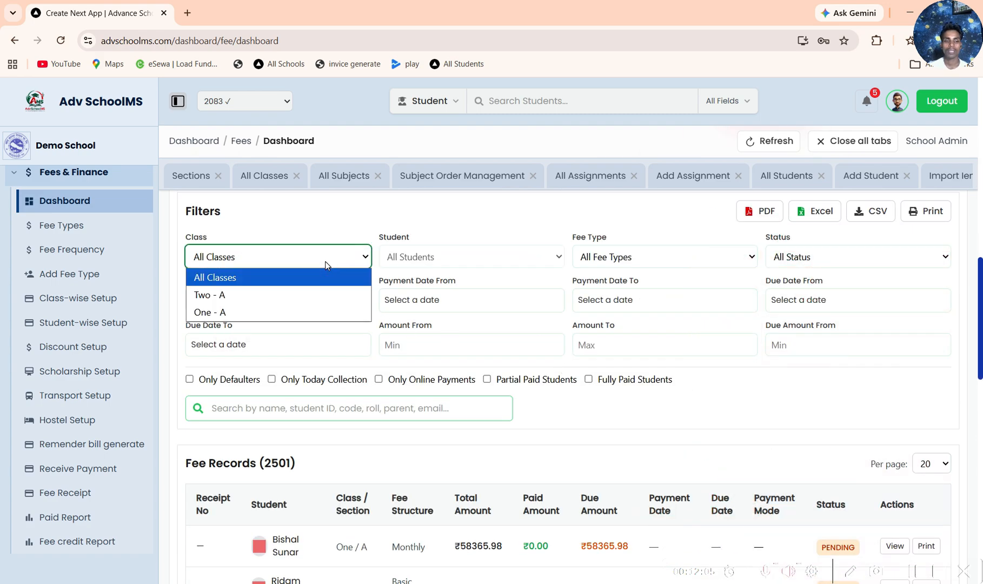
click(310, 295)
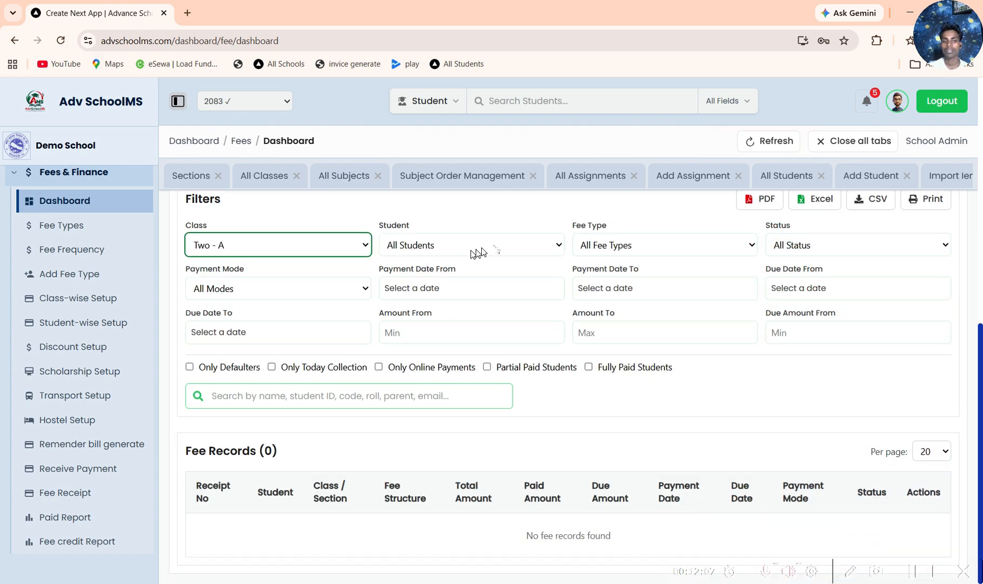
Step: Filter the Two - A fee records to the first student listed in that class
click(478, 253)
click(435, 285)
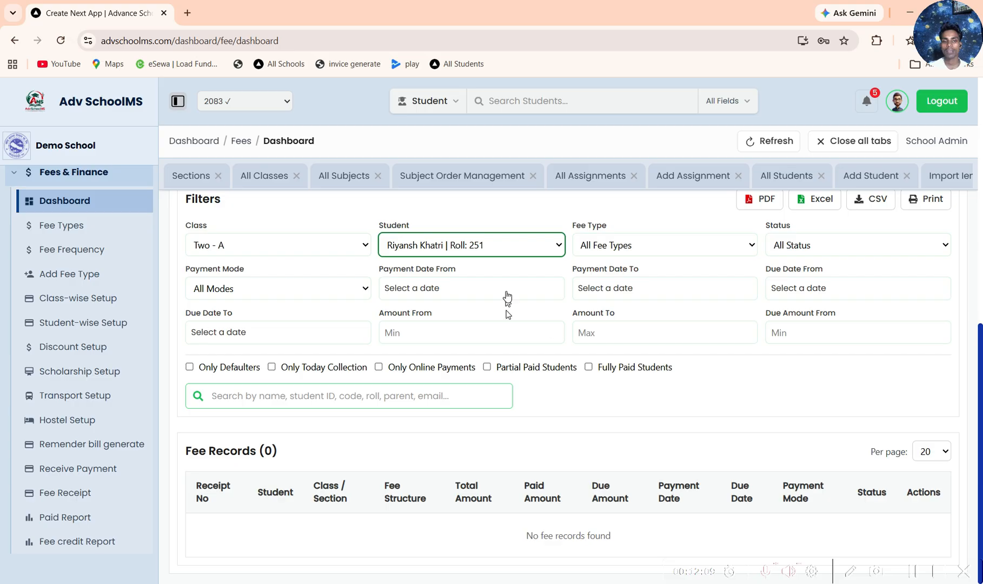
click(505, 242)
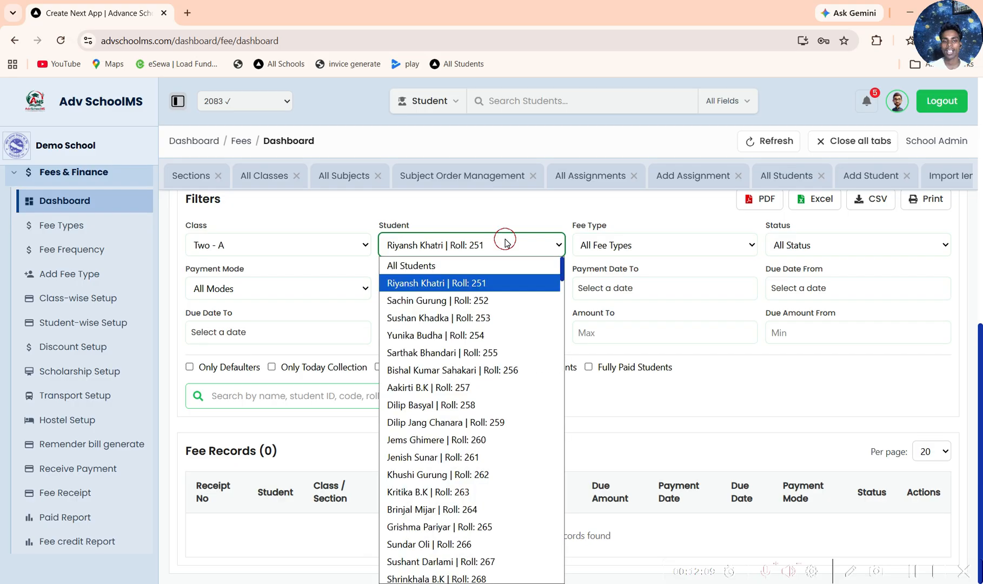
click(352, 254)
Step: Filter the fee records to class One - A and the first student listed in that class
click(351, 249)
click(205, 299)
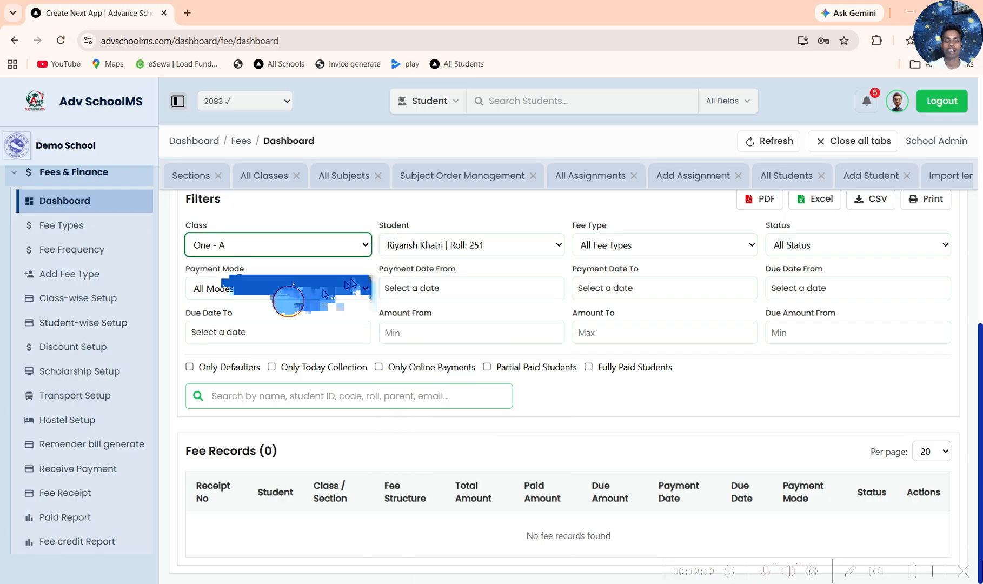
click(436, 250)
click(457, 283)
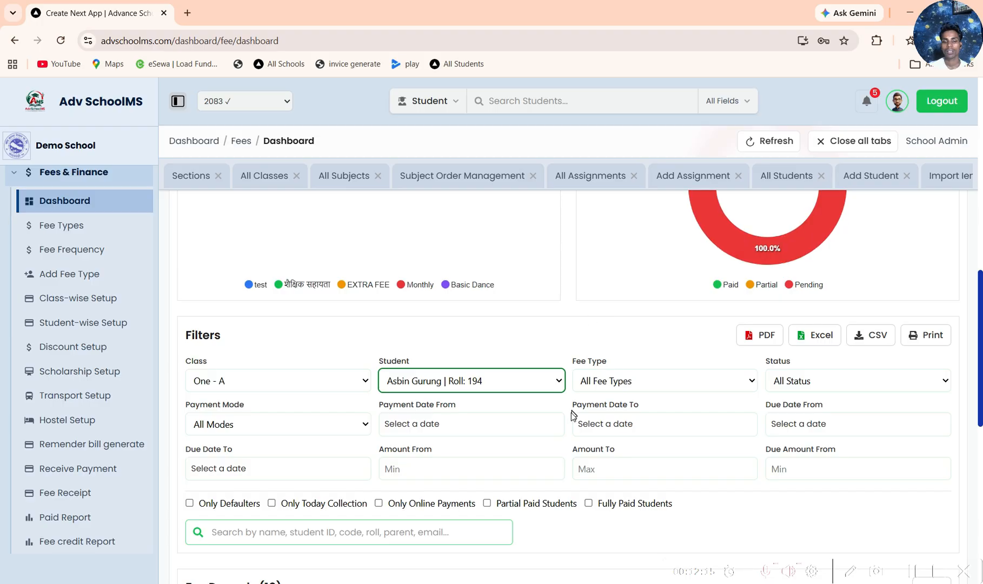
Step: Look through the selected student's fee charts and records, and check the available payment mode filter options
scroll(573, 416, down, 5)
scroll(573, 416, up, 3)
scroll(487, 352, down, 5)
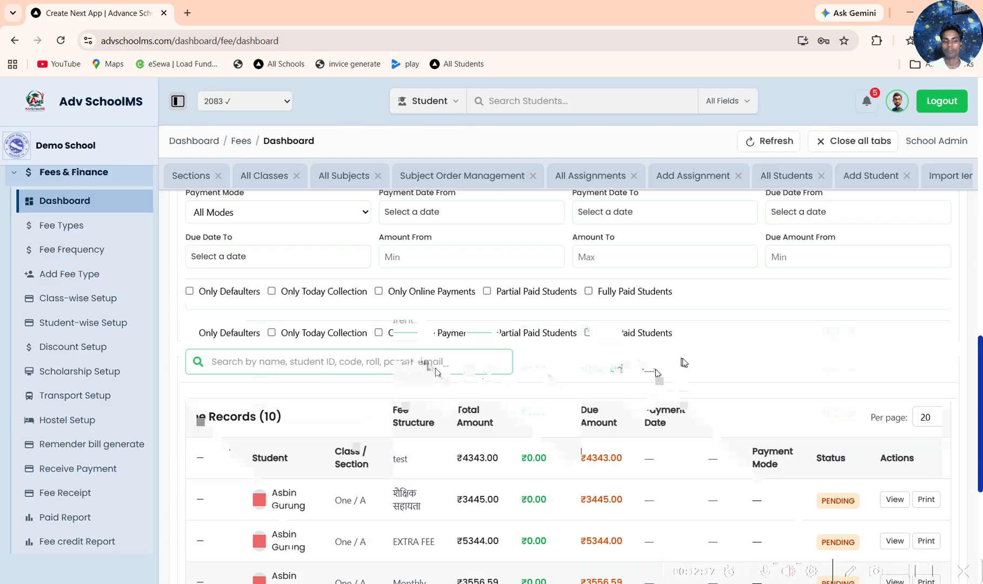
scroll(524, 319, up, 5)
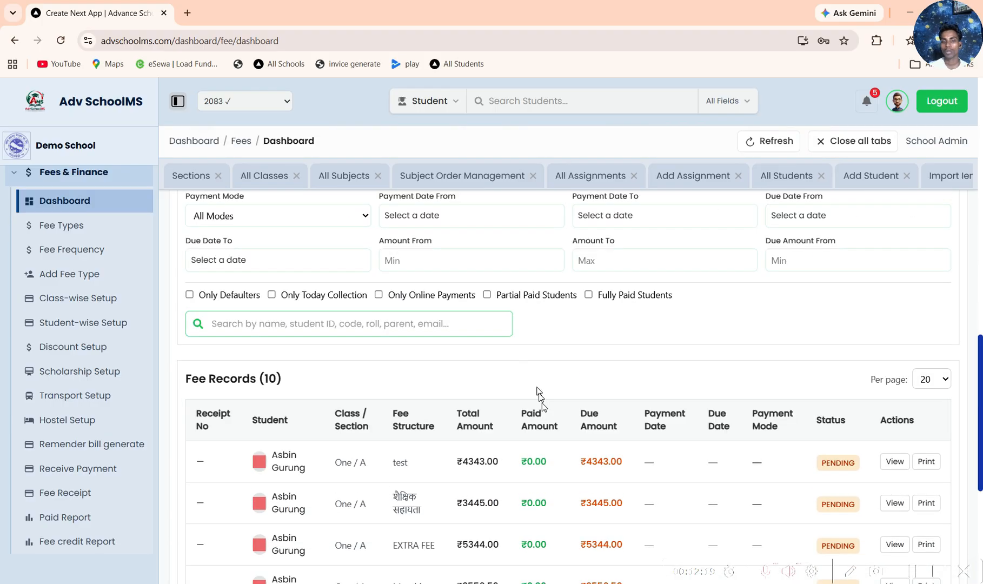
scroll(573, 486, up, 8)
scroll(584, 379, down, 5)
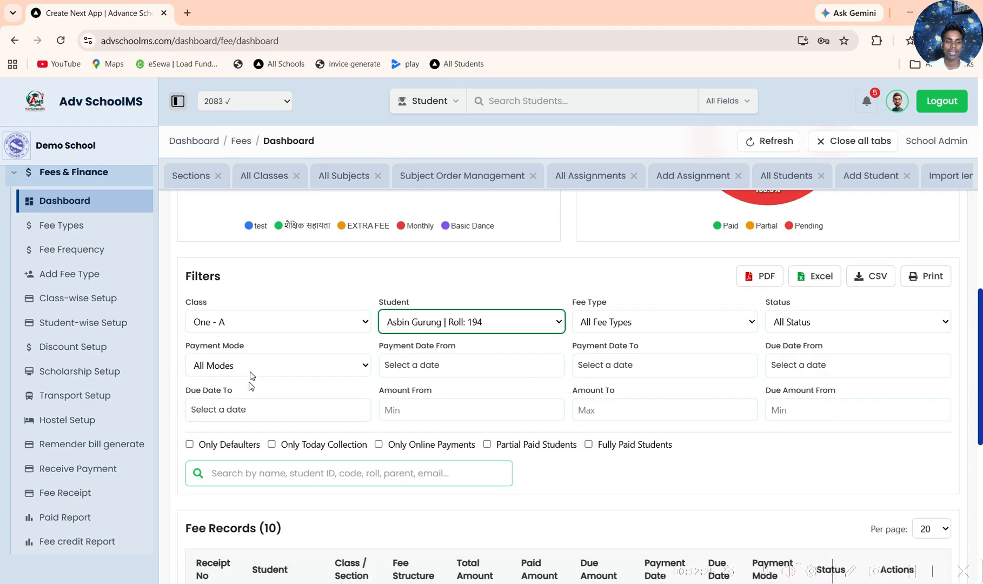
click(305, 367)
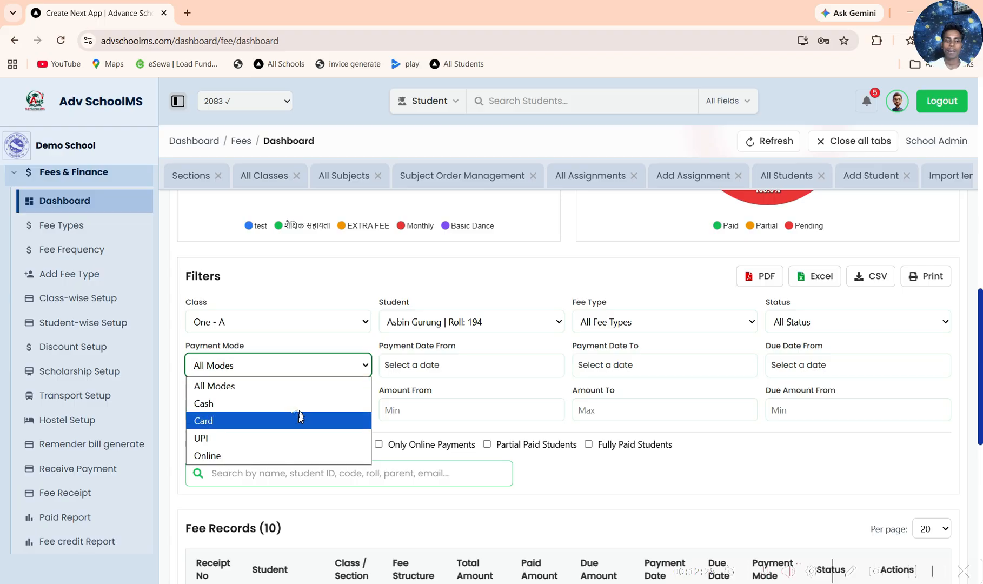
click(743, 441)
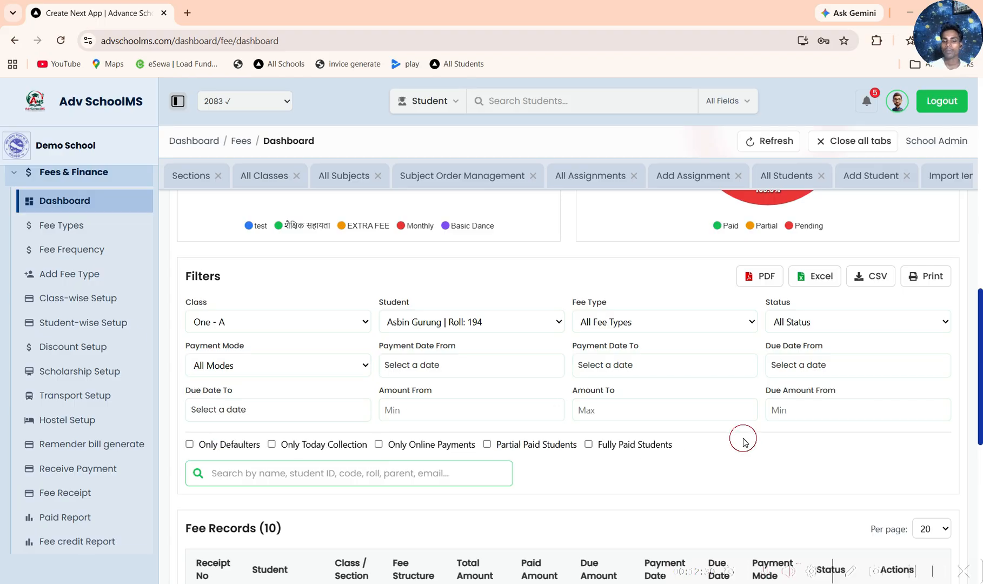
Step: View the credit bill of the student's "test" fee record and its print version, closing each one
scroll(743, 439, down, 10)
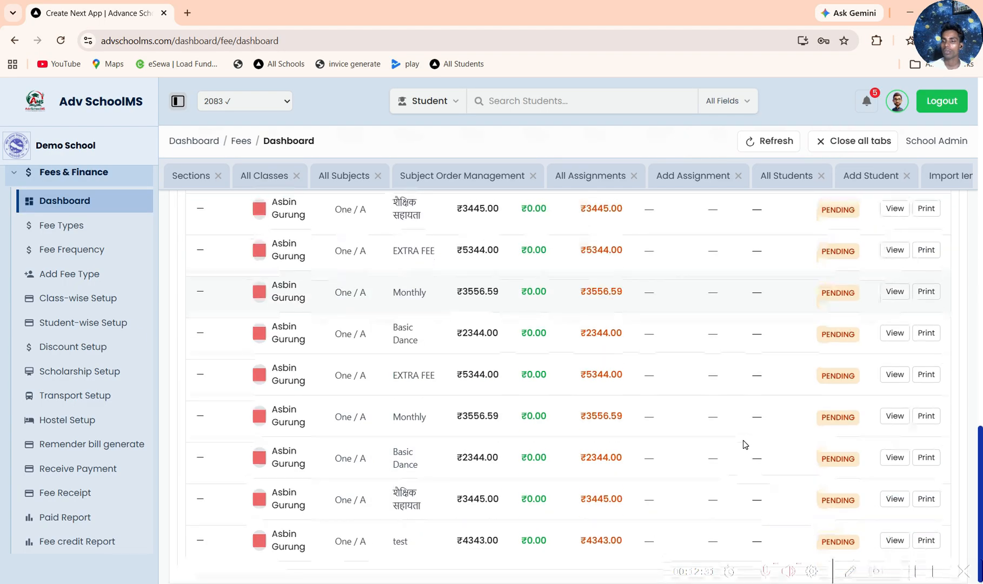
scroll(742, 440, up, 3)
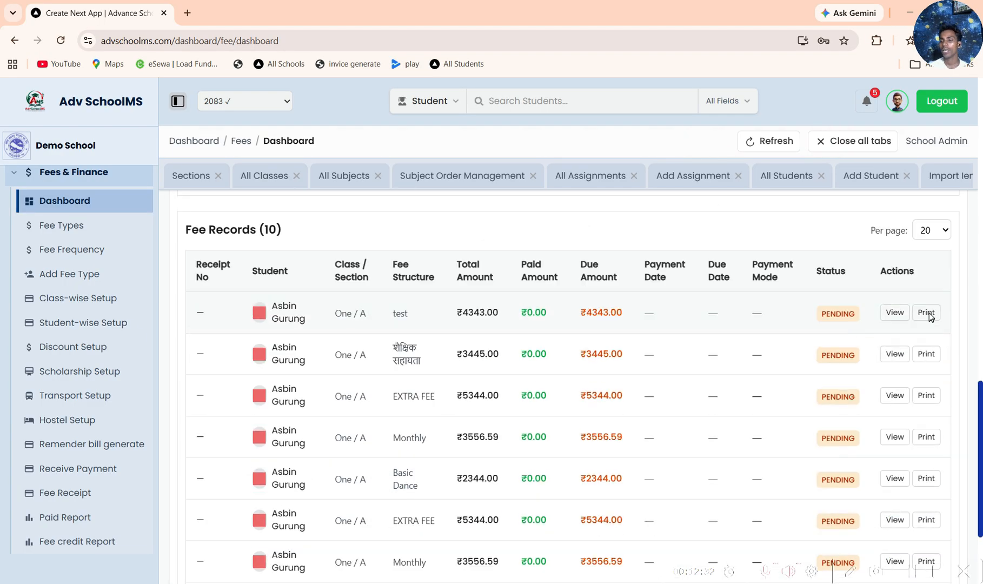
click(894, 312)
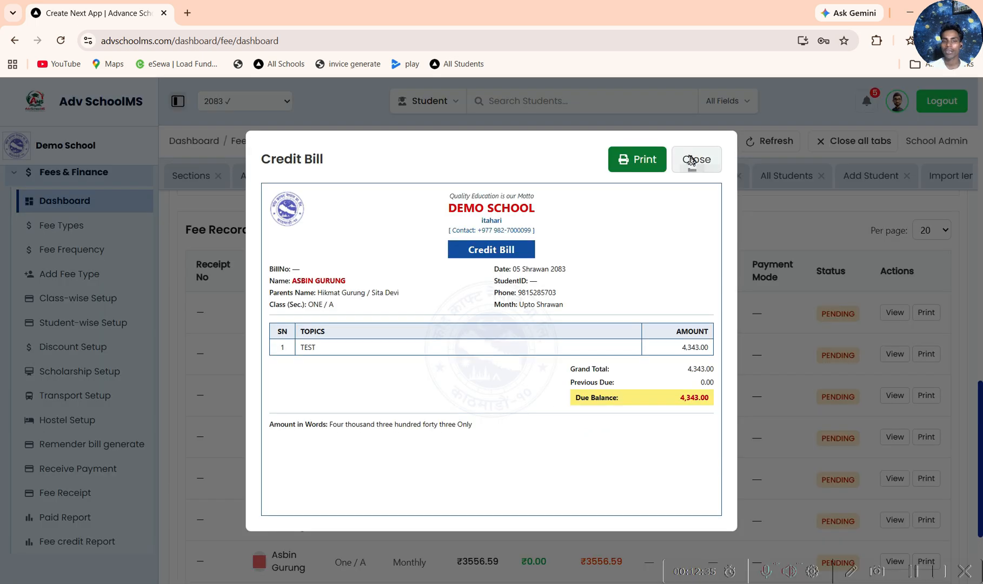
click(691, 161)
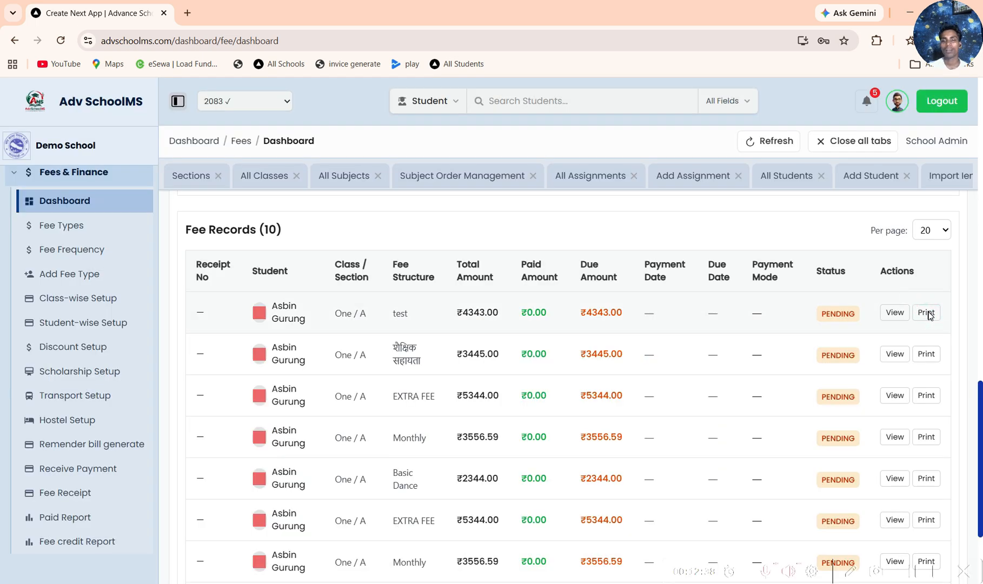
click(926, 313)
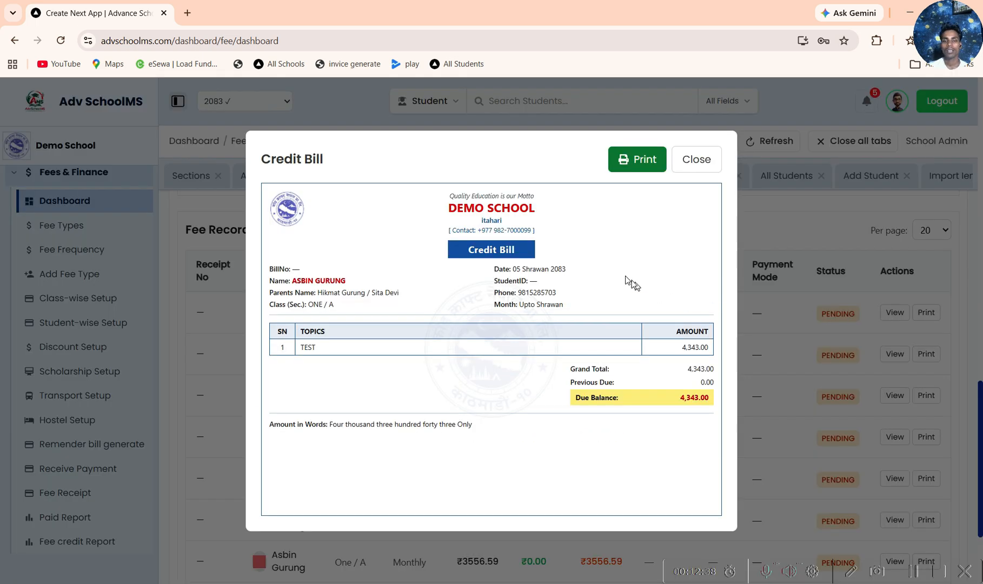
click(696, 160)
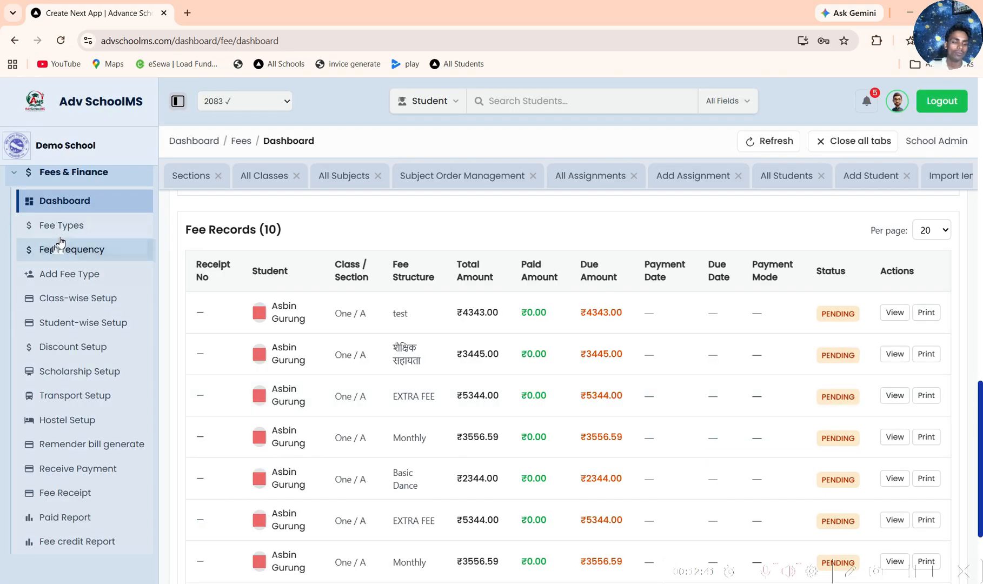
Step: Look over the Fee Types list and the Fee Frequencies list from Monthly to One Time
click(70, 224)
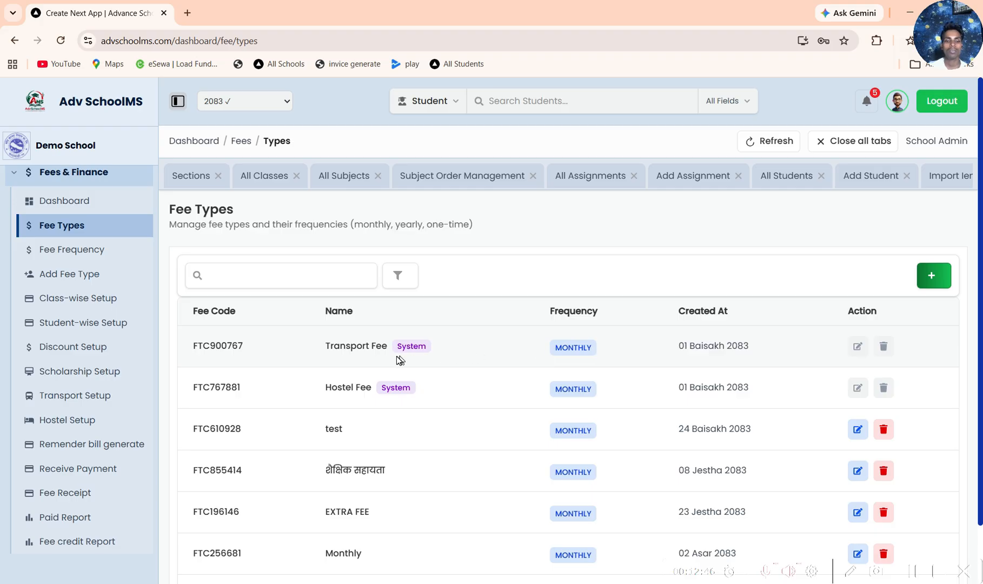
scroll(397, 361, down, 1)
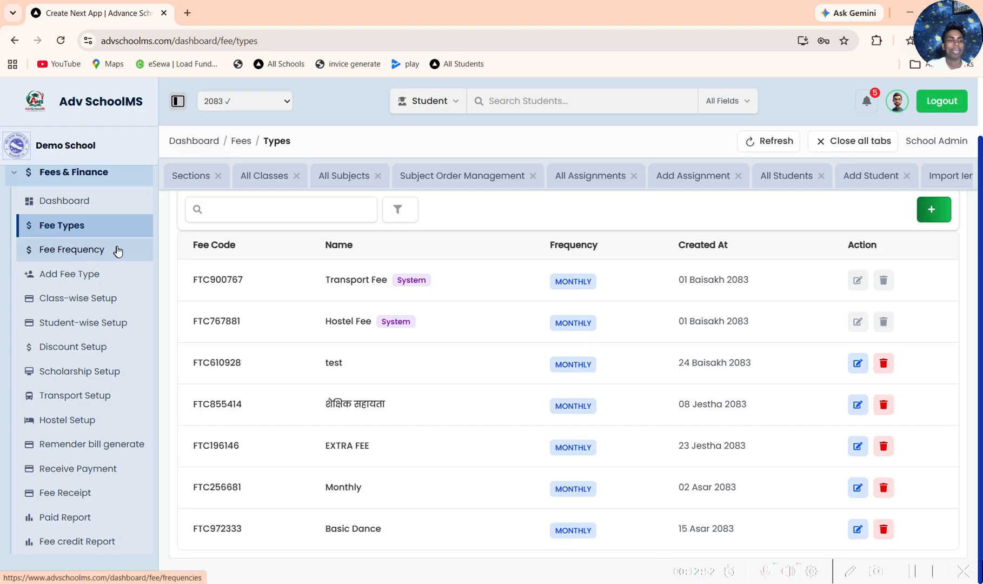
click(95, 259)
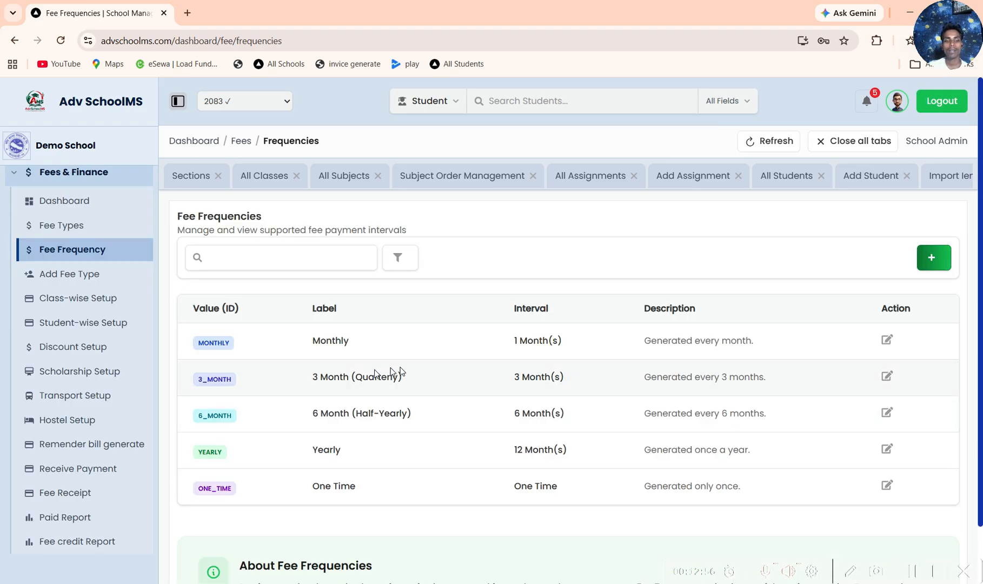
double_click(331, 341)
drag(334, 376, 400, 374)
drag(307, 415, 414, 412)
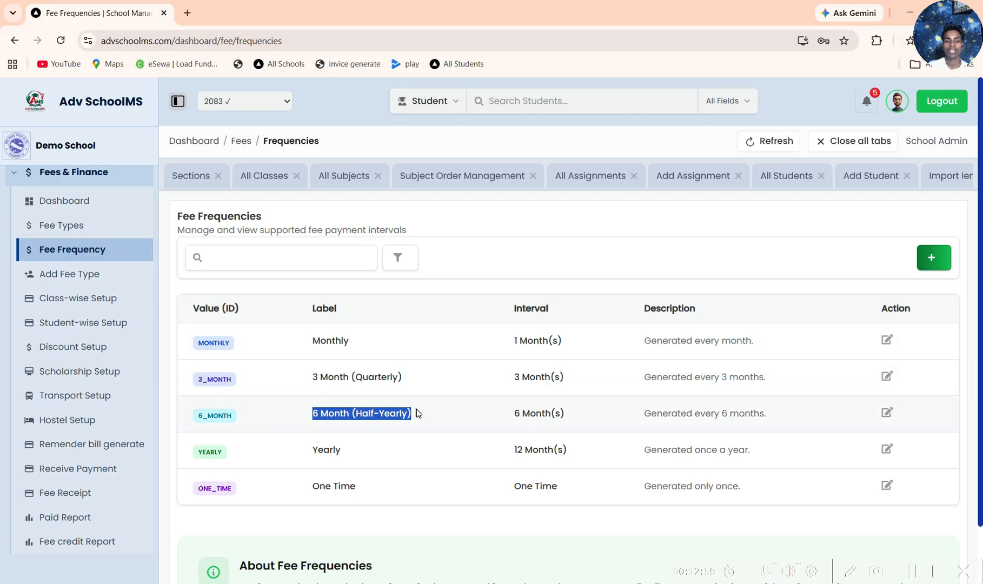
double_click(307, 451)
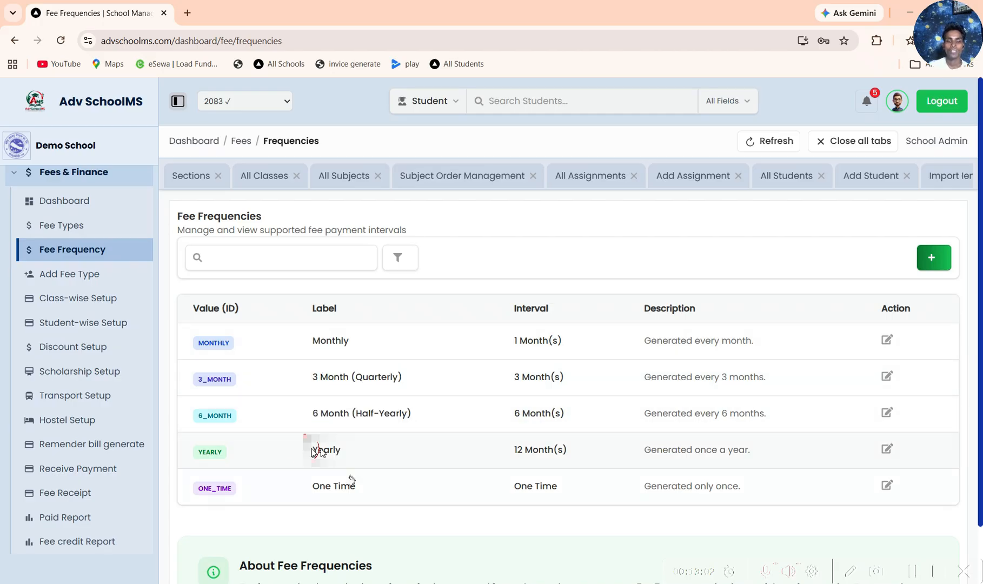
drag(314, 486, 378, 481)
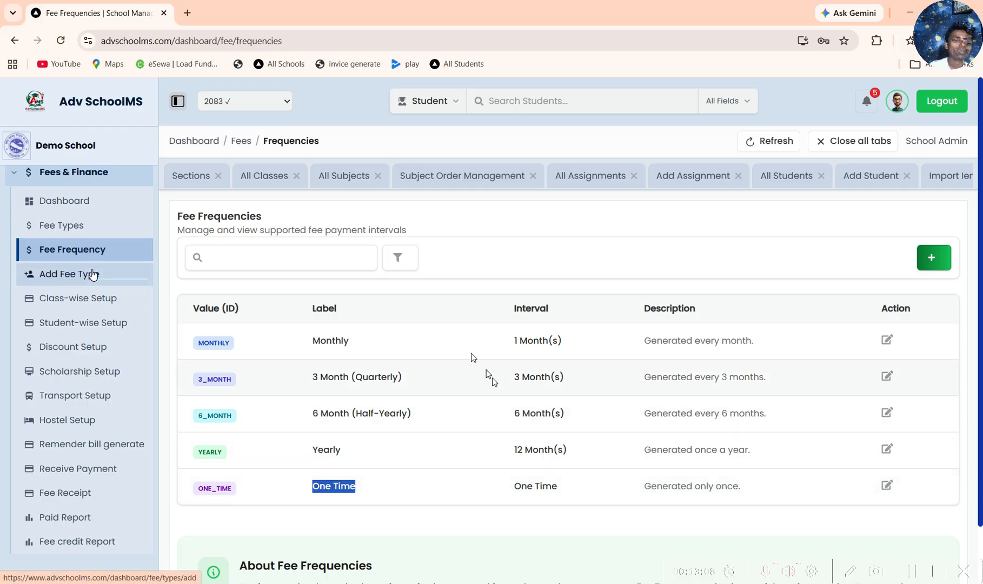
Step: View the form for adding a fee type, including its name field and frequency options
click(88, 278)
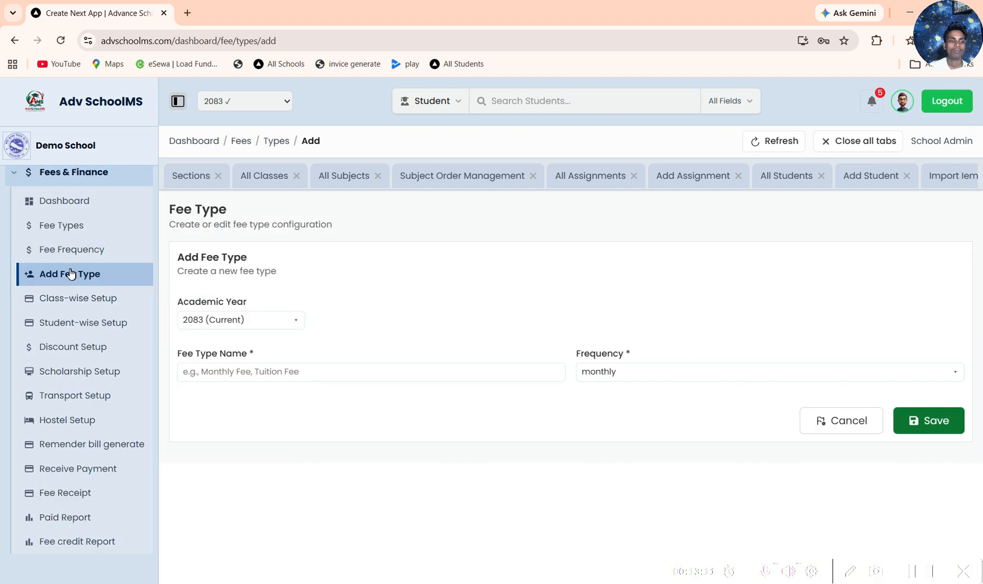
click(483, 377)
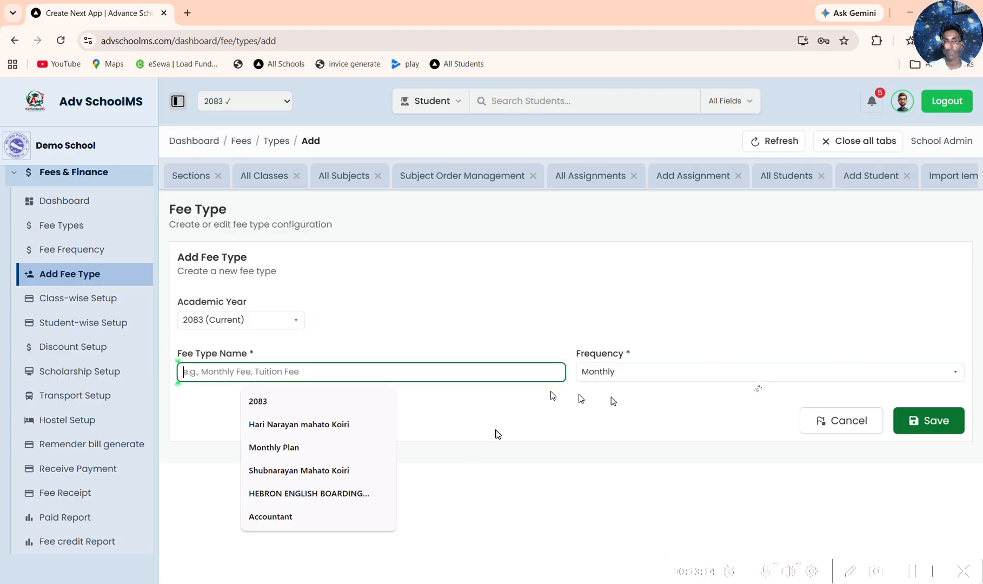
click(755, 379)
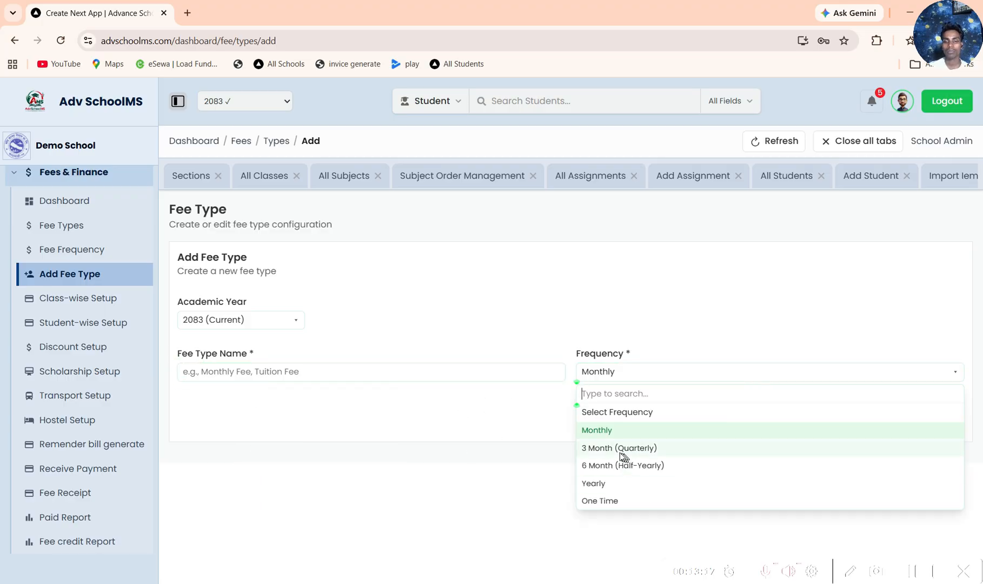
click(511, 279)
Step: Look through the class-wise fee plans and the student-wise fee plans
click(89, 304)
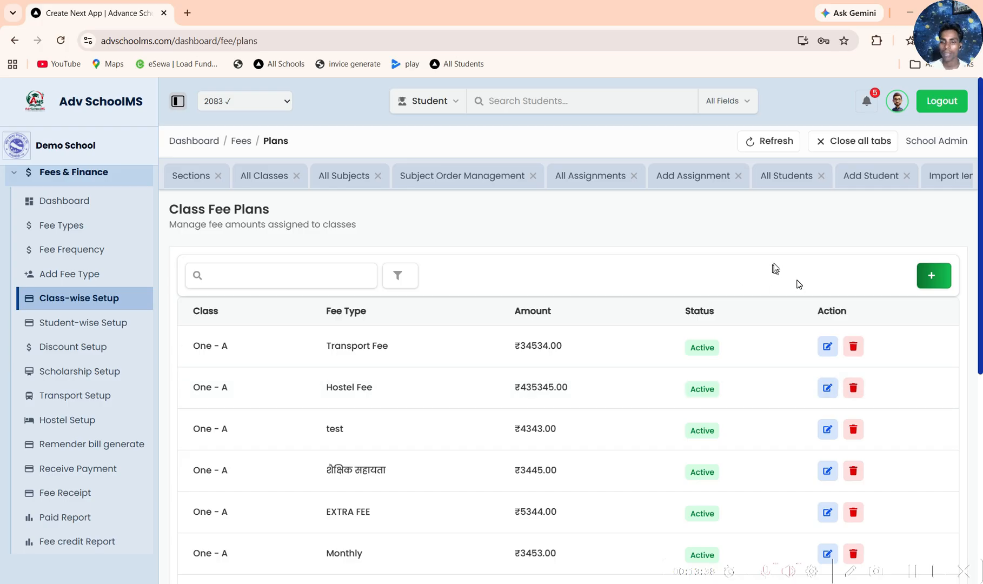
scroll(778, 287, down, 5)
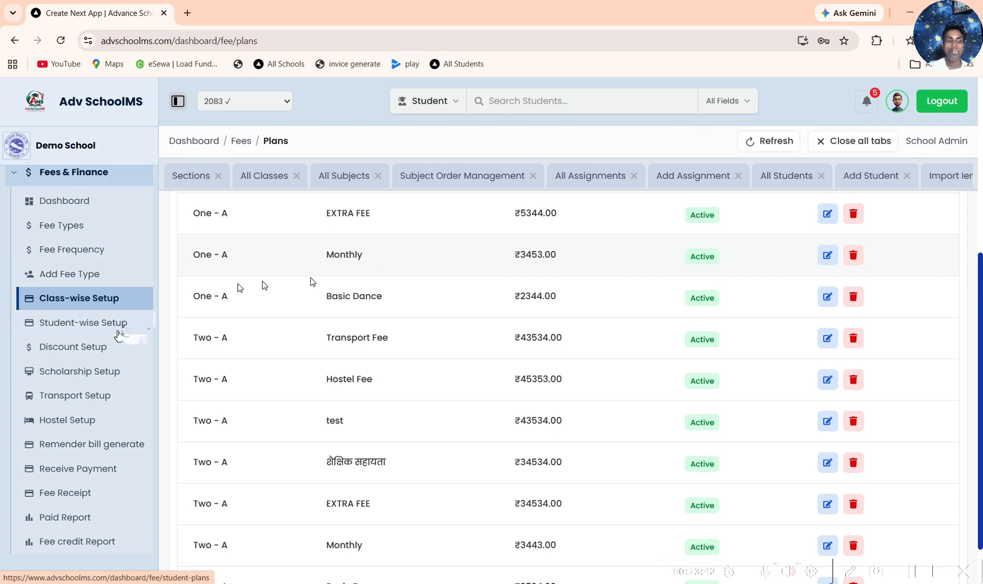
click(121, 327)
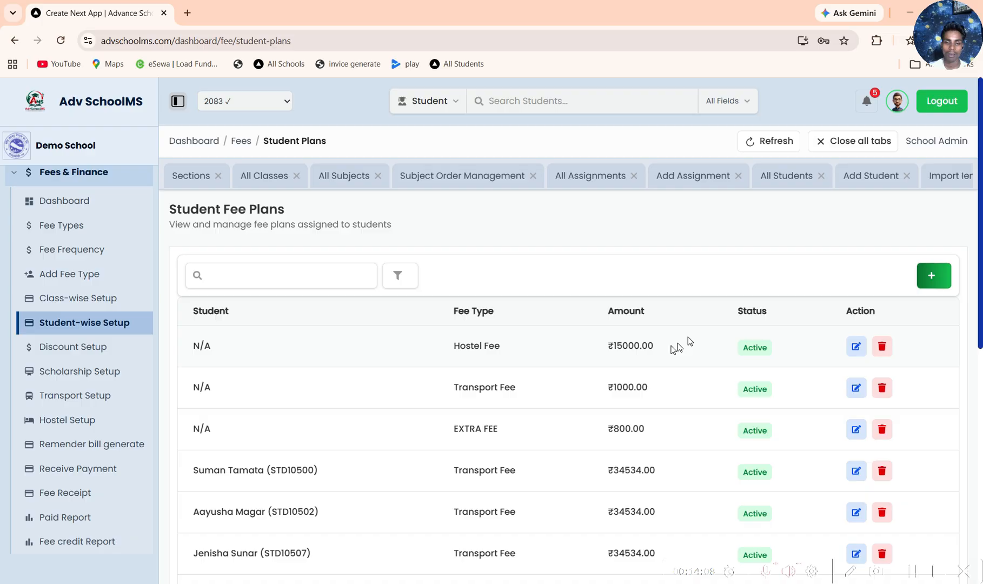
scroll(156, 355, down, 3)
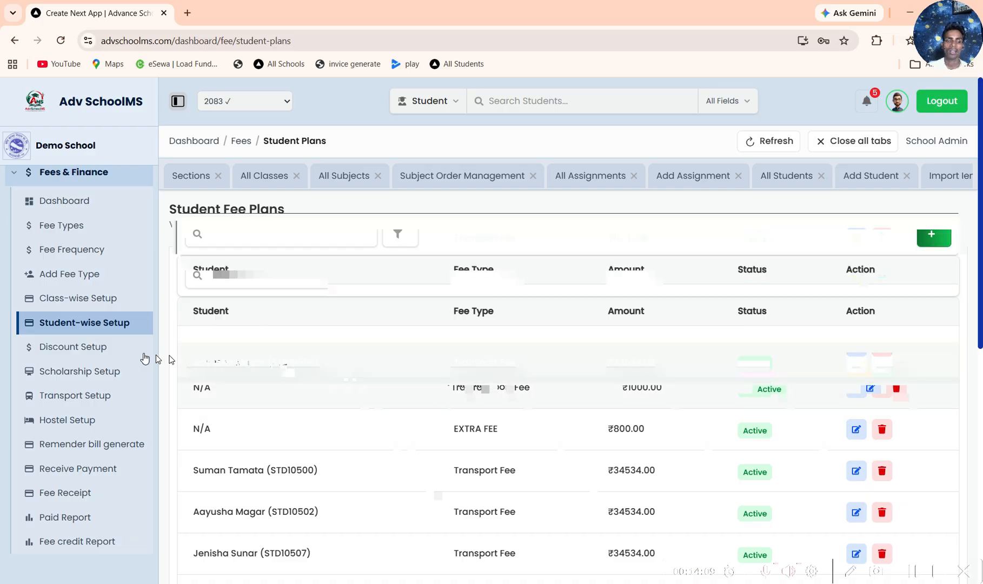
scroll(80, 350, down, 6)
Step: View the automatic rules and manual discounts in Discount Setup, and the schemes and student applications in Scholarship Setup
click(80, 351)
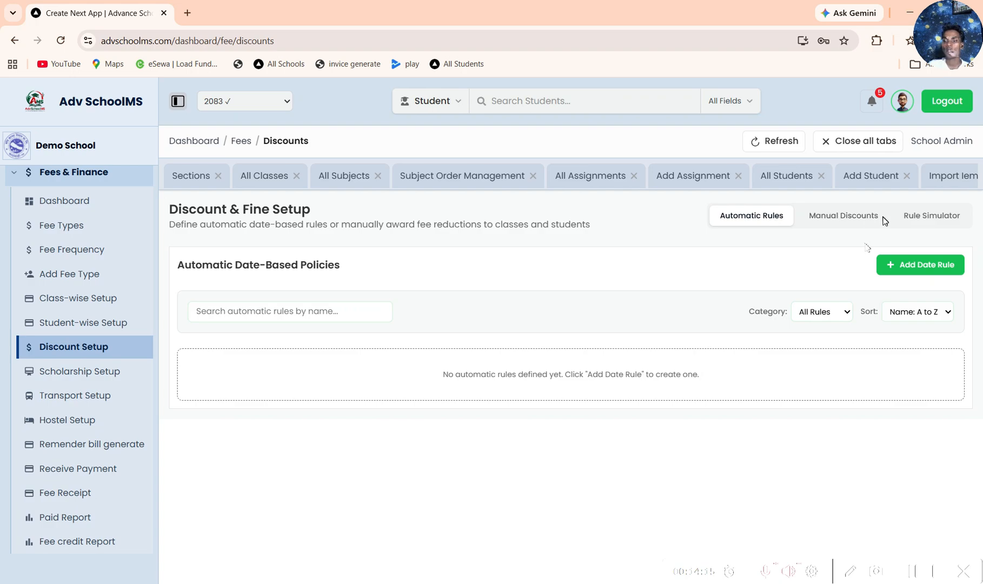
click(833, 216)
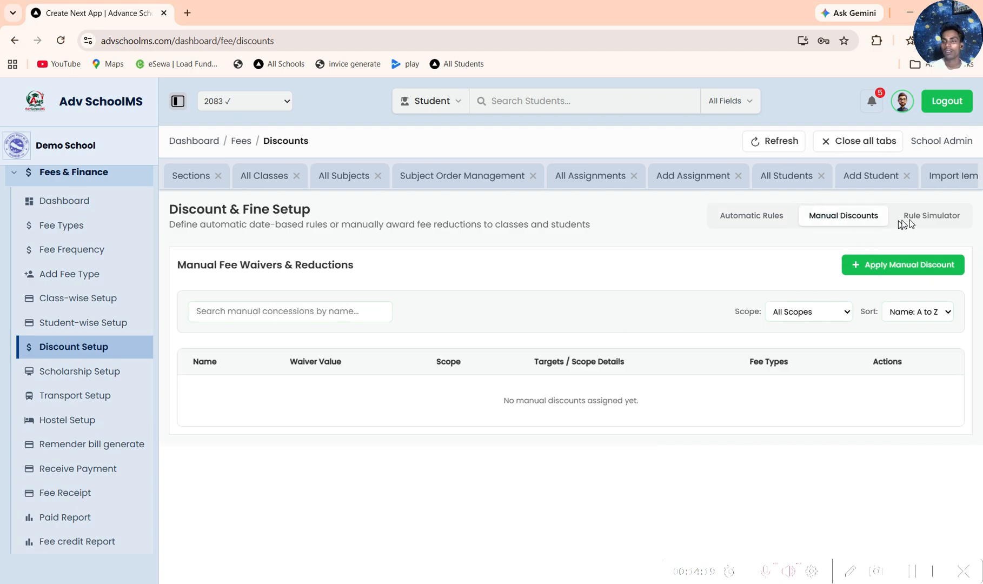
click(89, 372)
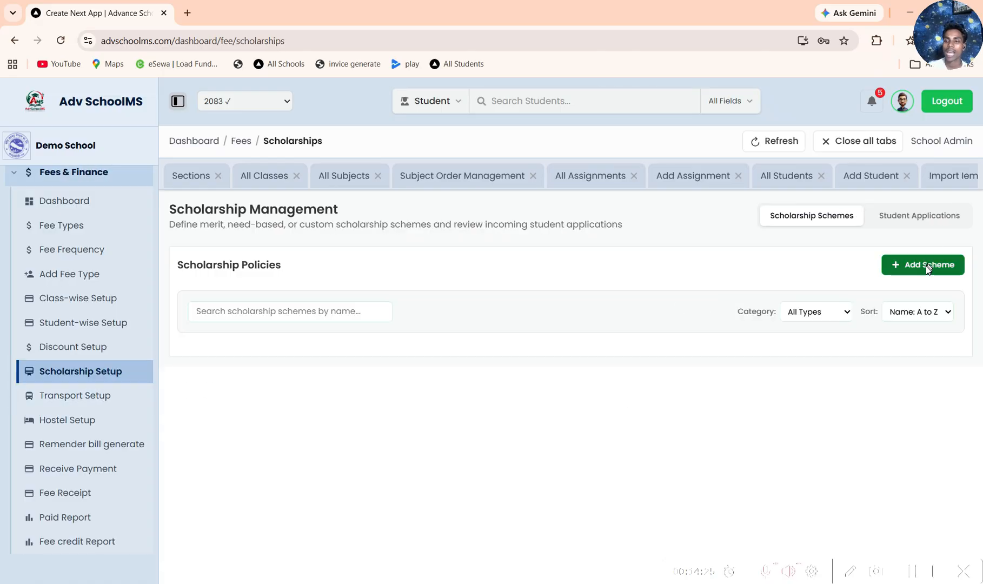
click(925, 265)
click(913, 215)
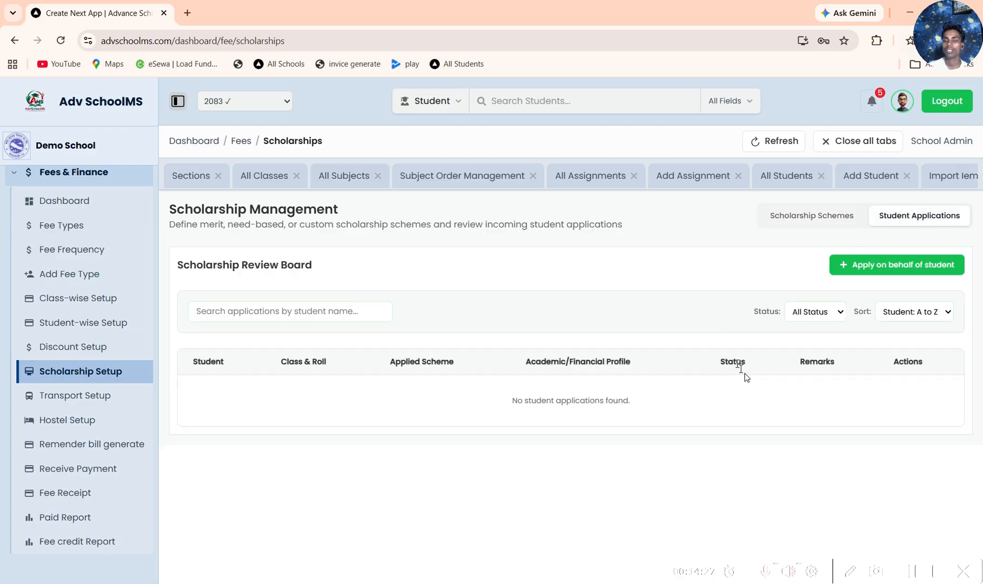
Step: Show the Transport Setup student list for class One, section A
click(105, 397)
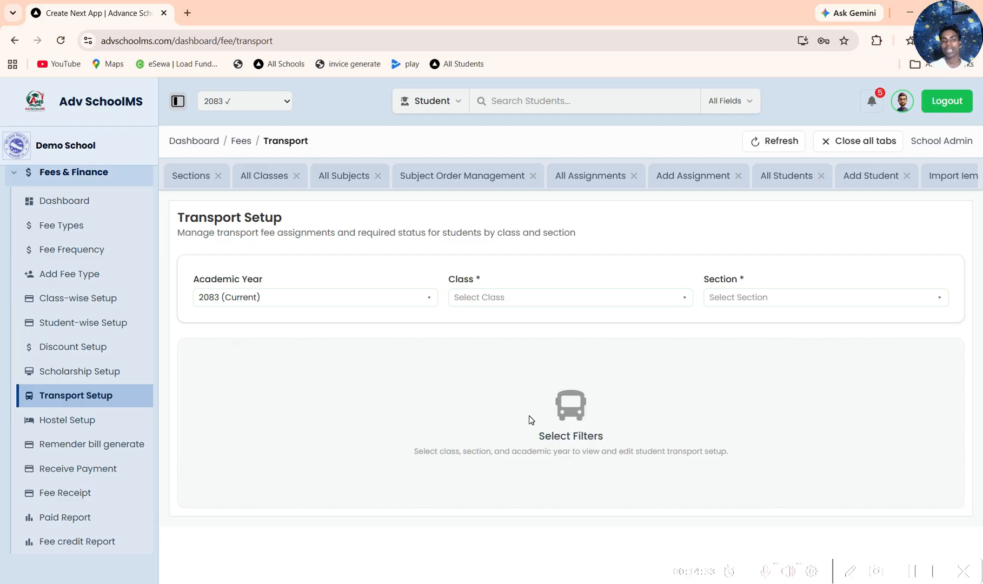
click(524, 301)
click(490, 354)
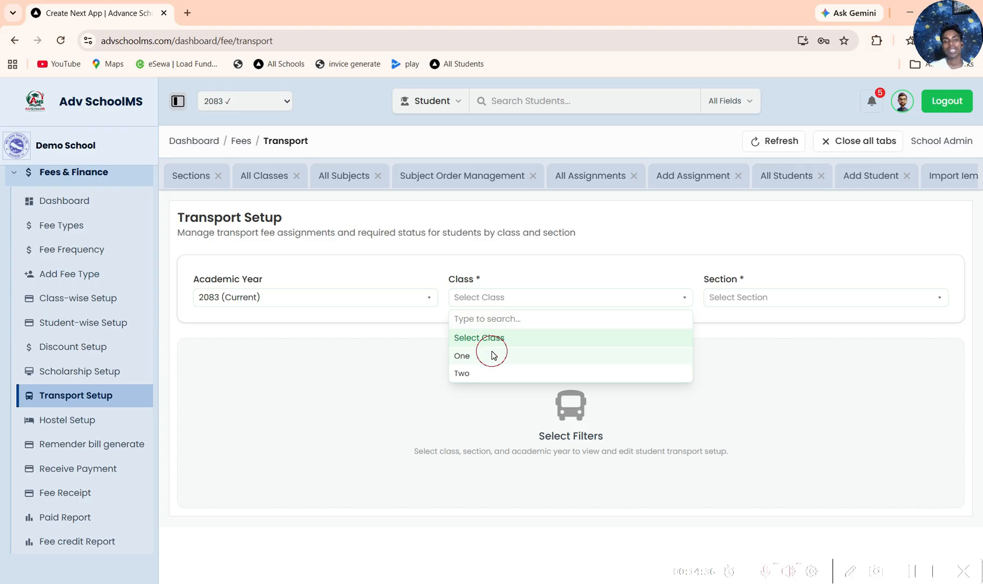
click(768, 302)
click(722, 357)
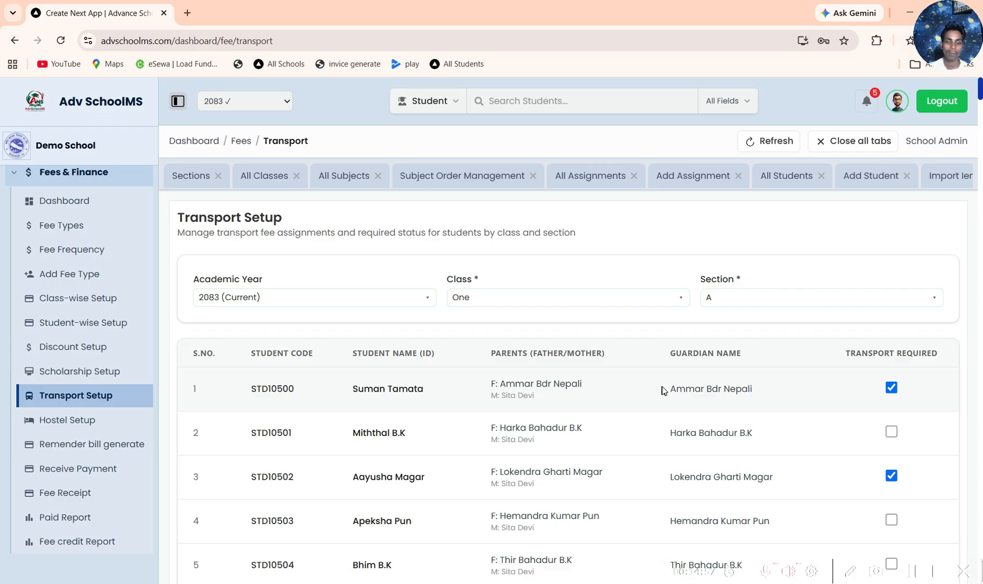
Step: Show the Hostel Setup student list for class One, section A
click(81, 431)
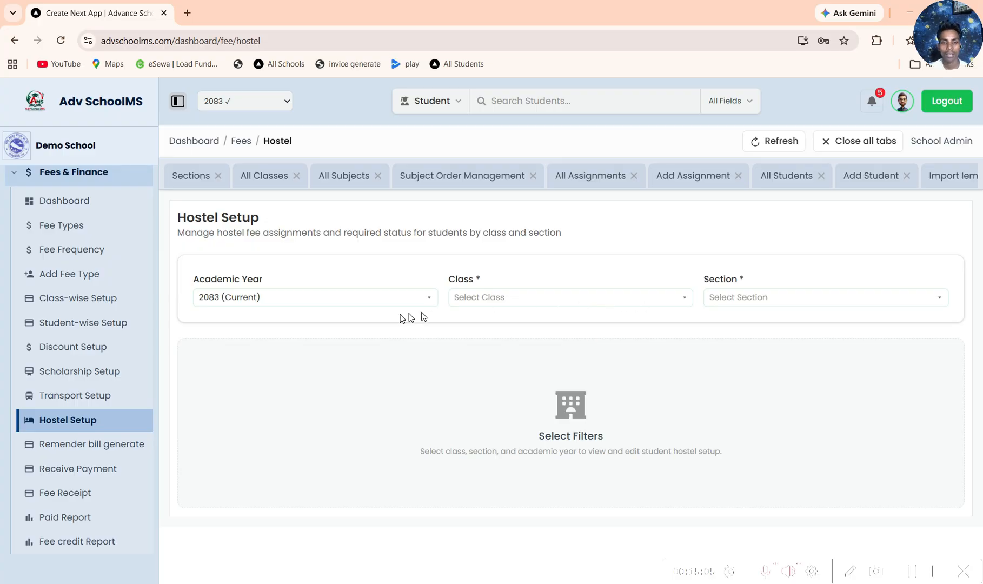
click(499, 292)
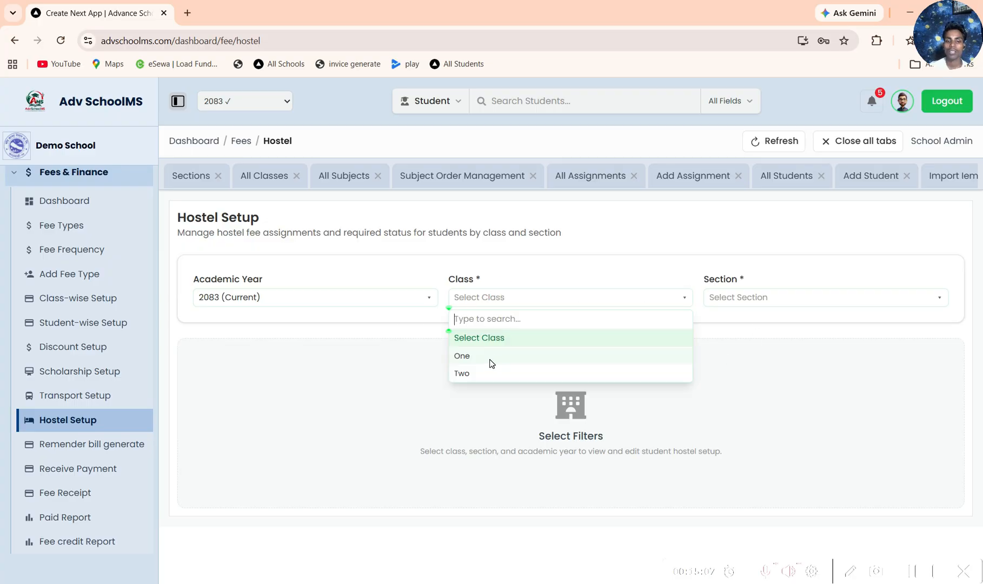
click(489, 358)
click(733, 297)
click(731, 358)
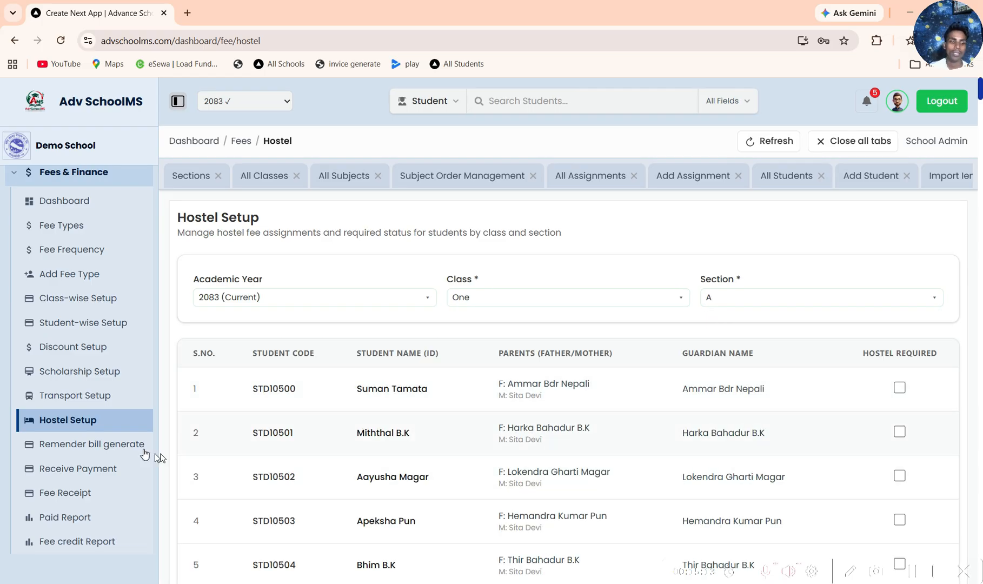
Step: Start a due fee from the reminder bill page for the first listed student of class Two - A, with fee type test
click(137, 445)
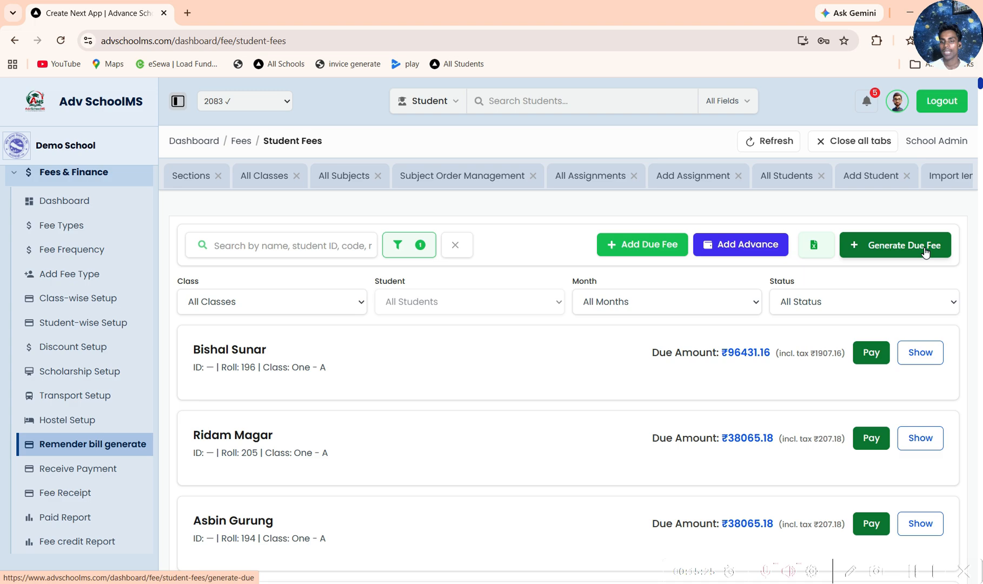
click(679, 247)
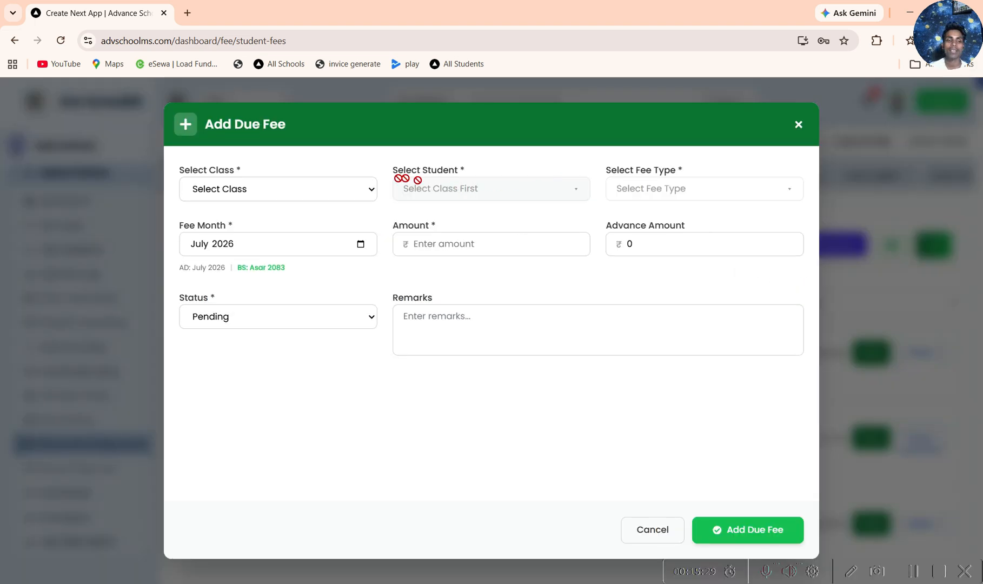
click(348, 188)
click(344, 230)
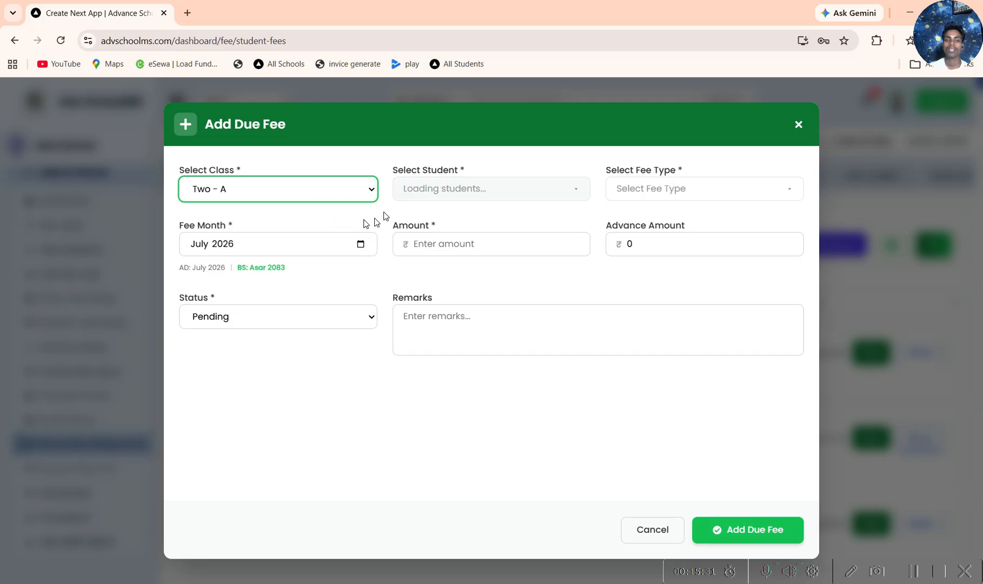
click(571, 189)
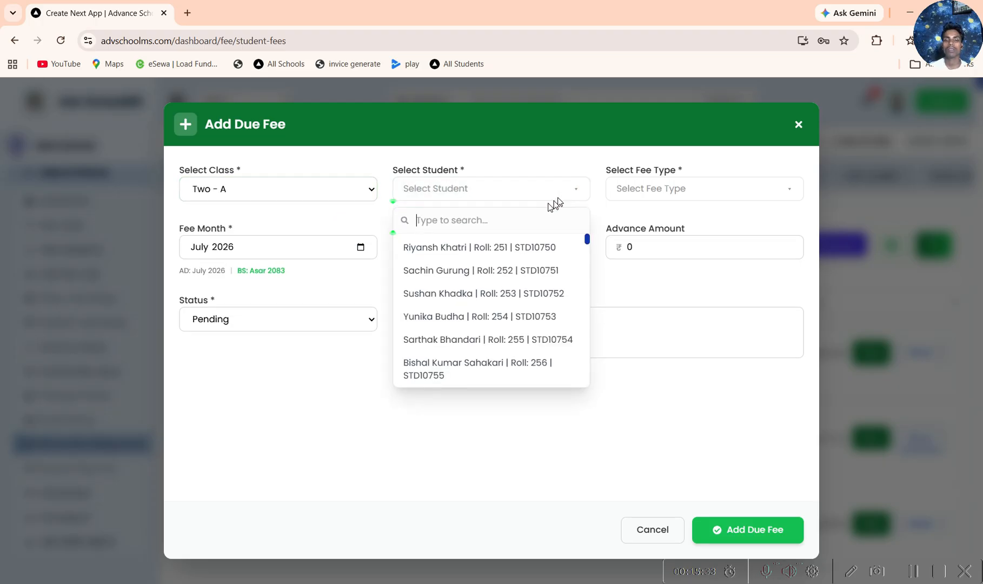
click(468, 248)
click(668, 188)
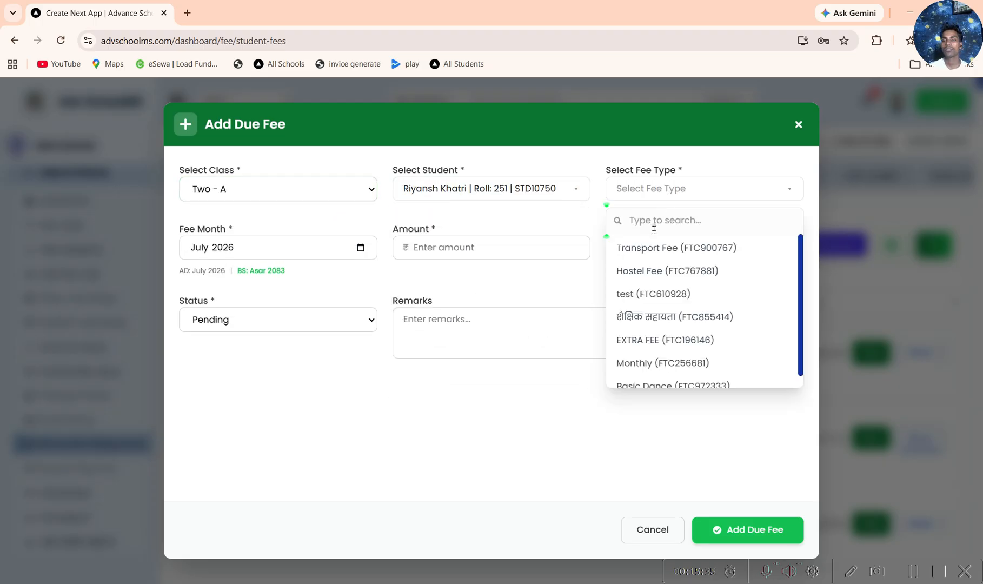
scroll(667, 365, down, 1)
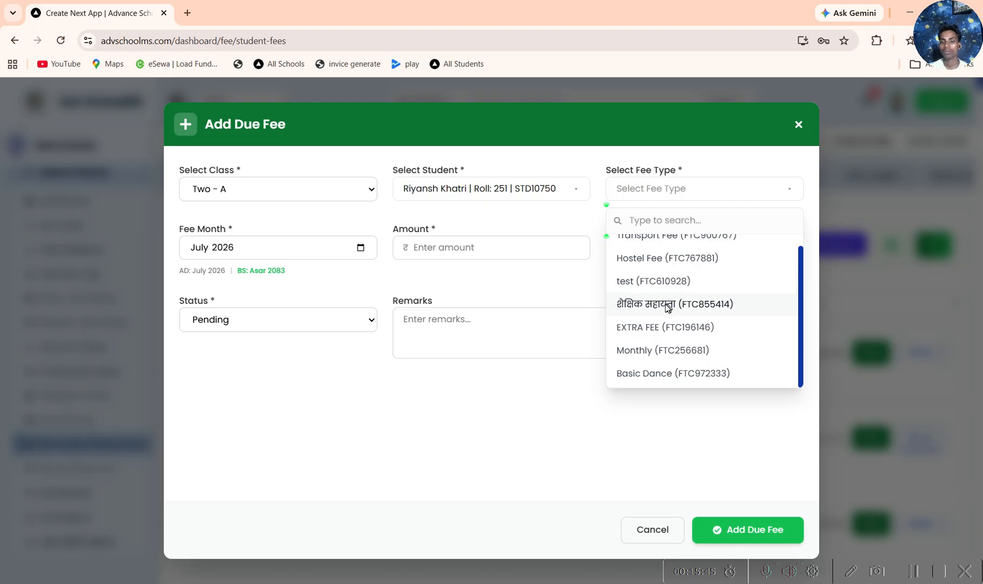
click(660, 280)
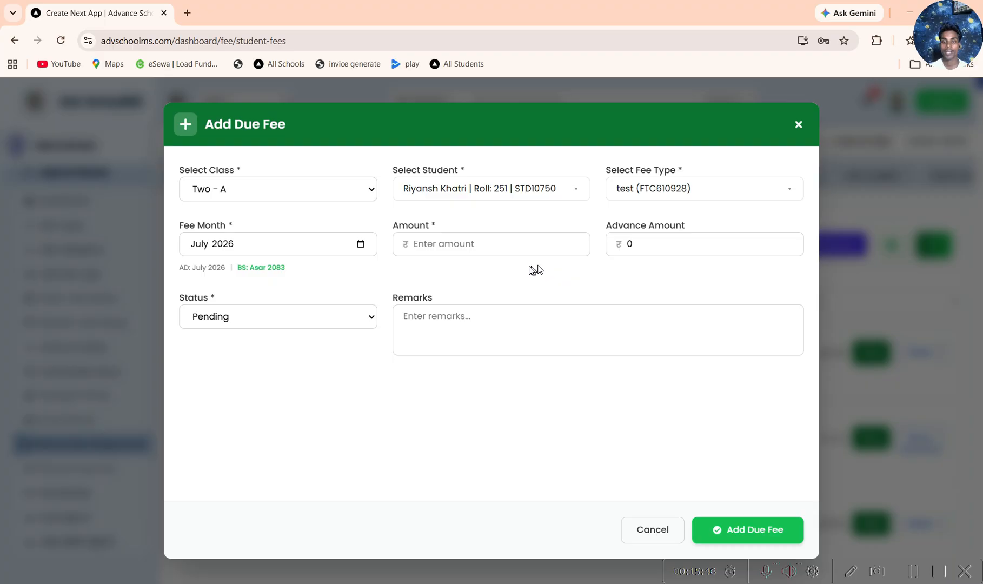
Step: Enter 76567 as the due fee amount, and close the form without adding the fee
click(475, 245)
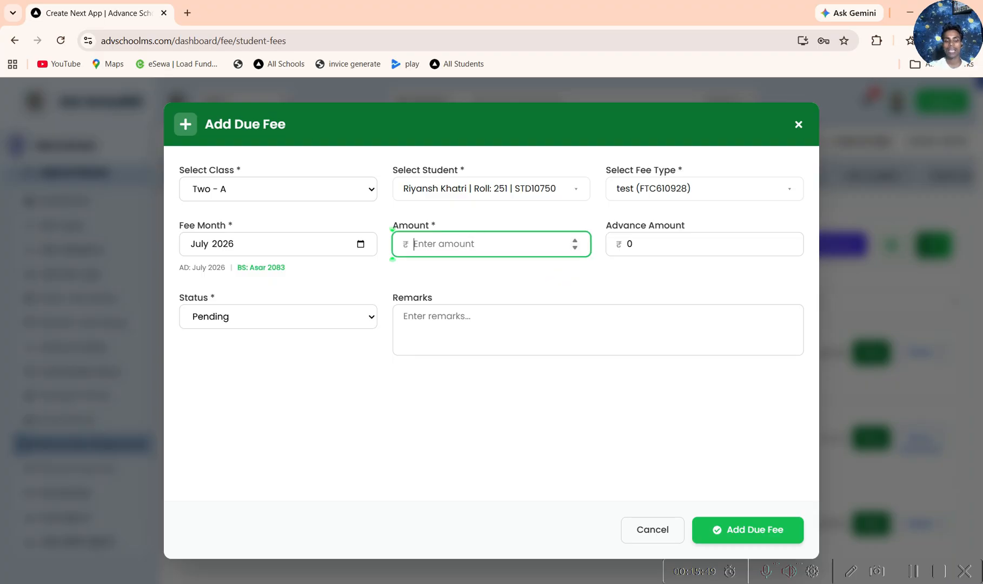
text(76567)
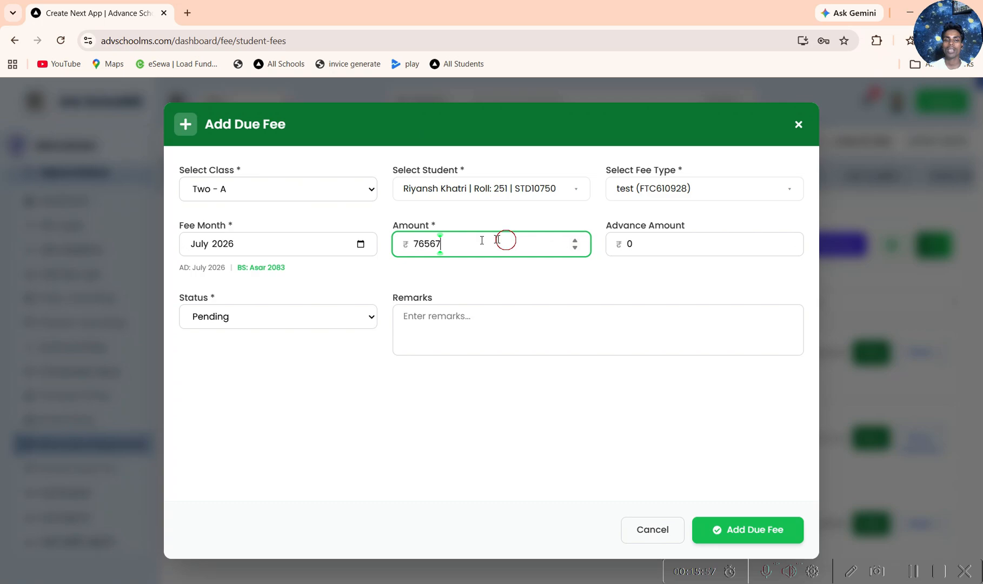
drag(505, 238, 399, 241)
click(692, 243)
double_click(630, 244)
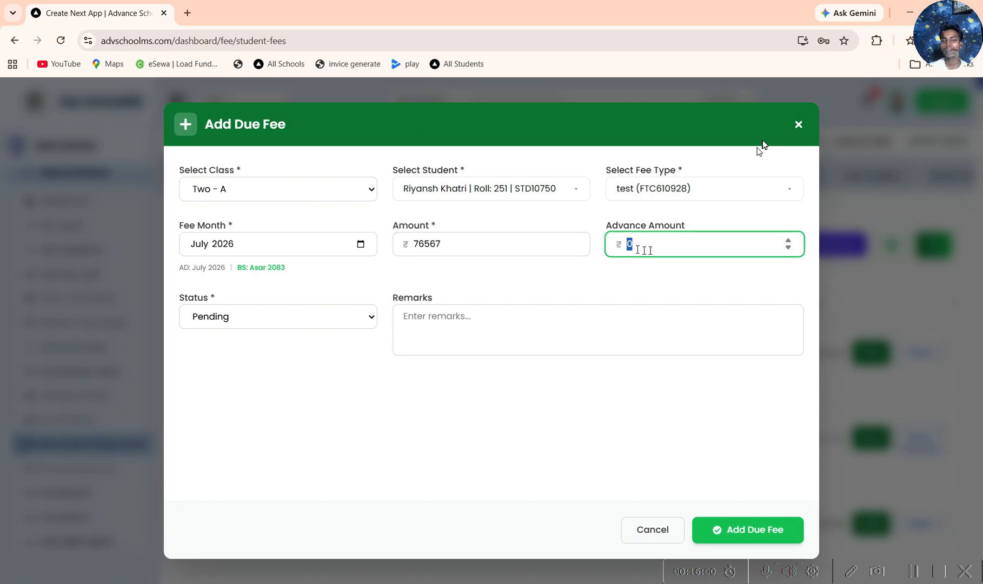
click(799, 126)
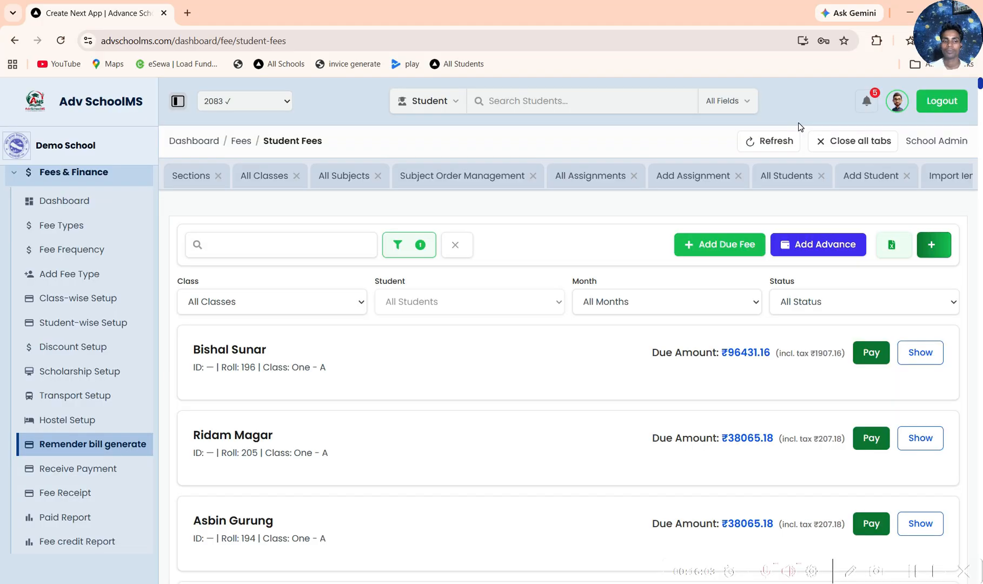
Step: Fill in an advance payment of 5465 for a student of class Two - A, and dismiss the form without adding it
click(787, 250)
click(520, 245)
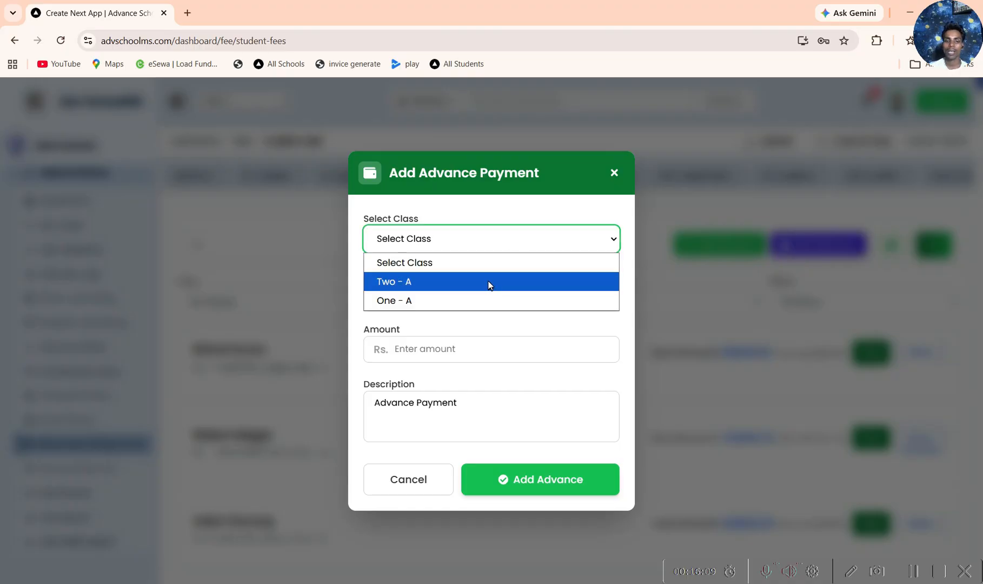
click(487, 280)
click(496, 298)
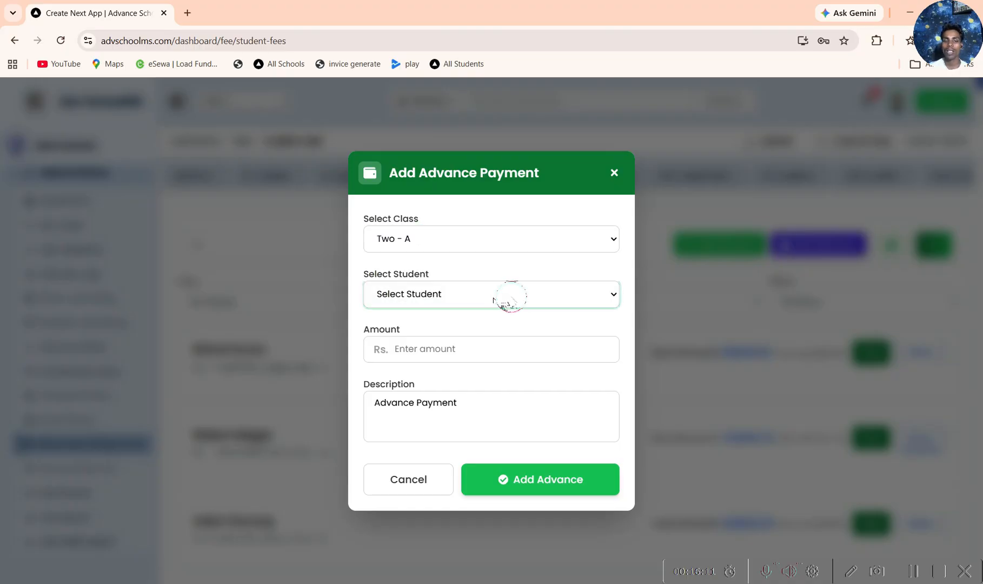
click(484, 253)
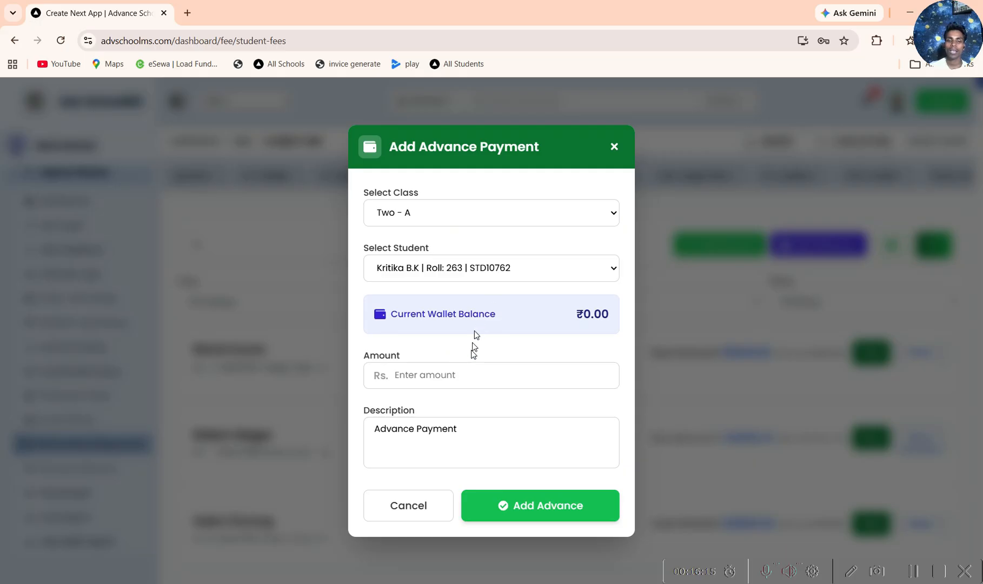
click(468, 378)
text(5)
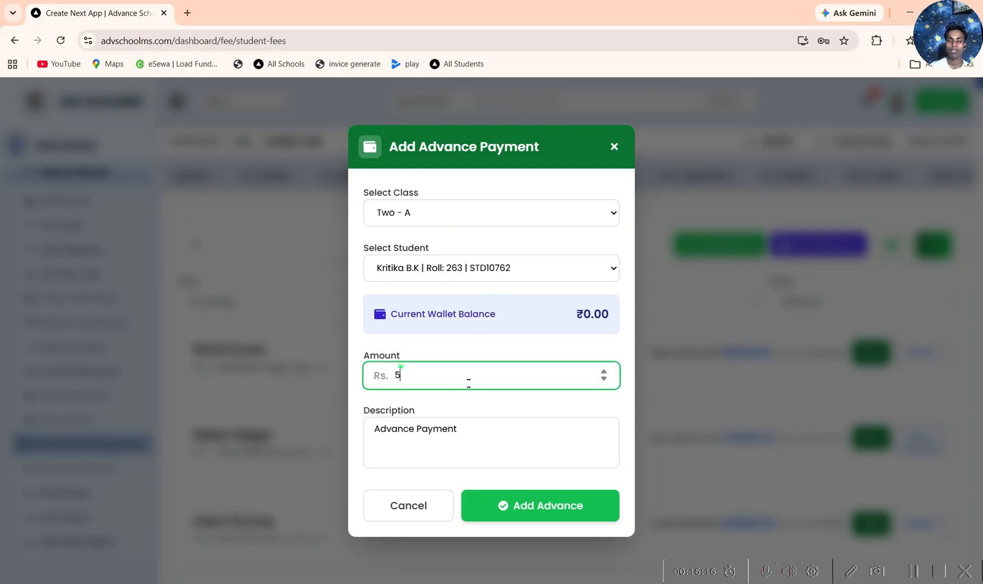
text(465)
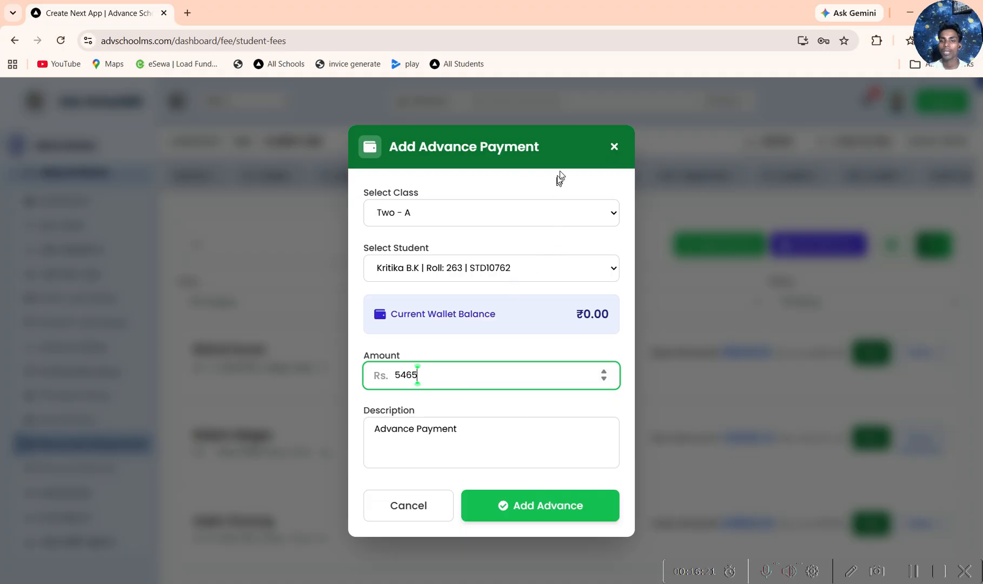
click(696, 368)
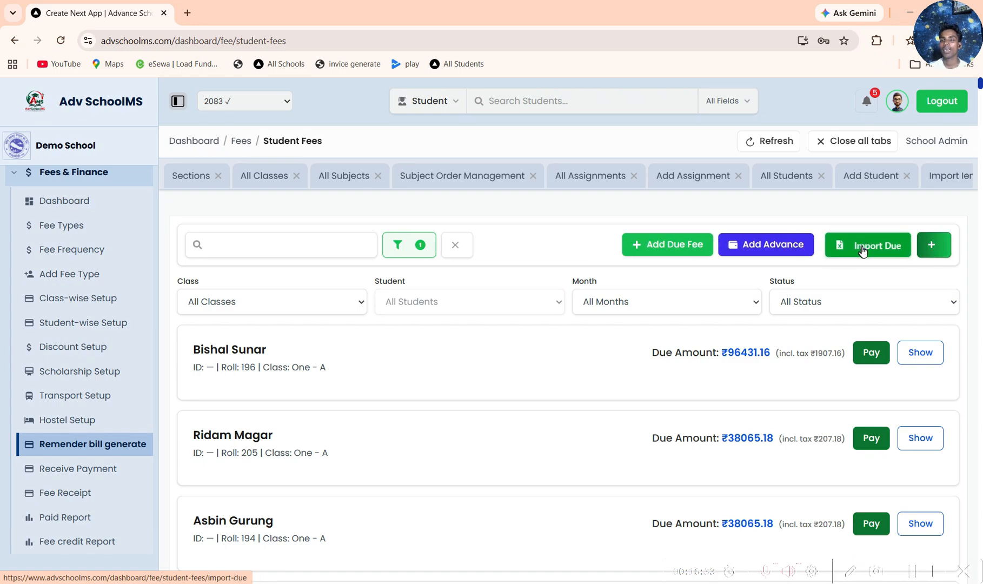
Step: Read the instructions for bulk importing student fee dues, and return to the student fees list
click(863, 250)
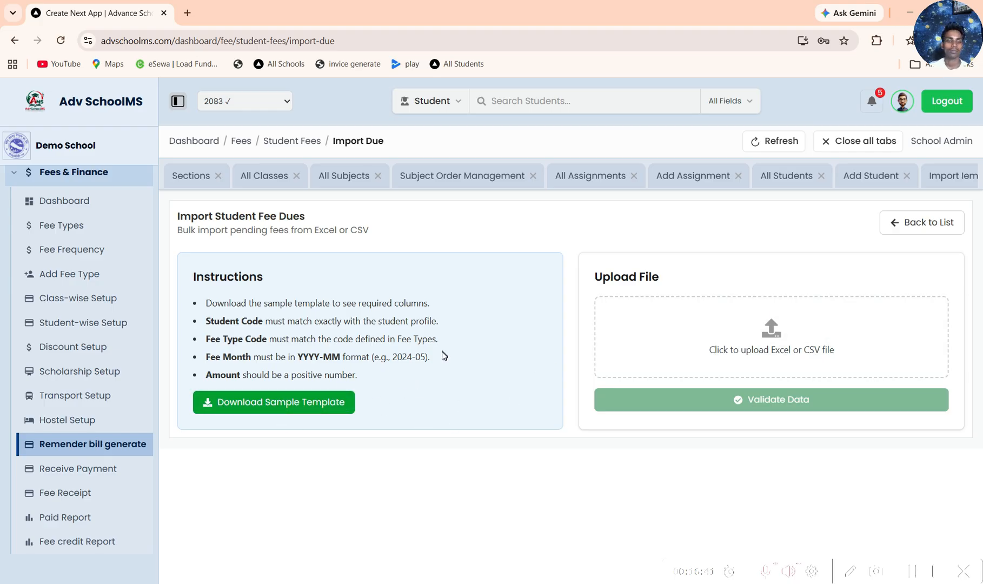
drag(205, 304, 365, 382)
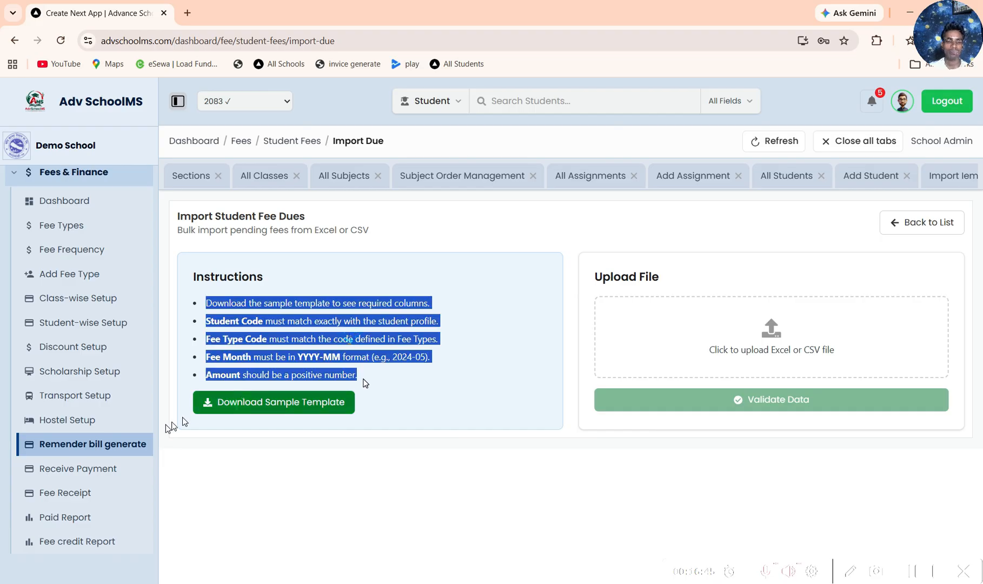
click(136, 442)
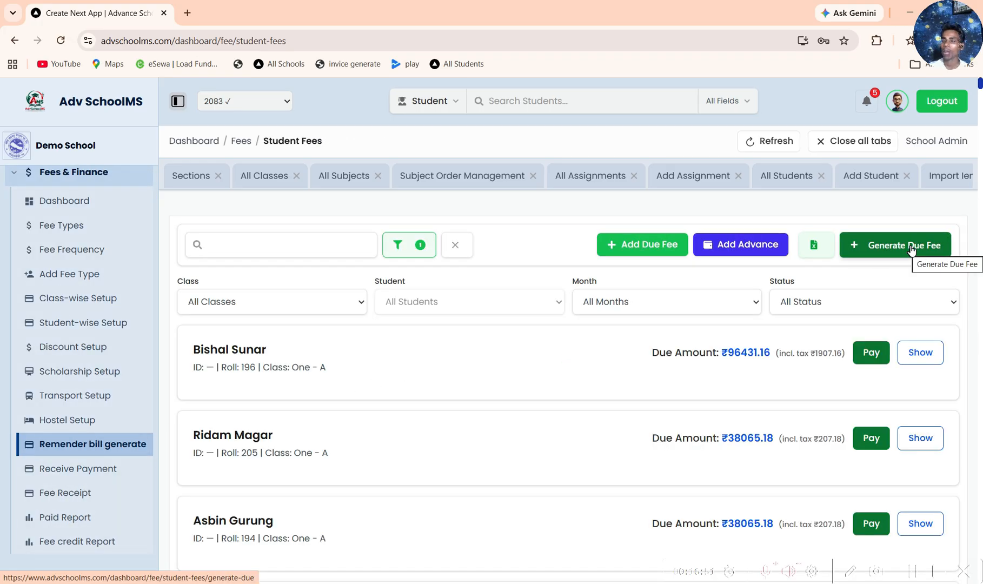
Step: Set up due fee generation for class One, section A, with the Monthly fee frequency
click(912, 250)
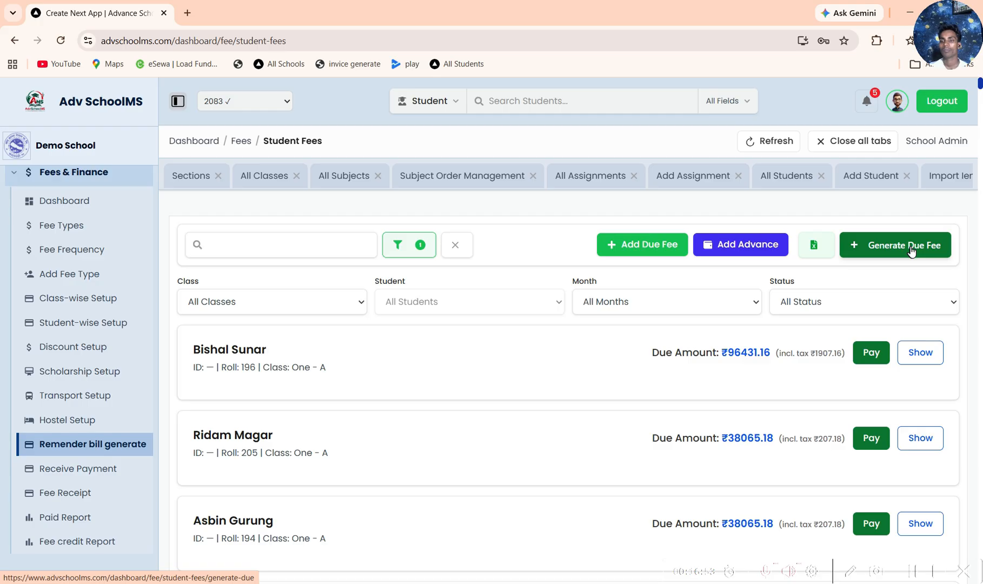
click(356, 363)
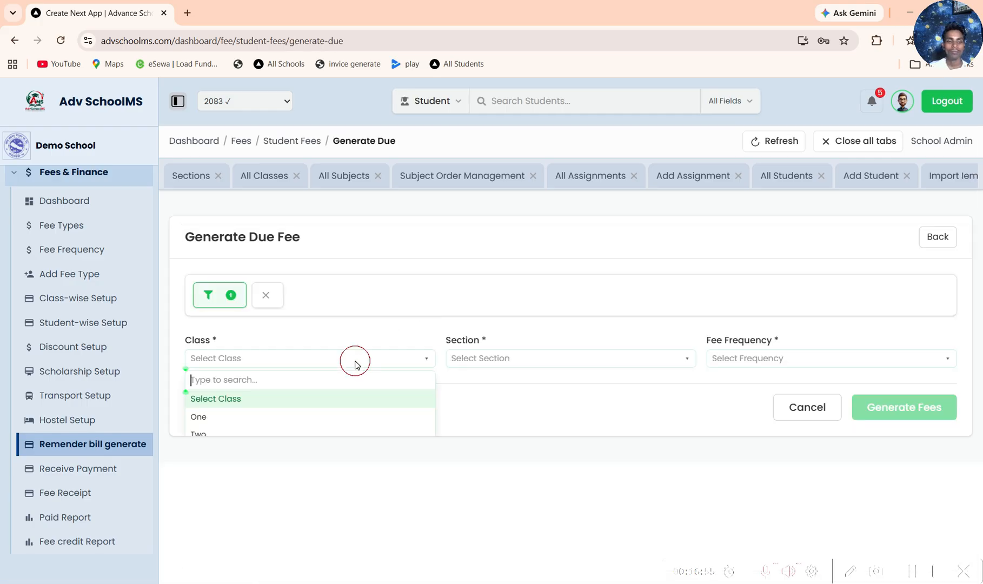
click(241, 422)
click(545, 362)
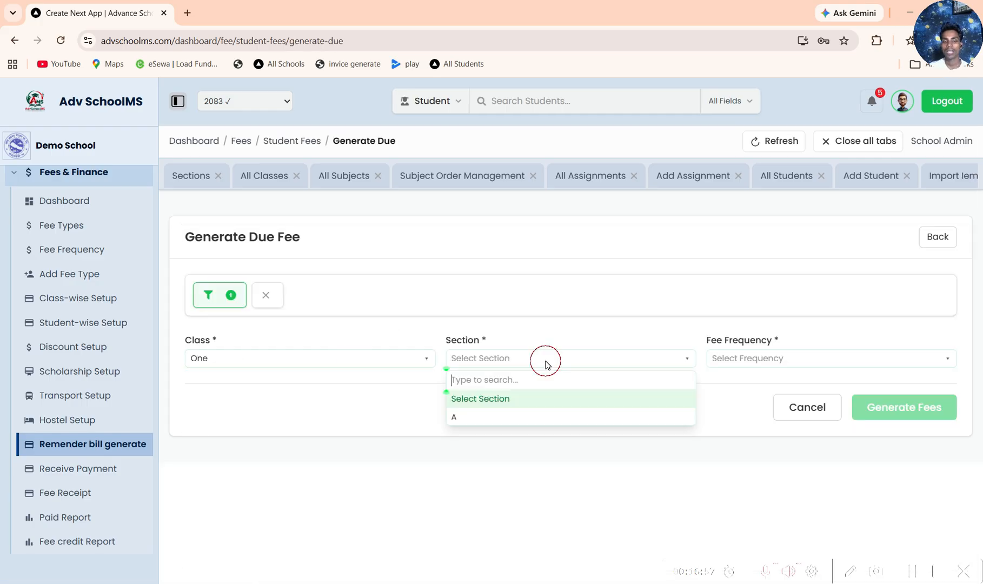
click(477, 417)
click(770, 357)
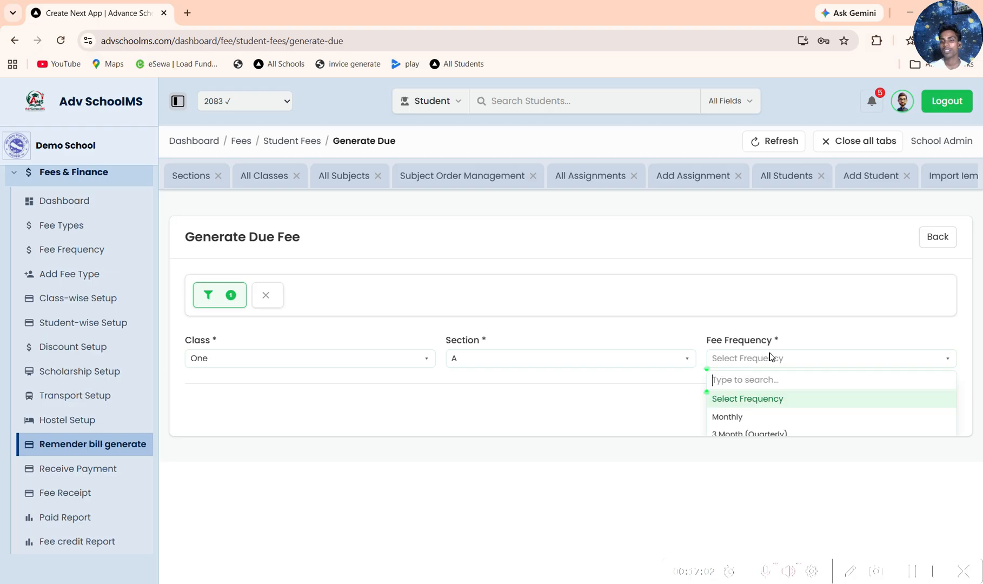
click(727, 416)
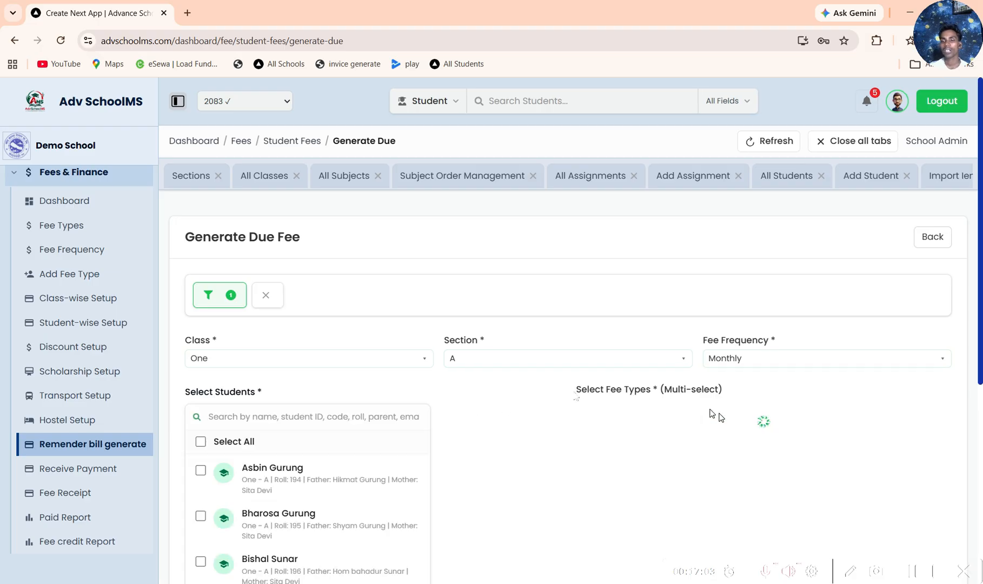
Step: Select the first listed student and the fee types Hostel Fee, test and शेक्षिक सहायता for the due fee
click(254, 468)
scroll(638, 430, down, 5)
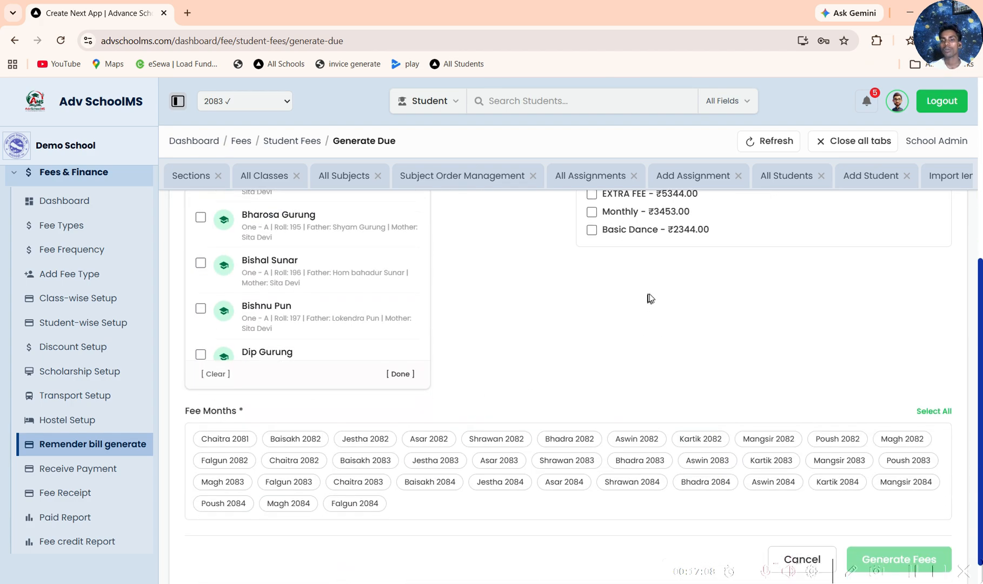
scroll(618, 312, up, 3)
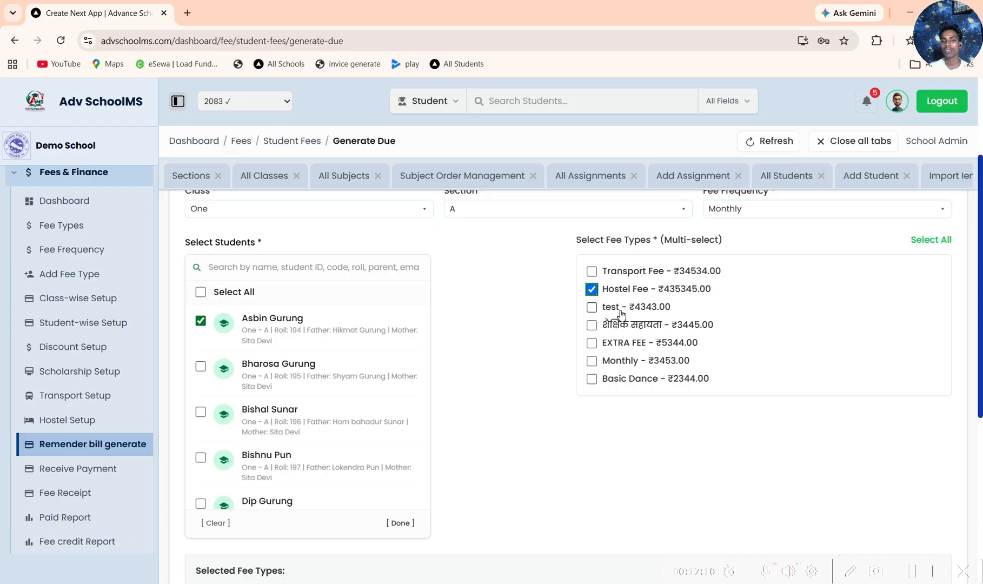
click(620, 311)
click(621, 326)
scroll(598, 404, down, 6)
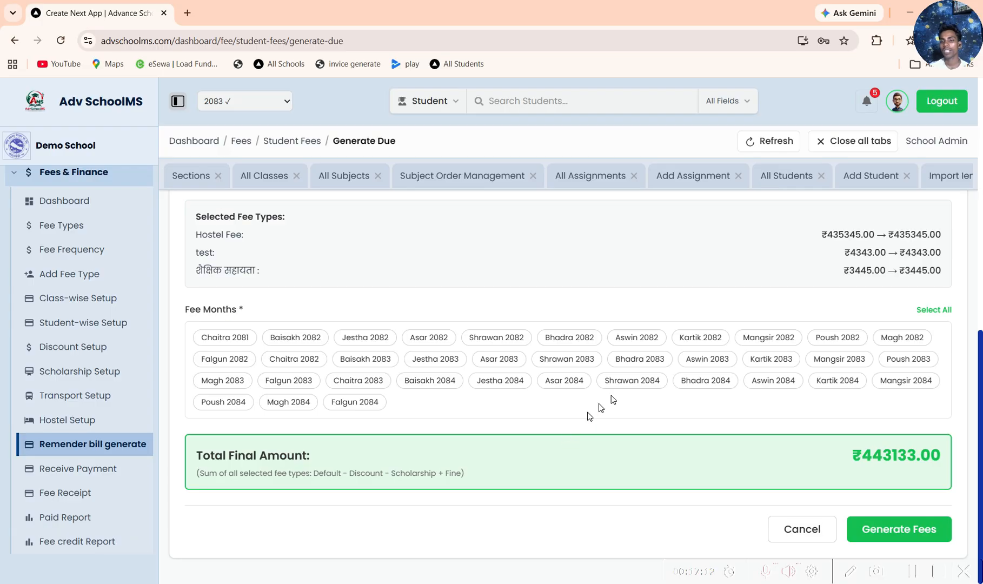
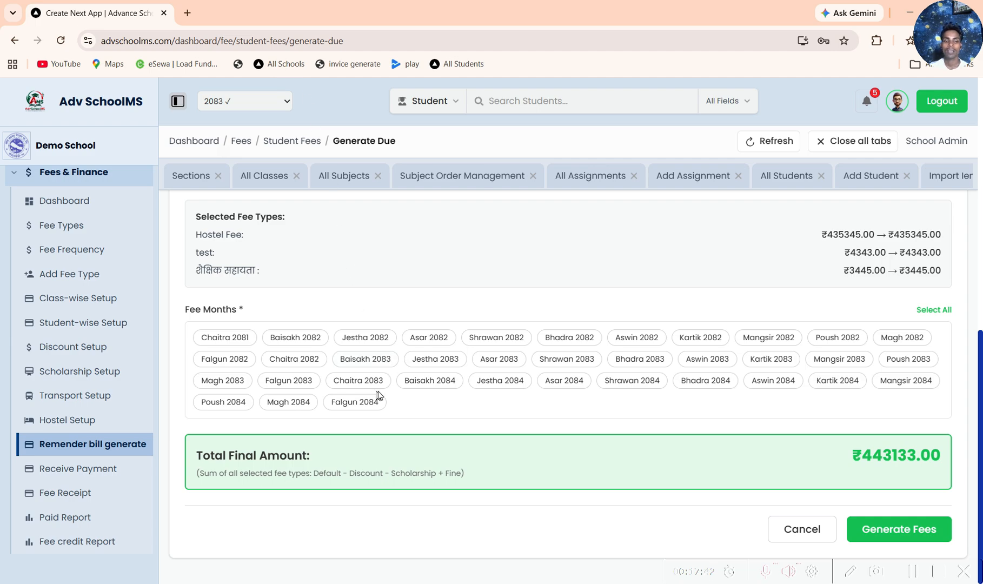
Step: Select the fee months Baisakh 2083 through Poush 2083 for the due fee generation
click(373, 358)
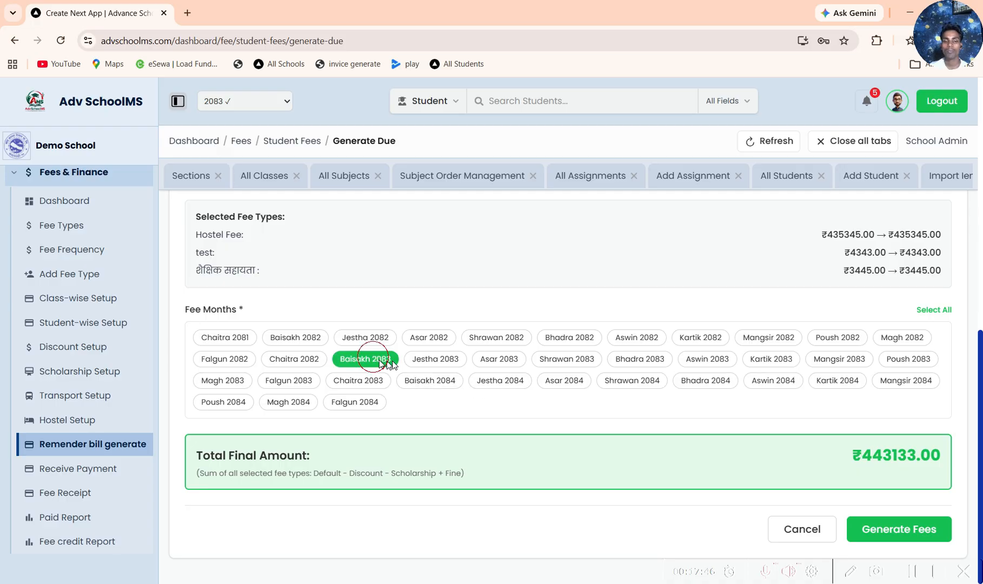
click(435, 359)
click(506, 358)
click(574, 358)
click(646, 359)
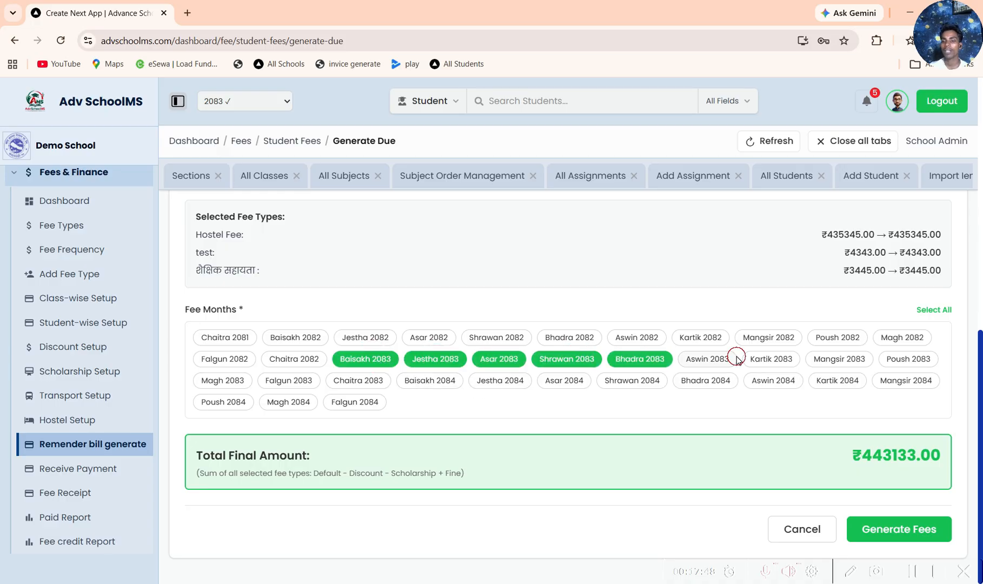
click(724, 359)
click(783, 360)
click(839, 359)
click(909, 358)
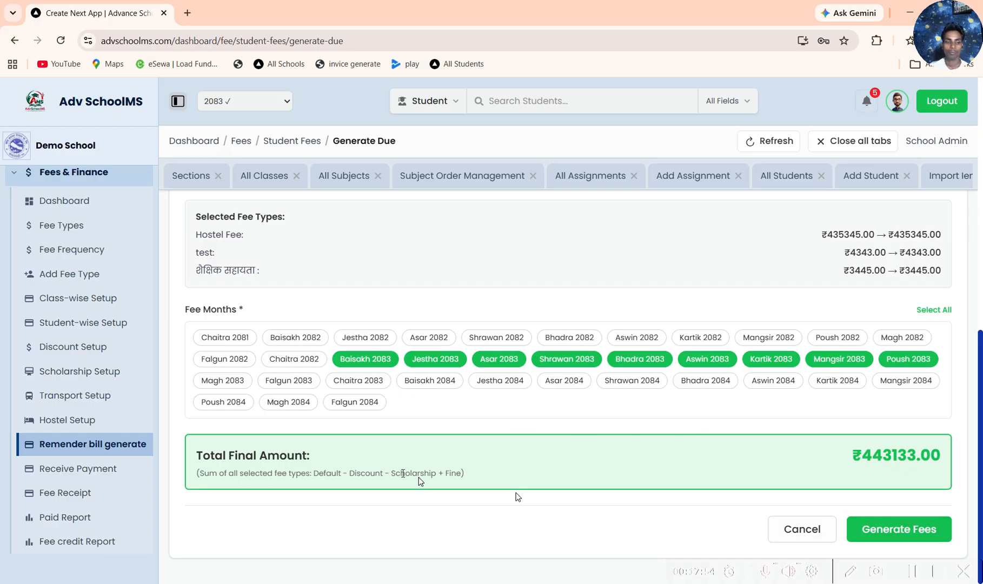
Step: Open the Receive Payment form, choose Transport Fee as the narration, and review the payment fields
click(78, 468)
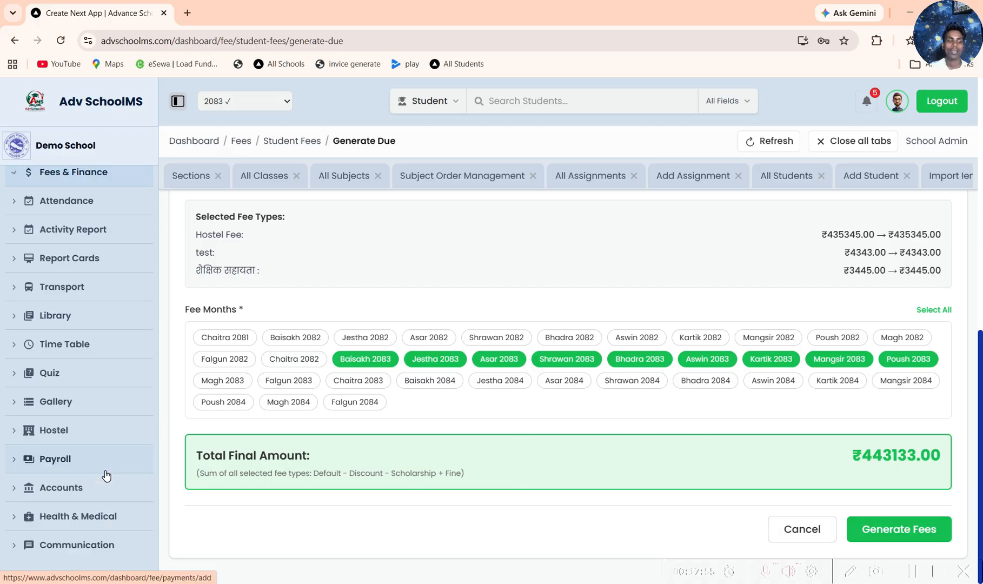
click(292, 378)
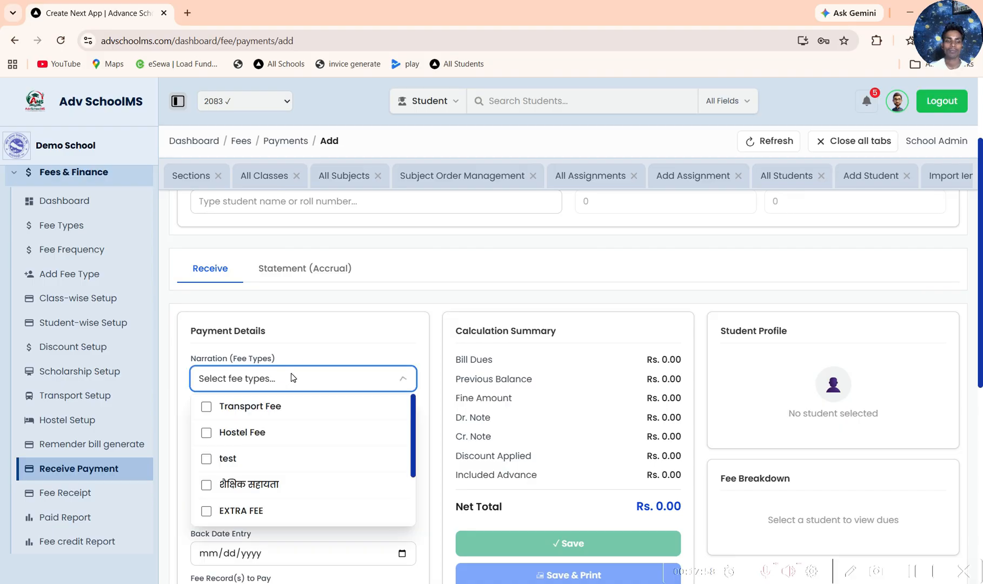
click(258, 406)
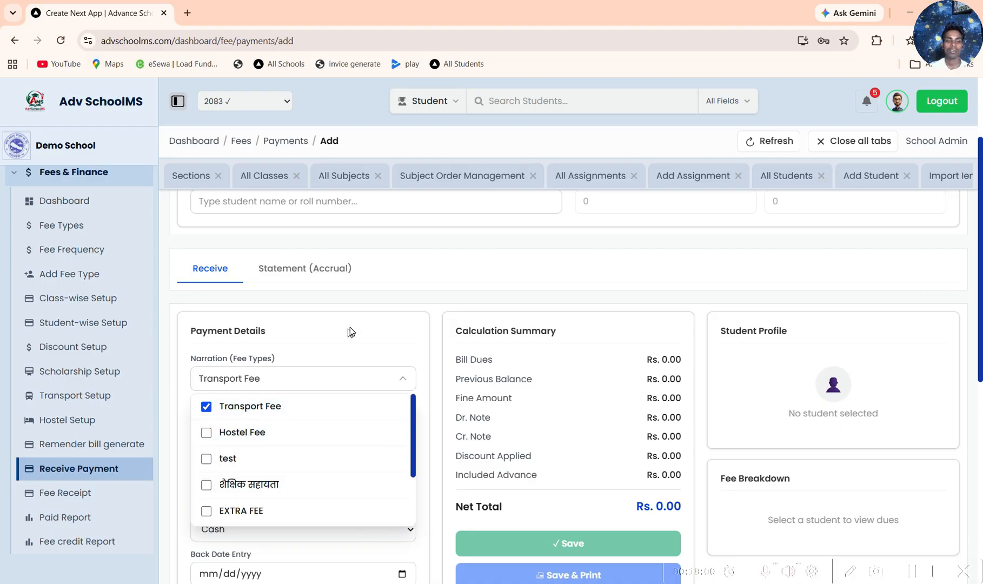
scroll(350, 328, down, 1)
scroll(339, 349, down, 3)
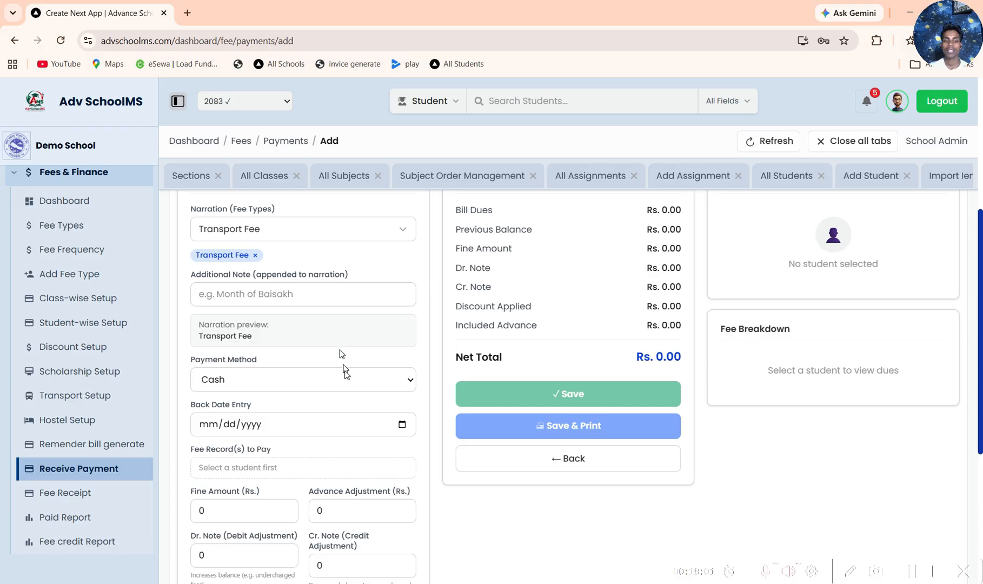
scroll(376, 388, up, 5)
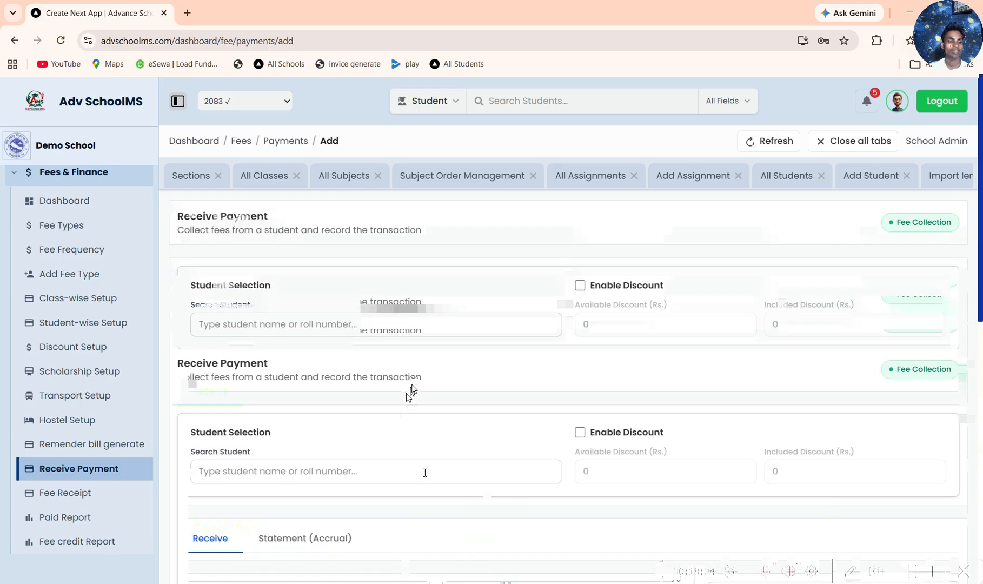
Step: Return to the student fees list and show the first listed student's due breakdown by month and fee type
click(110, 441)
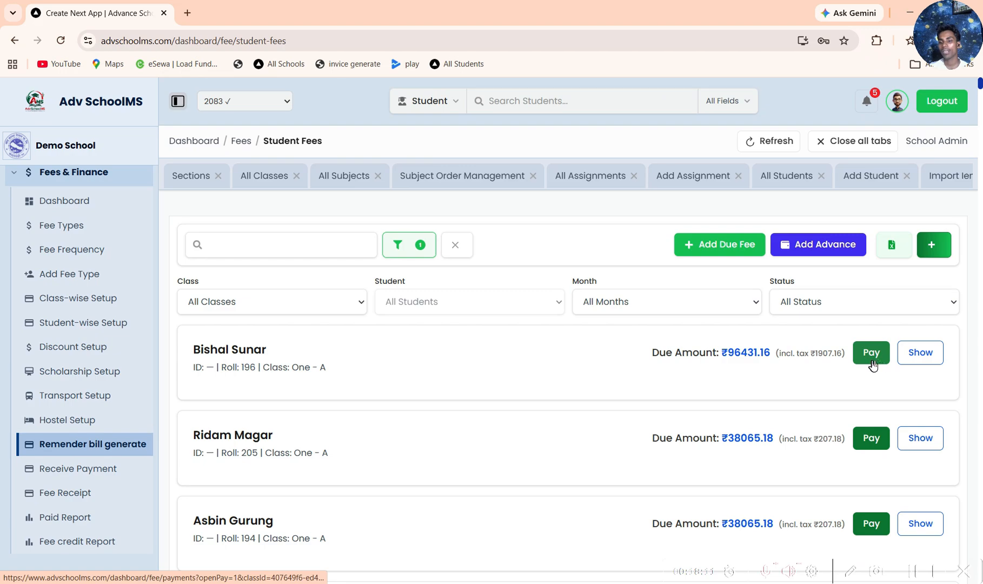
click(929, 357)
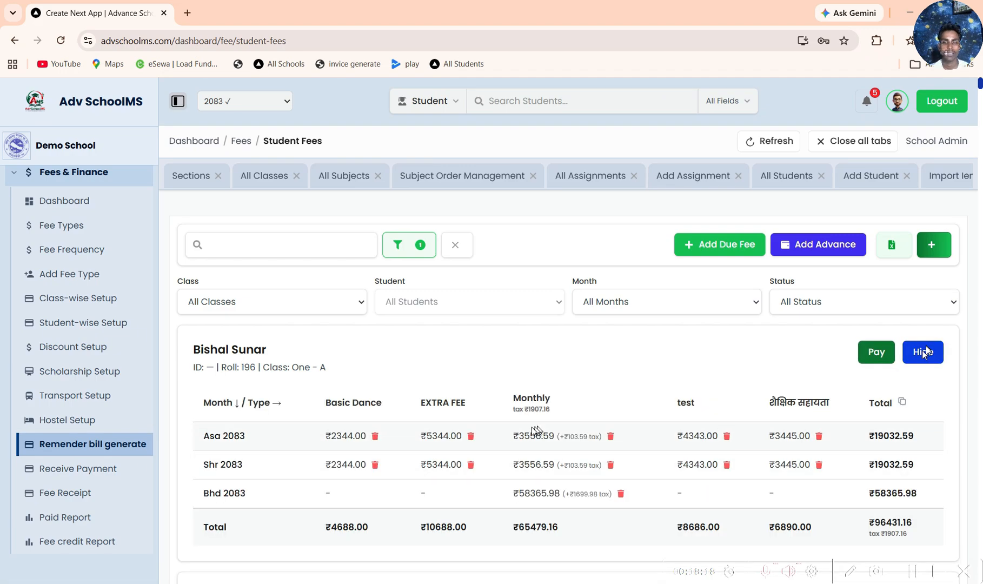
scroll(485, 428, down, 3)
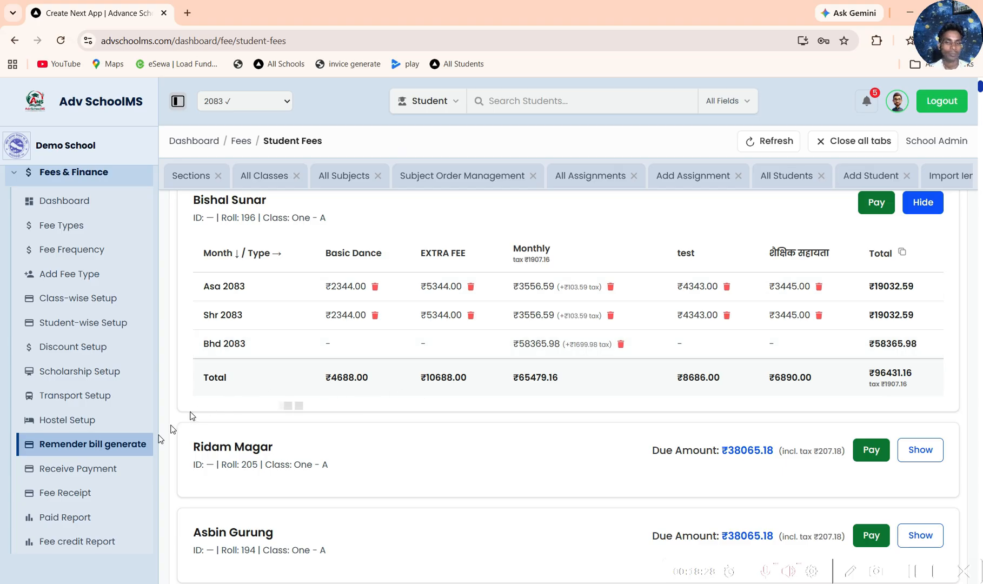
Step: Start a new payment from the fee receipt page for a student of class One - A
click(82, 469)
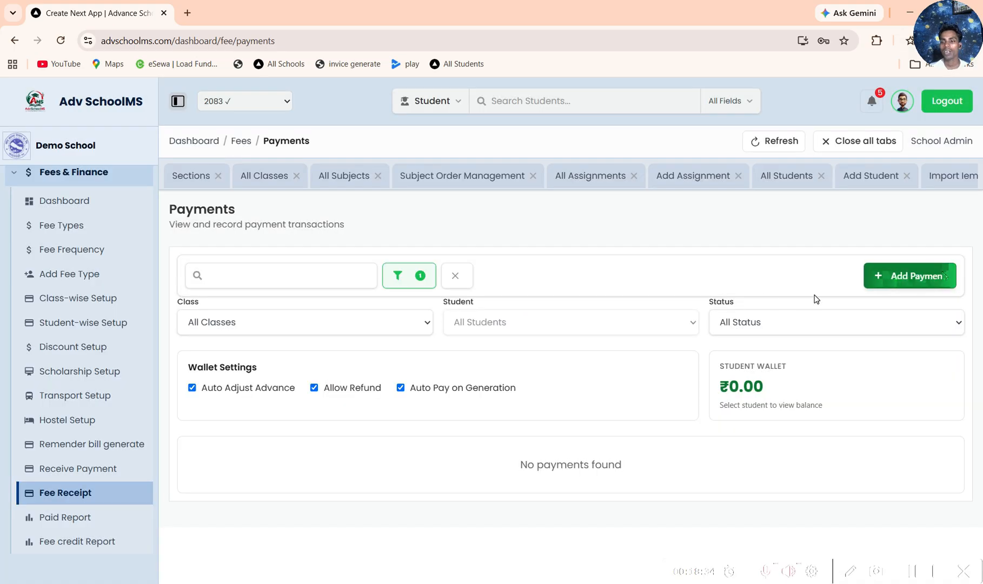
click(908, 275)
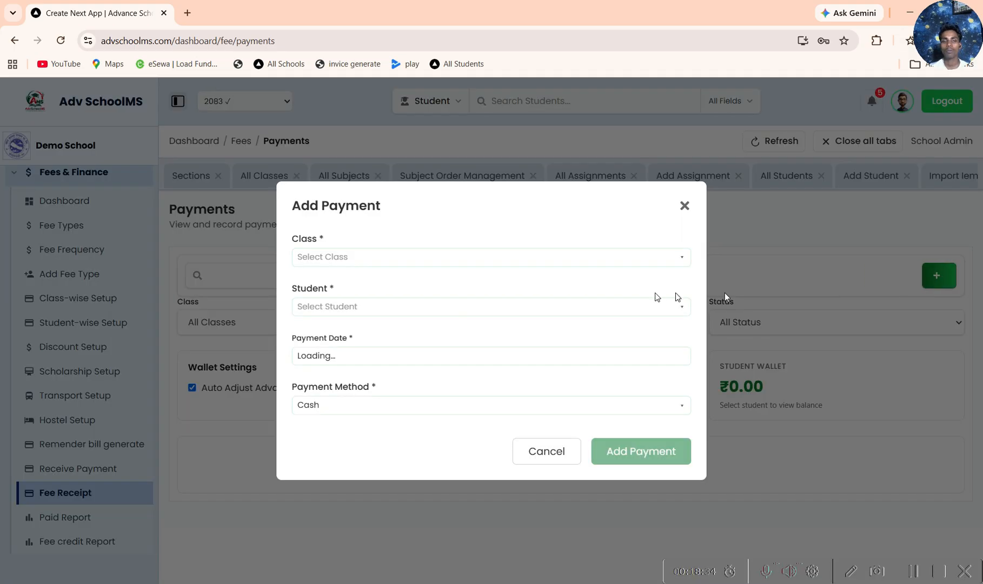
click(500, 256)
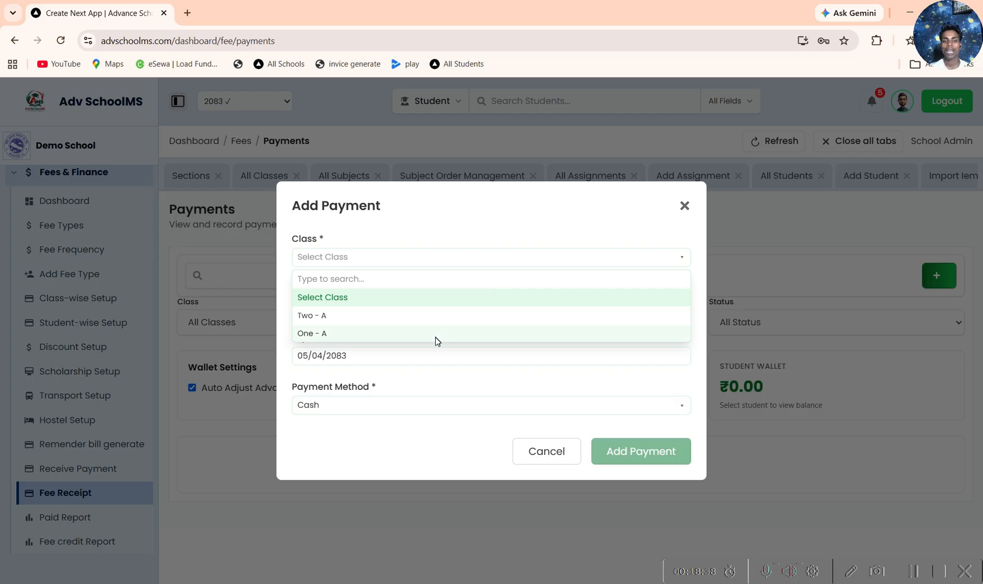
click(435, 334)
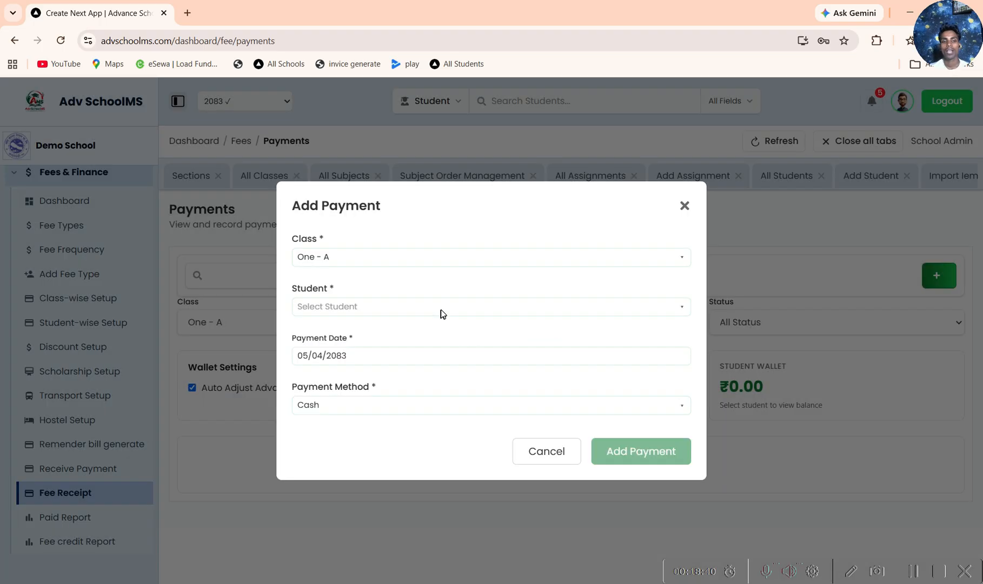
click(439, 313)
click(368, 363)
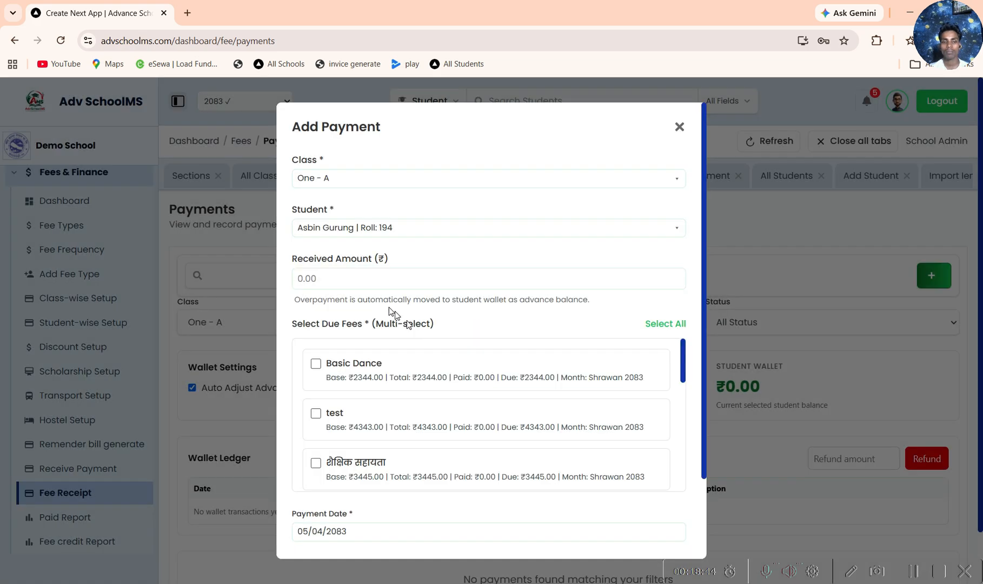
Step: Select all of the student's due fees and fill the received amount with the total due of 38065.18
click(652, 325)
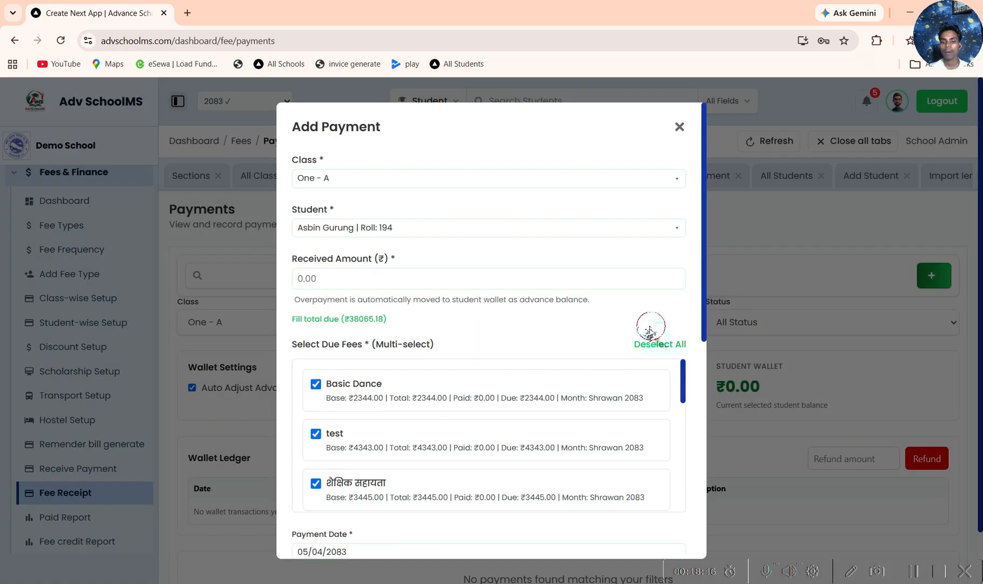
click(337, 278)
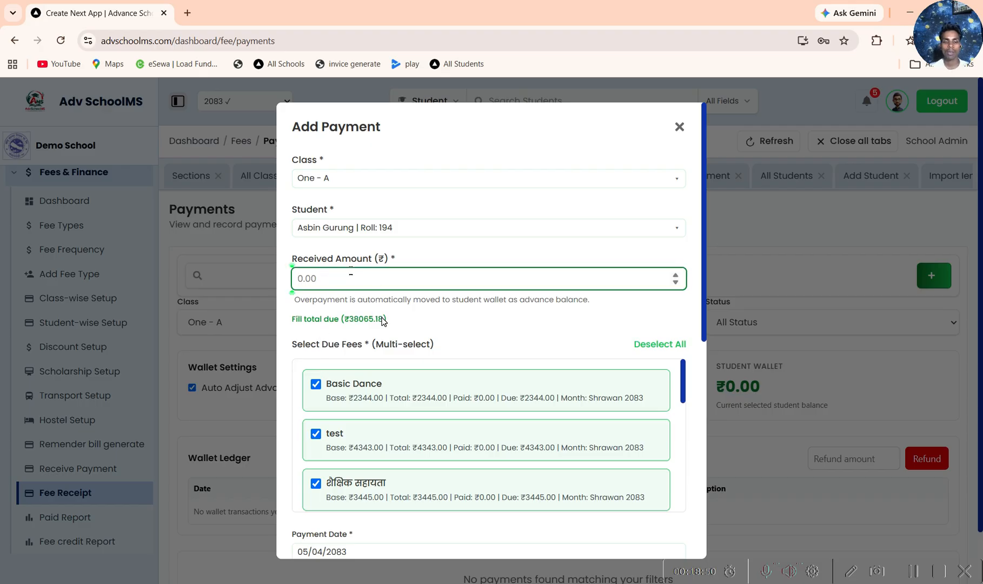
click(365, 319)
click(351, 319)
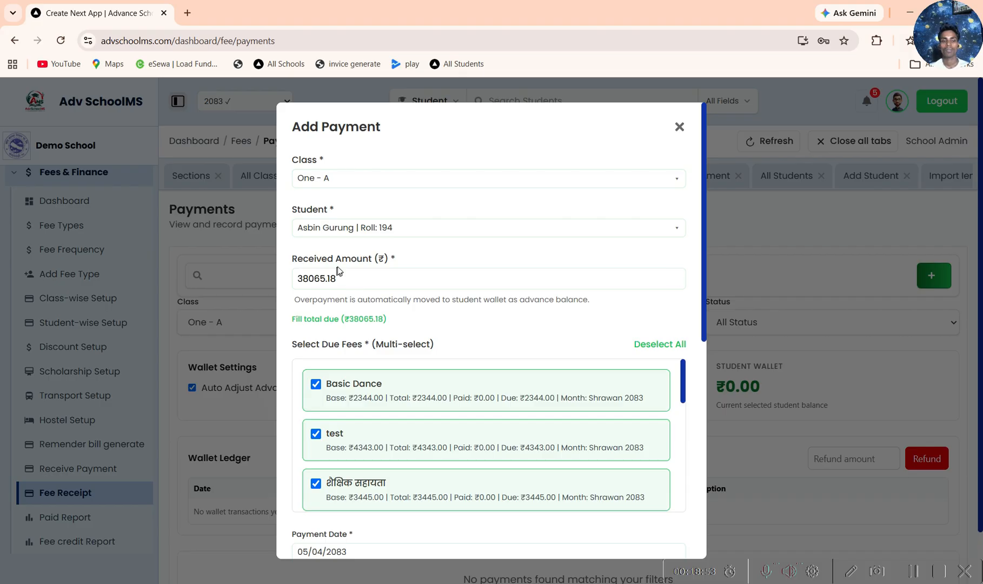
scroll(489, 346, down, 3)
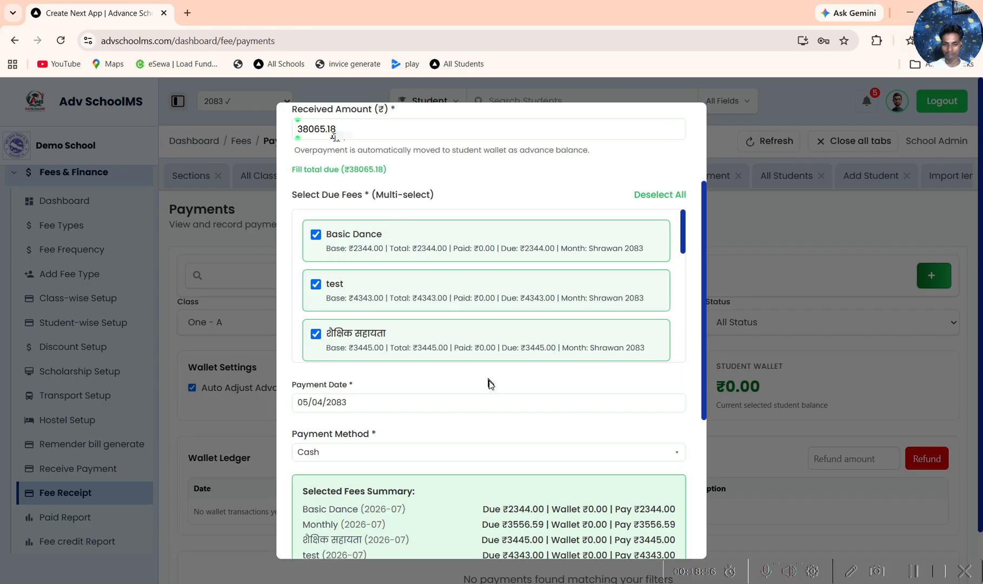
scroll(490, 384, down, 5)
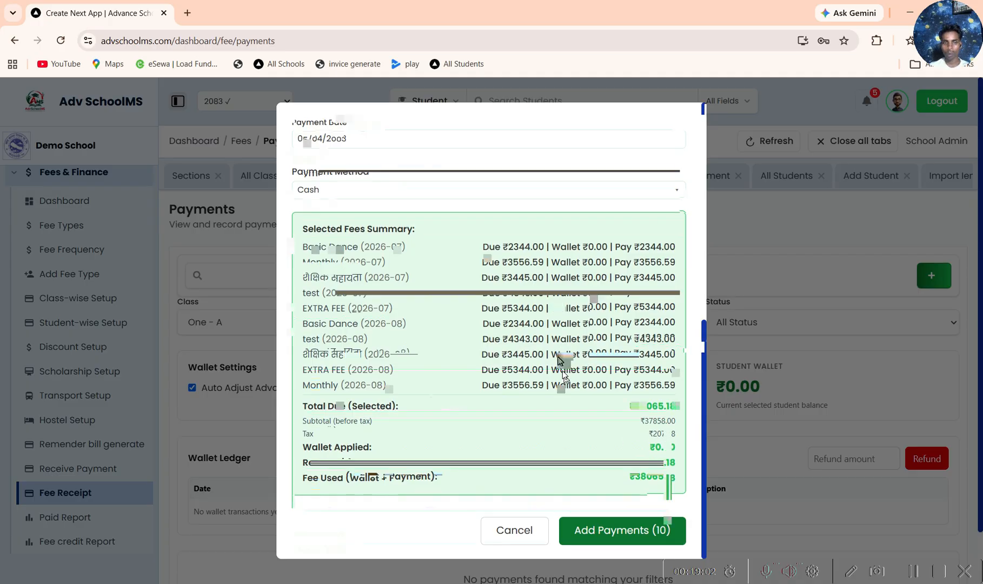
Step: Change the received amount of the payment to 385
scroll(565, 374, up, 5)
drag(336, 278, 317, 280)
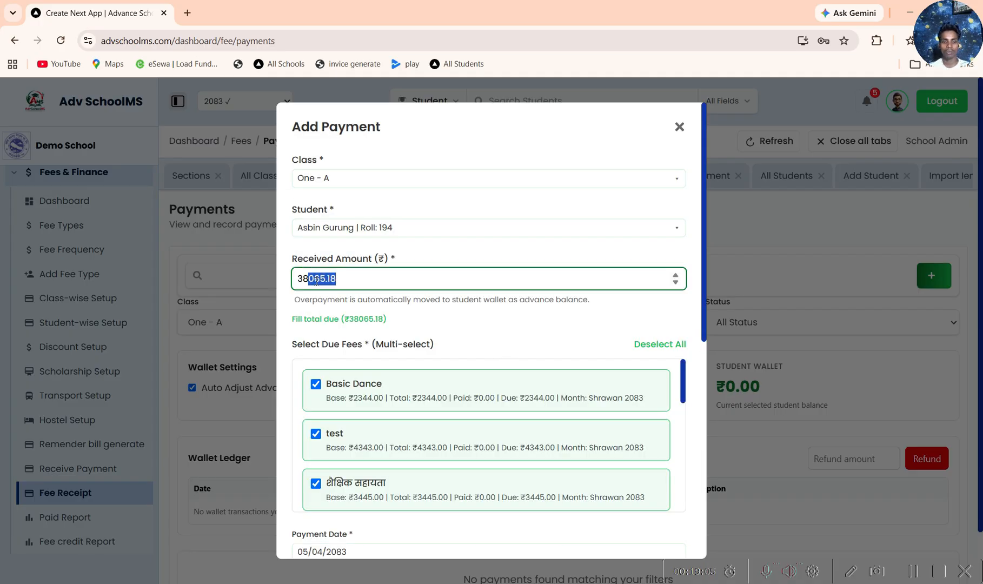
text(5)
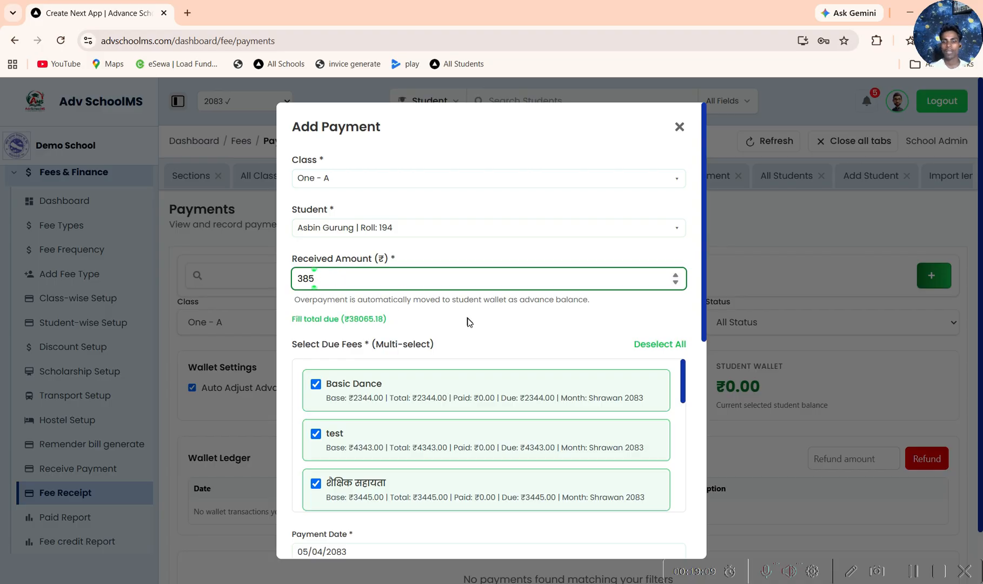
Step: Check how the received amount is allocated in the selected fees summary, and cancel the payment
scroll(467, 322, down, 8)
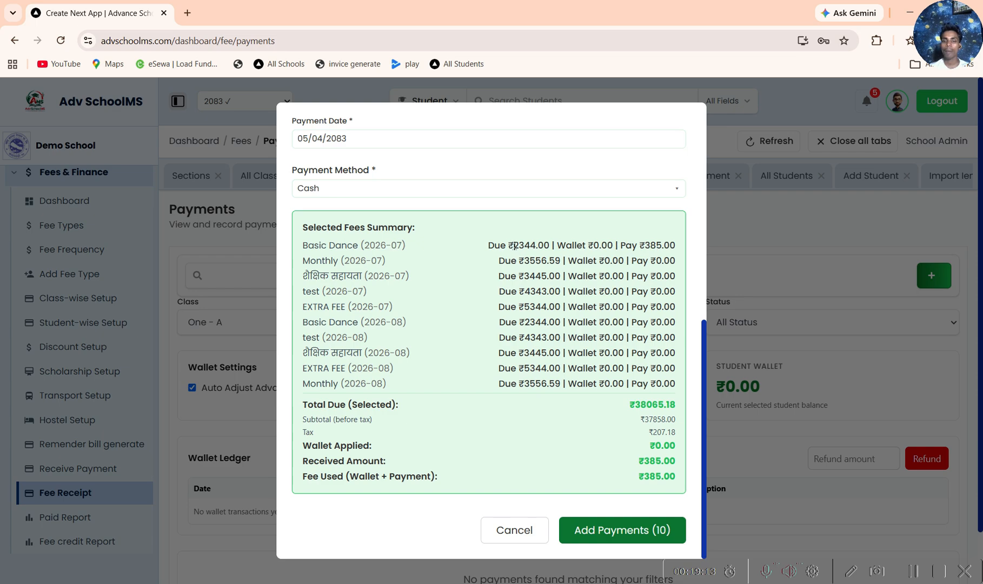
drag(514, 246, 546, 245)
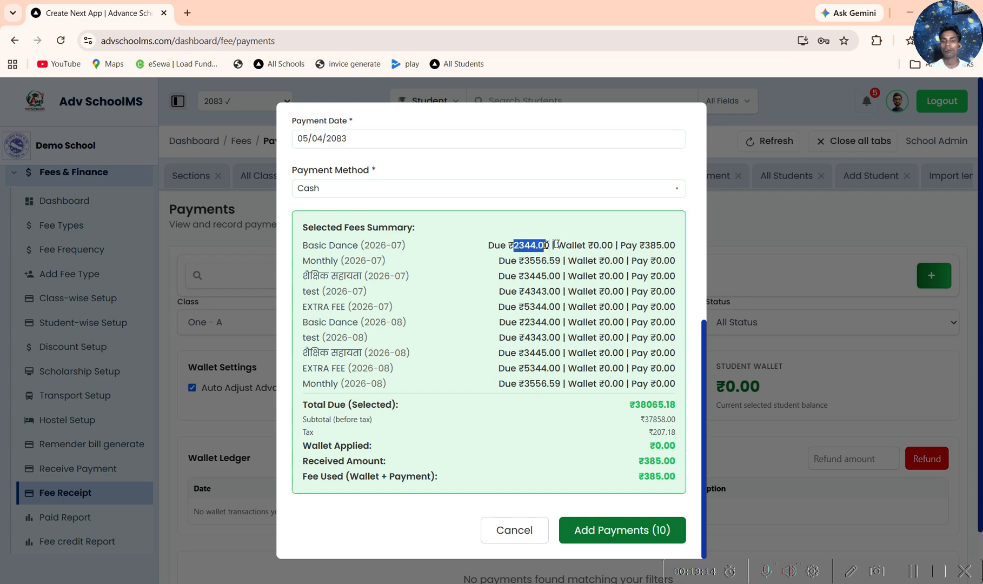
click(640, 247)
drag(639, 247, 676, 246)
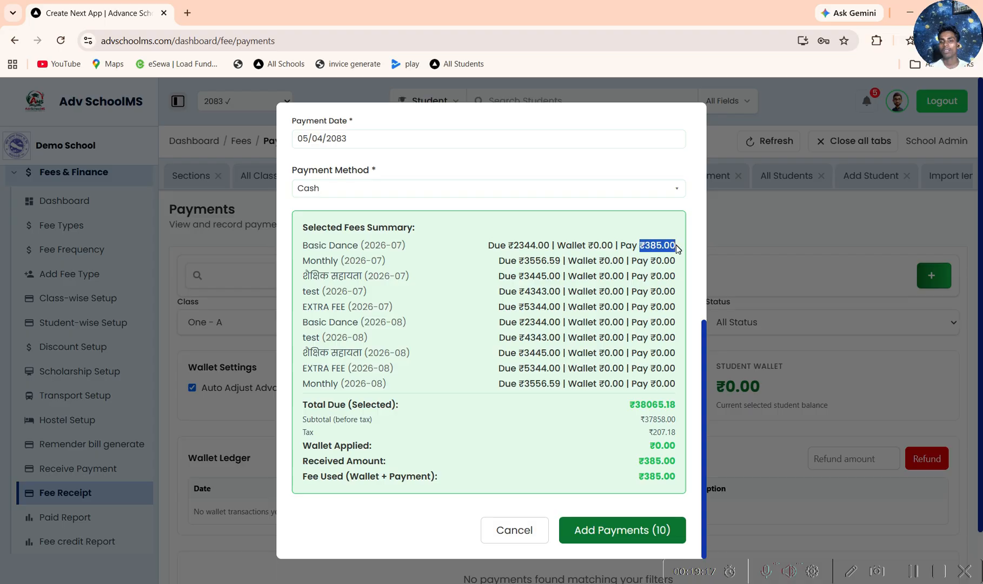
click(635, 264)
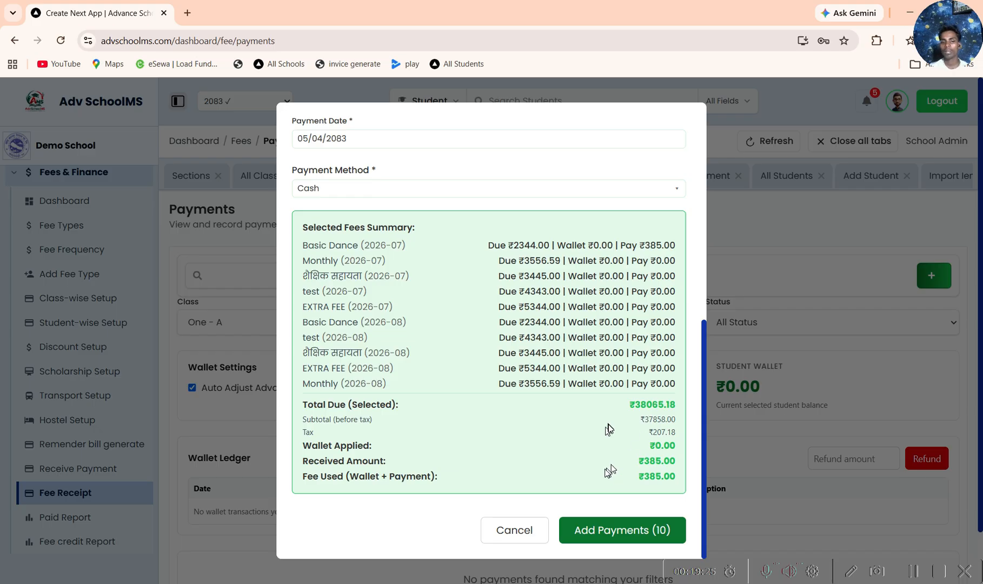
click(514, 530)
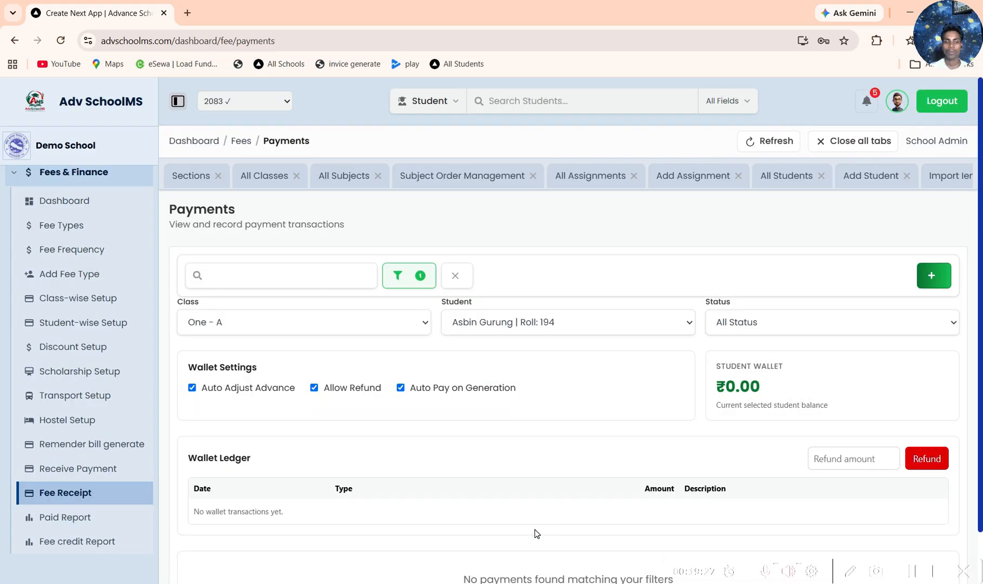
Step: Open the Paid Report and set its class to One - A
scroll(105, 491, down, 3)
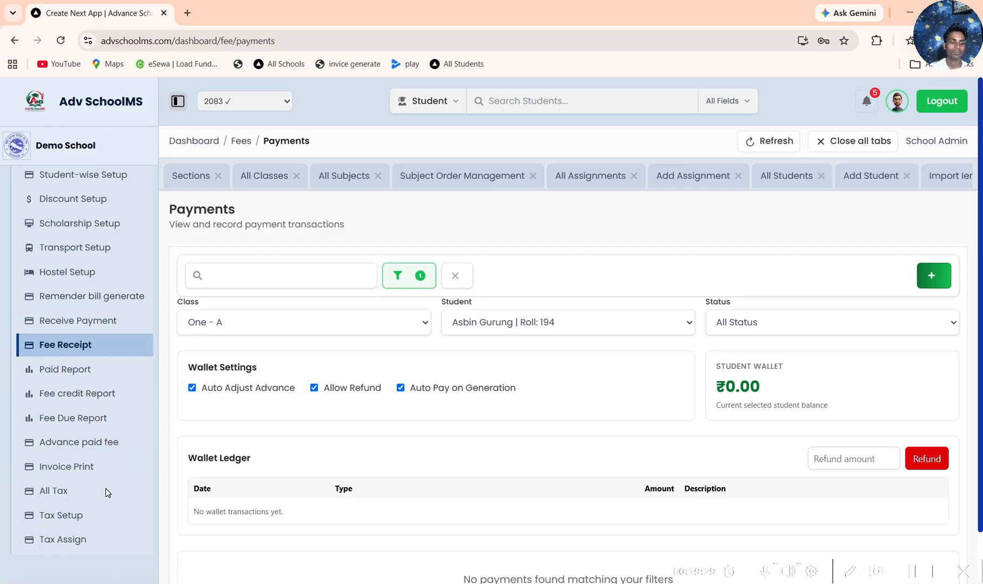
click(74, 368)
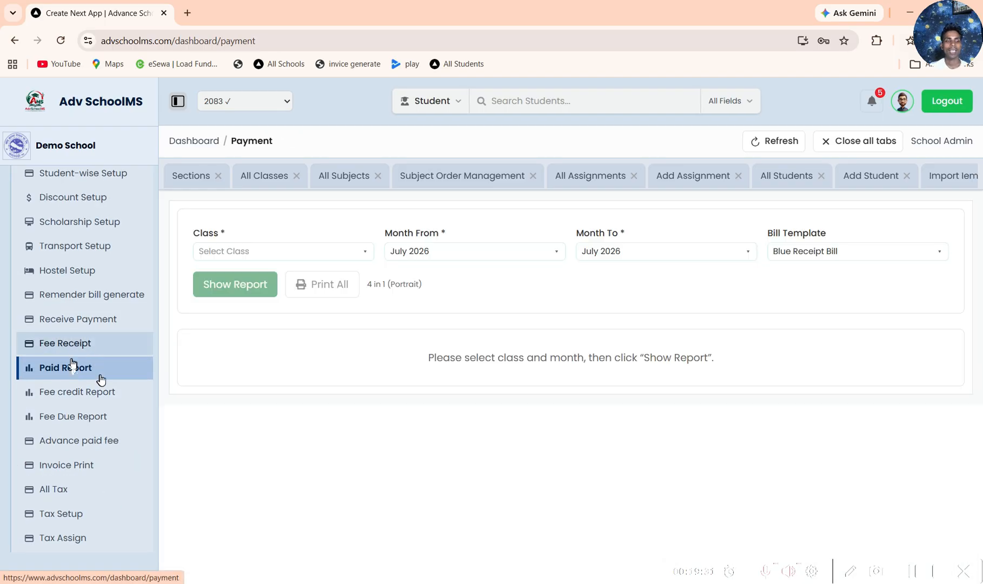
click(256, 253)
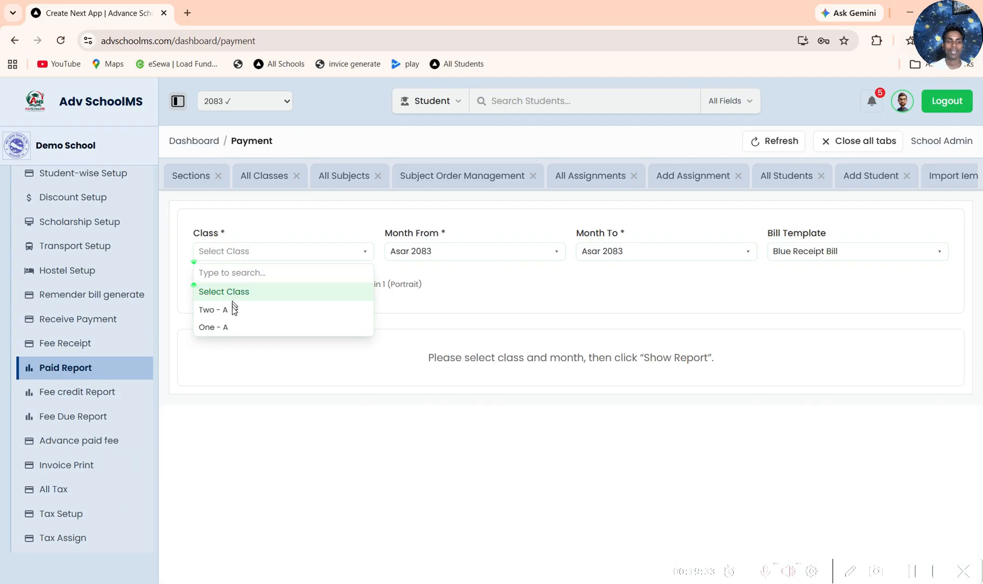
click(235, 327)
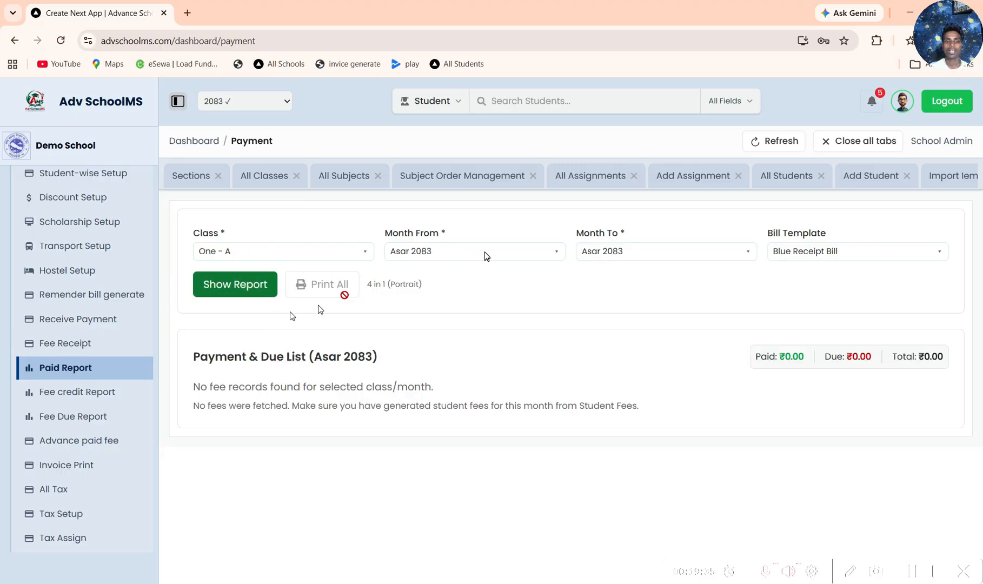
Step: Set the report period from Aswin 2082 to Asar 2083 and show the payment and due list
click(533, 252)
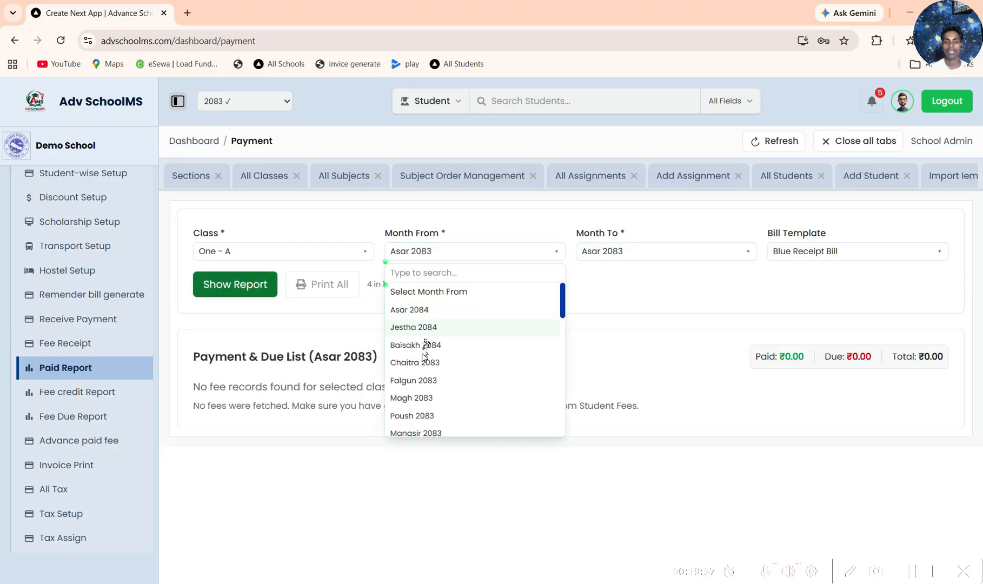
text(a)
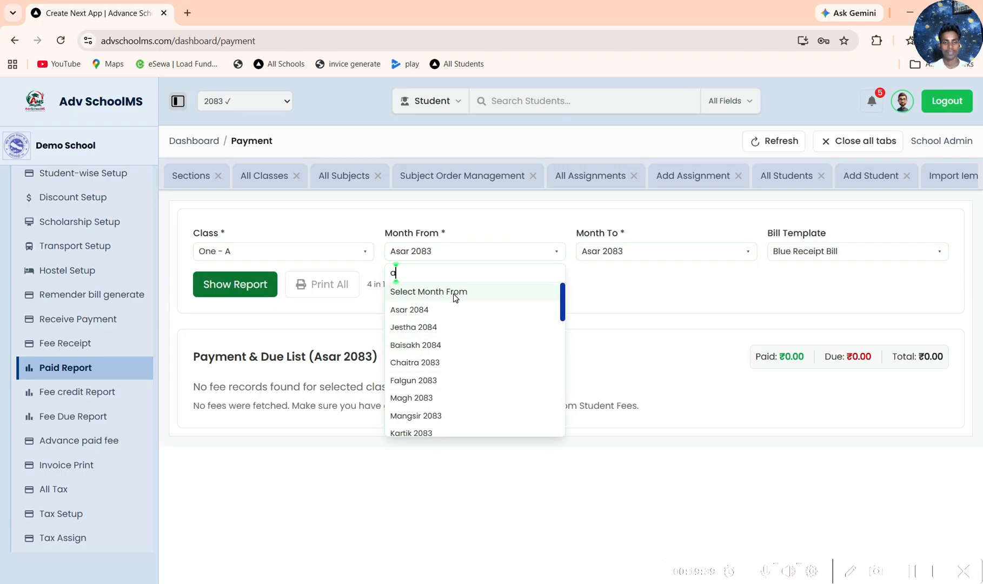
scroll(422, 404, down, 5)
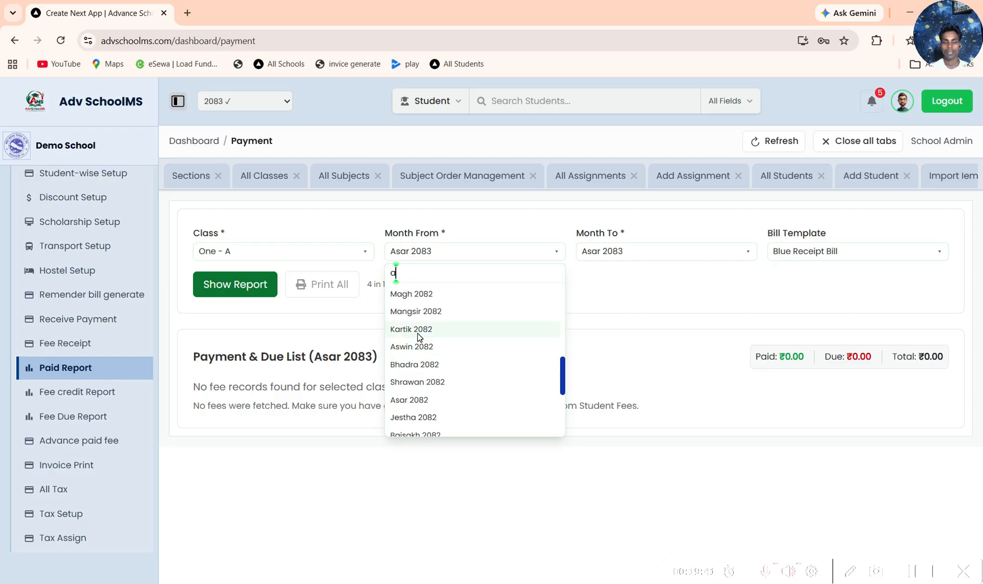
click(430, 344)
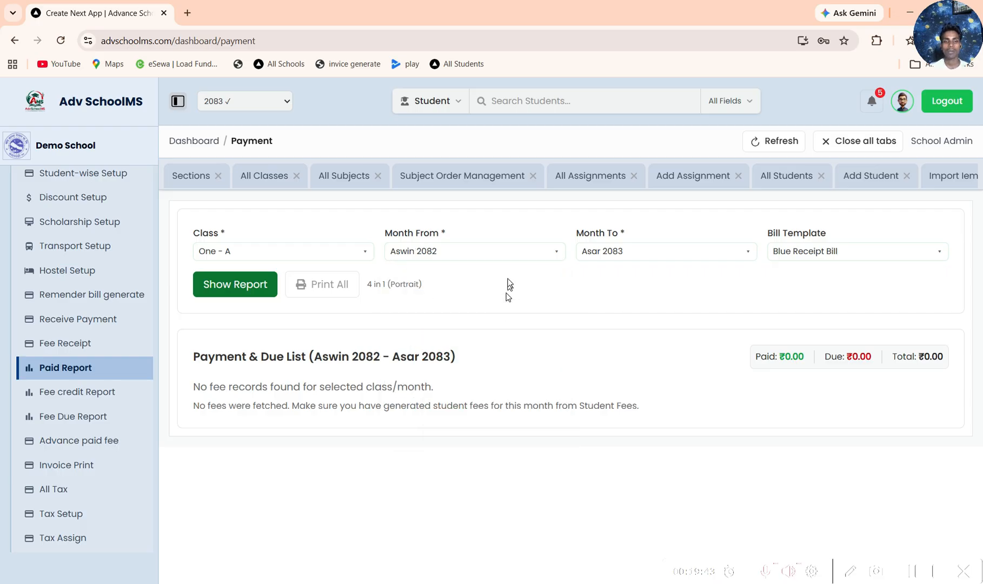
click(624, 254)
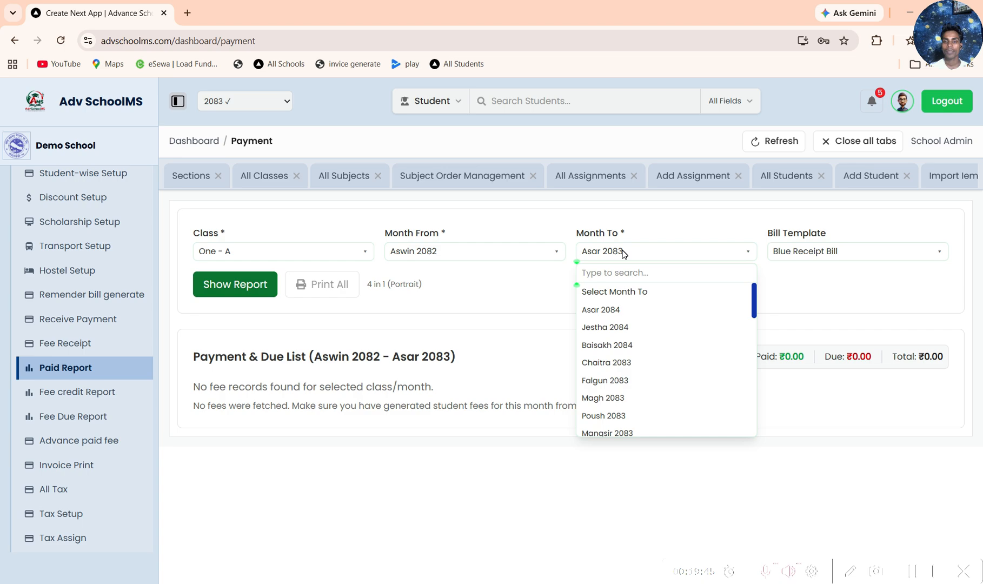
click(600, 368)
click(248, 285)
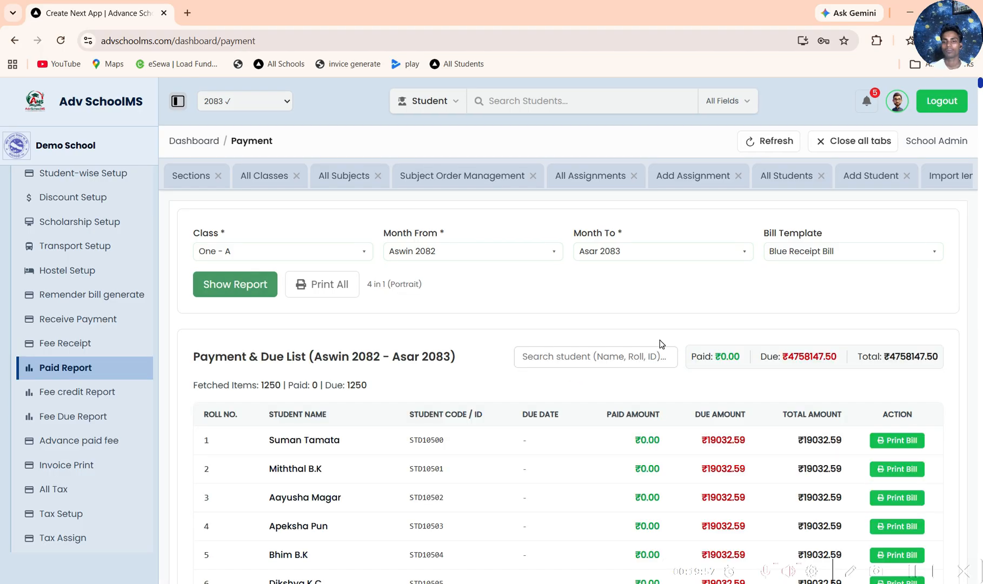
Step: Switch the layout of the bill preview below the student list to 2 in 1 (Landscape)
scroll(609, 395, down, 7)
scroll(609, 395, down, 20)
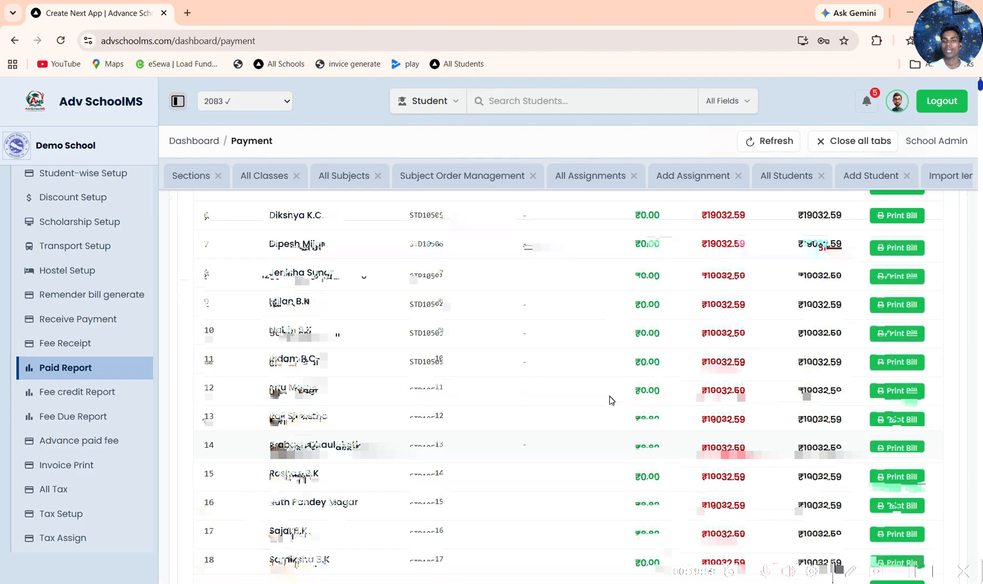
scroll(615, 378, down, 20)
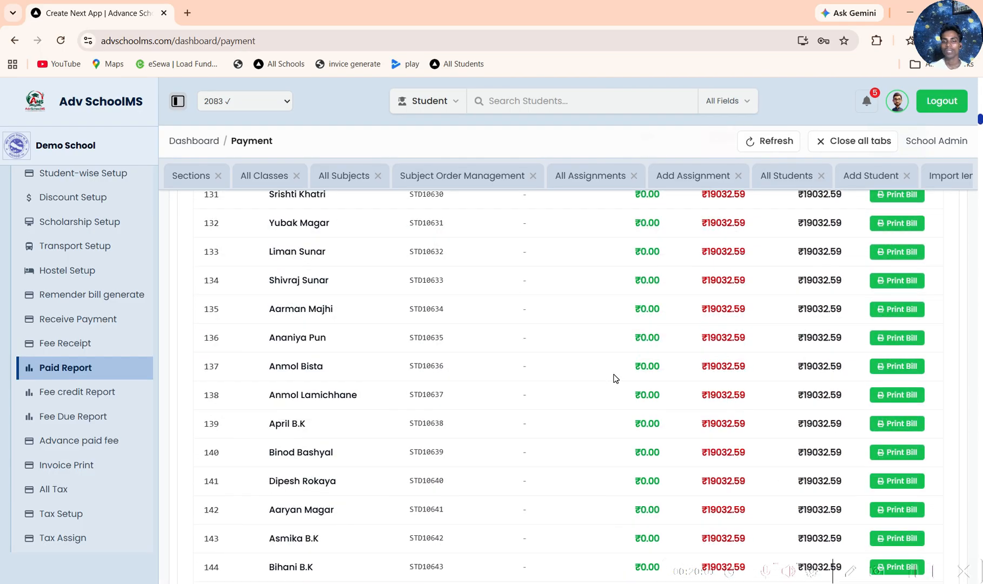
scroll(615, 382, down, 6)
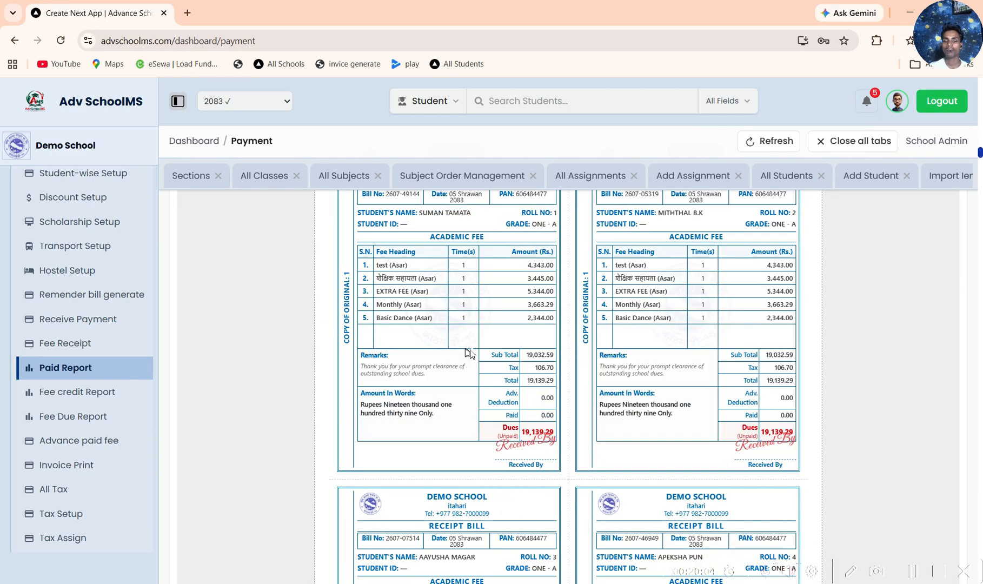
scroll(470, 354, up, 5)
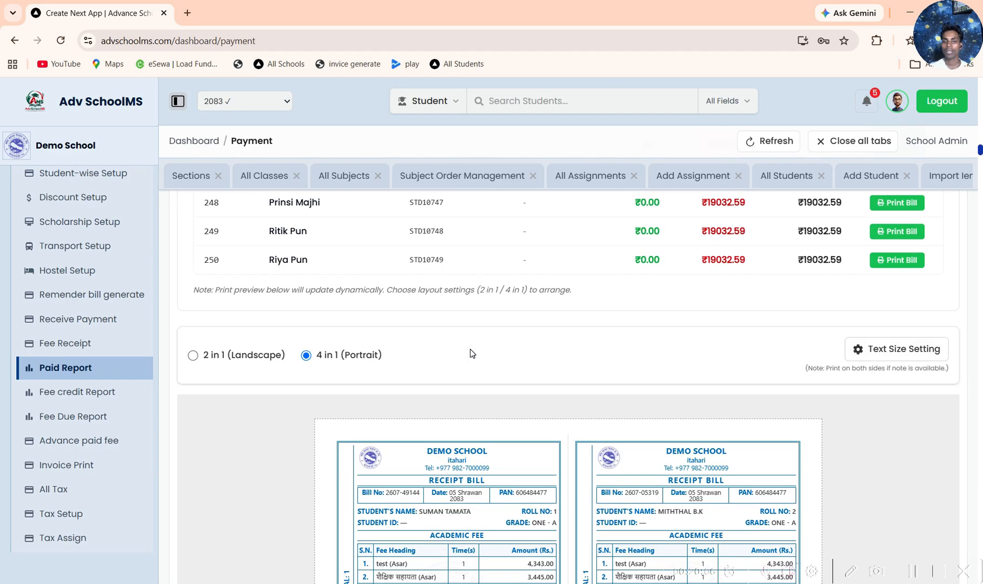
click(242, 356)
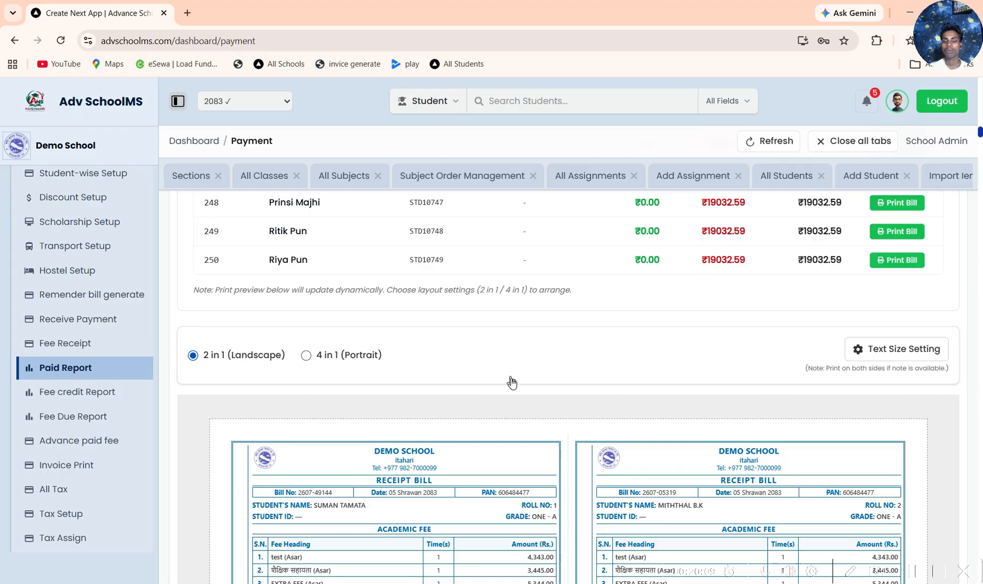
scroll(518, 389, down, 8)
Step: Preview the printed bill of the student with roll number 238, and cancel the print
scroll(823, 397, up, 10)
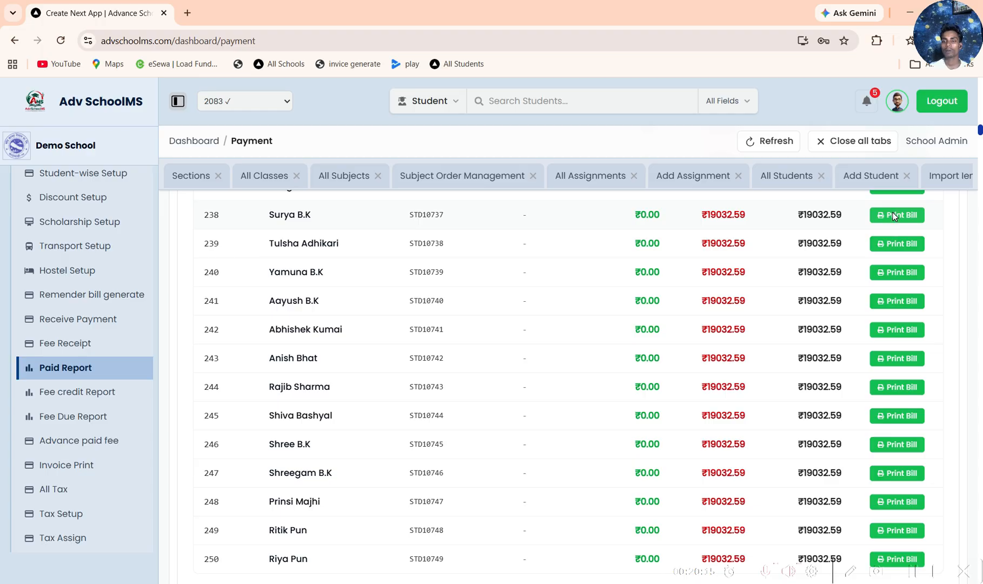
click(893, 216)
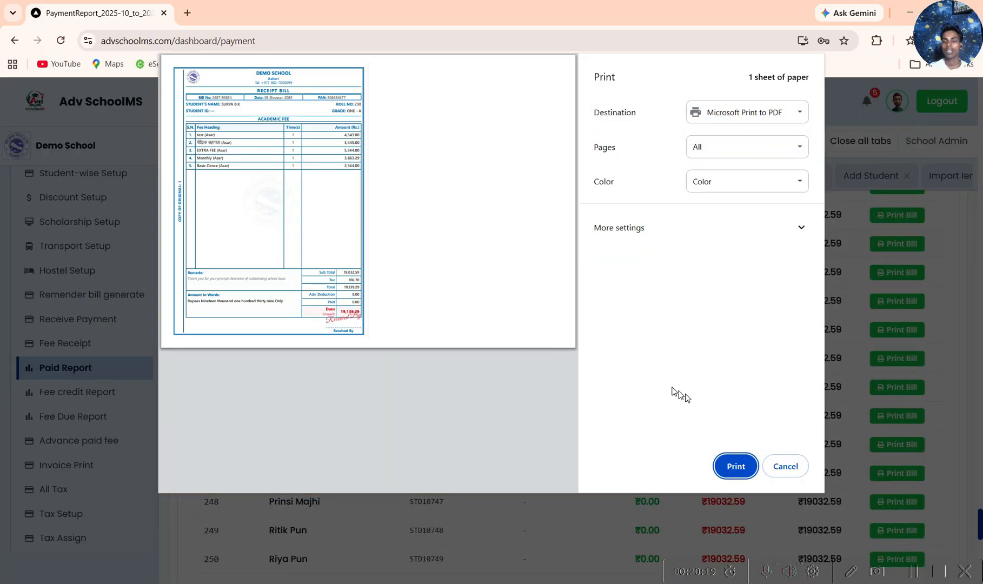
click(786, 468)
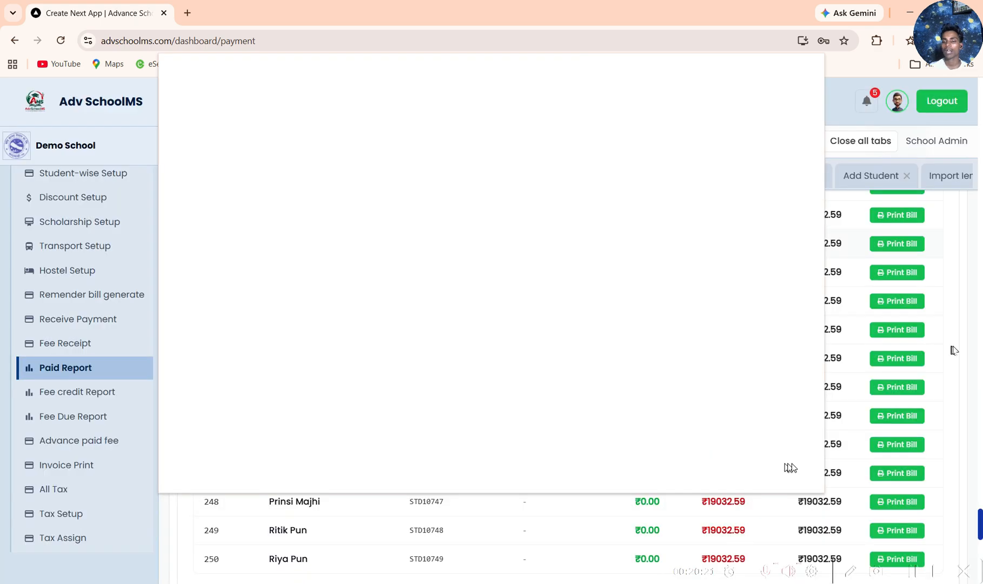
Step: Change the bill template of the Paid Report to Classic Reminder Bill
scroll(954, 351, up, 20)
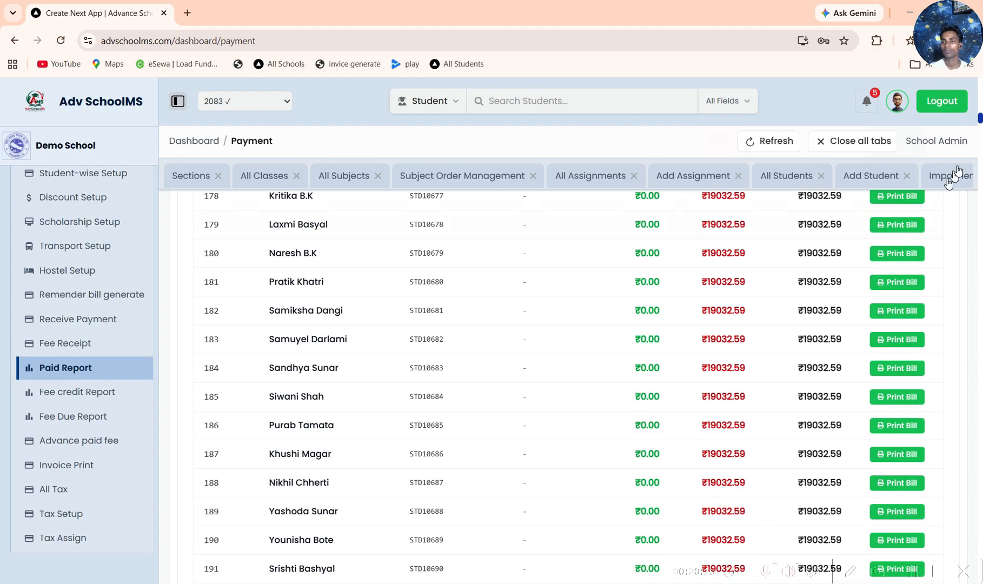
scroll(900, 292, up, 20)
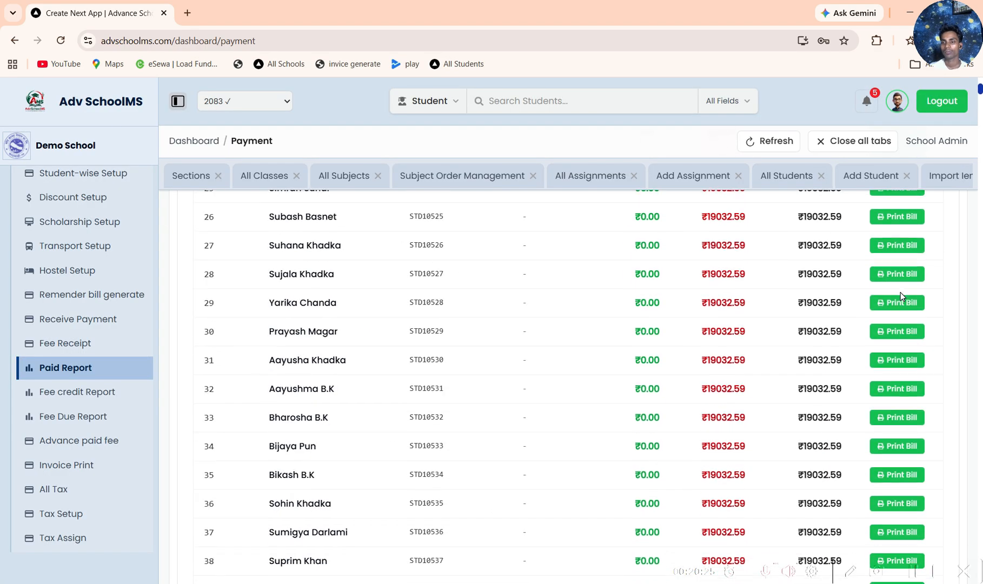
scroll(900, 292, up, 15)
click(860, 251)
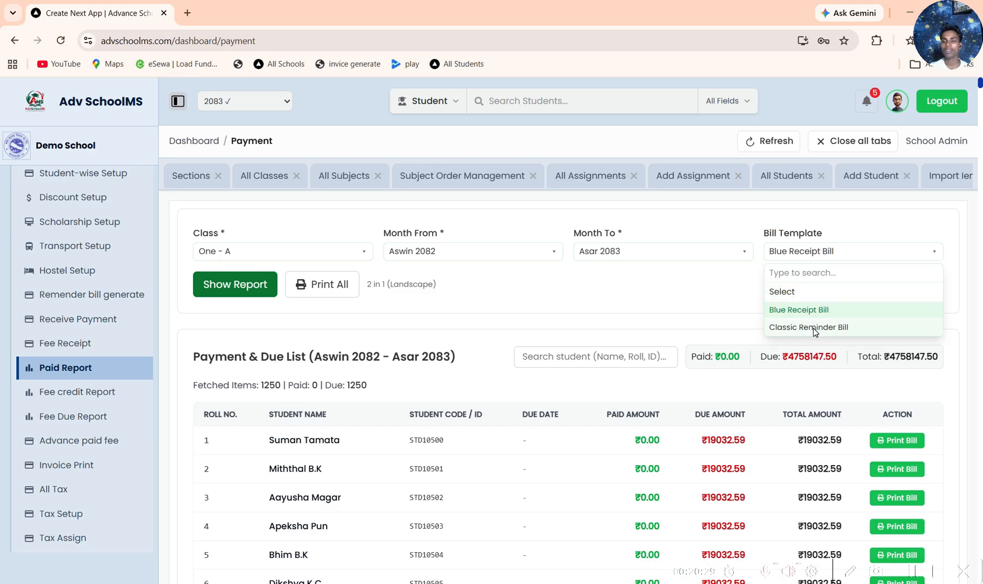
click(813, 328)
Step: Preview the printed bill of the student with roll number 29, check the student's name on it, and cancel the print
scroll(926, 323, down, 15)
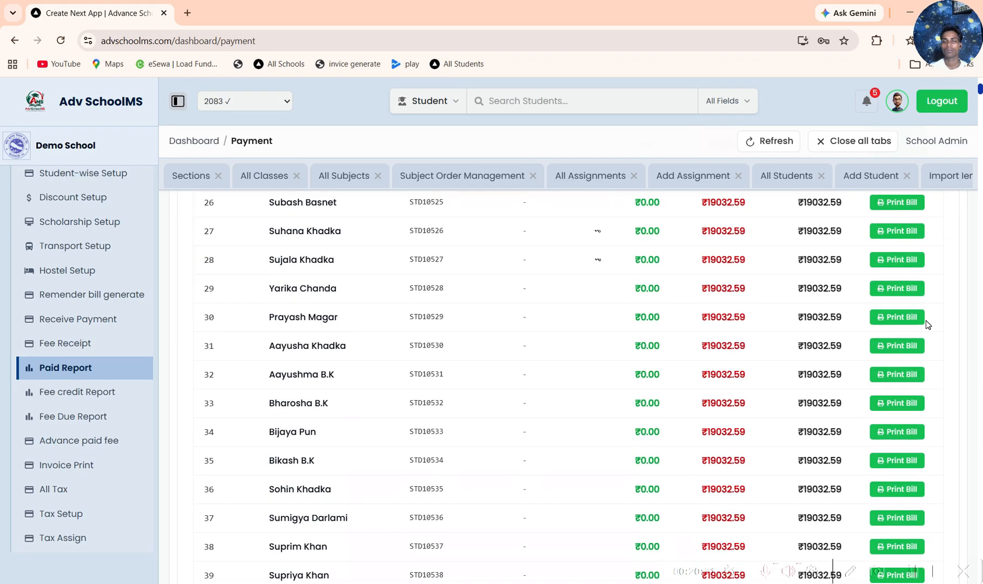
click(901, 289)
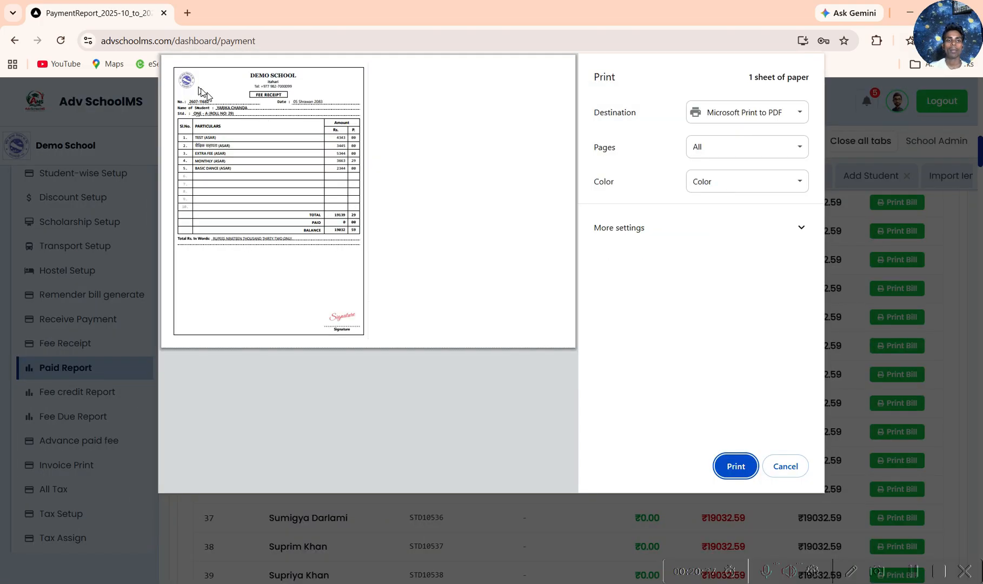
drag(192, 107, 246, 110)
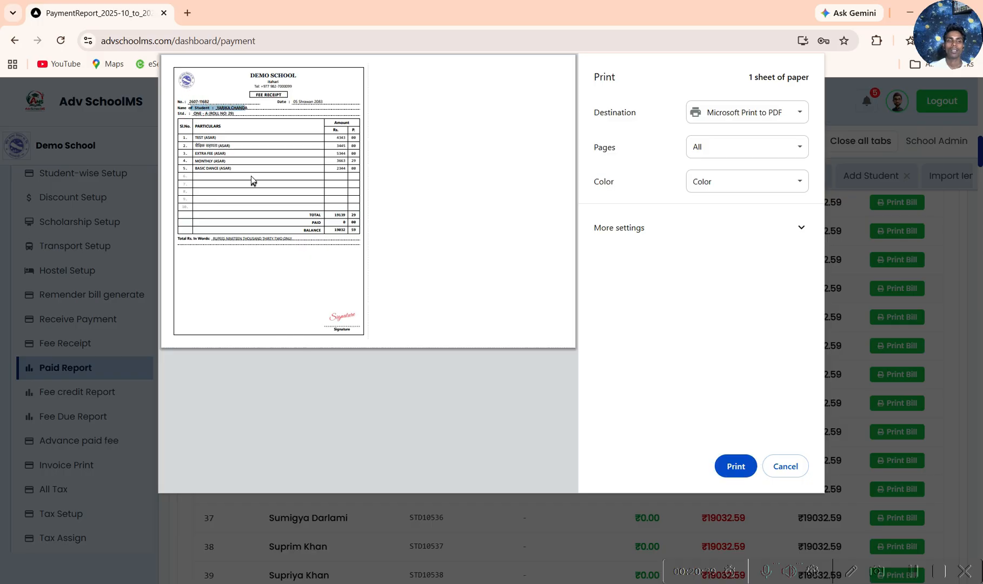
click(251, 176)
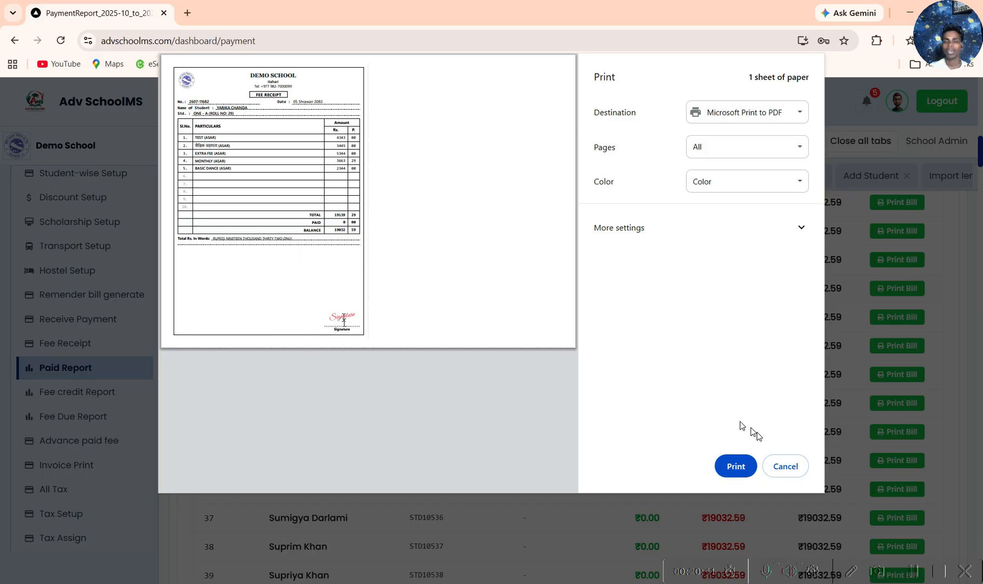
click(786, 467)
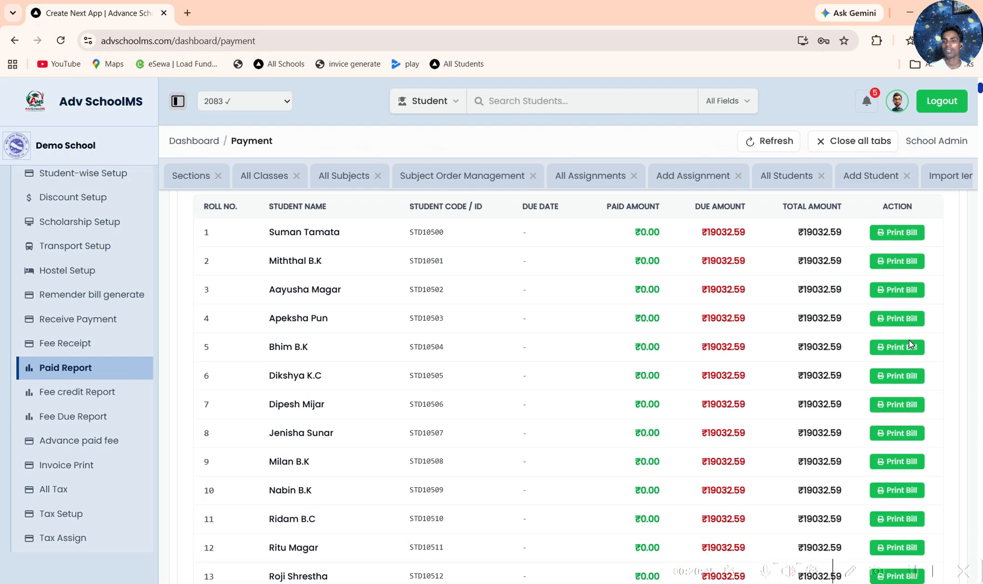
scroll(910, 341, up, 5)
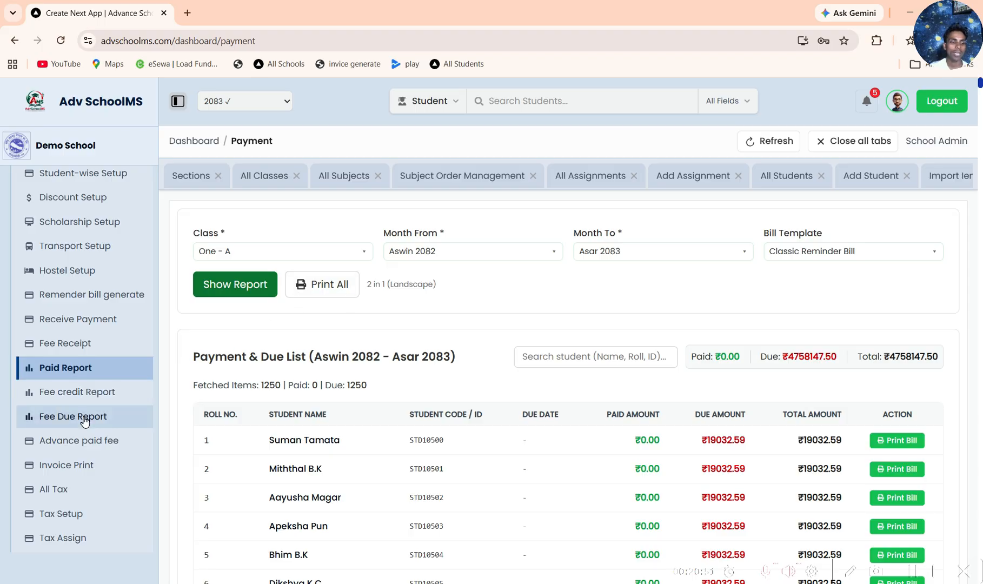
Step: Open the Fee Credit Report and show the students of class One, section A
click(92, 393)
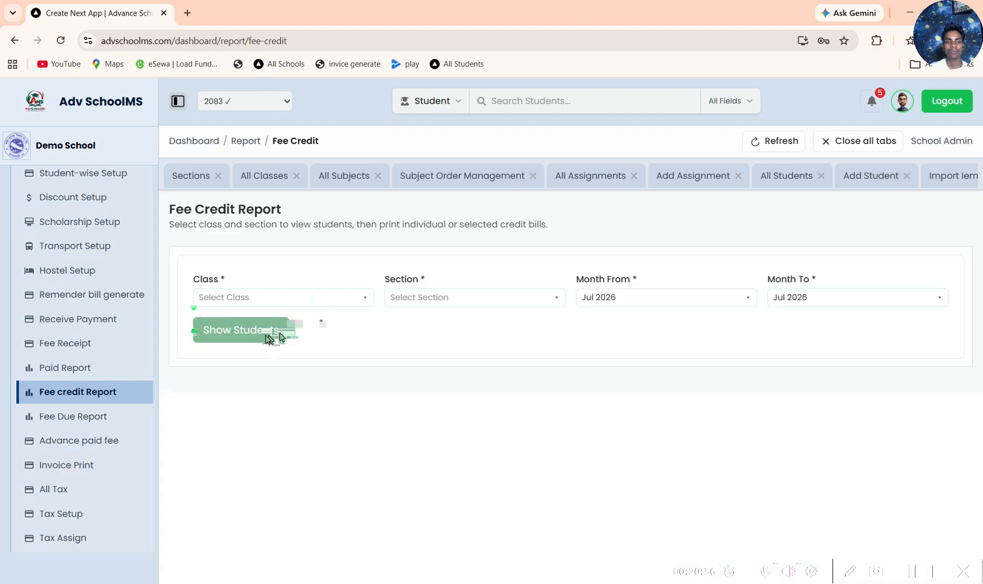
click(253, 304)
click(254, 301)
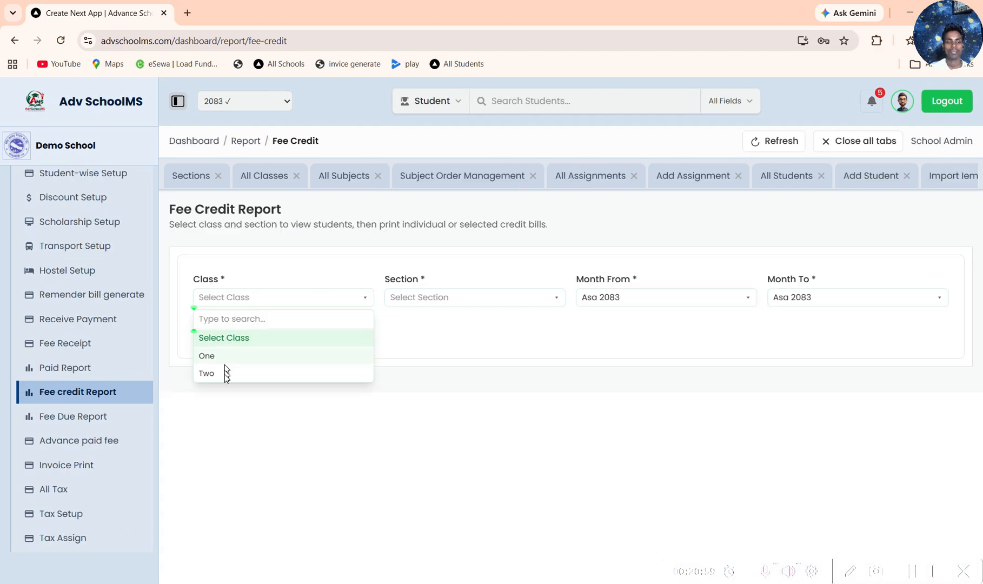
click(226, 357)
click(418, 303)
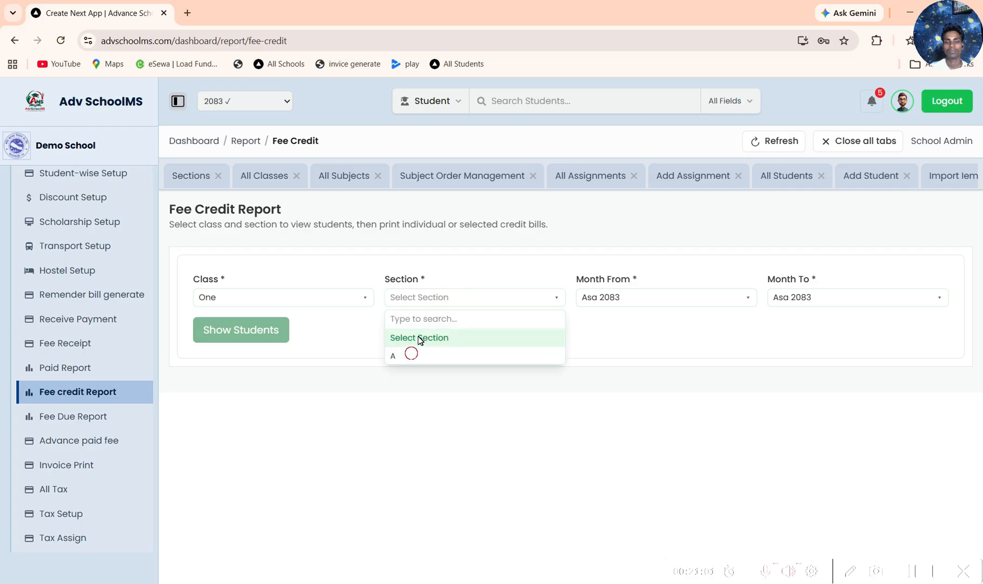
click(412, 355)
click(266, 331)
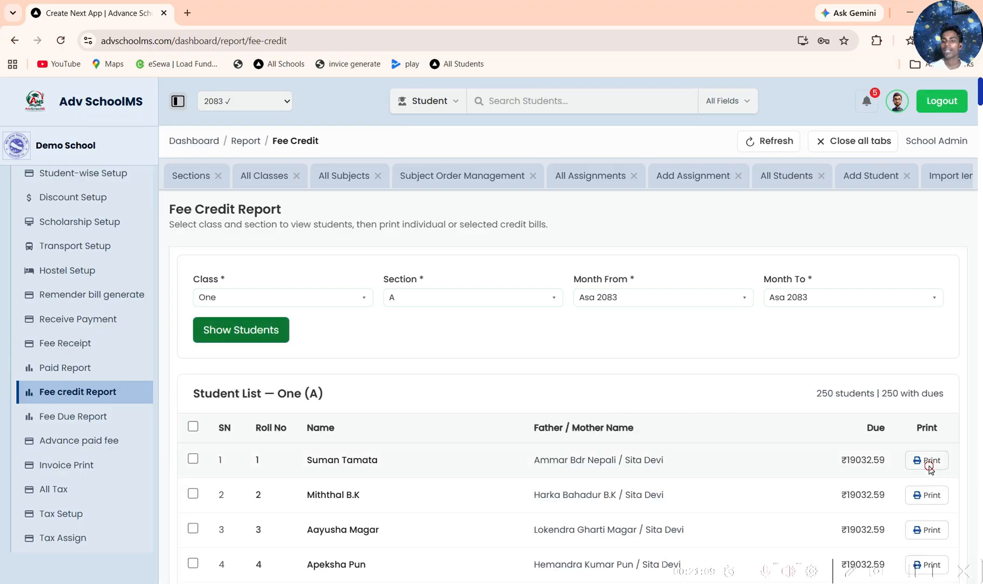
Step: Preview the printed credit bill of the first student in the list, and cancel the print
click(926, 460)
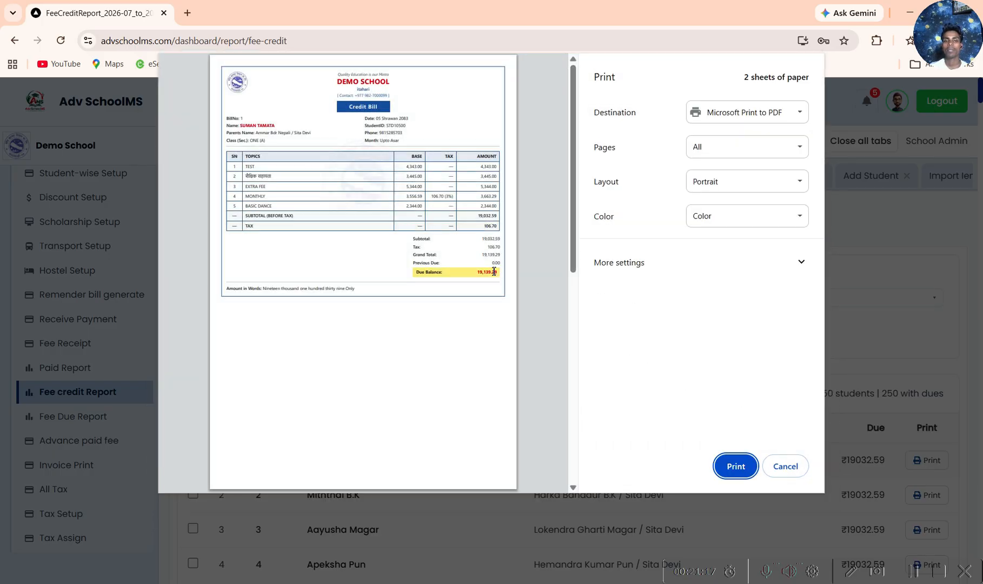
click(785, 466)
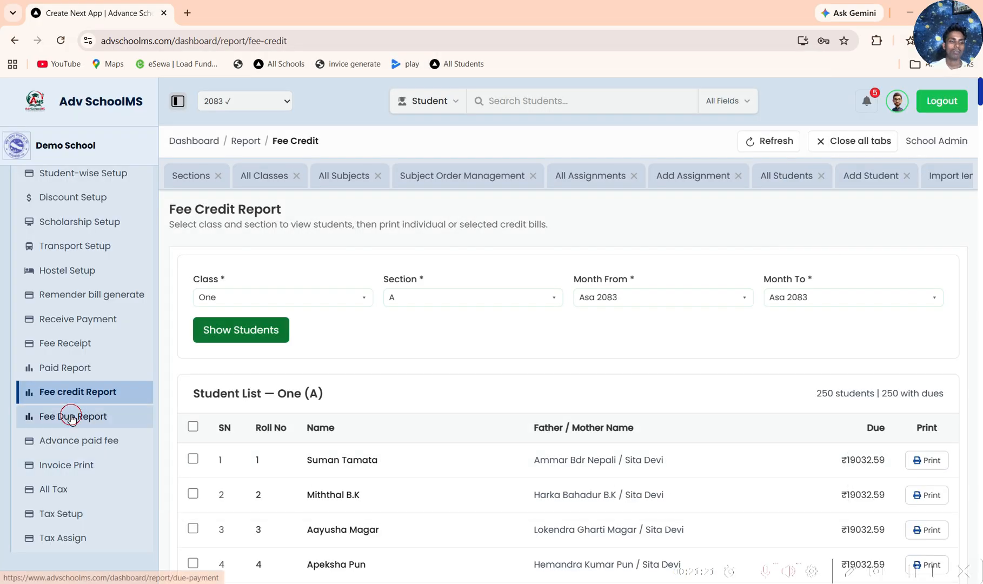
Step: Open the Fee Due Report and show the due list of class One - A for Asar 2083
click(72, 416)
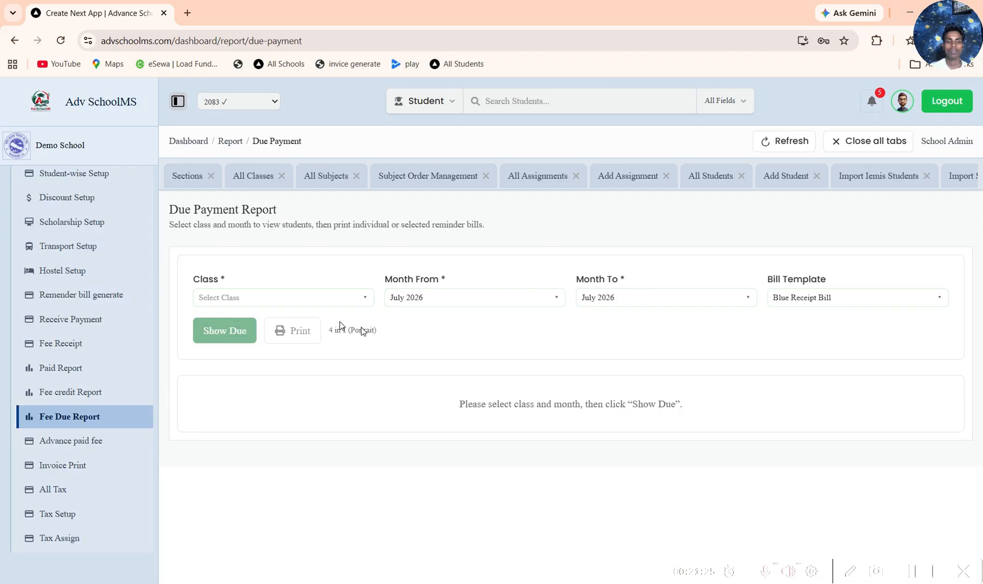
click(321, 301)
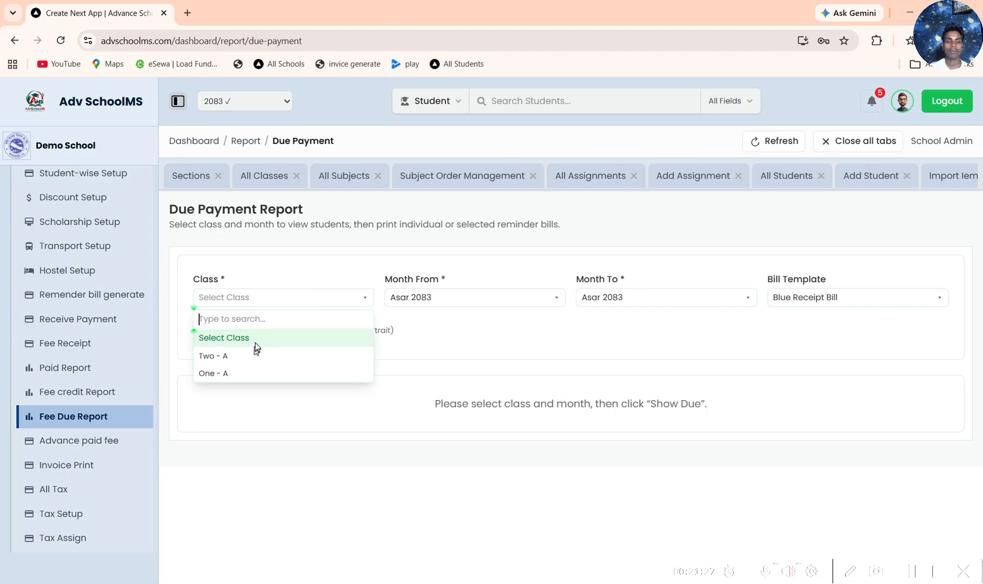
click(237, 372)
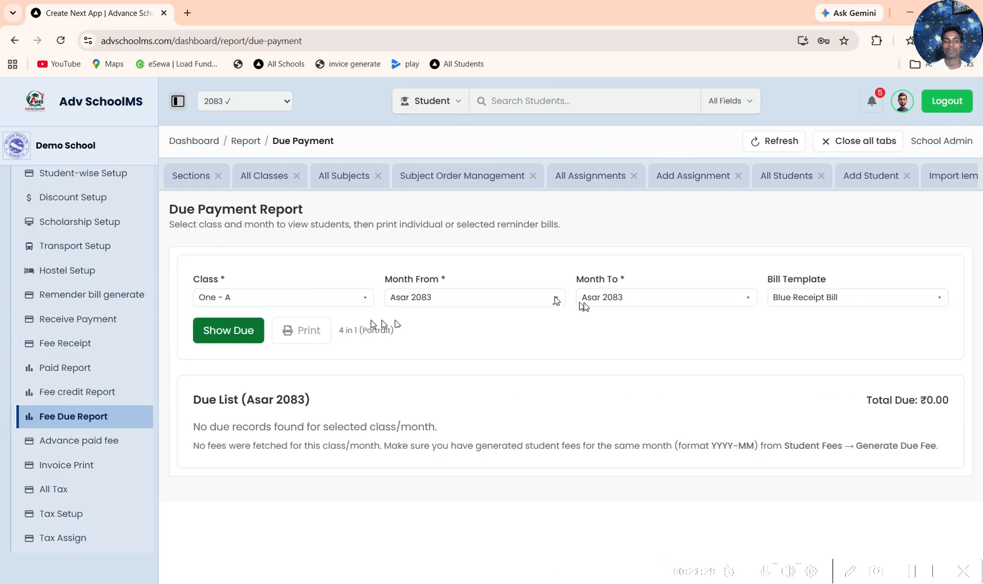
click(240, 334)
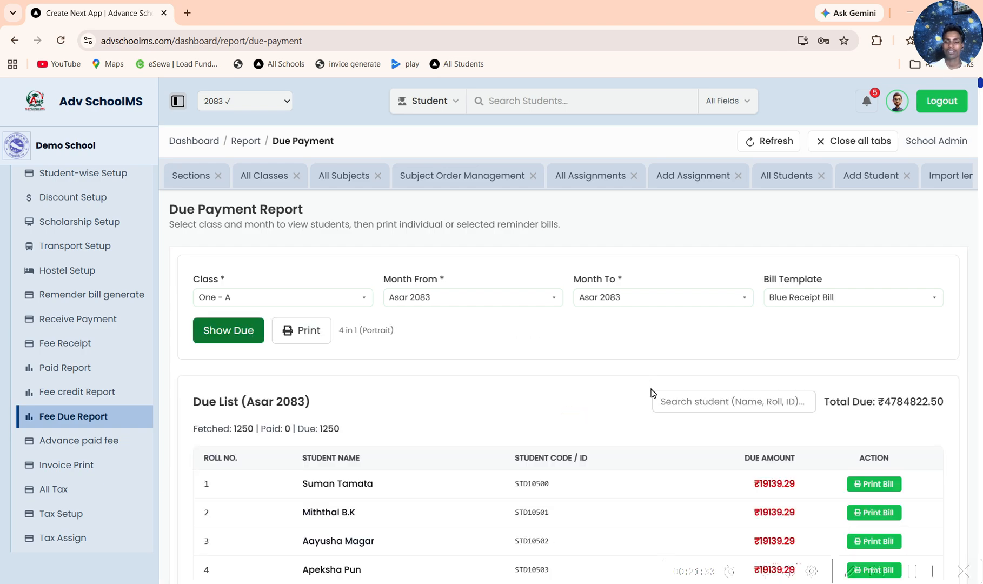
Step: Open the print preview of a student's due bill, cancel the print and look further down the due list
scroll(856, 401, down, 8)
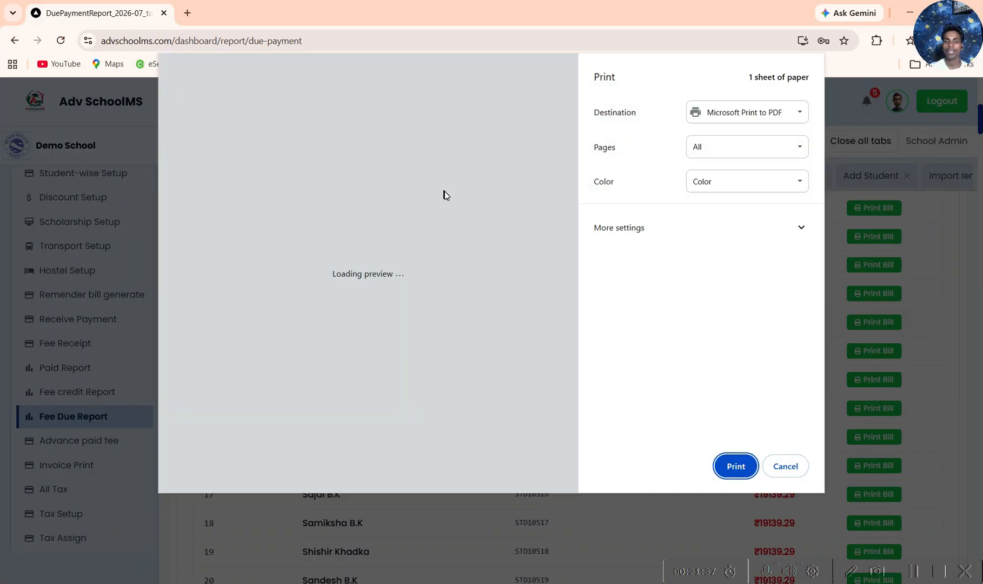
click(795, 466)
scroll(976, 315, down, 6)
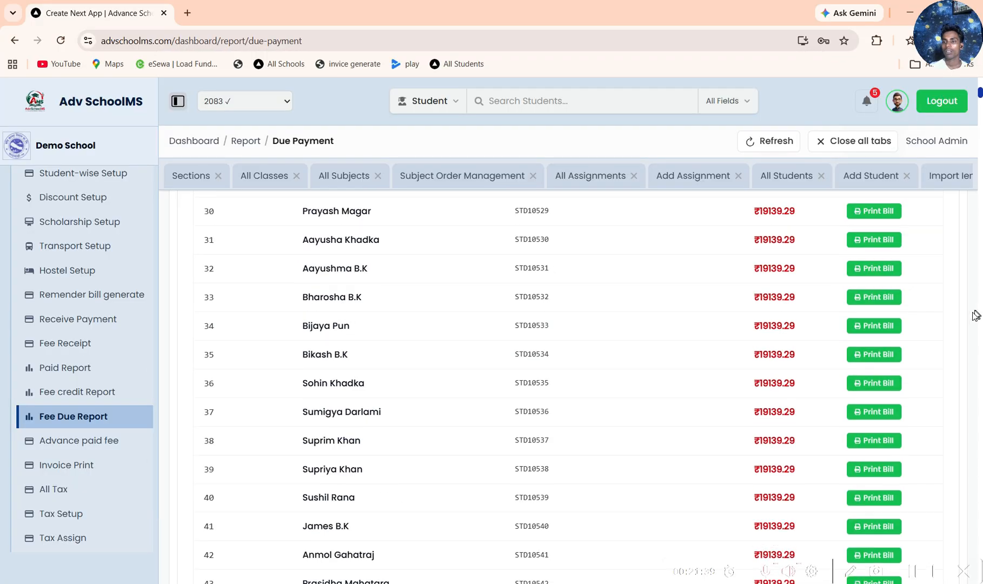
Step: Switch the due bill print layout to 2 in 1 (Landscape) and look over the arranged bills
scroll(721, 292, down, 20)
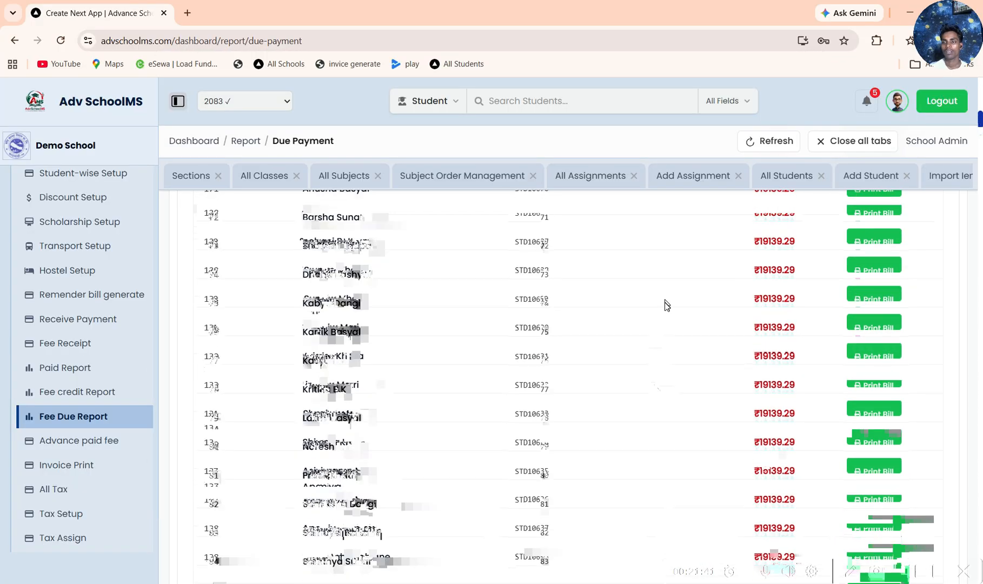
scroll(655, 389, down, 15)
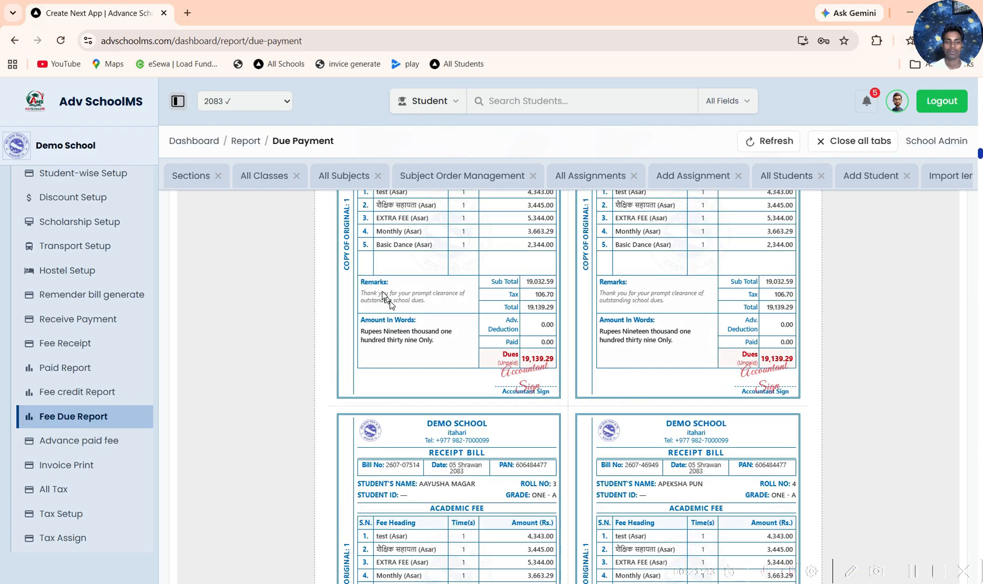
scroll(386, 297, up, 10)
click(238, 431)
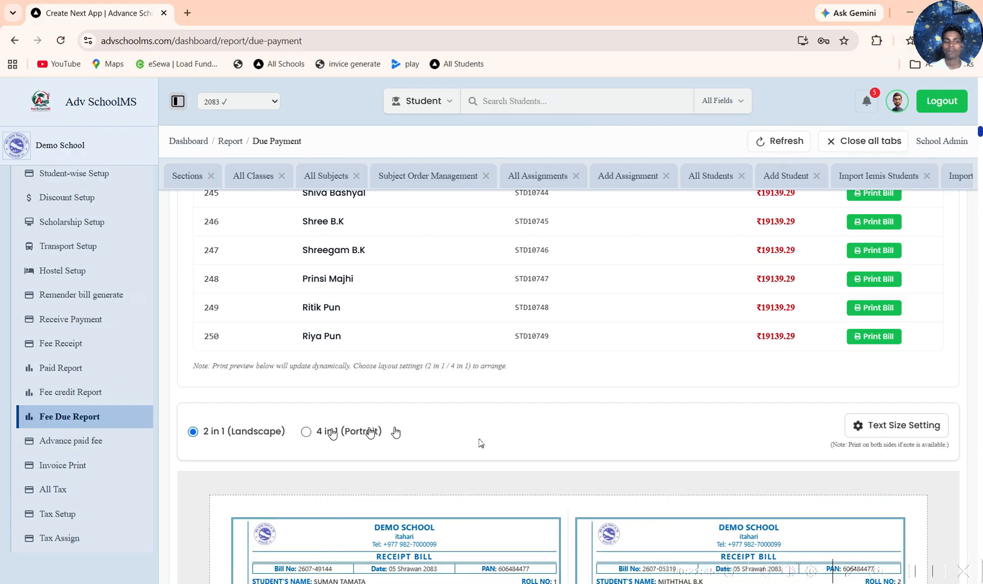
scroll(881, 346, down, 10)
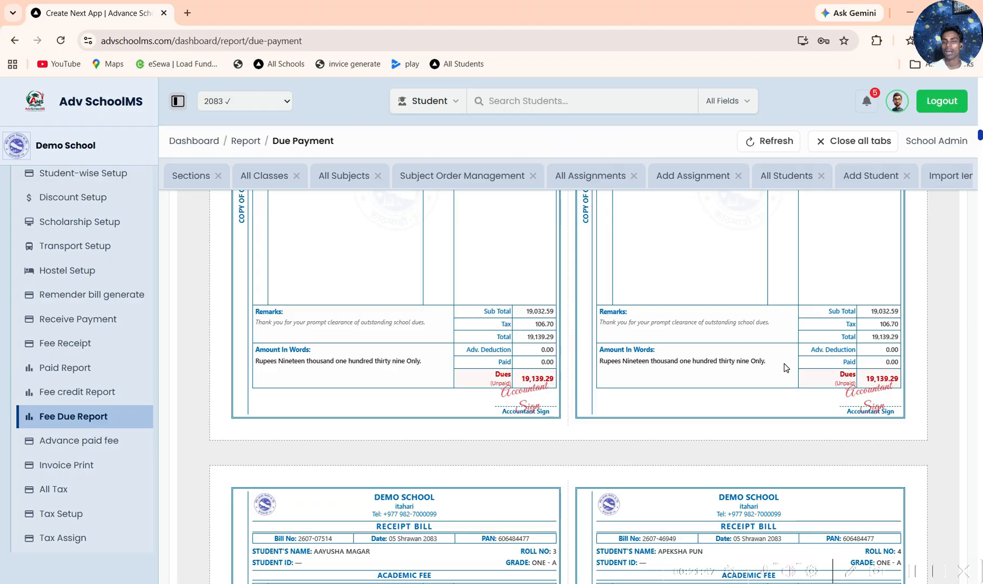
Step: Preview the printed due bill of the last student in the list, cancel the print and look through the bills below
scroll(785, 367, up, 10)
click(869, 395)
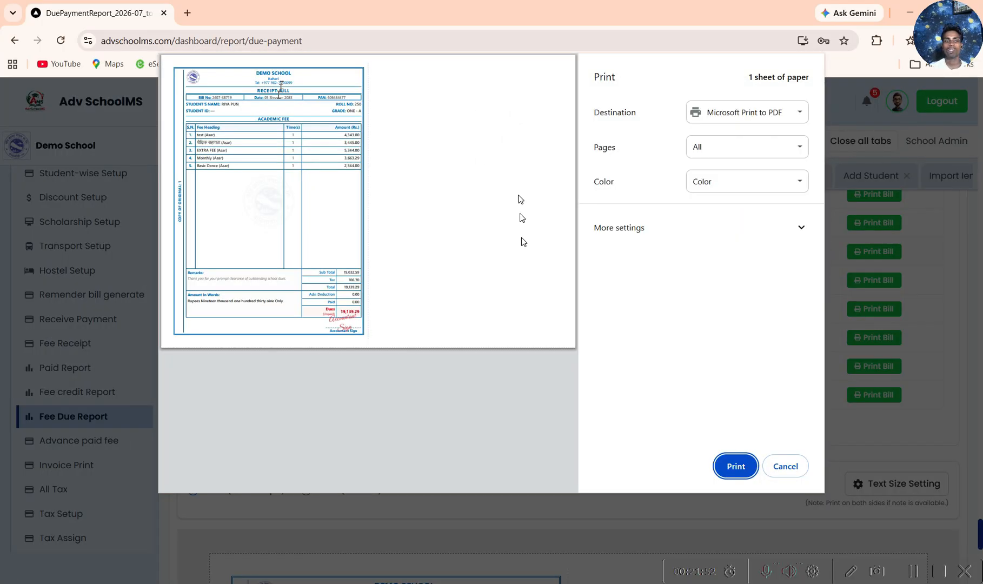
click(802, 471)
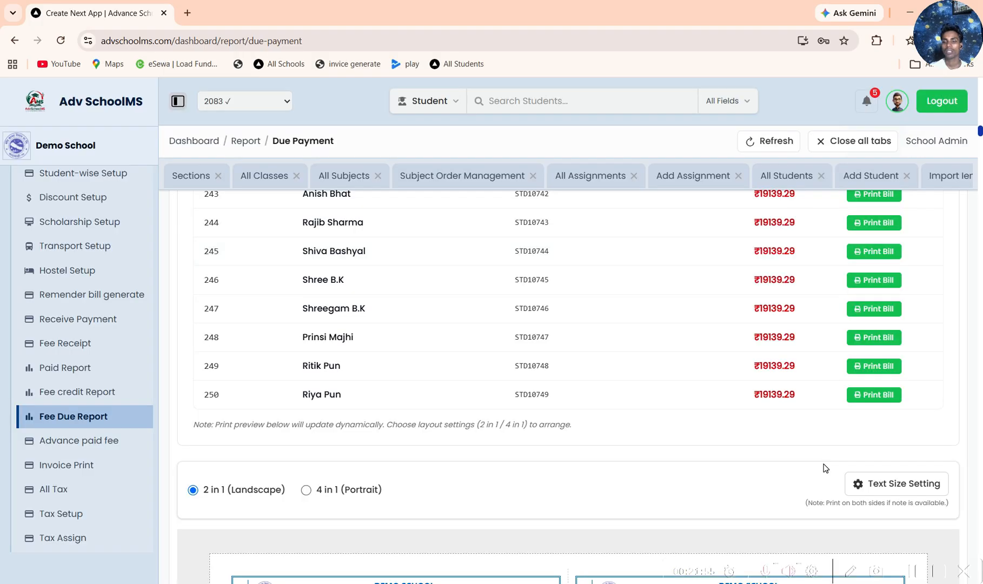
scroll(825, 468, down, 10)
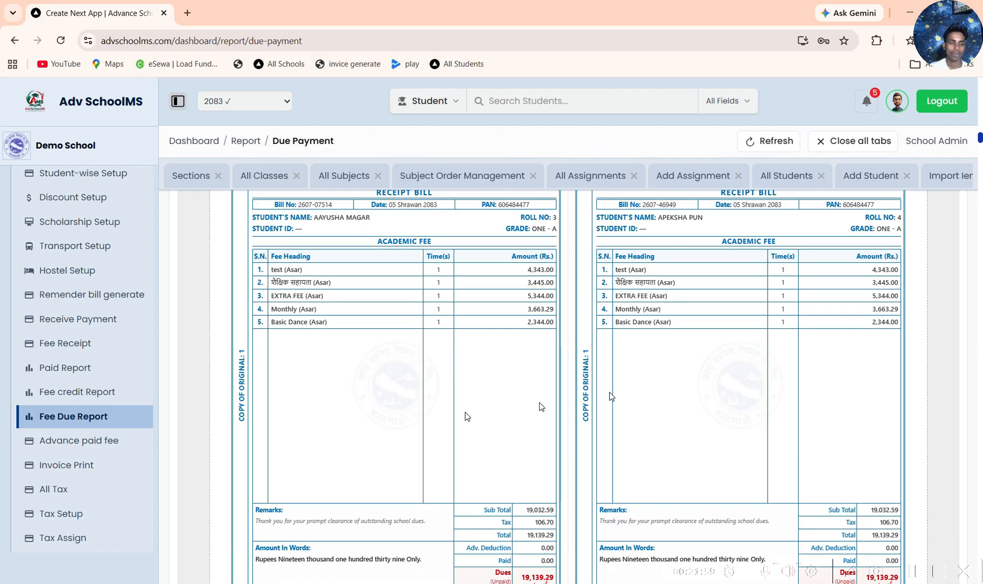
Step: Open the Advance Paid Fee Report and show the report for class Two - A with only wallet balances
click(101, 441)
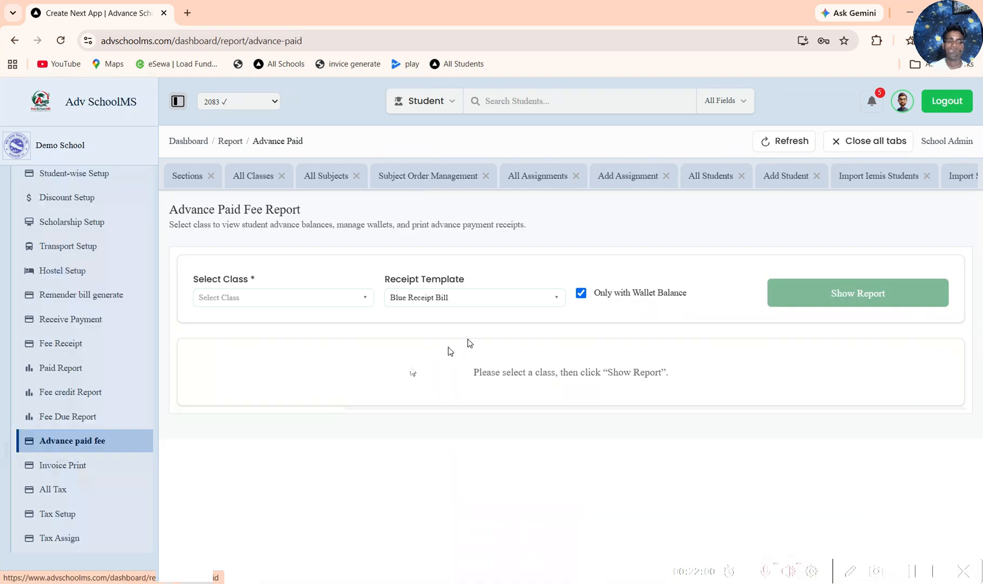
click(329, 298)
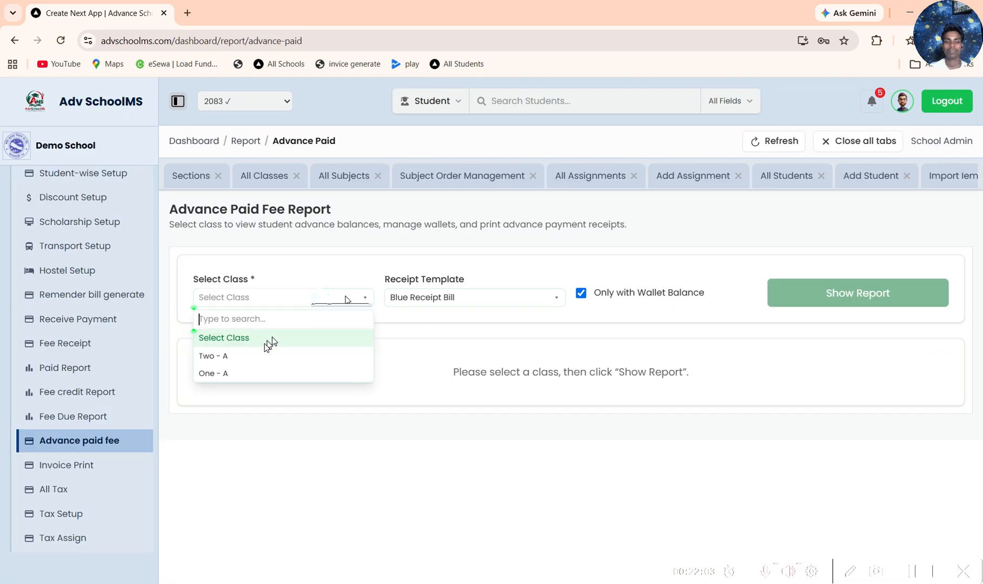
click(242, 356)
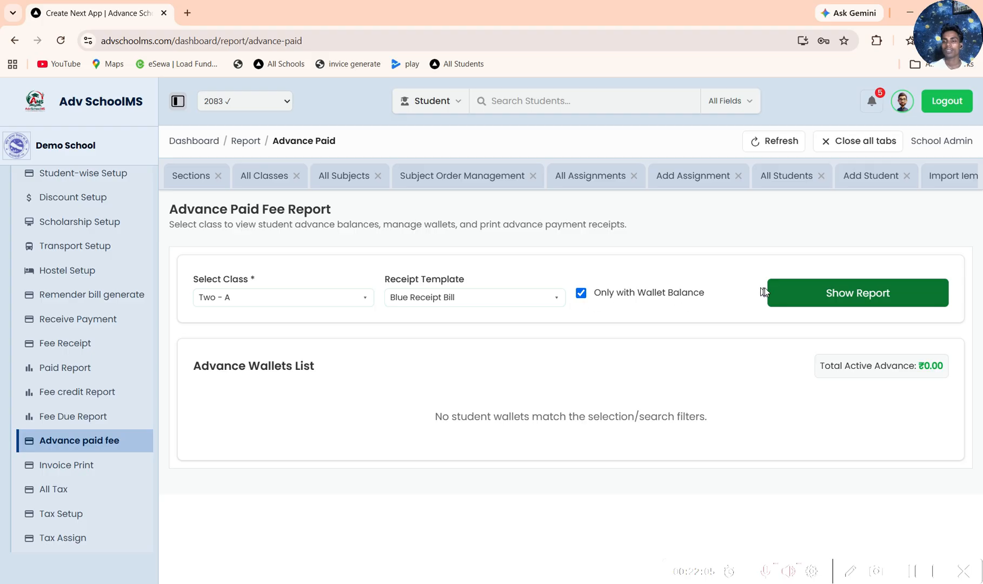
click(876, 292)
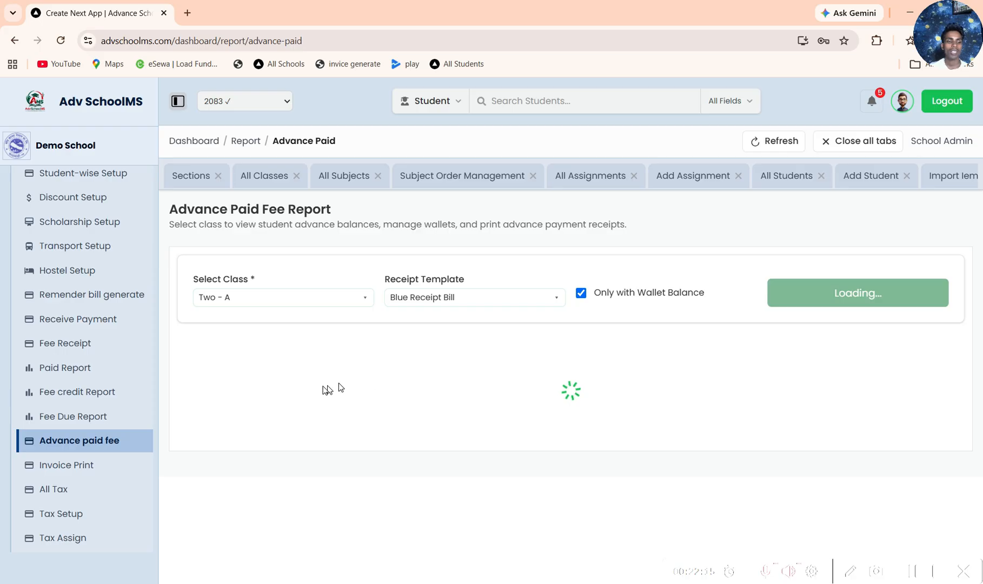
Step: Open Invoice Print and show the students of class One, section A for Asa 2083
click(79, 467)
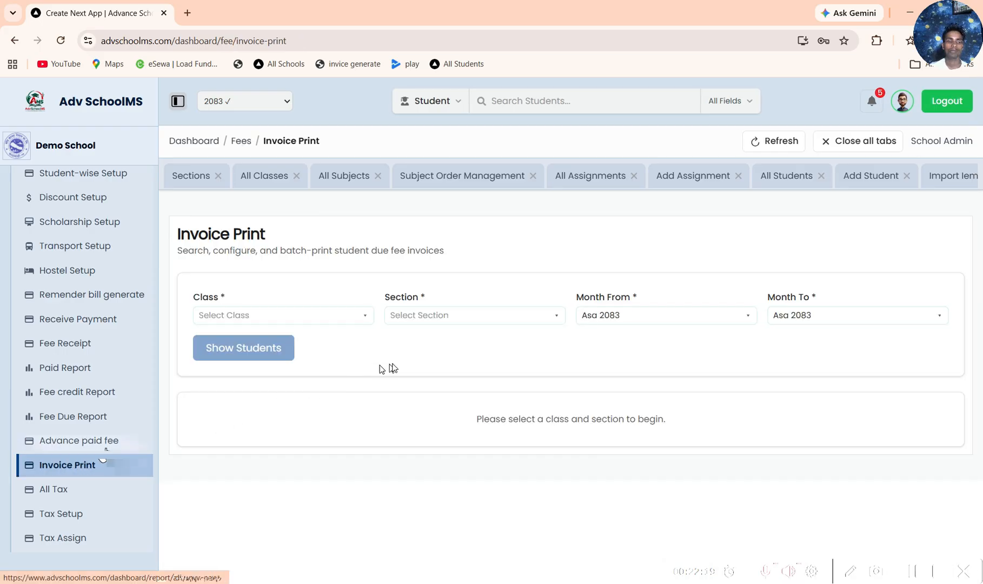
click(366, 318)
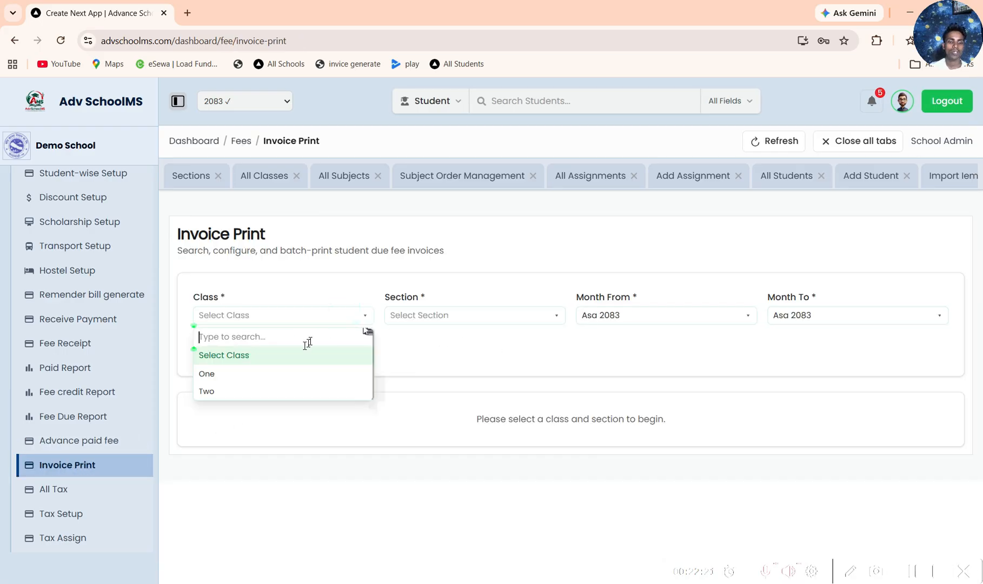
click(238, 374)
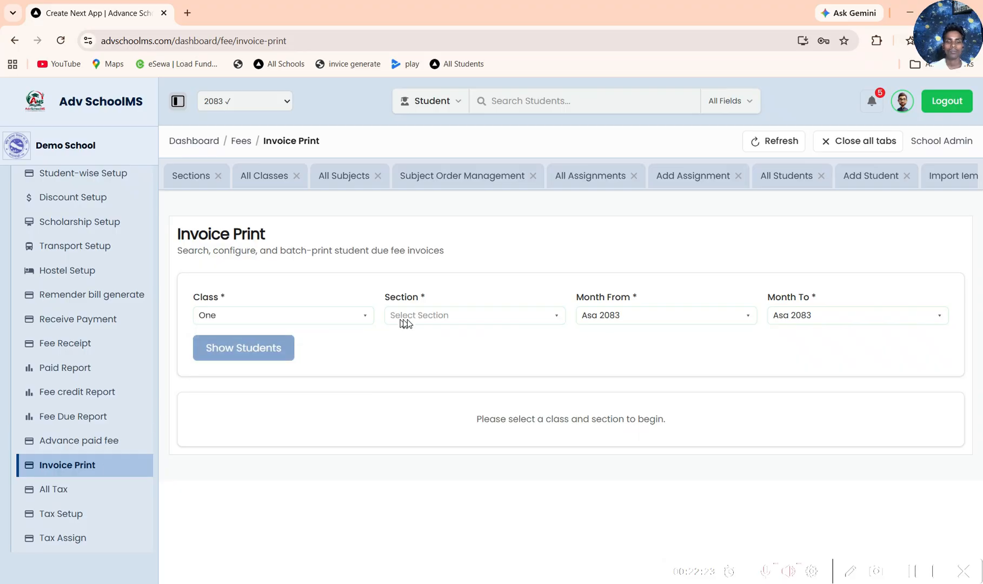
click(410, 356)
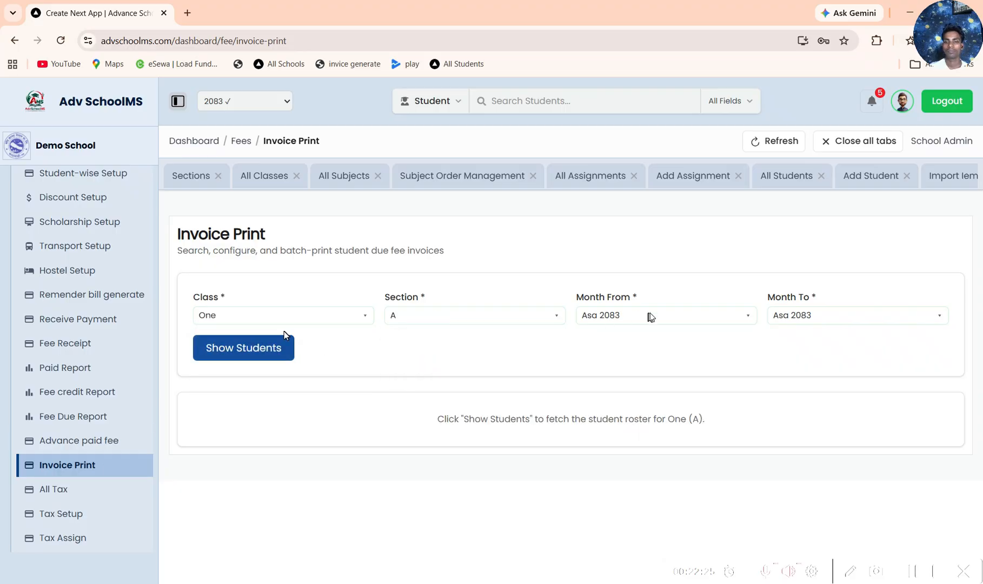
click(282, 334)
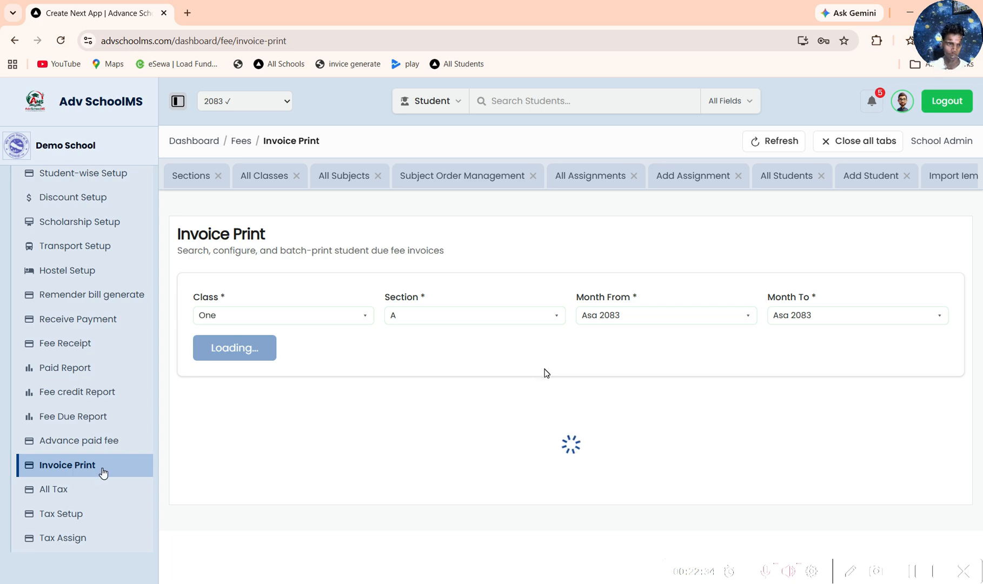
Step: Open the All Tax list and examine the rate of the configured tax
click(72, 494)
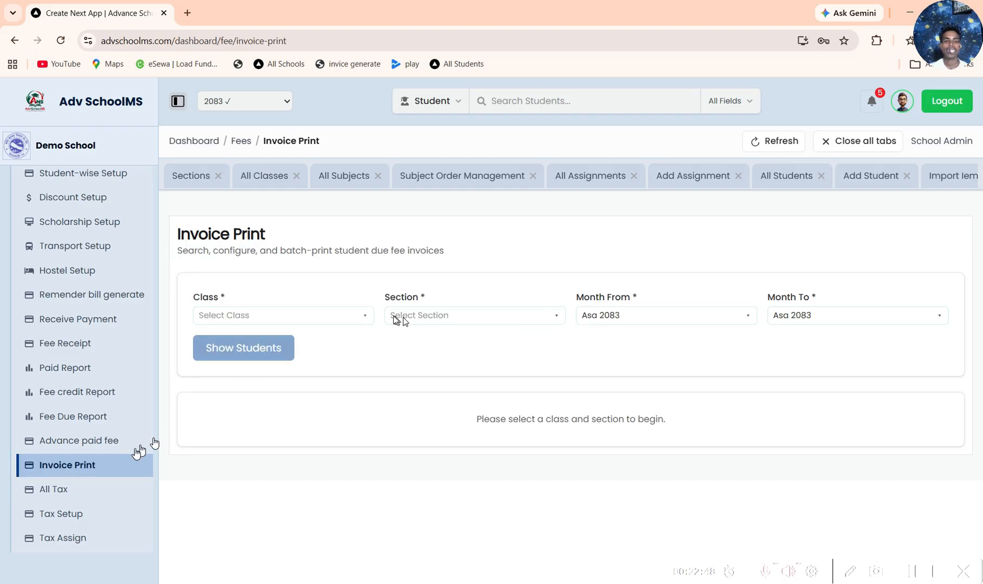
click(86, 490)
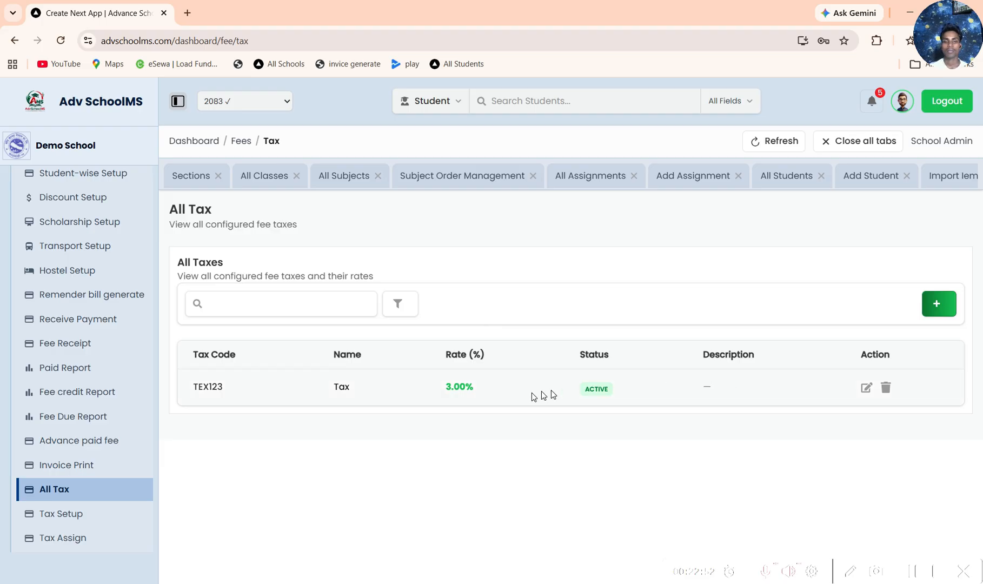
click(447, 387)
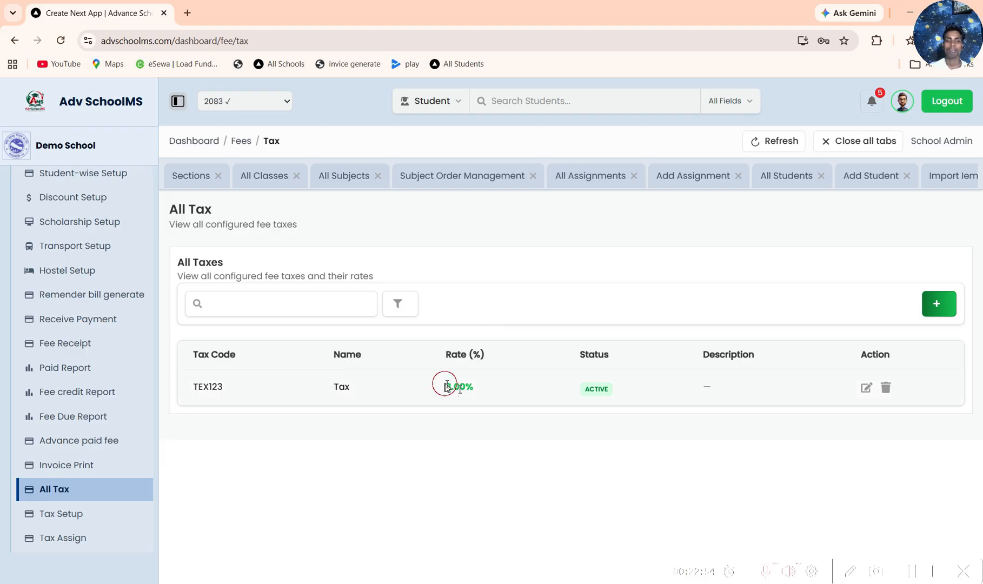
drag(446, 385, 412, 393)
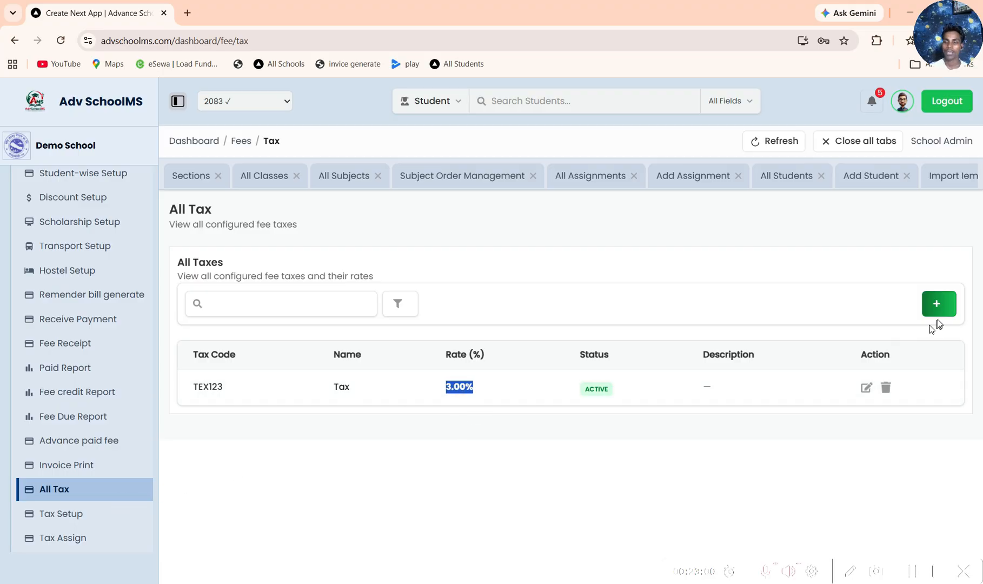
Step: Start adding a tax and look at the Tax Name and Tax Code fields of the Tax Setup form
scroll(93, 520, down, 3)
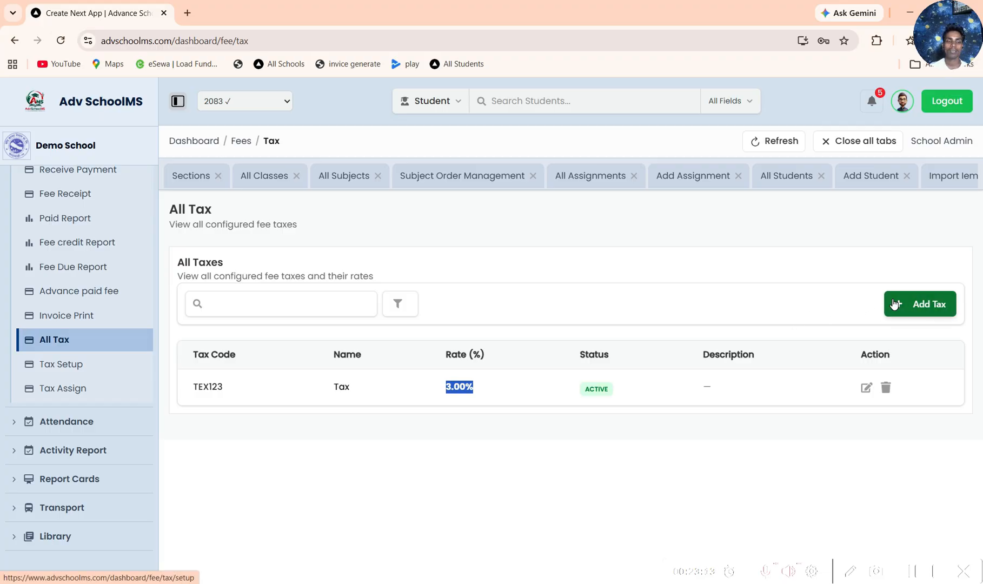
click(919, 304)
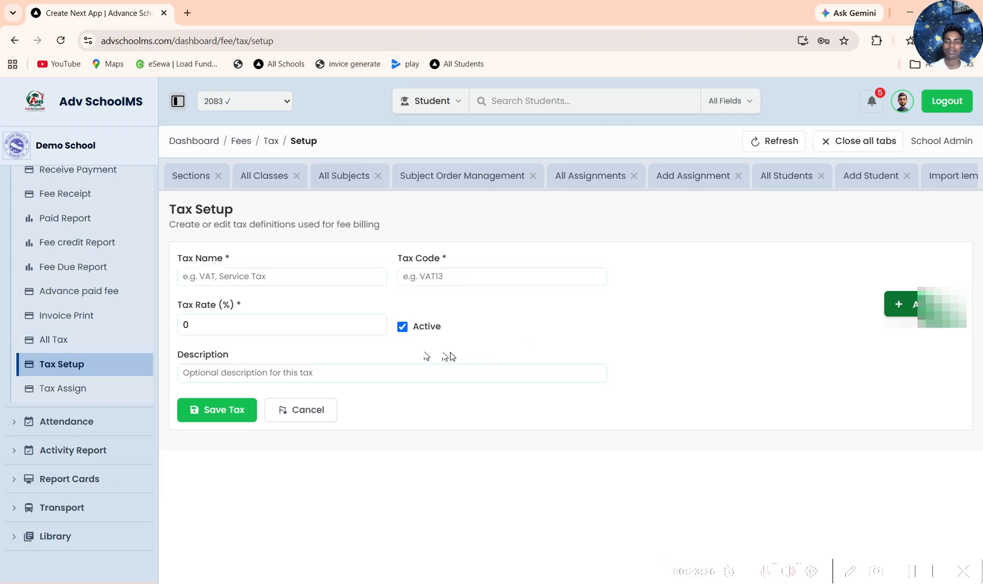
click(300, 278)
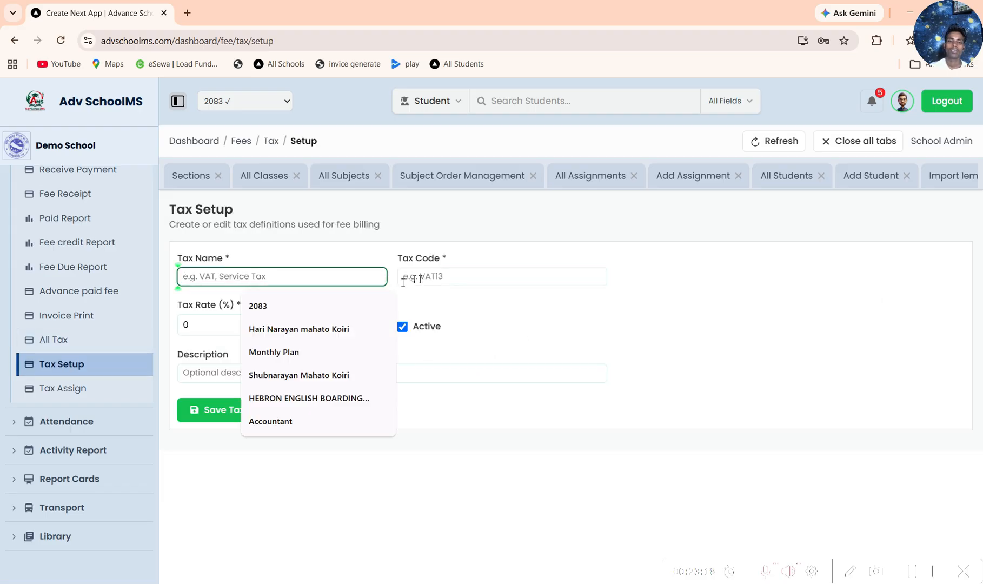
click(459, 276)
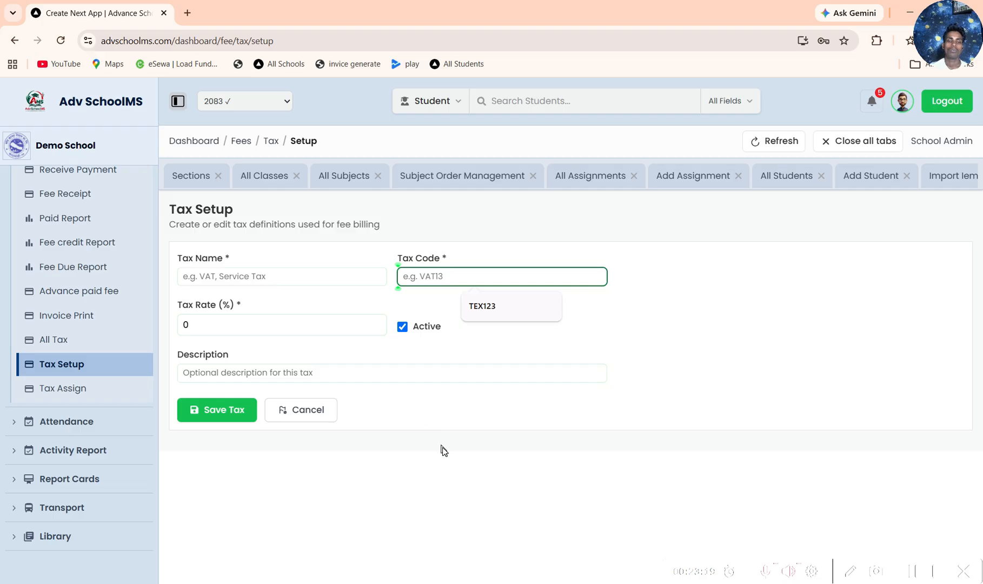
click(345, 254)
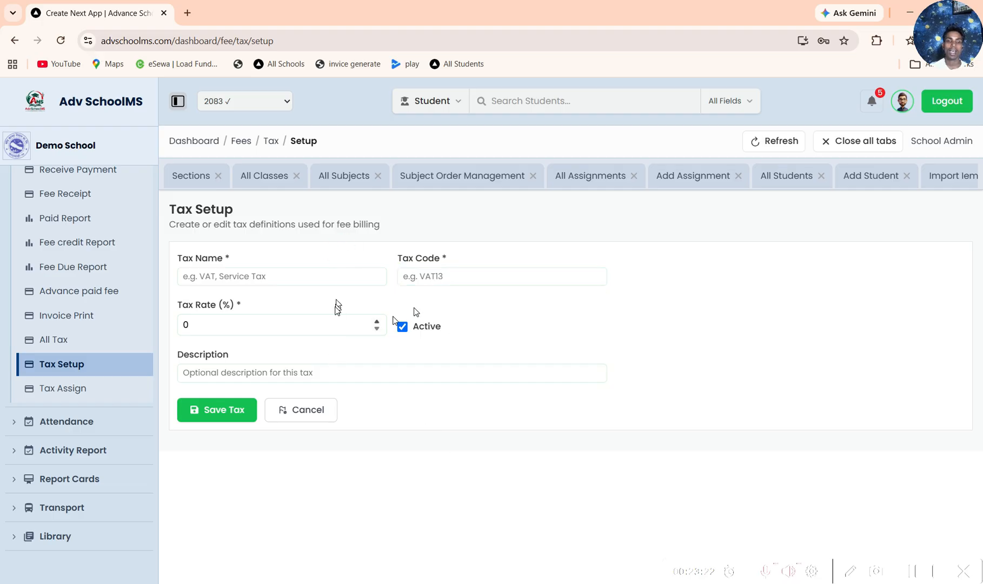
Step: Open Tax Assign and examine which tax is assigned to the Monthly fee type
click(78, 394)
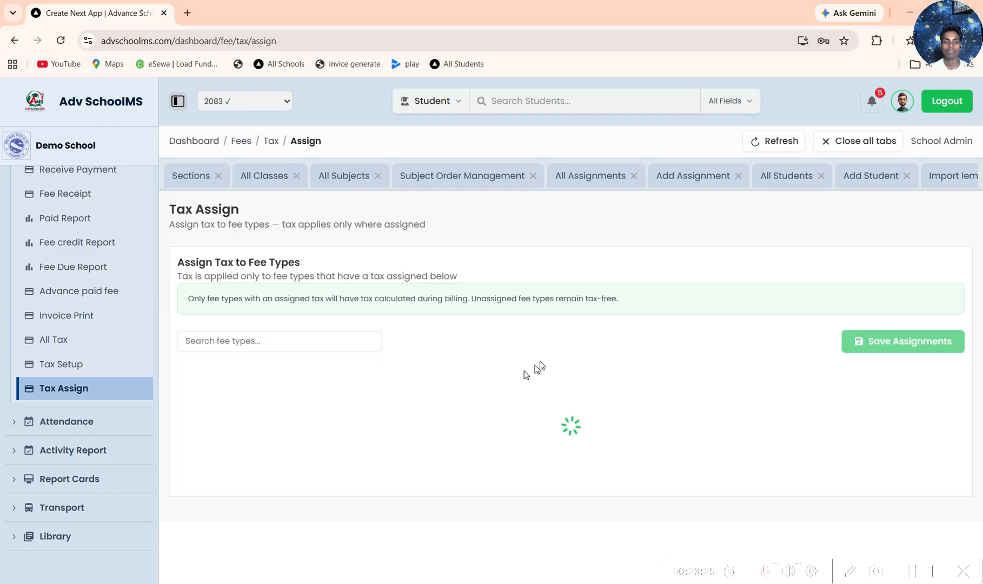
scroll(539, 419, down, 2)
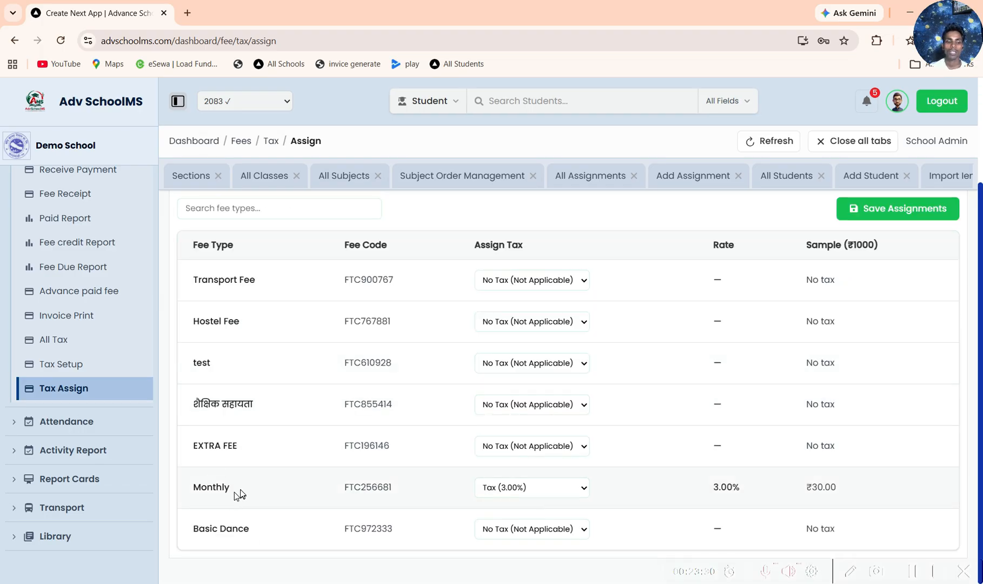
double_click(226, 488)
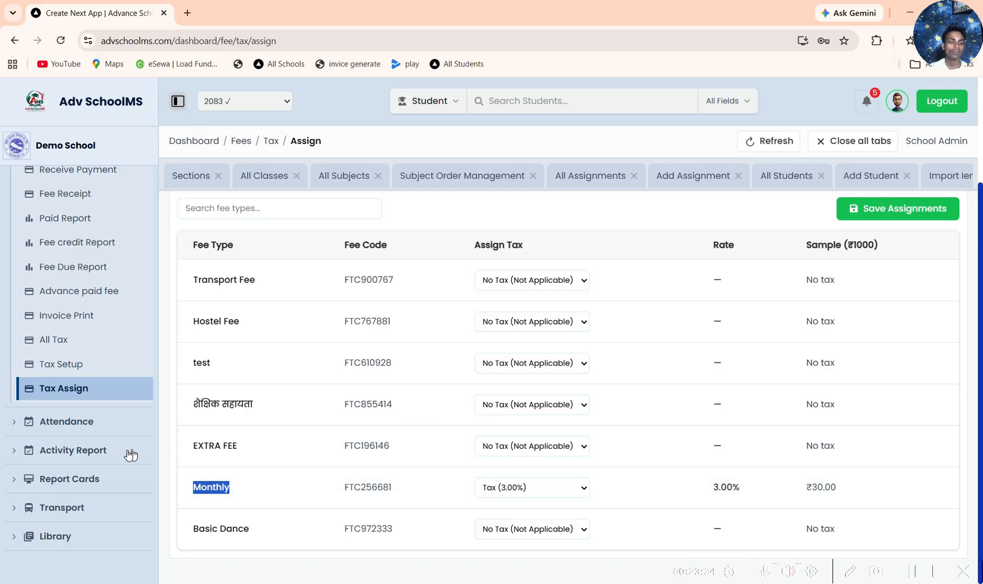
Step: Look through the remaining modules, open Student Attendance and examine its overview and attendance list
scroll(139, 414, down, 5)
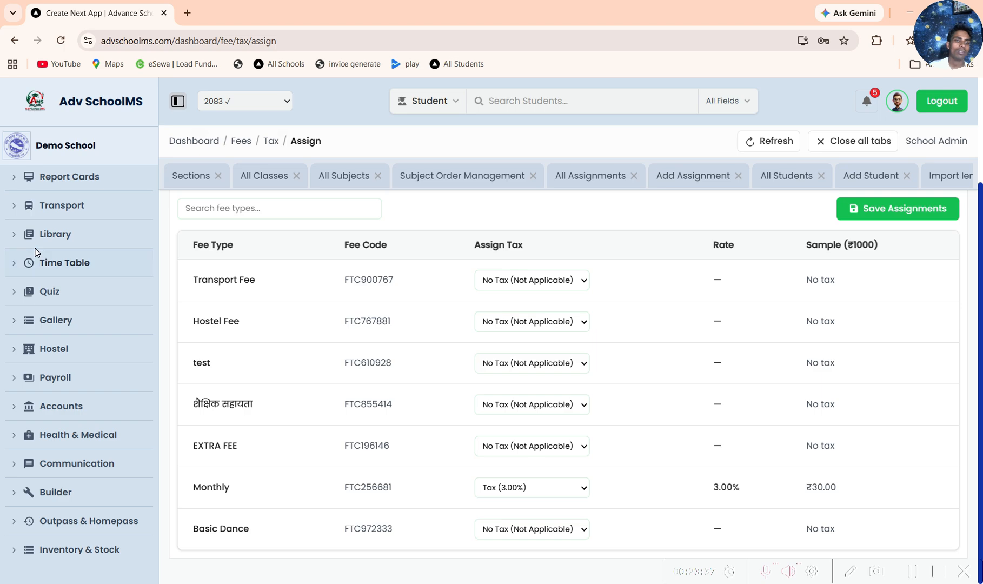
scroll(37, 263, up, 5)
click(108, 201)
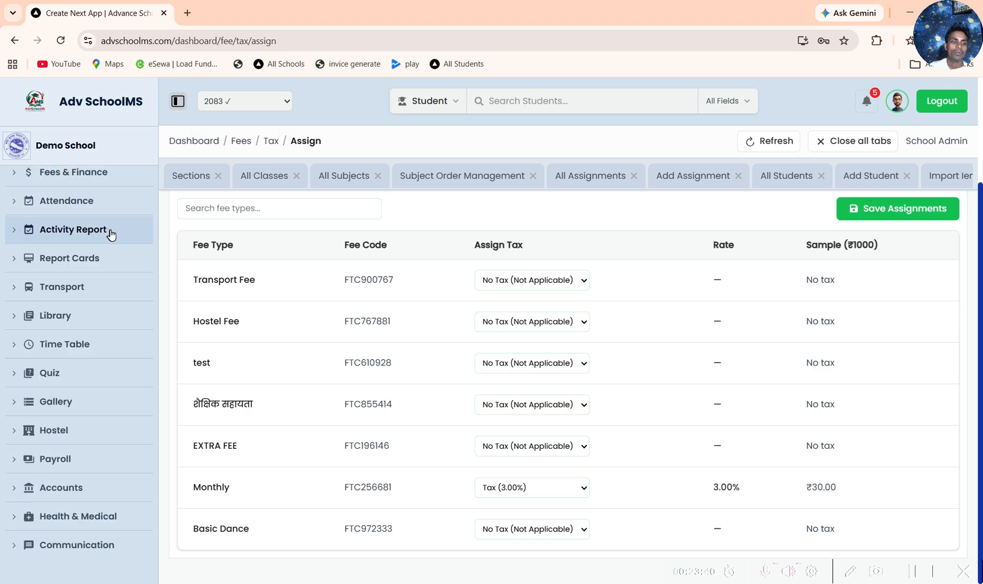
scroll(106, 307, up, 5)
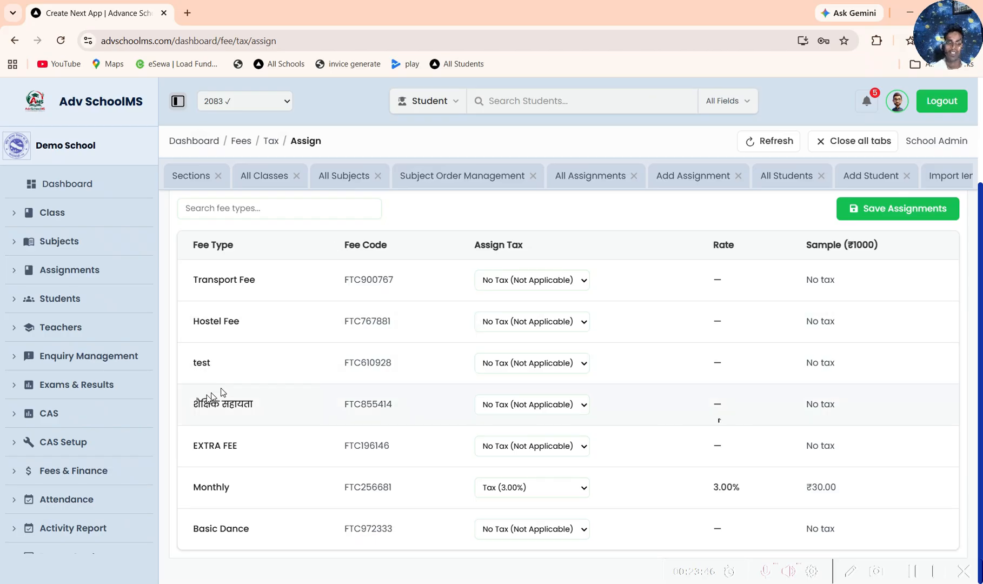
scroll(121, 411, down, 3)
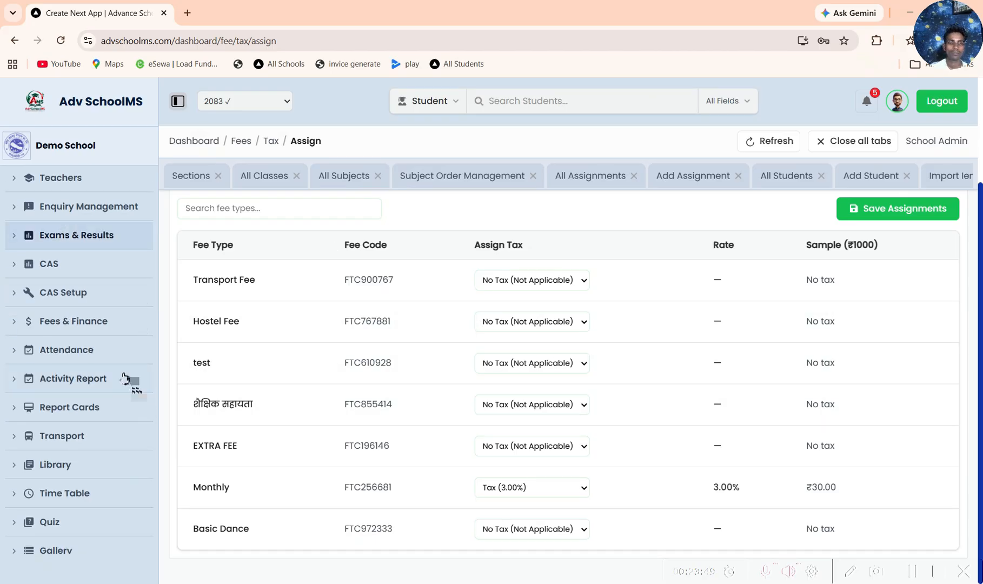
scroll(76, 397, up, 3)
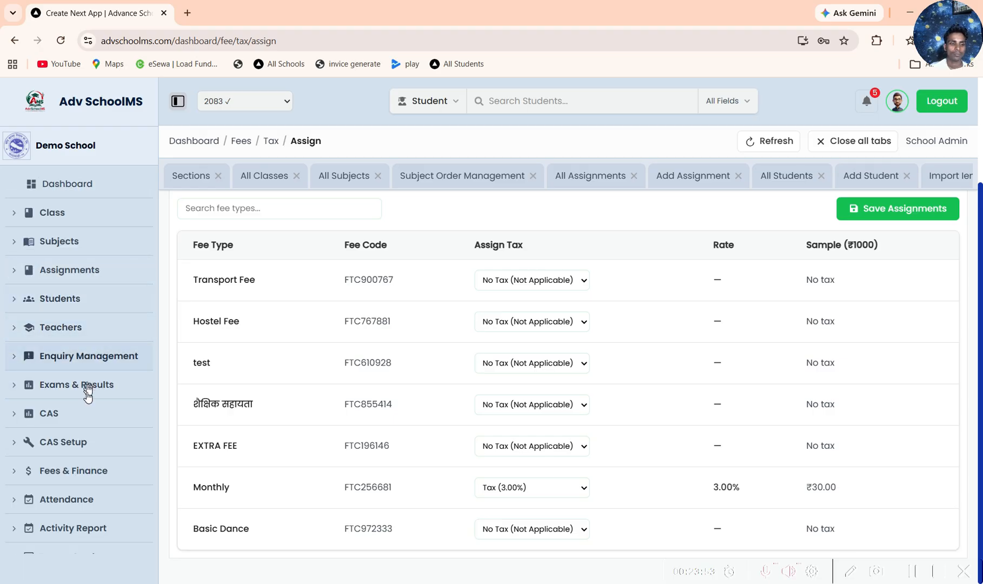
scroll(80, 306, down, 3)
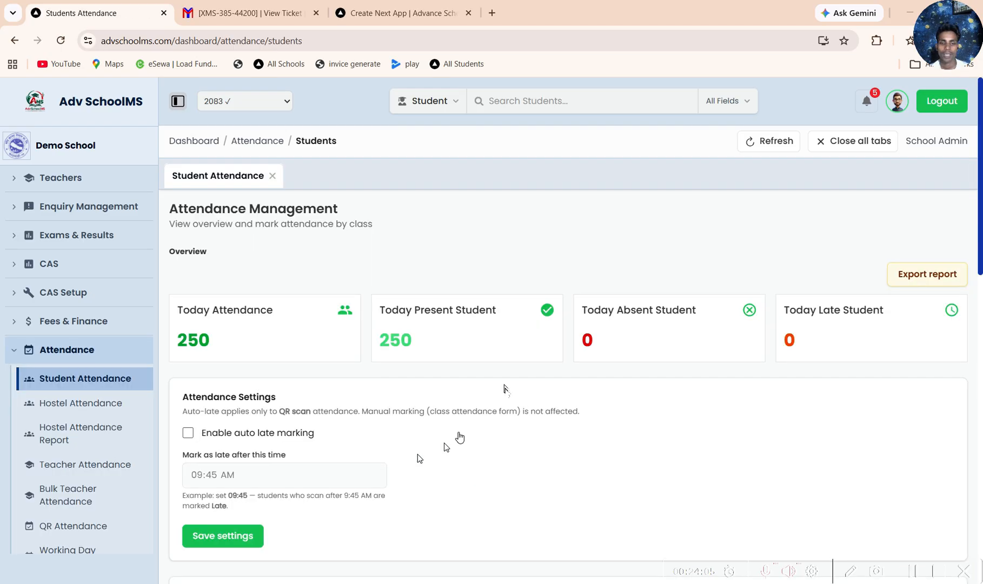
scroll(457, 435, down, 7)
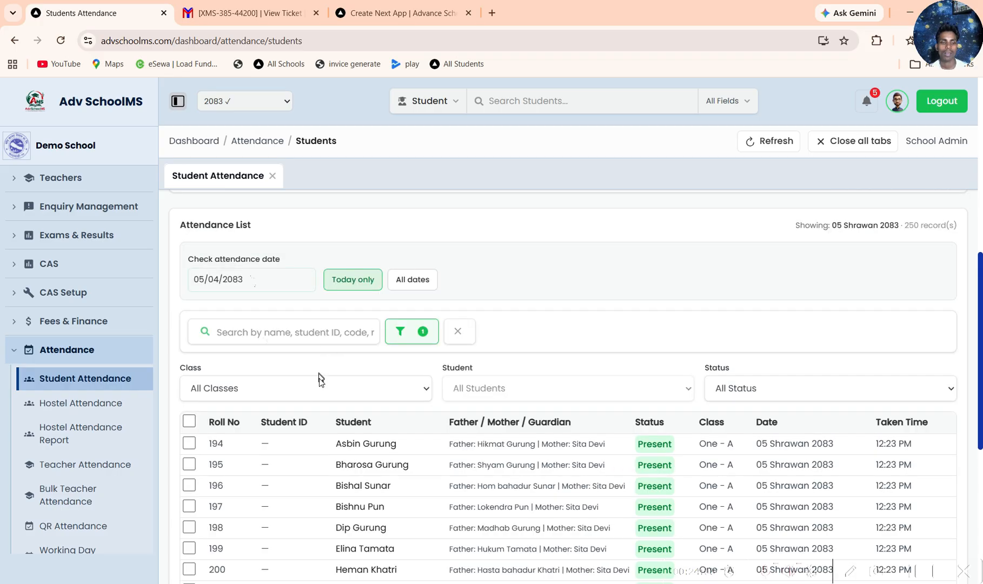
Step: Look over the Student Attendance page, open its attendance report and examine the monthly Digital Attendance Board
scroll(319, 378, down, 1)
scroll(321, 326, up, 4)
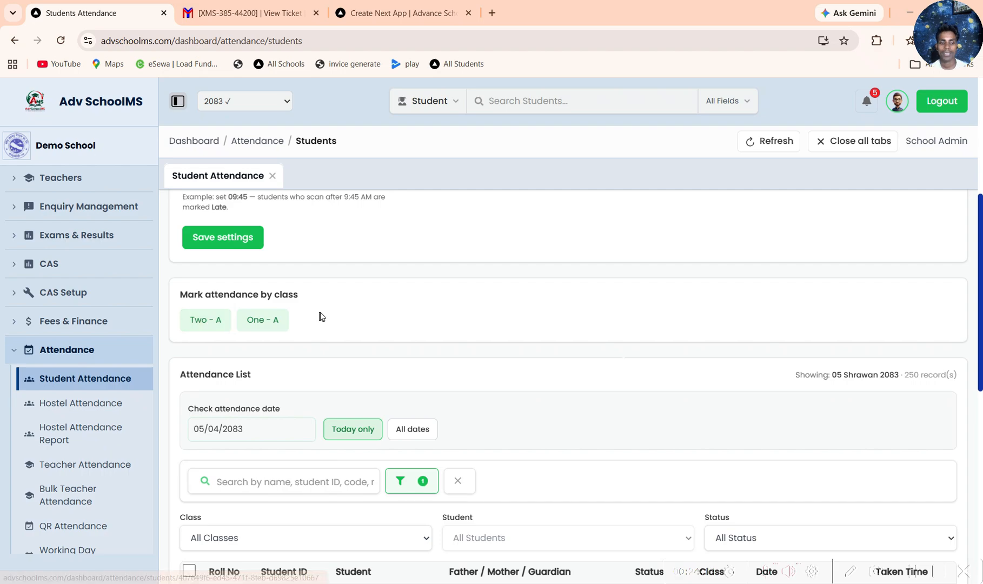
scroll(320, 312, up, 6)
click(934, 274)
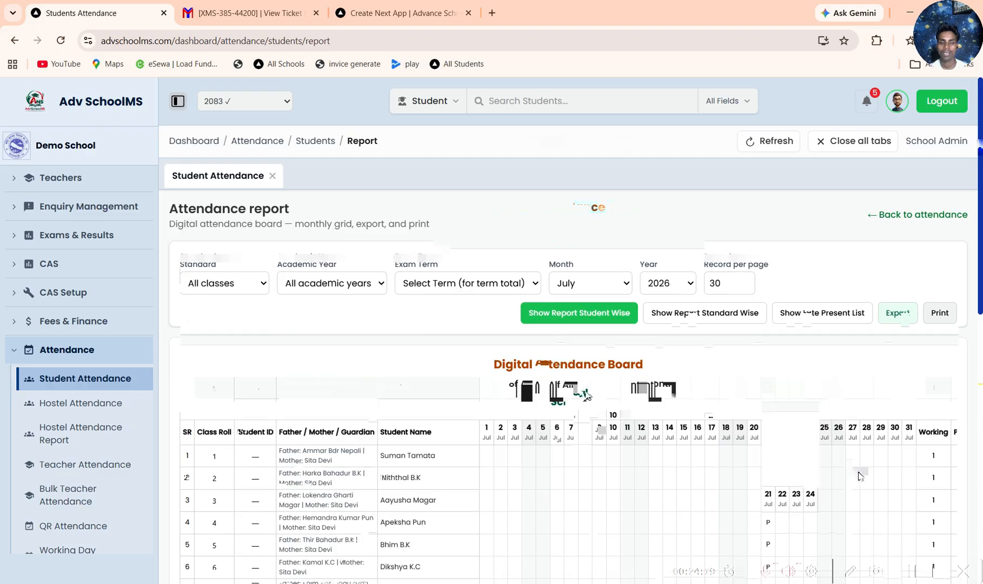
scroll(832, 446, down, 5)
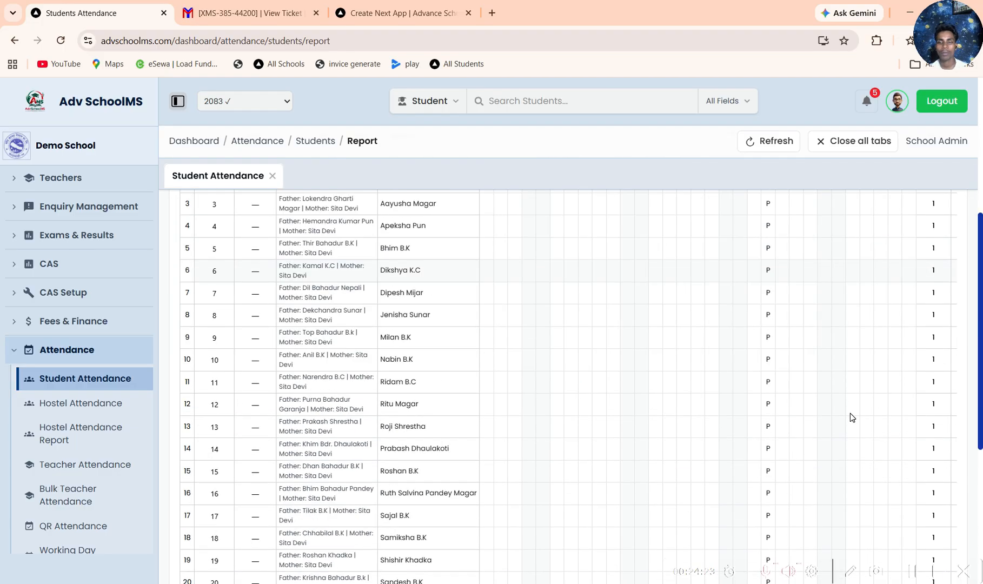
scroll(849, 413, down, 1)
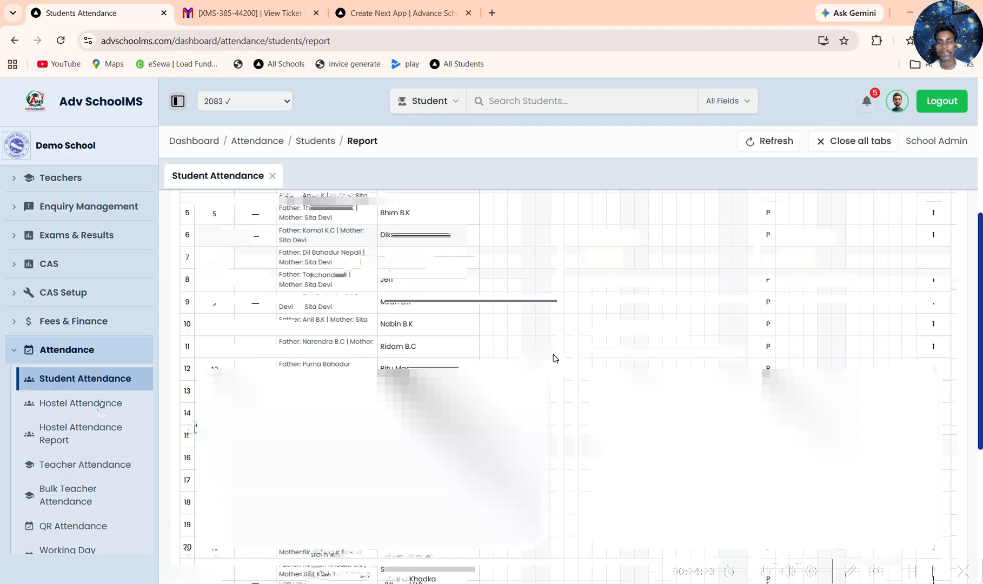
Step: Open Hostel Attendance, check the room choices and the Show all students option, and view the Hostel Attendance Report
click(102, 406)
click(346, 278)
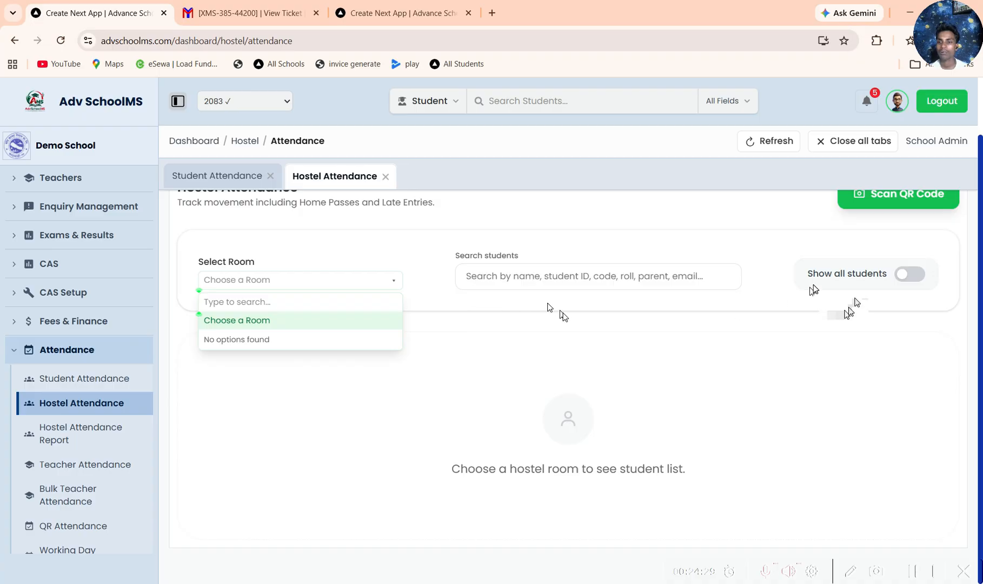
click(920, 271)
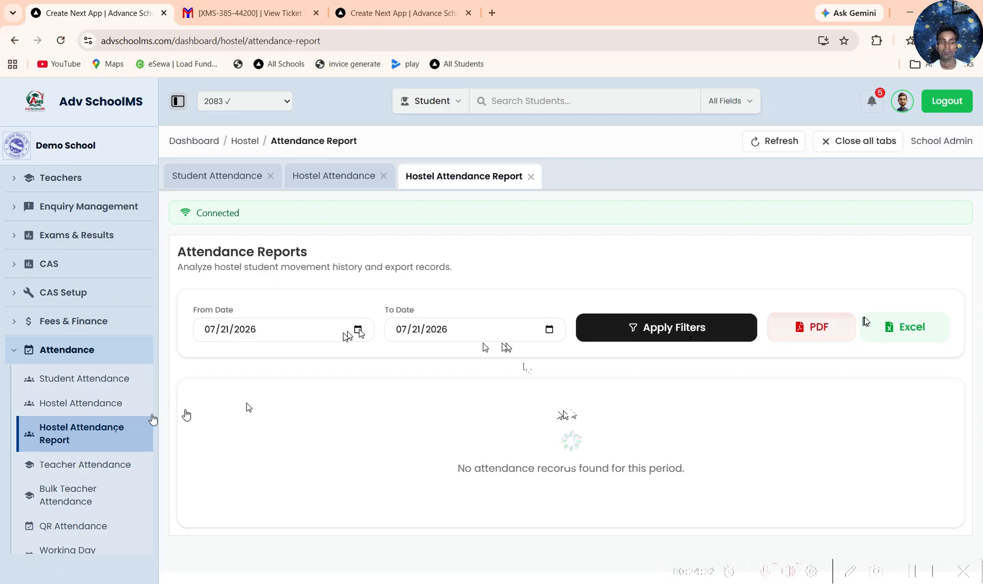
Step: View the Teacher Attendance page and the Bulk Teacher Attendance form
click(85, 475)
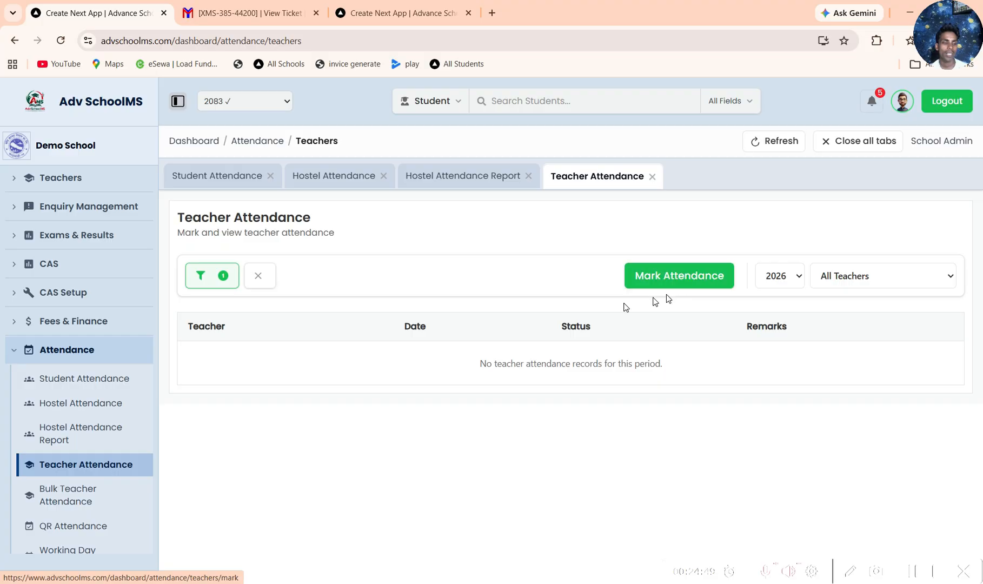
click(84, 496)
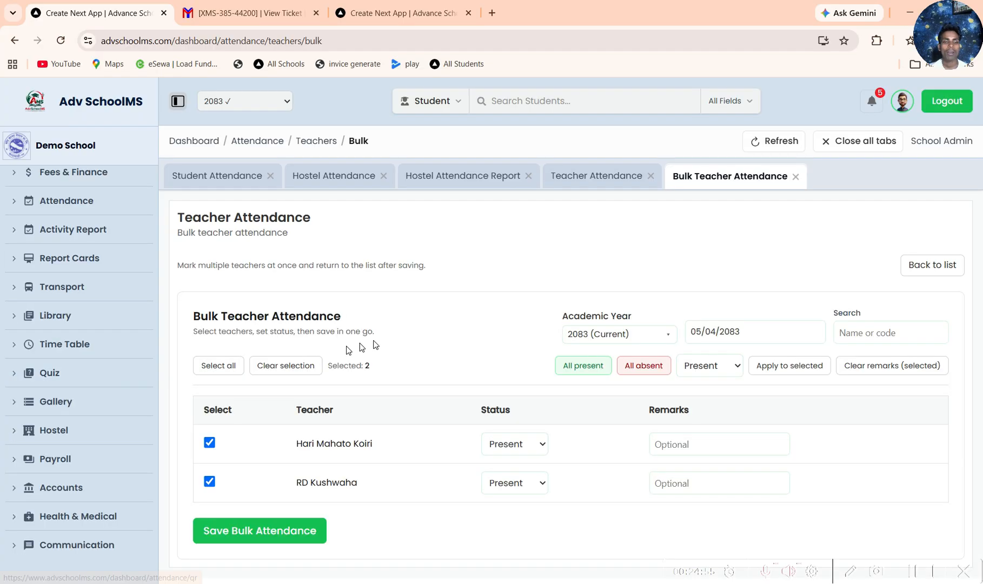
Step: Open QR Attendance, choose class One - A for the attendance QR codes and look through its students' codes
scroll(401, 413, down, 2)
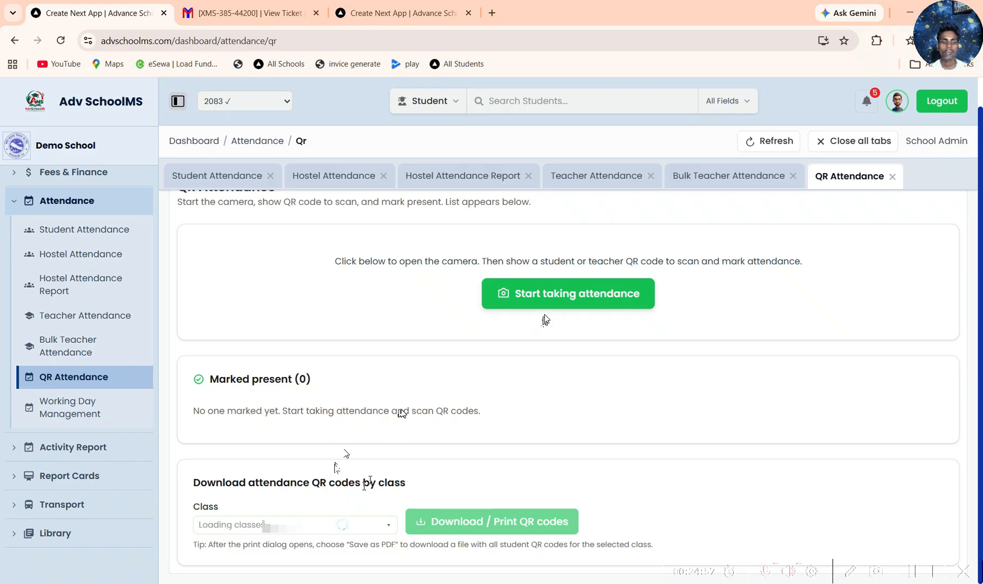
click(341, 524)
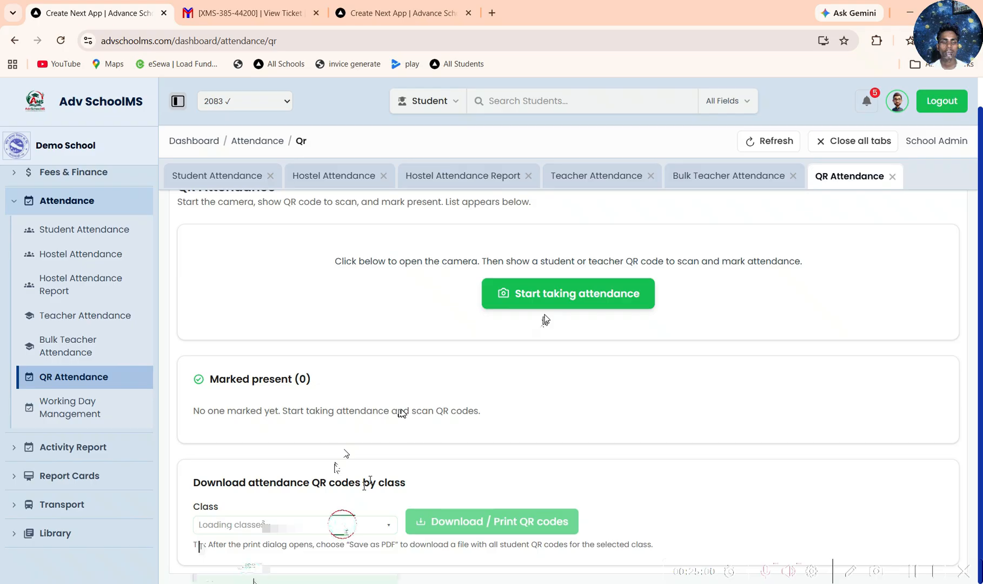
scroll(324, 488, down, 15)
scroll(465, 385, up, 3)
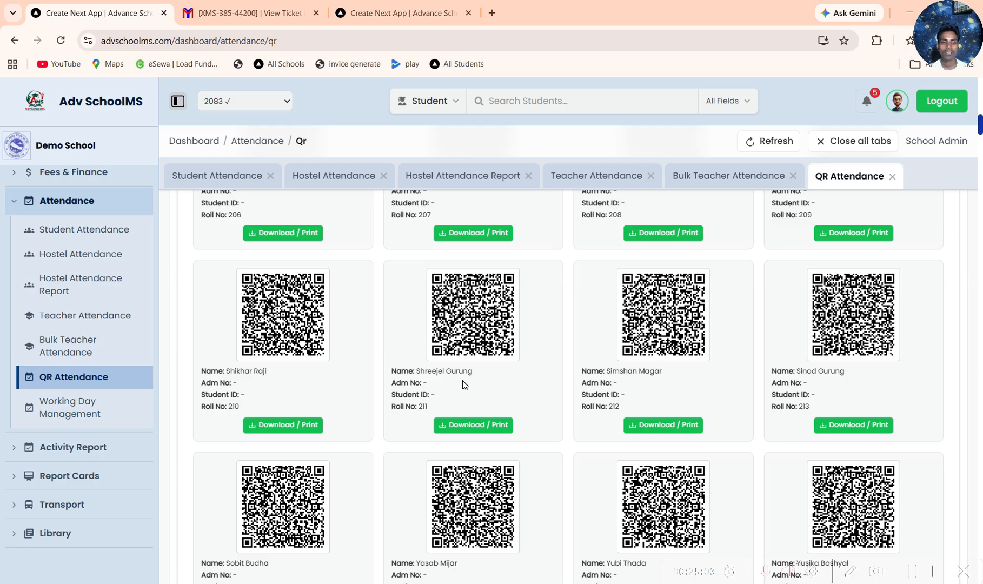
scroll(462, 384, up, 5)
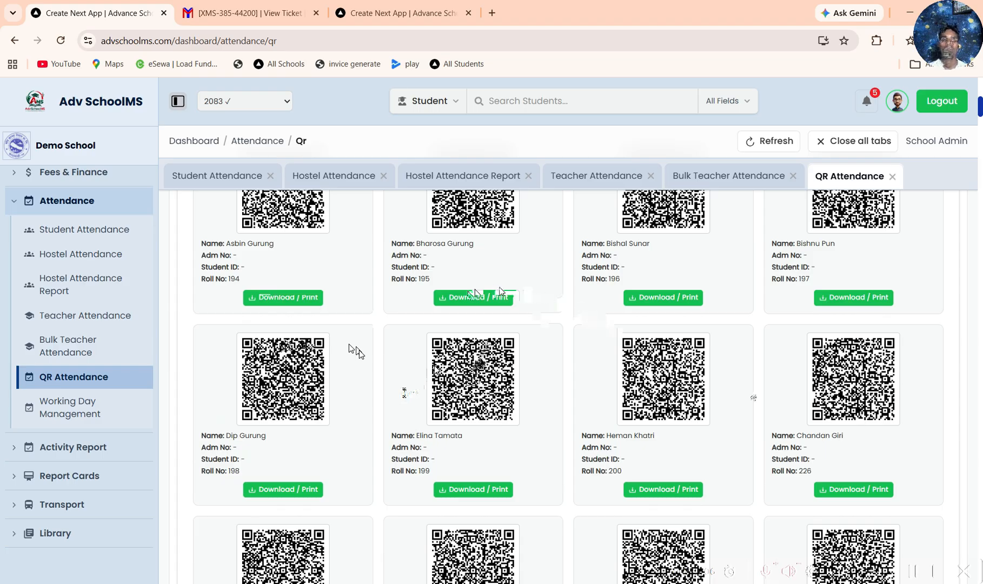
scroll(500, 292, up, 8)
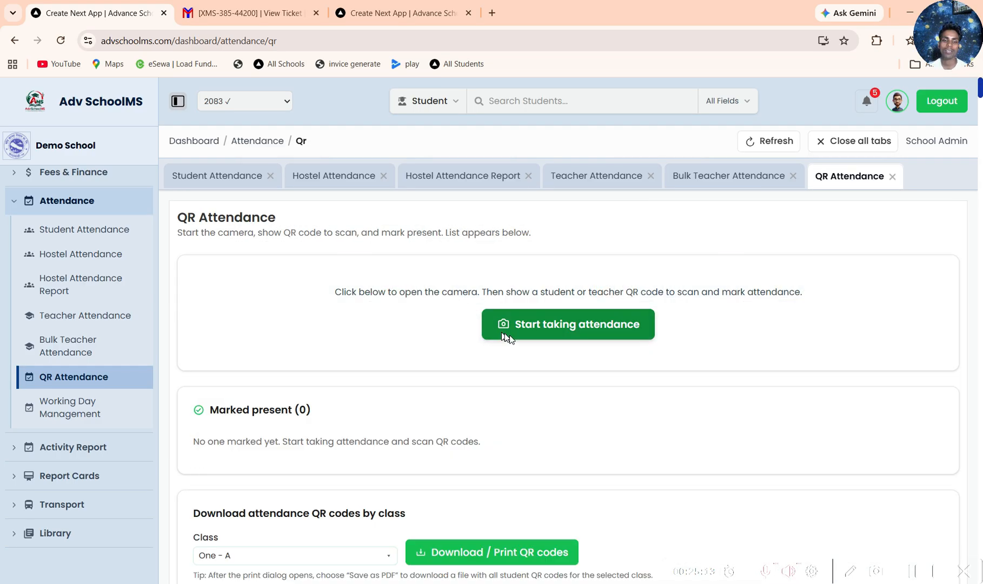
Step: Examine the First Term student summary of class Two - A in Working Day Management and open the Add Working Day Record form
click(115, 404)
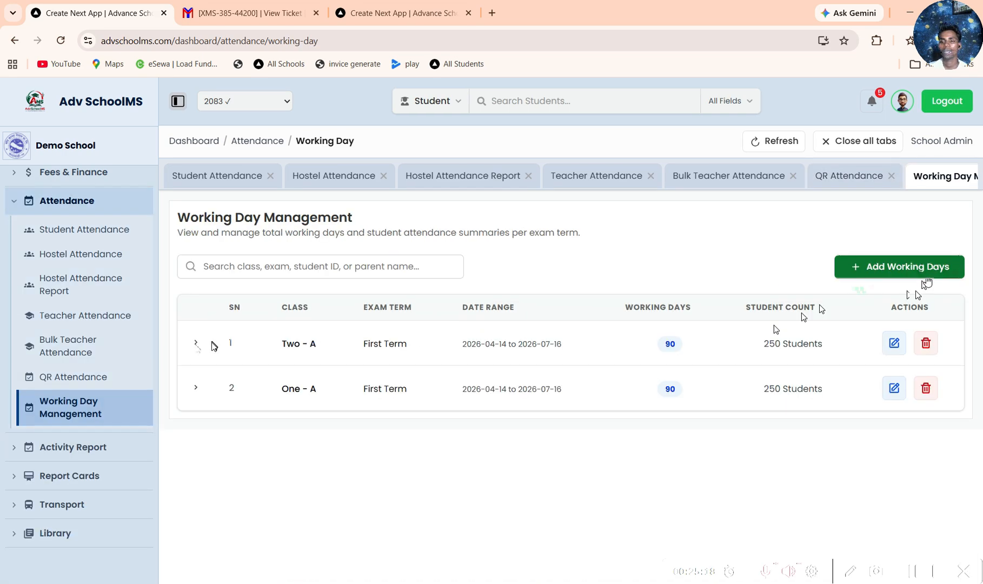
click(195, 342)
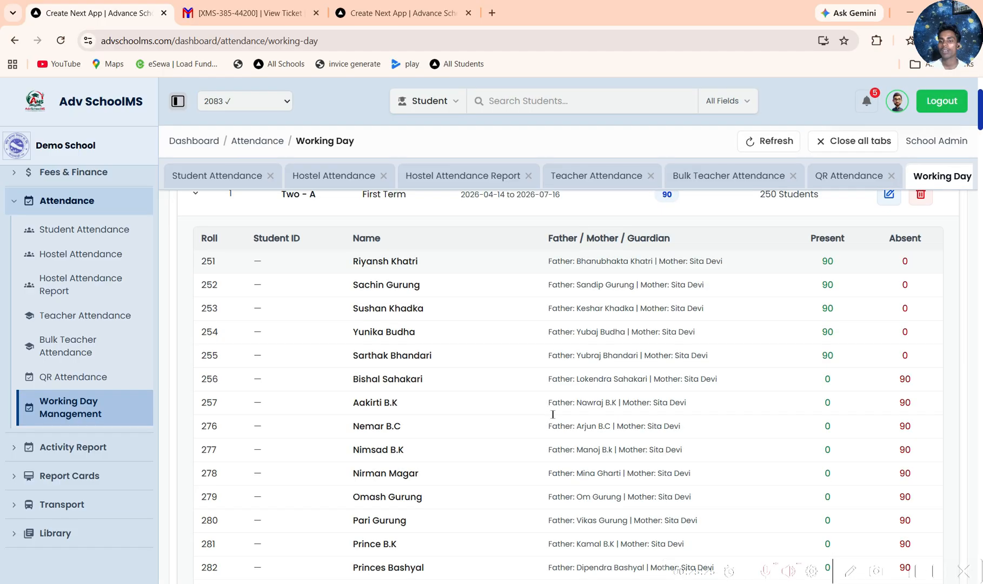
scroll(657, 341, up, 3)
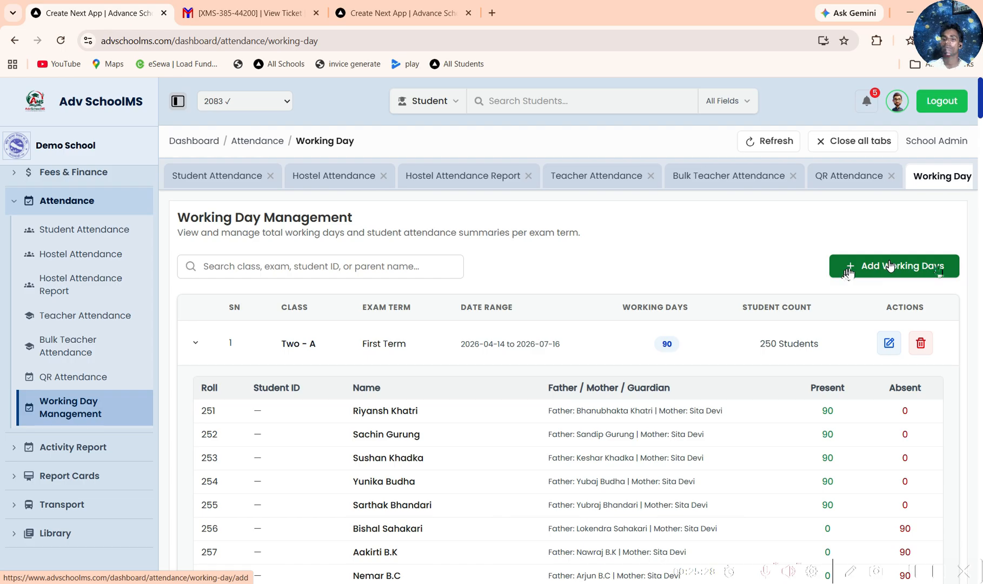
click(890, 266)
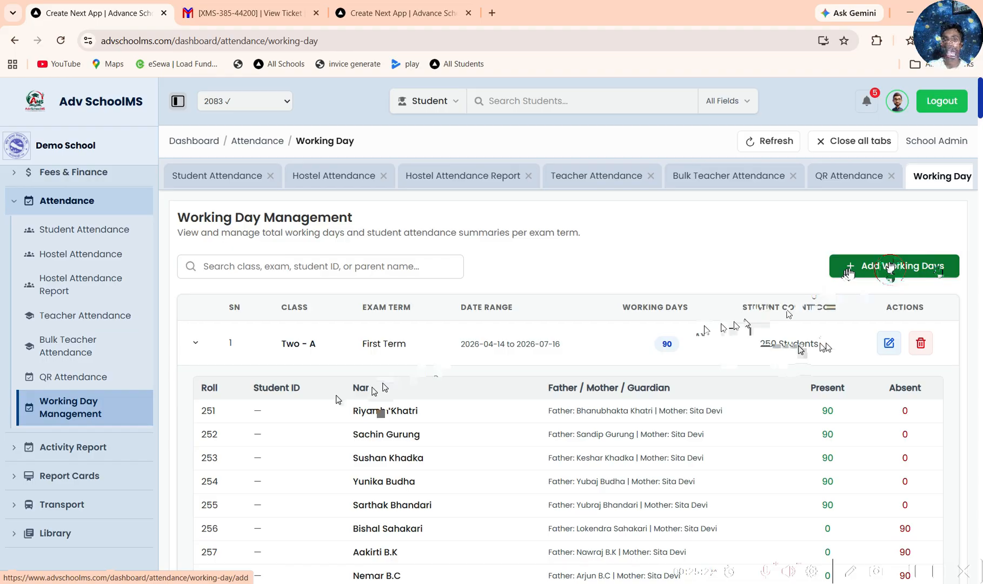
click(890, 268)
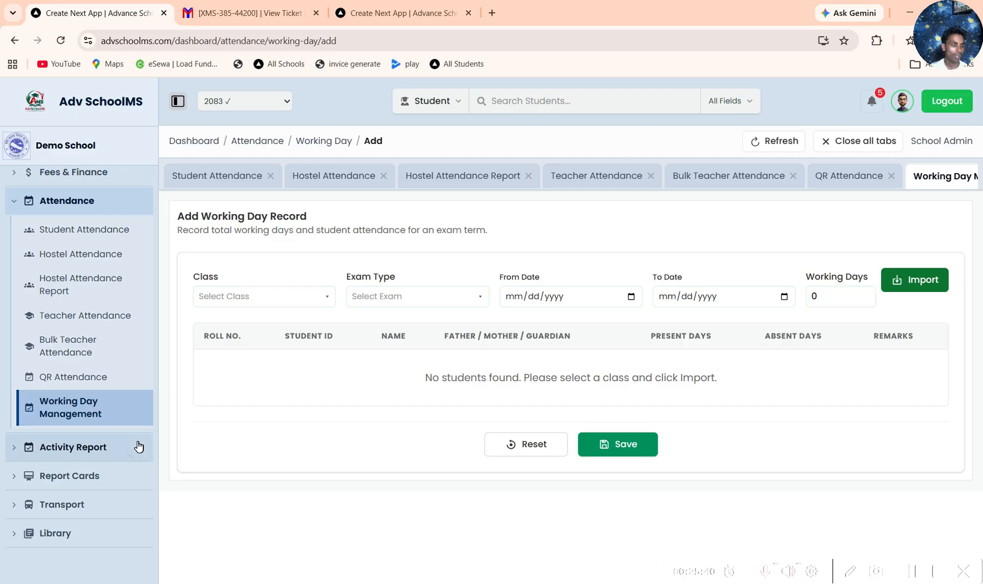
Step: Open the Activity Report module and look at its Activity Type page
click(129, 448)
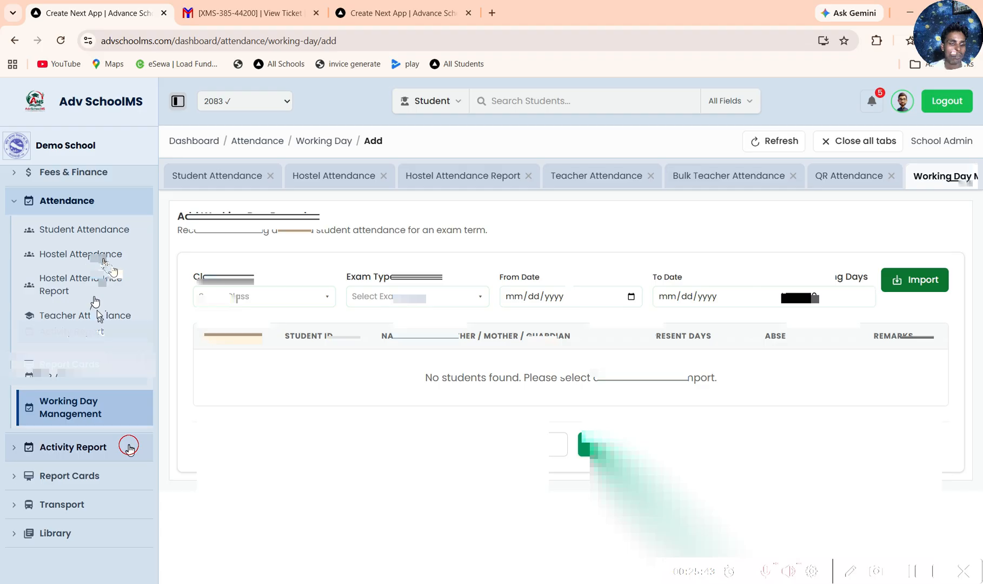
click(79, 283)
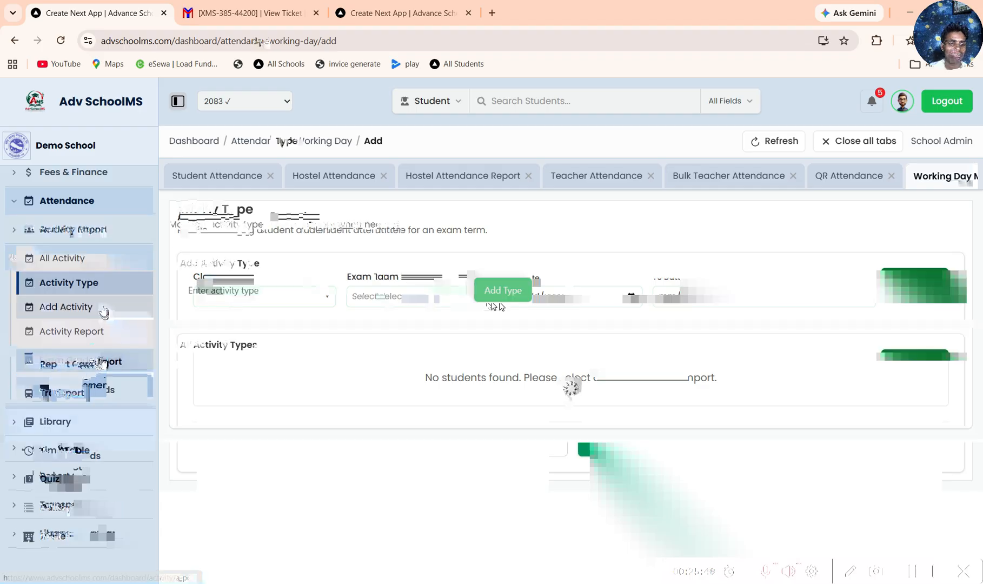
Step: Open the Student ID Card generator and select the first ten students of class Two for the cards
click(100, 292)
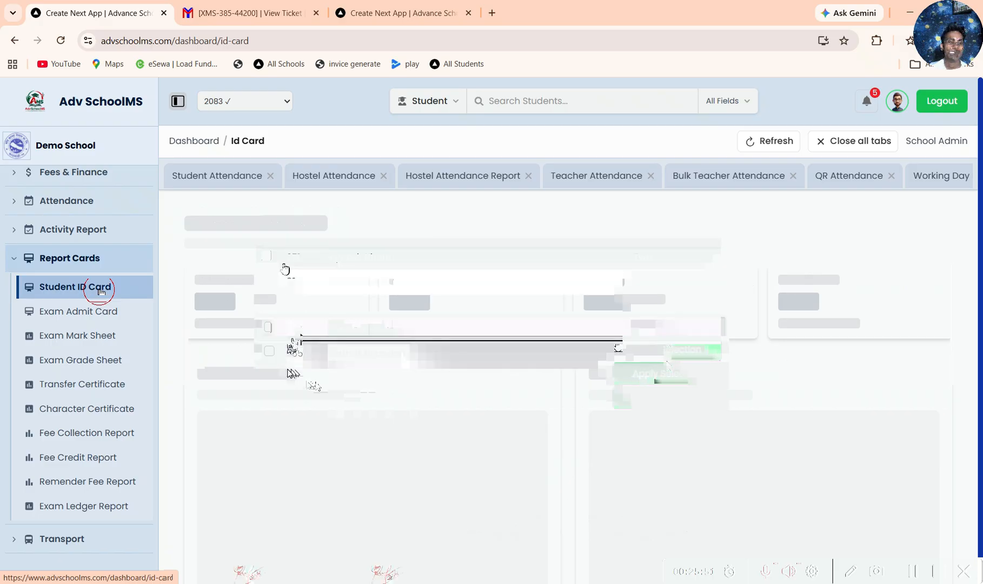
click(302, 357)
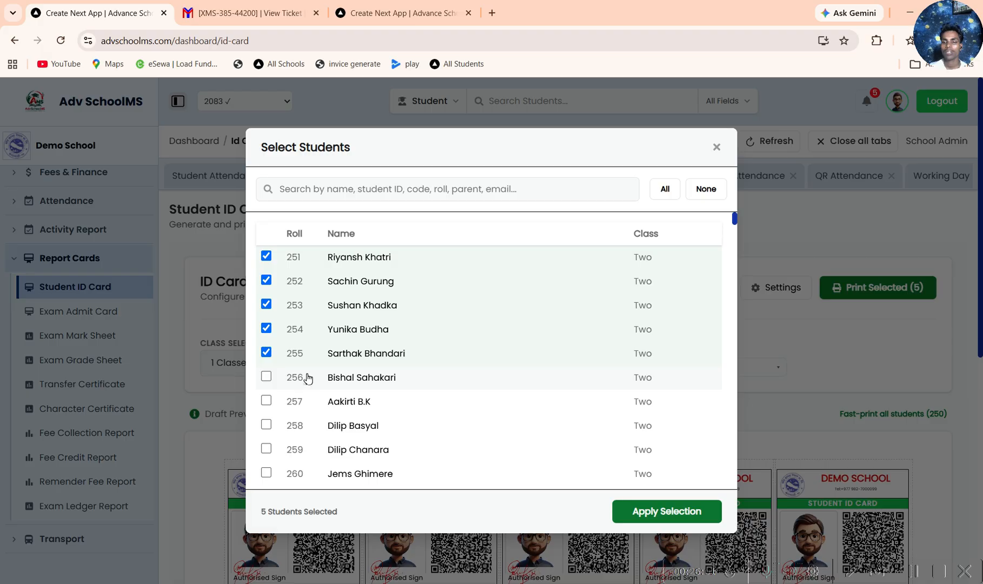
click(308, 378)
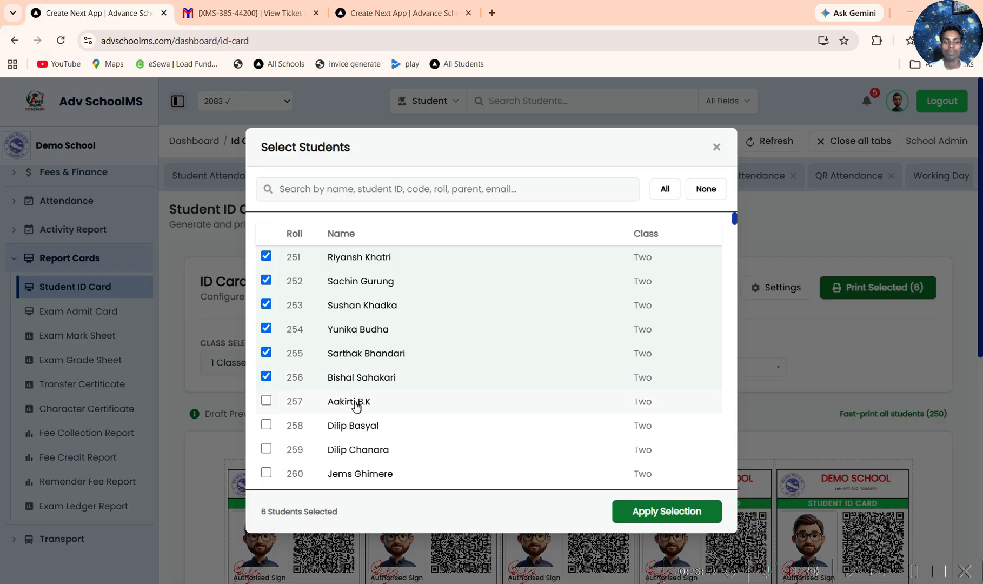
click(342, 450)
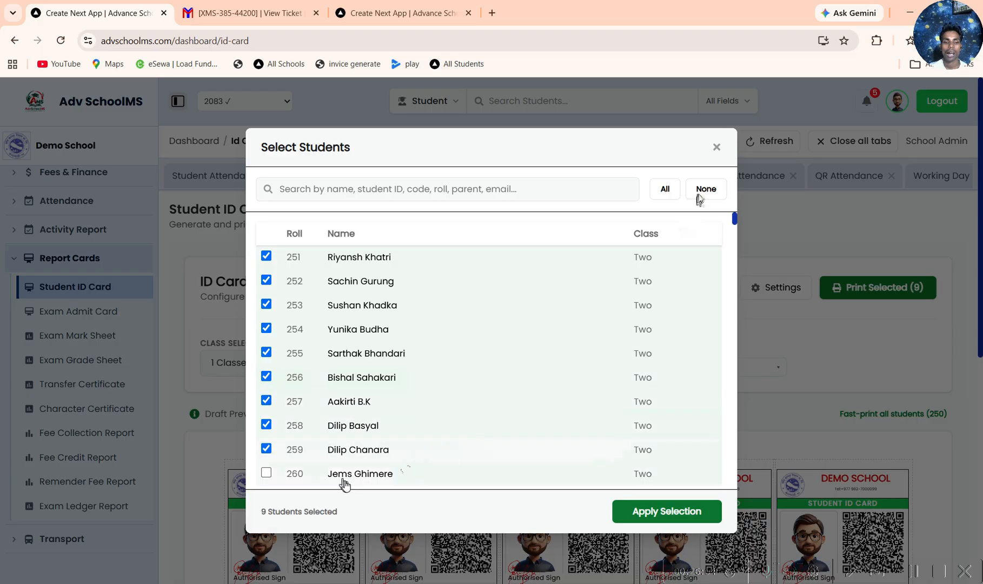
click(717, 148)
Step: Examine the draft preview of the selected students' ID cards
scroll(706, 376, down, 3)
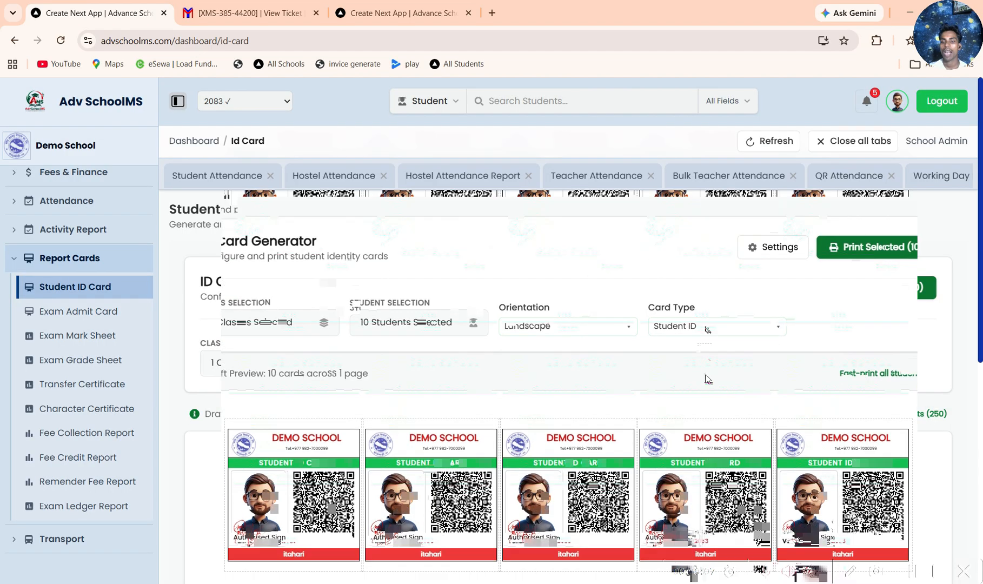
scroll(706, 376, up, 2)
scroll(706, 378, down, 1)
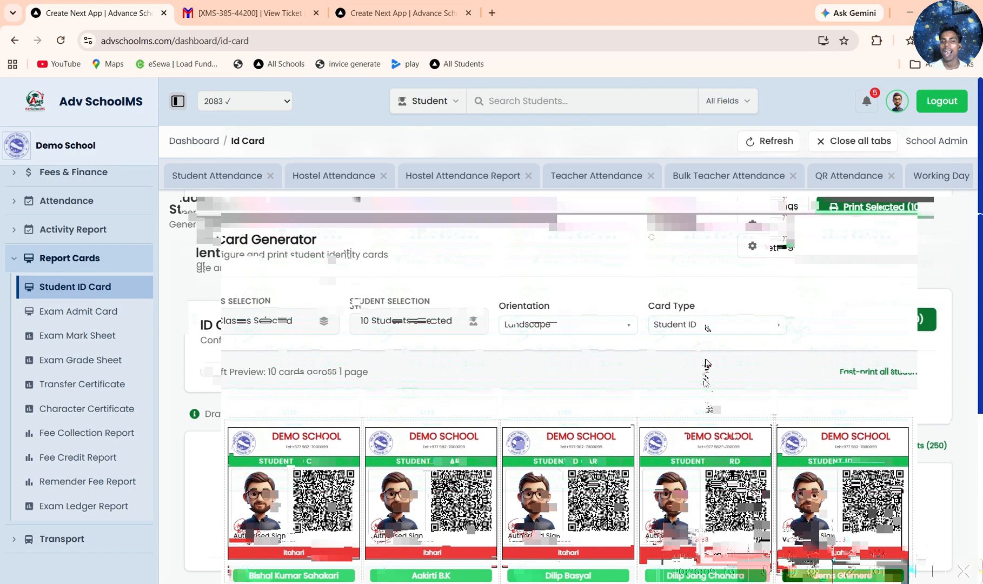
scroll(706, 363, down, 4)
scroll(586, 299, up, 4)
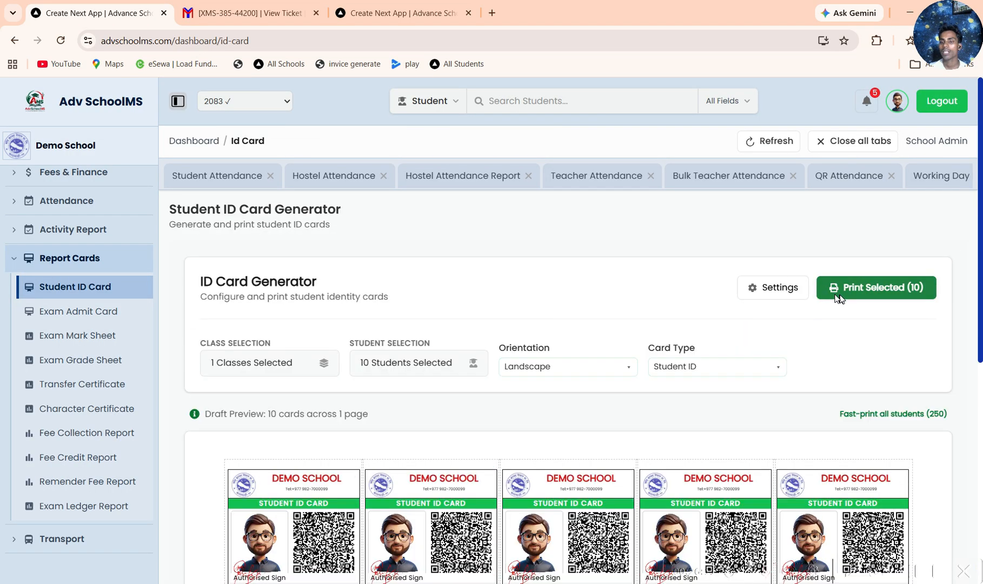
Step: View the ID card customization settings for cutting guides, dimensions and visual styles, close them and review the cards again
click(755, 290)
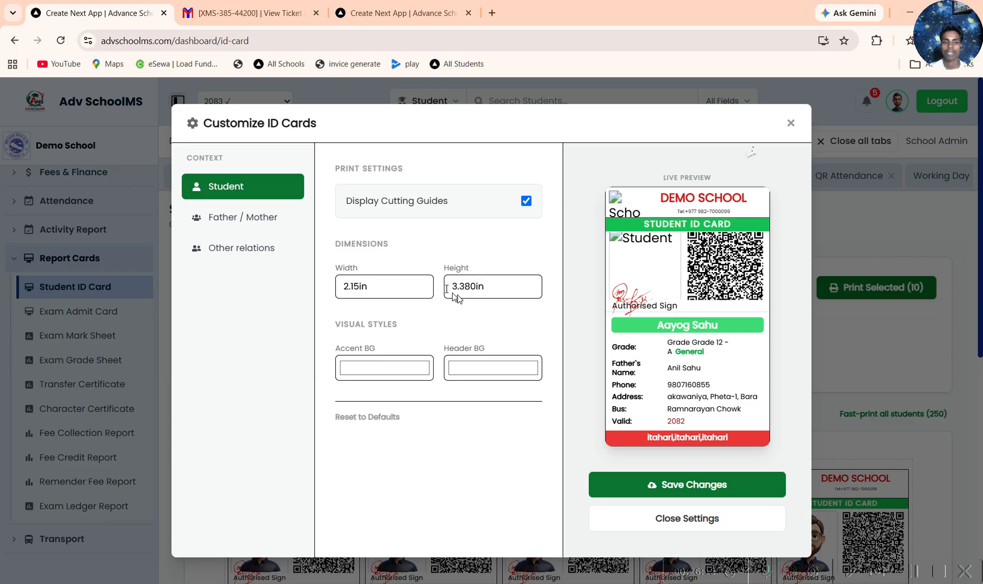
click(790, 124)
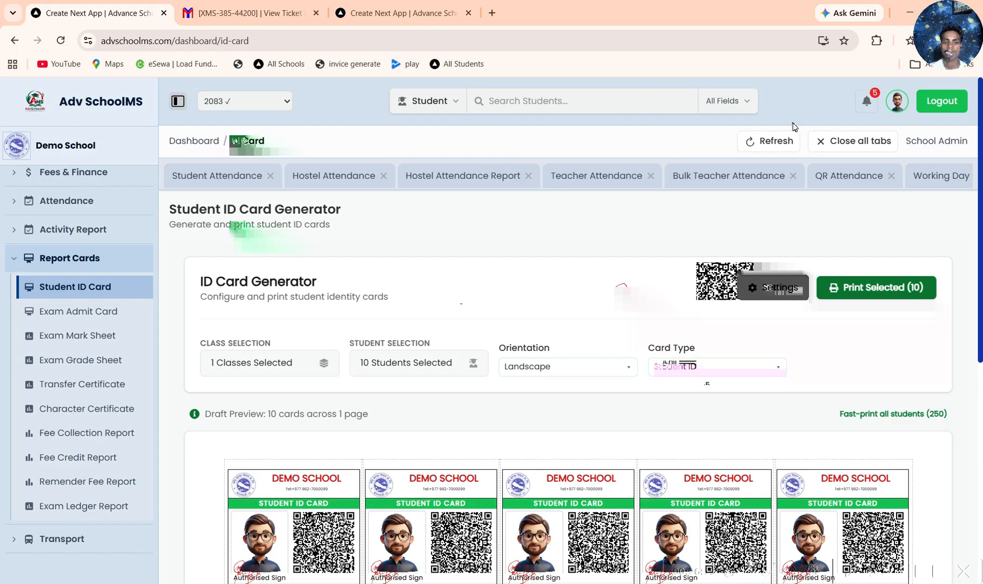
scroll(184, 430, down, 3)
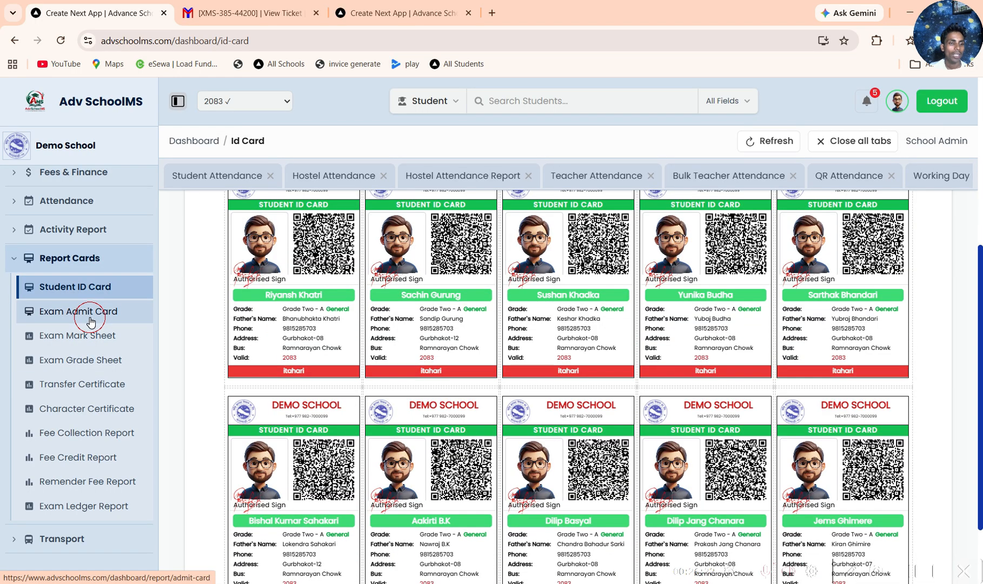
Step: Generate exam admit cards for First Term 2083 and class Two - A with all students selected, laid out 3 × 2 (6/page)
click(91, 313)
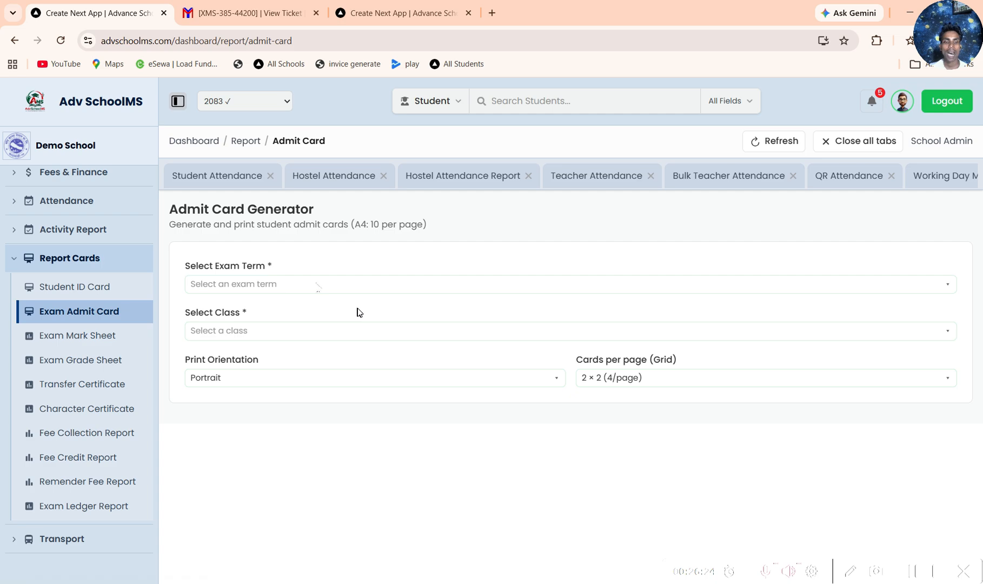
click(276, 332)
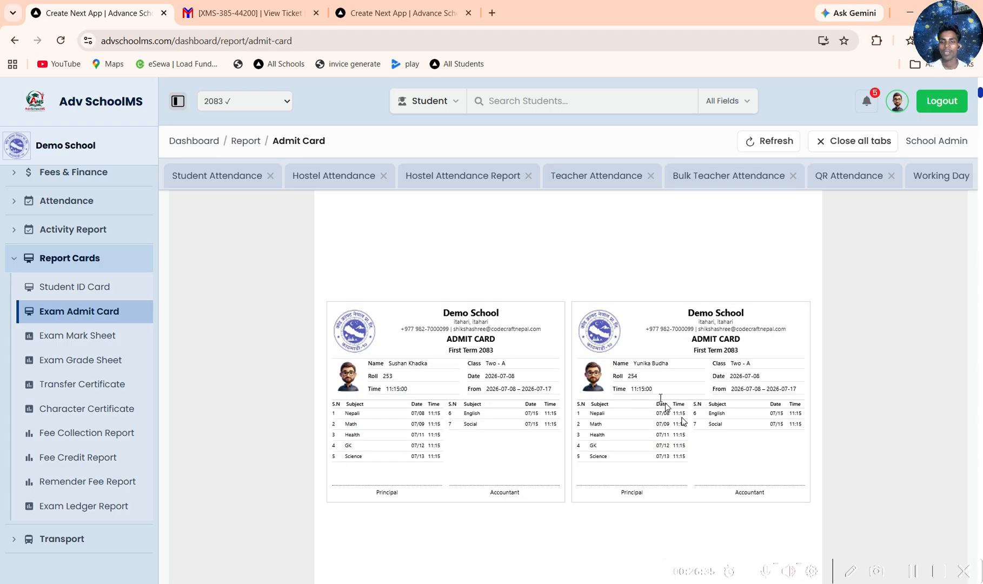
scroll(531, 442, up, 10)
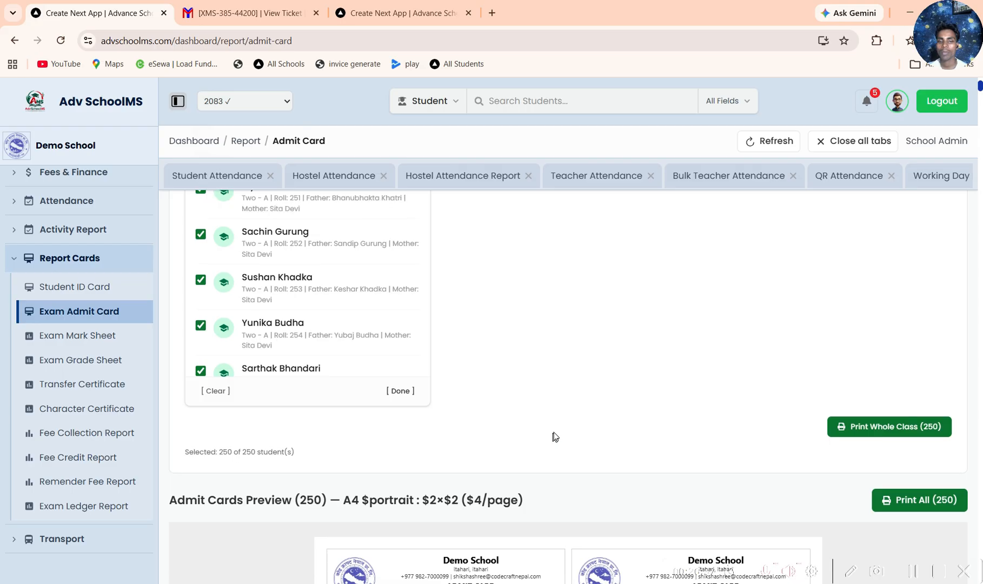
scroll(553, 437, up, 3)
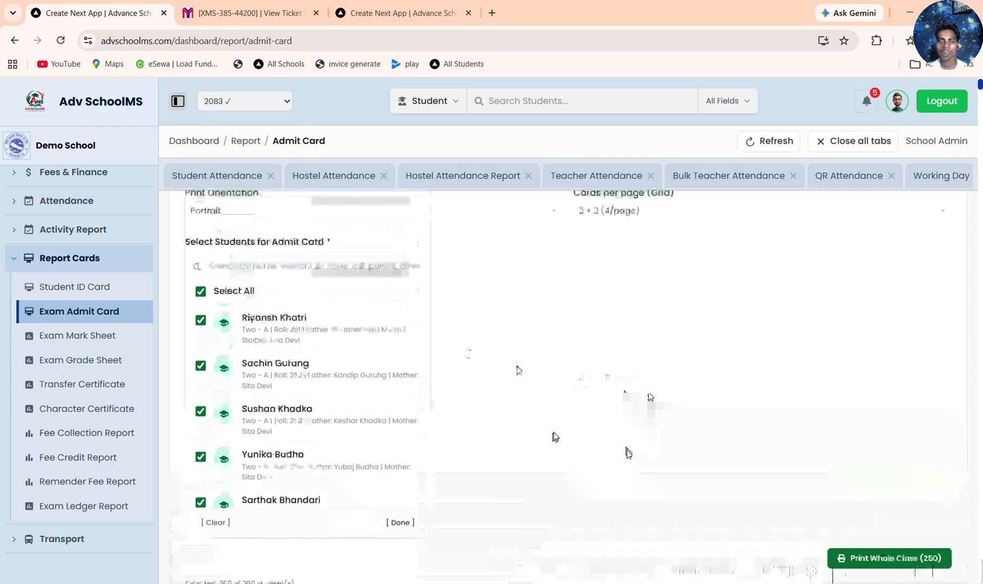
scroll(643, 443, down, 6)
scroll(645, 431, up, 6)
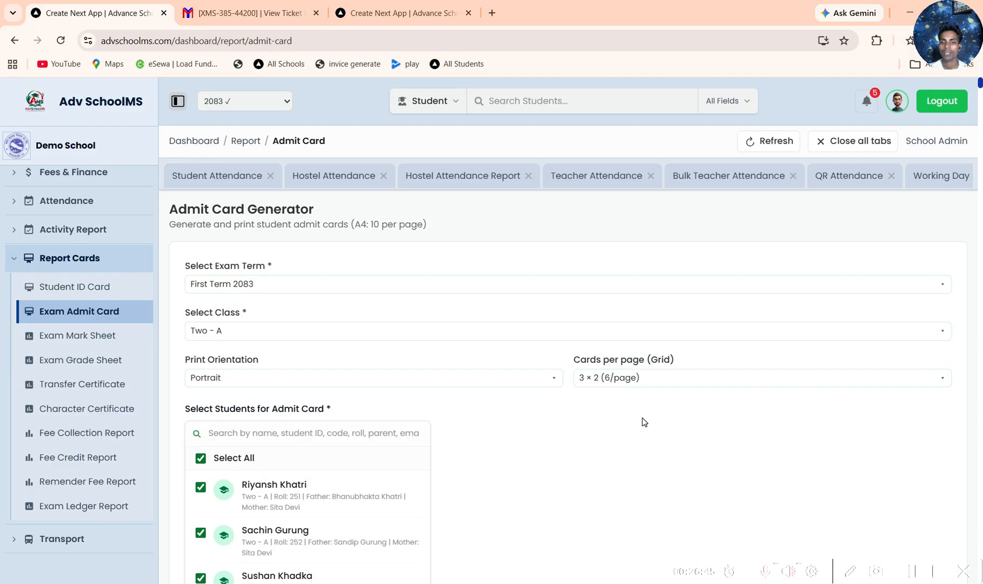
Step: Set the admit card grid to 2 × 3 (6/page) and review the resulting student cards
click(652, 378)
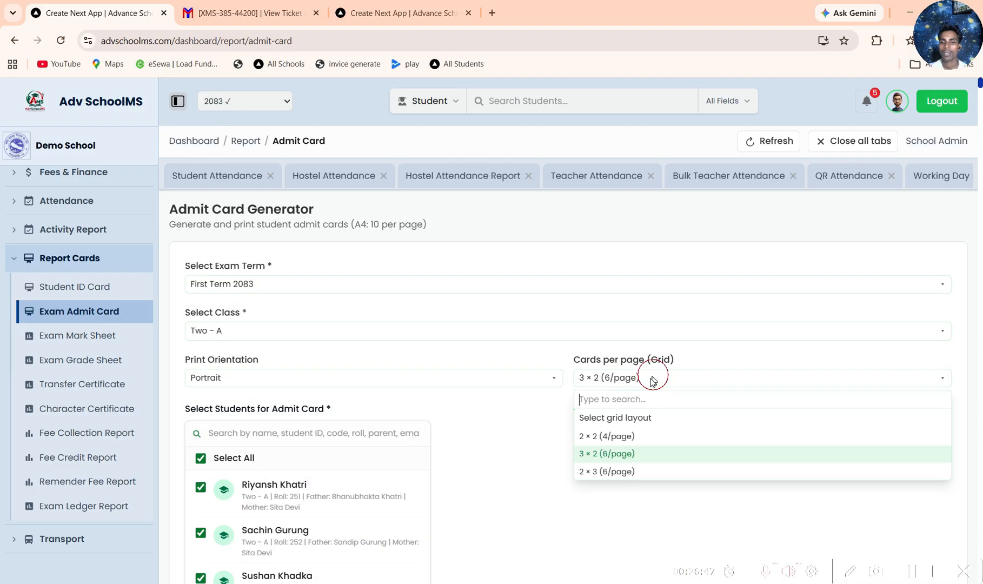
click(633, 473)
scroll(623, 427, down, 10)
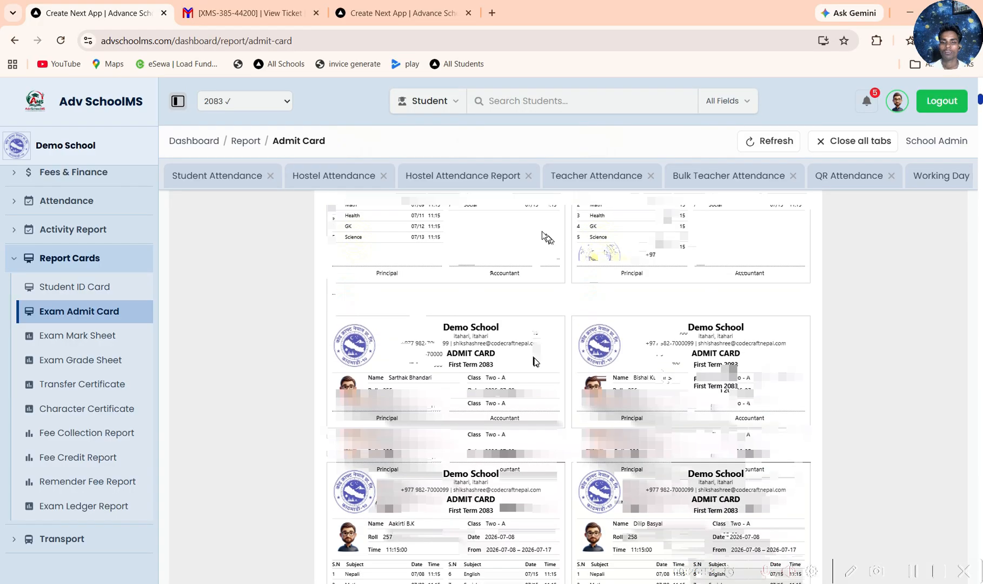
scroll(535, 364, down, 10)
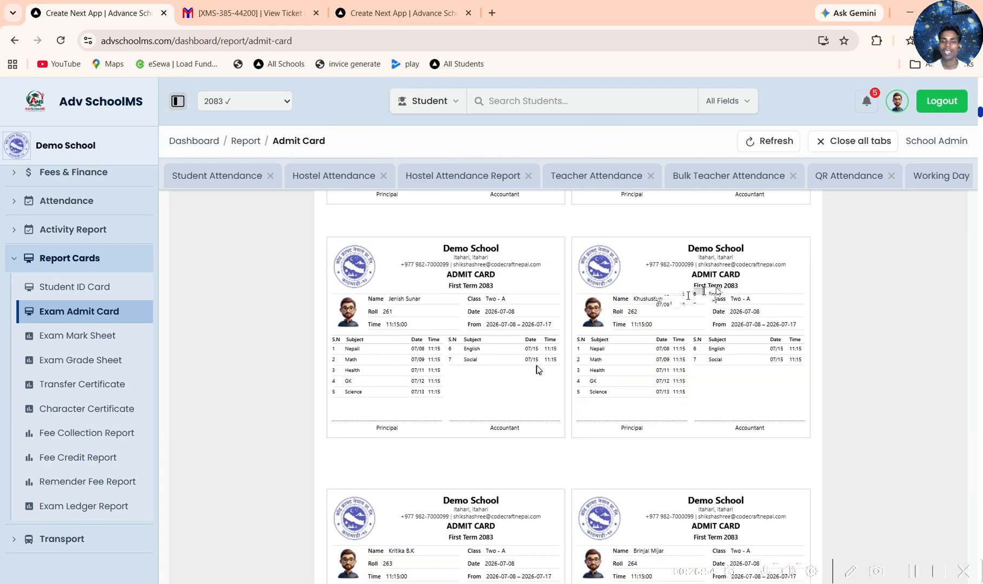
scroll(536, 369, down, 1)
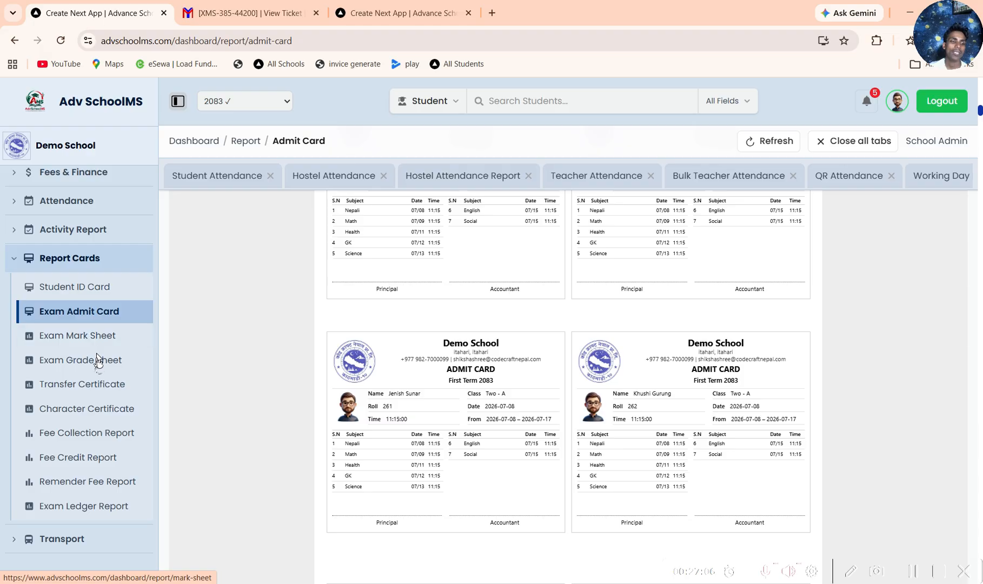
Step: View the Exam Grade Sheet report and the Transfer Certificate page, and look over the remaining report types
click(99, 361)
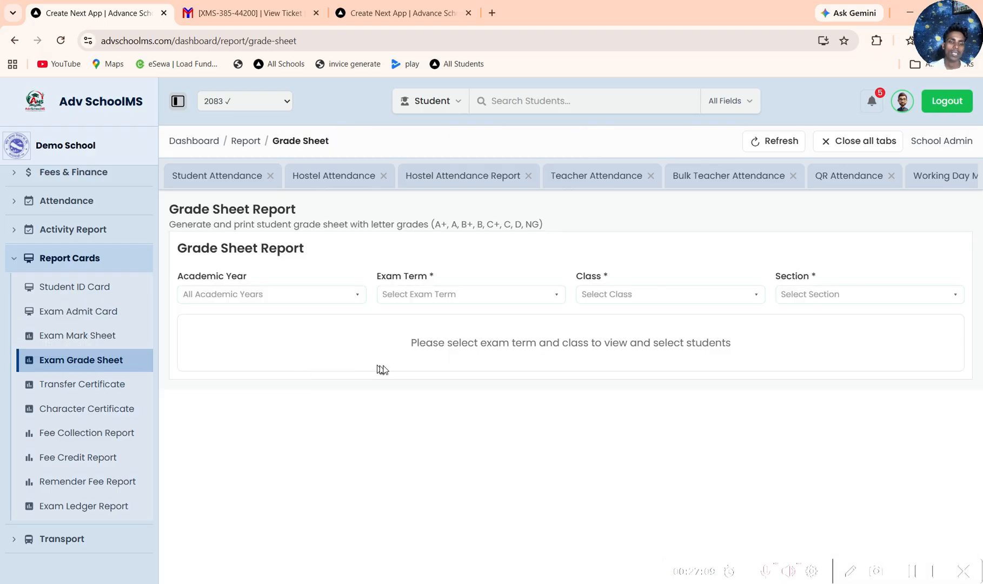
click(78, 385)
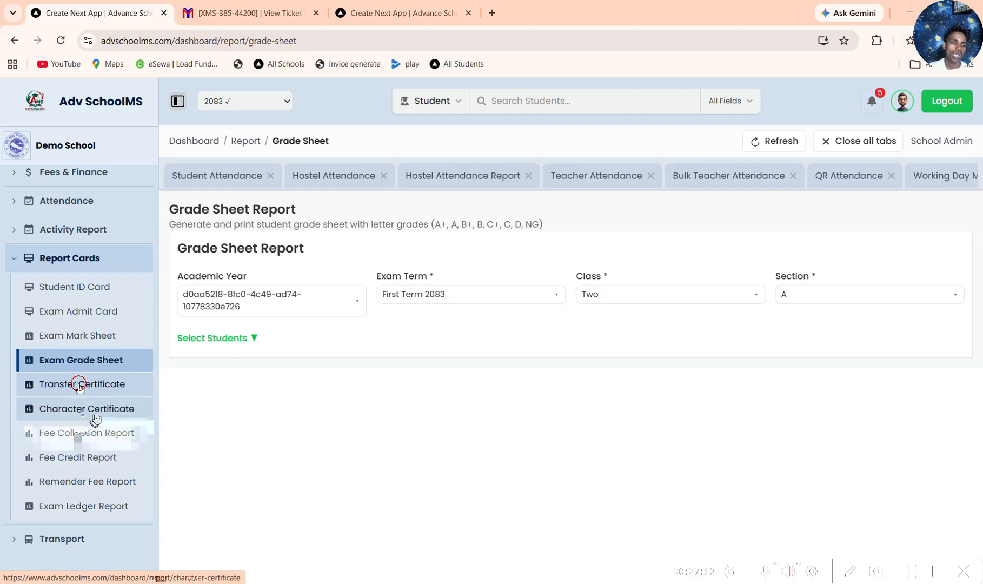
scroll(87, 459, down, 1)
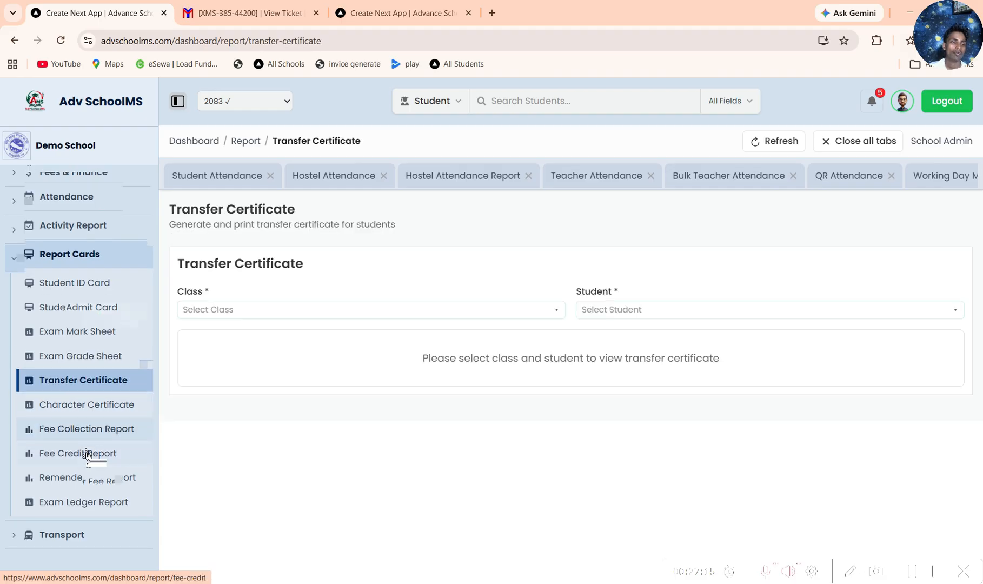
scroll(86, 455, down, 3)
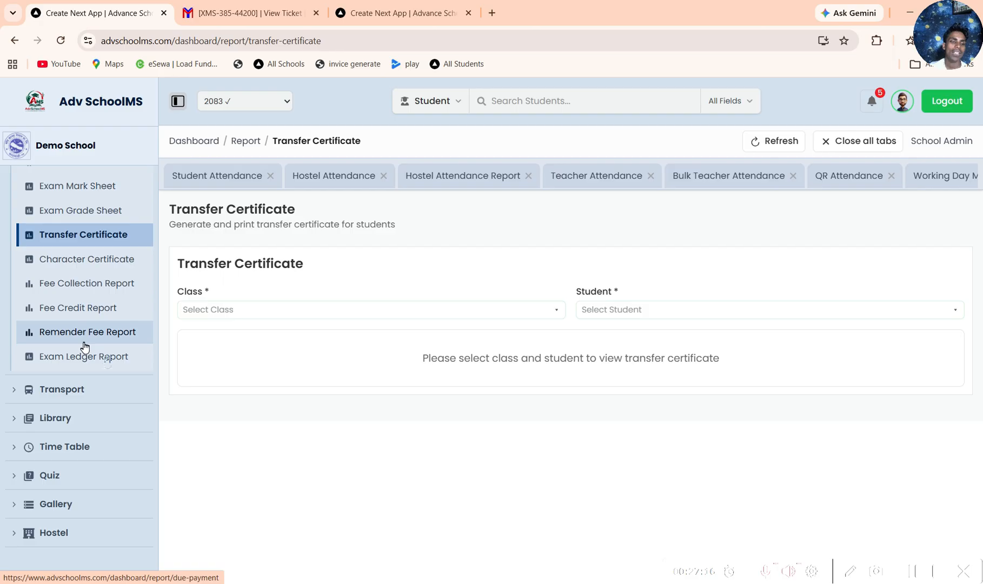
Step: Look through the functions offered under the Transport and Library modules
click(106, 395)
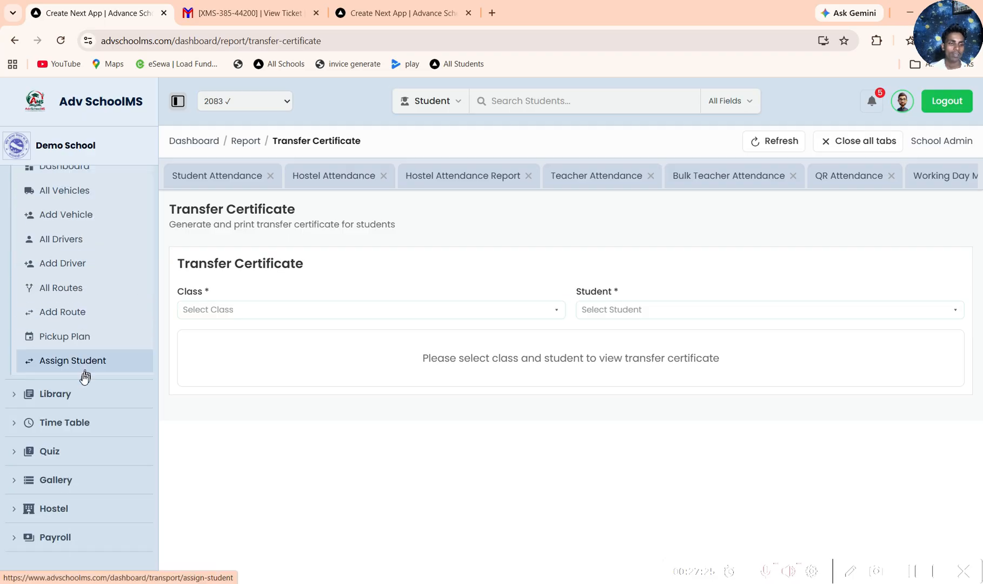
scroll(81, 376, down, 3)
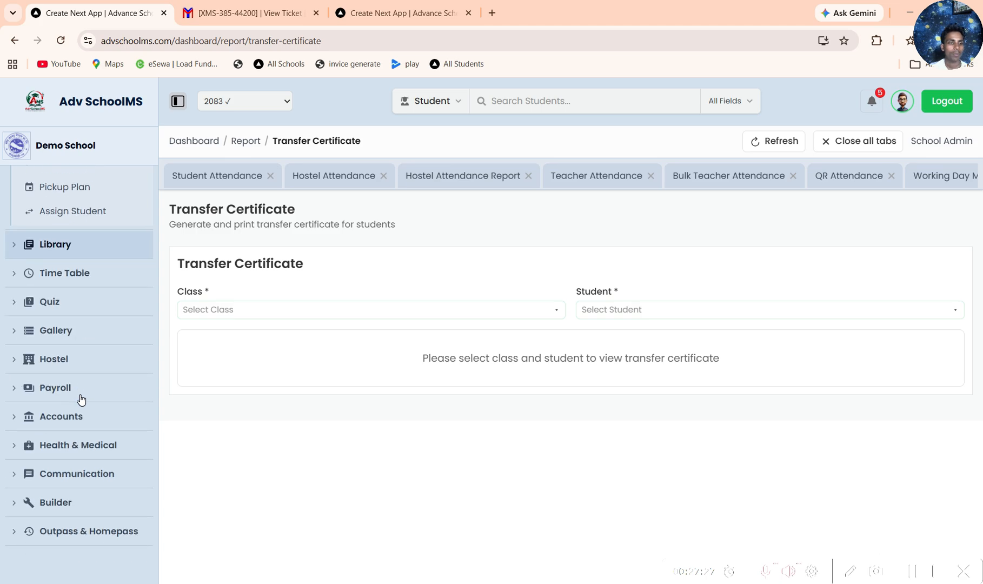
click(78, 247)
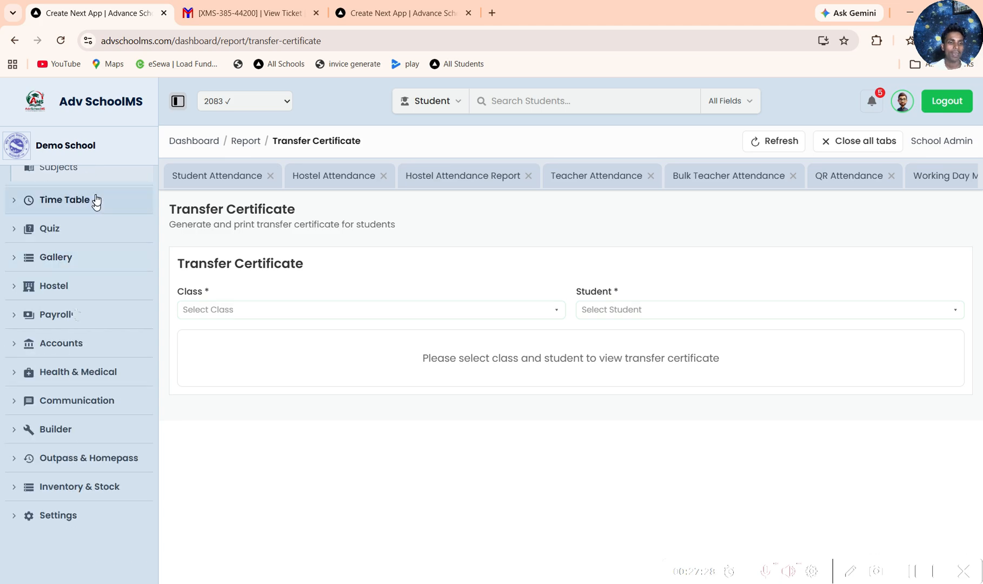
scroll(100, 494, up, 6)
scroll(99, 494, down, 6)
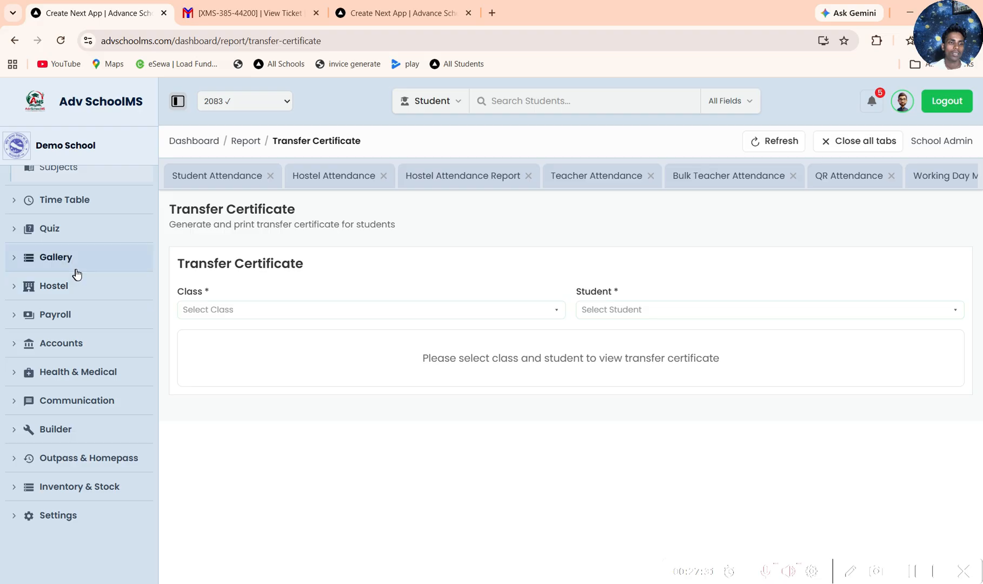
scroll(85, 355, up, 3)
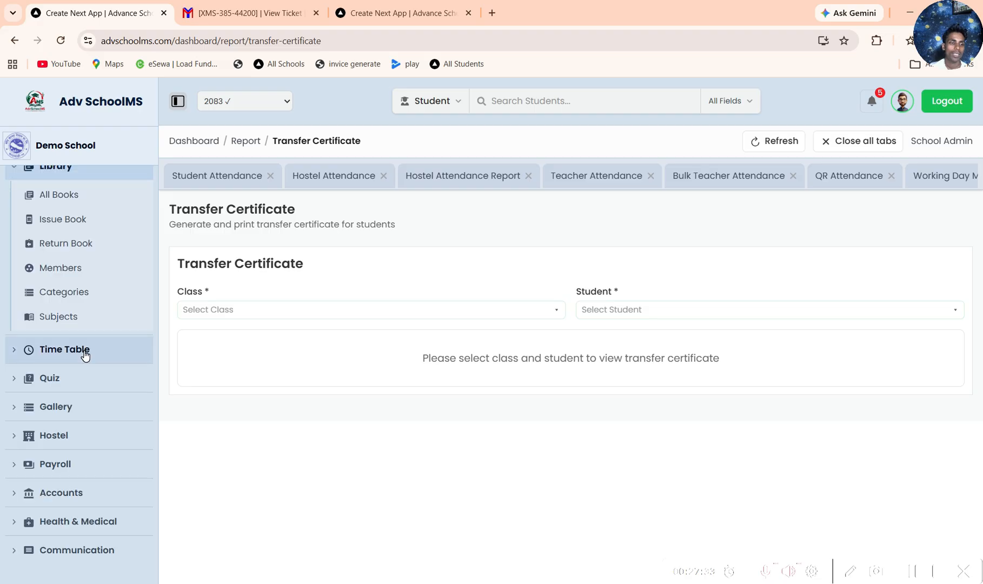
Step: View the class routine timetable and look over the Quiz dashboard
click(86, 351)
click(96, 224)
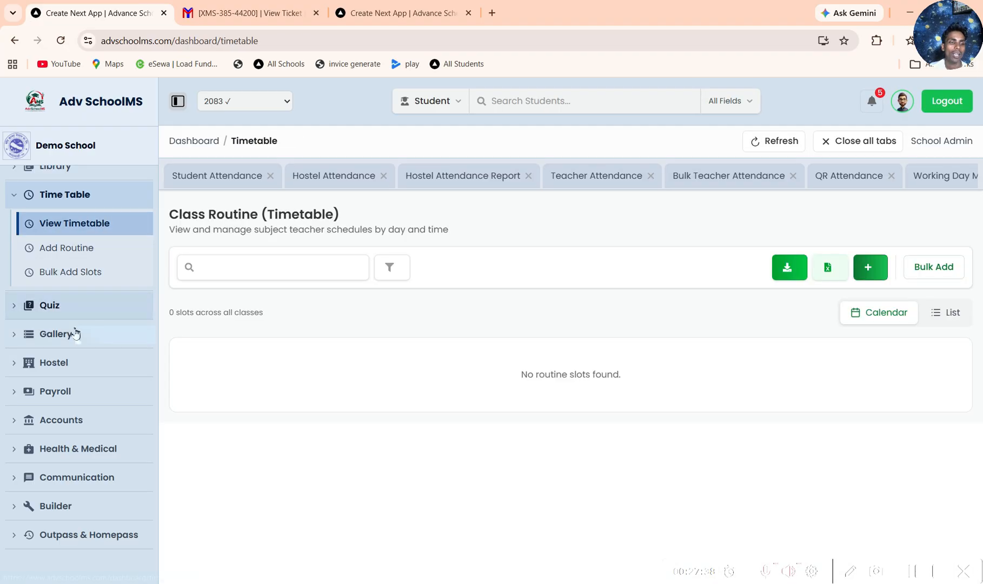
click(77, 305)
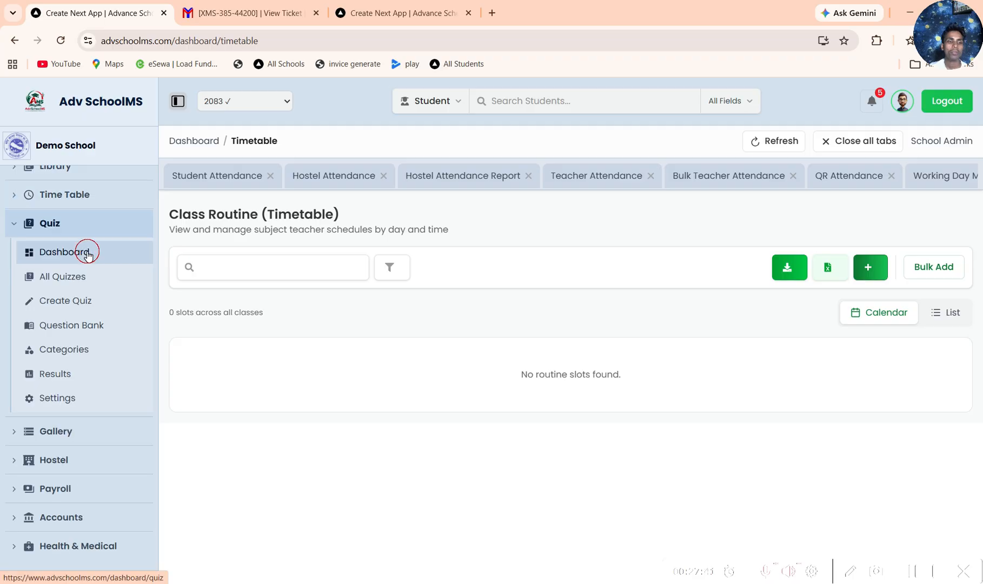
click(87, 253)
scroll(384, 281, down, 3)
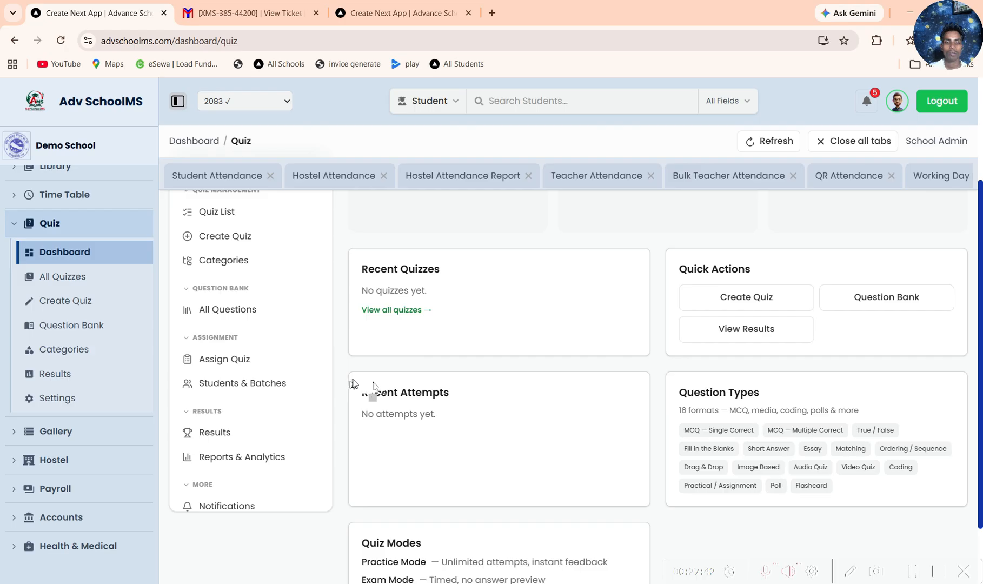
scroll(353, 384, up, 1)
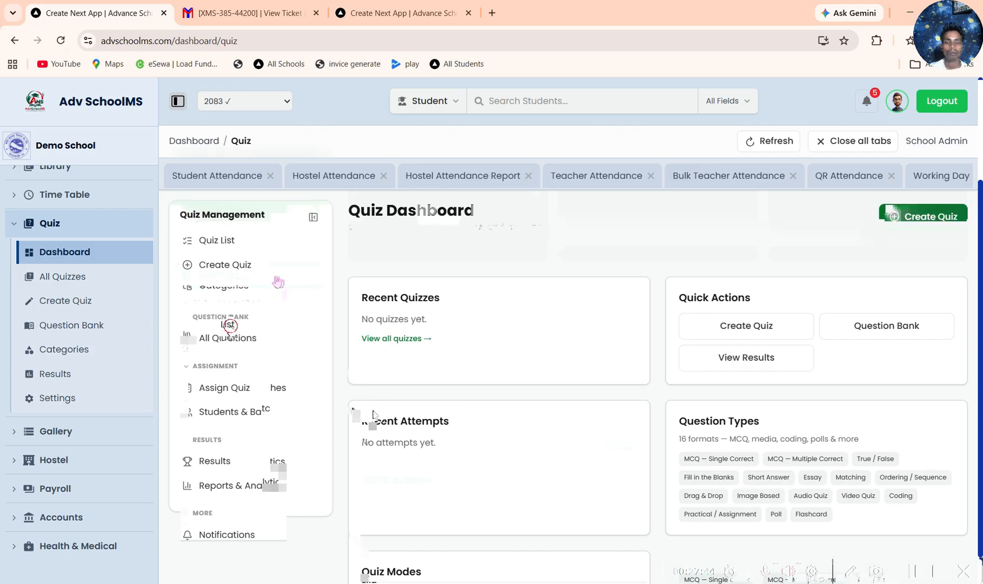
Step: View the quiz creation form and browse the existing questions in the Question Bank
click(234, 341)
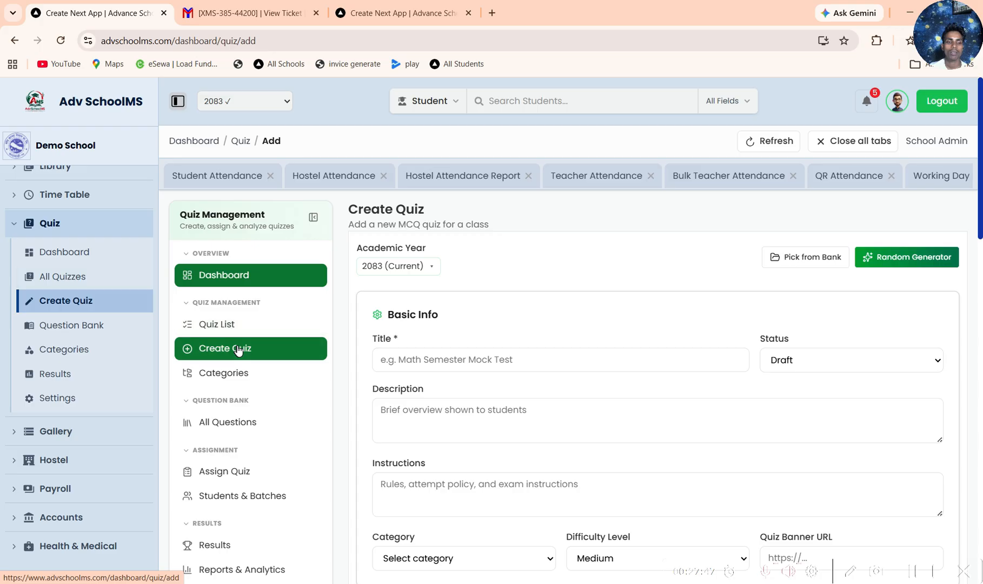
click(236, 340)
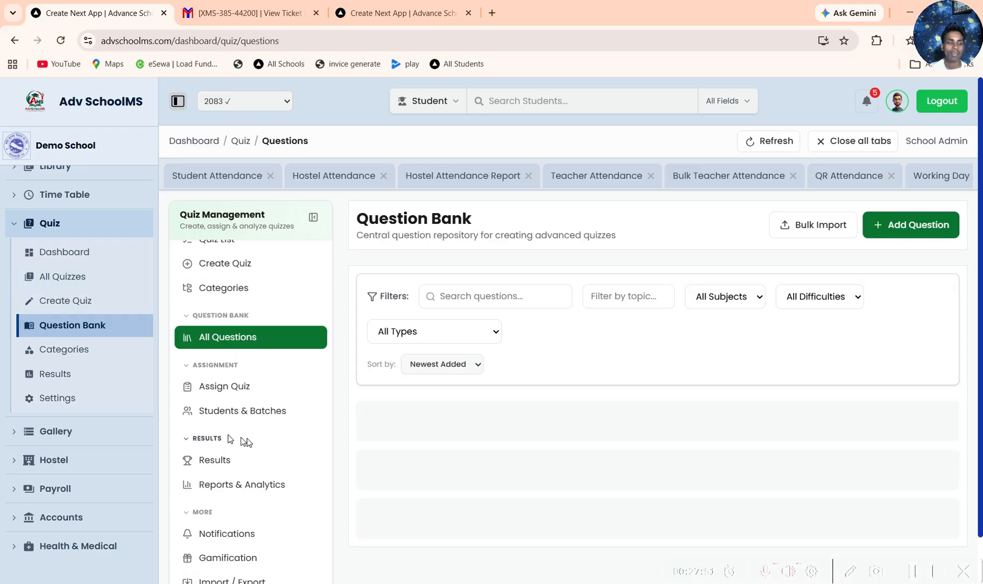
scroll(335, 427, down, 5)
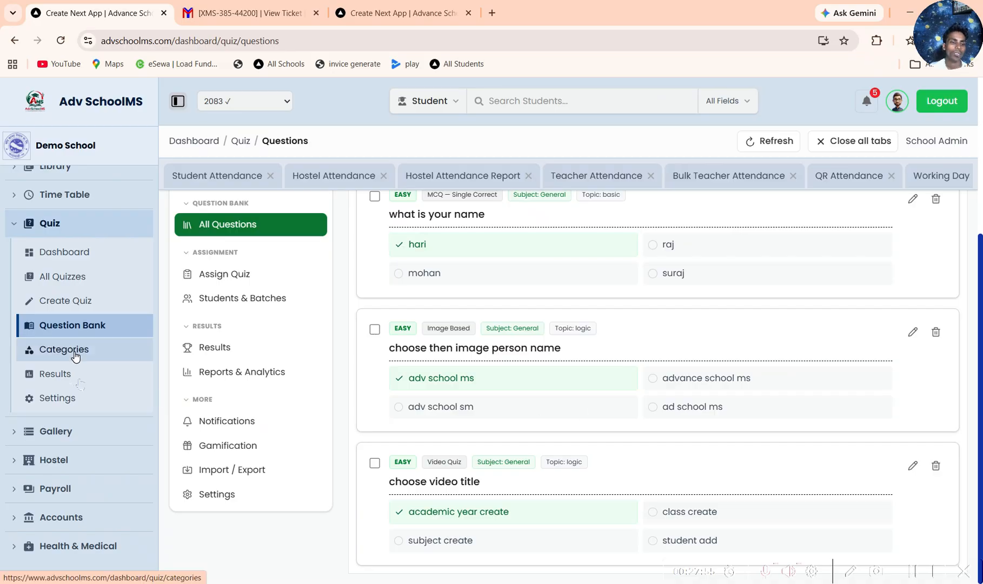
Step: View the Student Gallery and the hostel's Mess Menu page
click(91, 432)
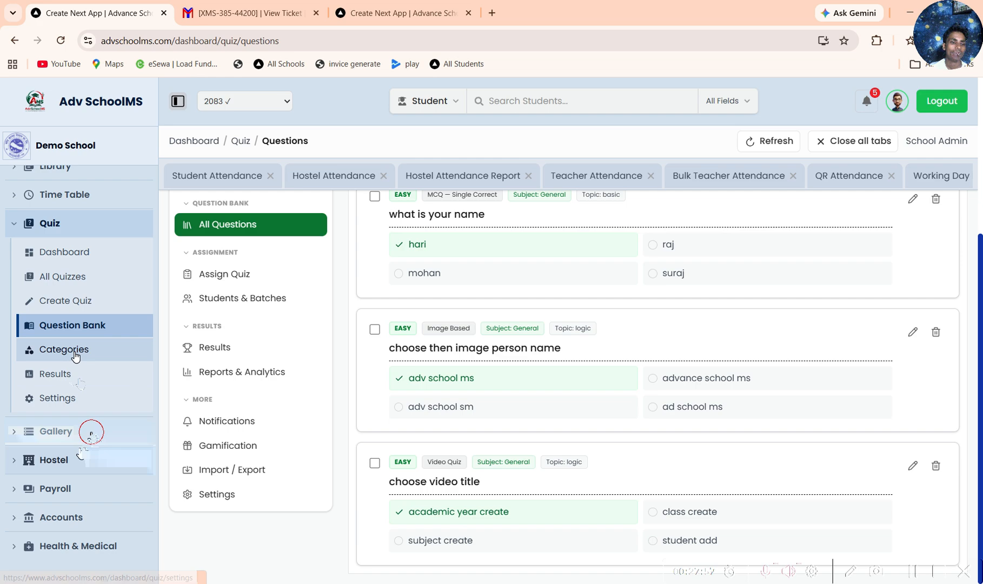
click(103, 284)
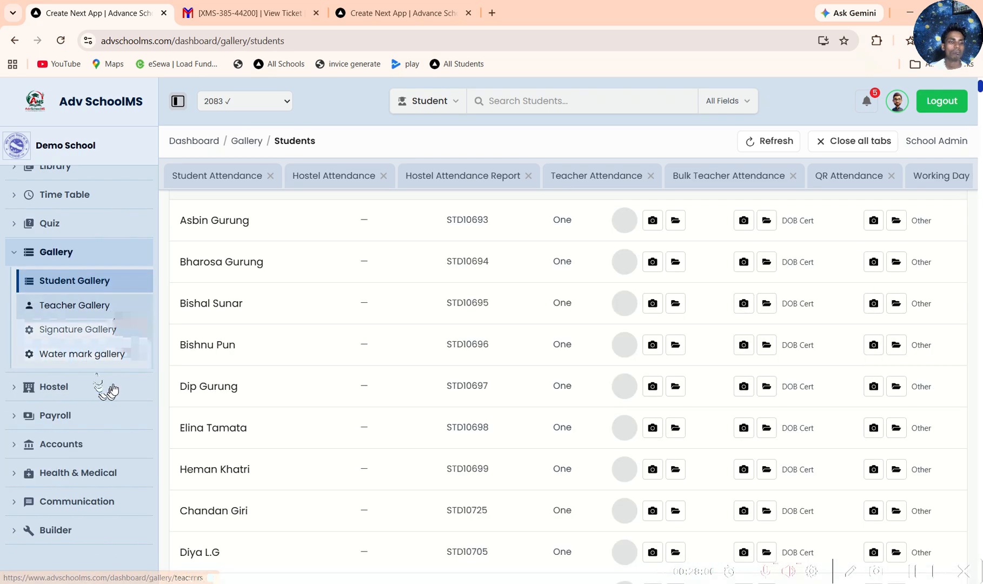
click(101, 385)
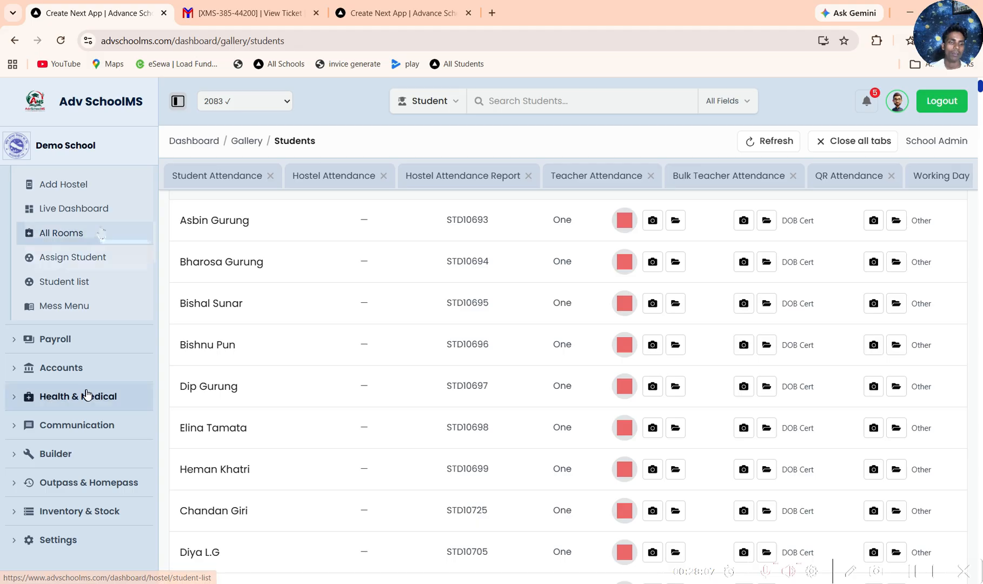
click(94, 316)
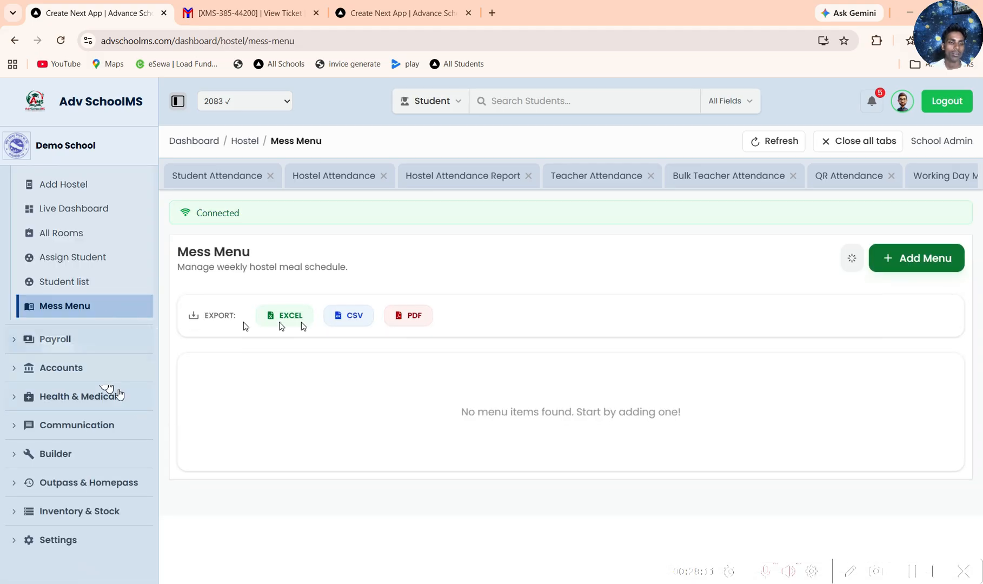
Step: View the payroll employee list and look through the functions of the Accounts module
click(98, 339)
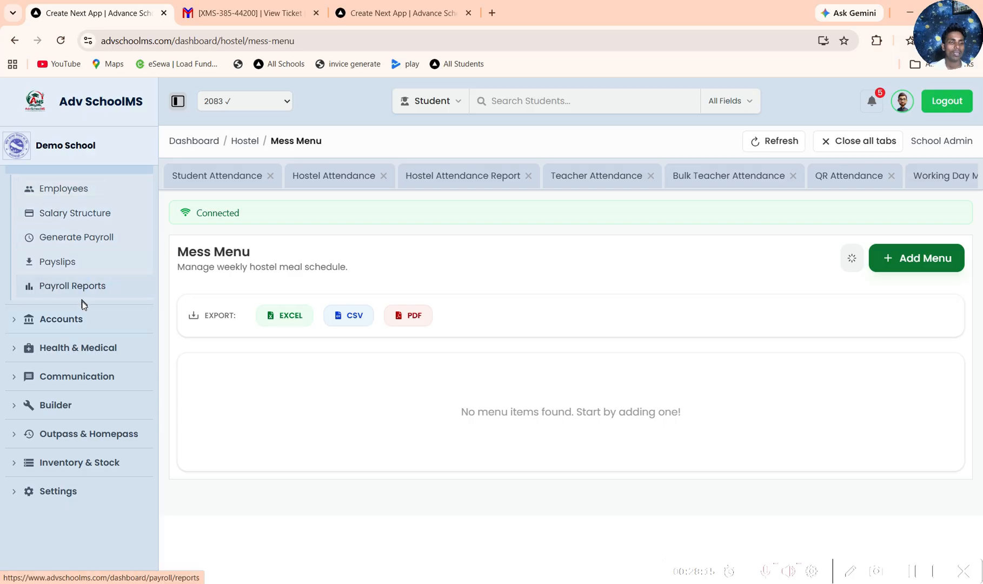
click(84, 190)
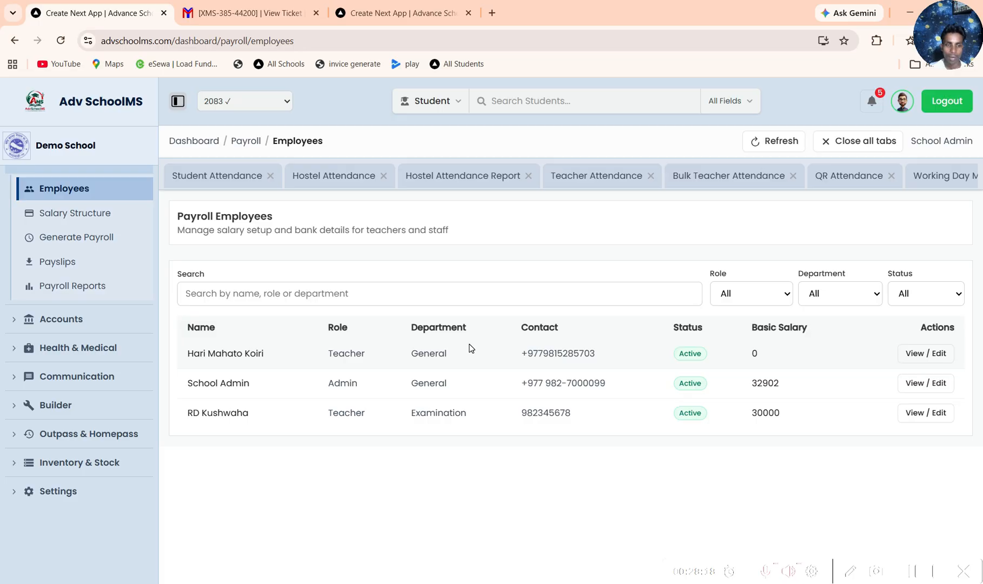
click(92, 323)
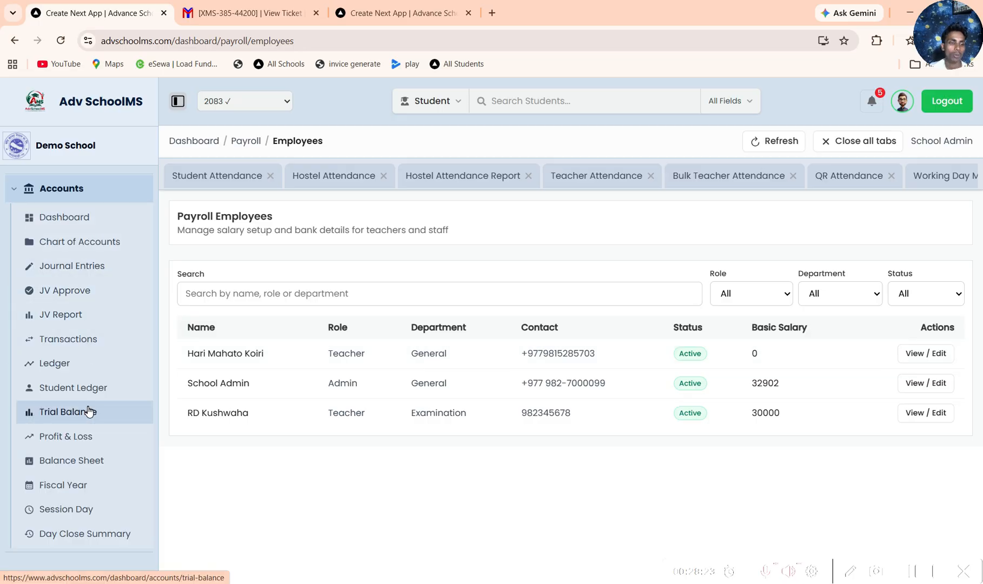
scroll(89, 411, up, 2)
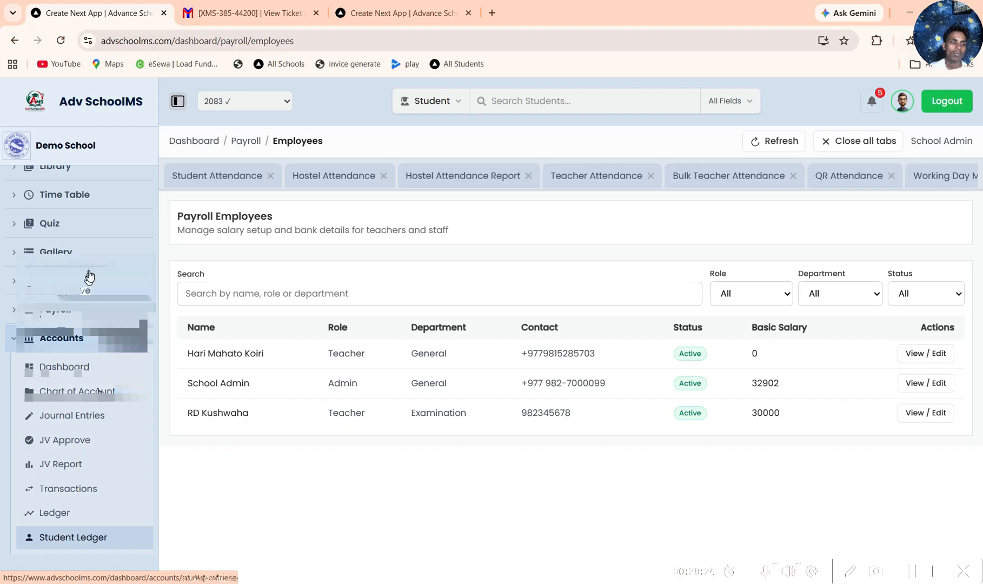
scroll(75, 378, down, 4)
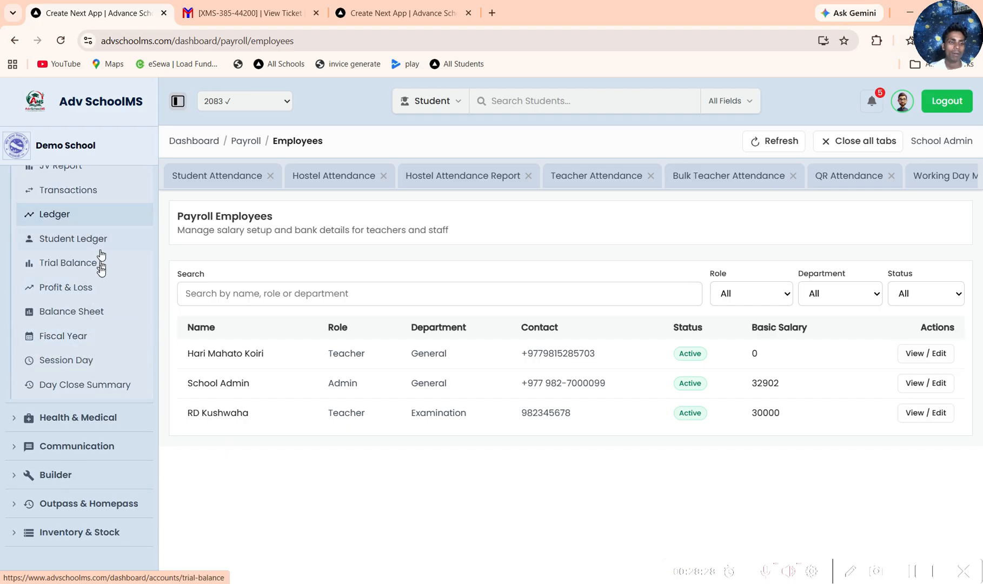
Step: Look through the functions offered under the Health & Medical, Communication and Builder modules
click(124, 425)
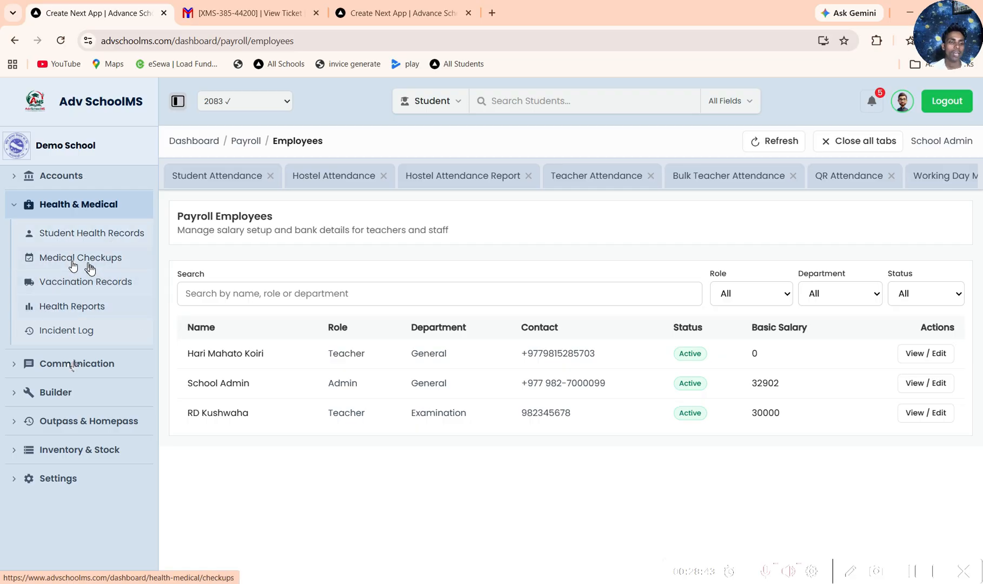
click(98, 366)
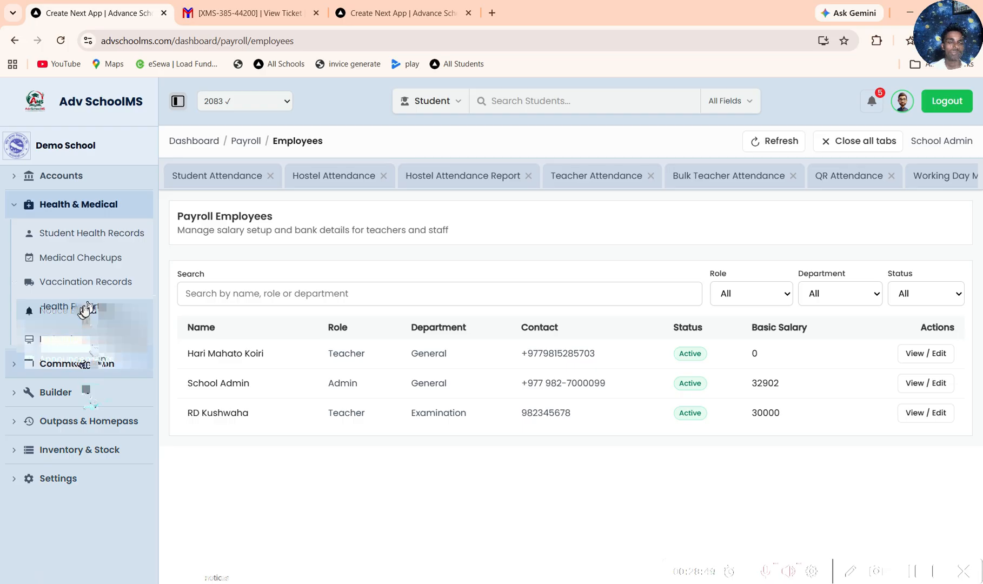
click(92, 395)
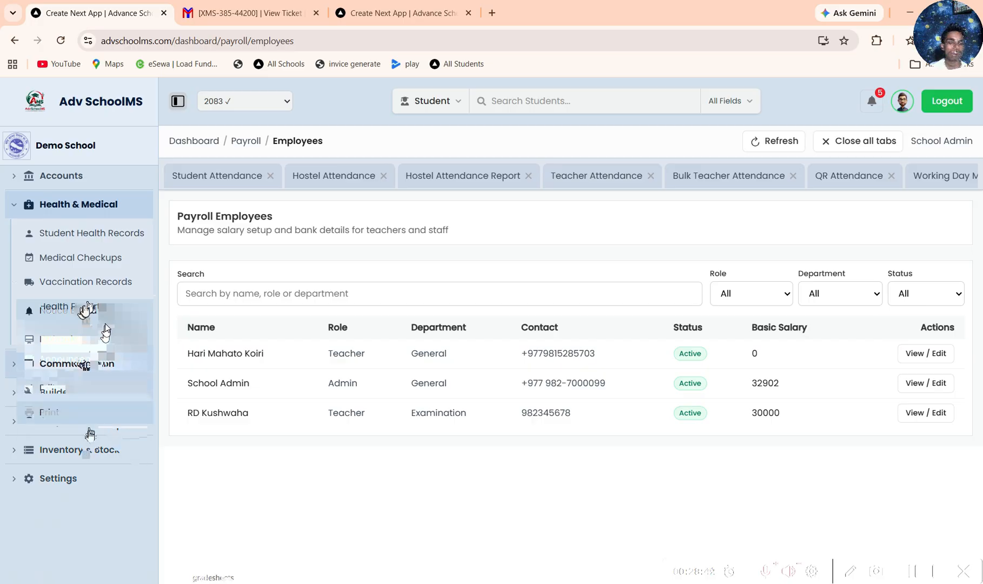
scroll(89, 437, down, 1)
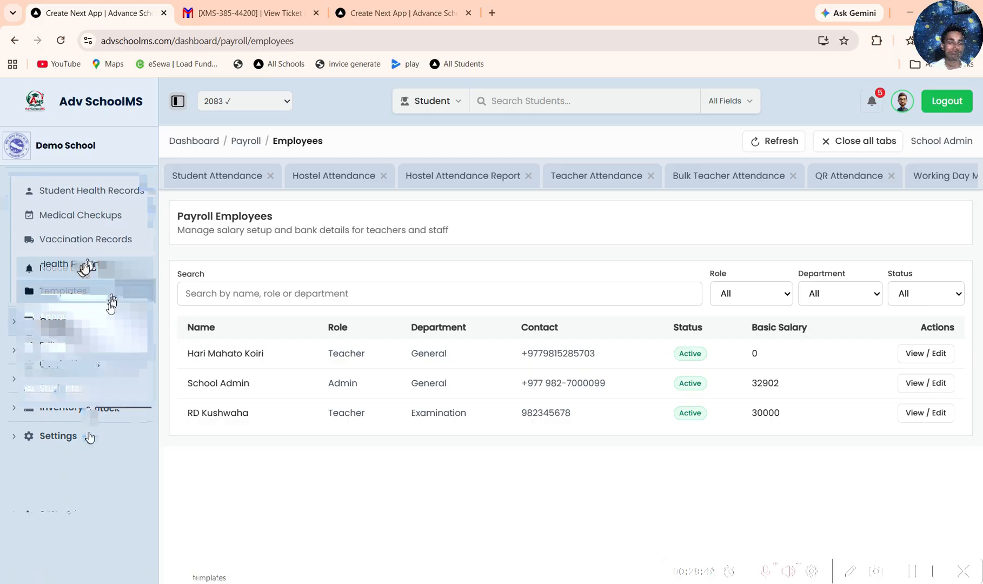
Step: Open the Outpass list of the Outpass & Homepass module
click(100, 426)
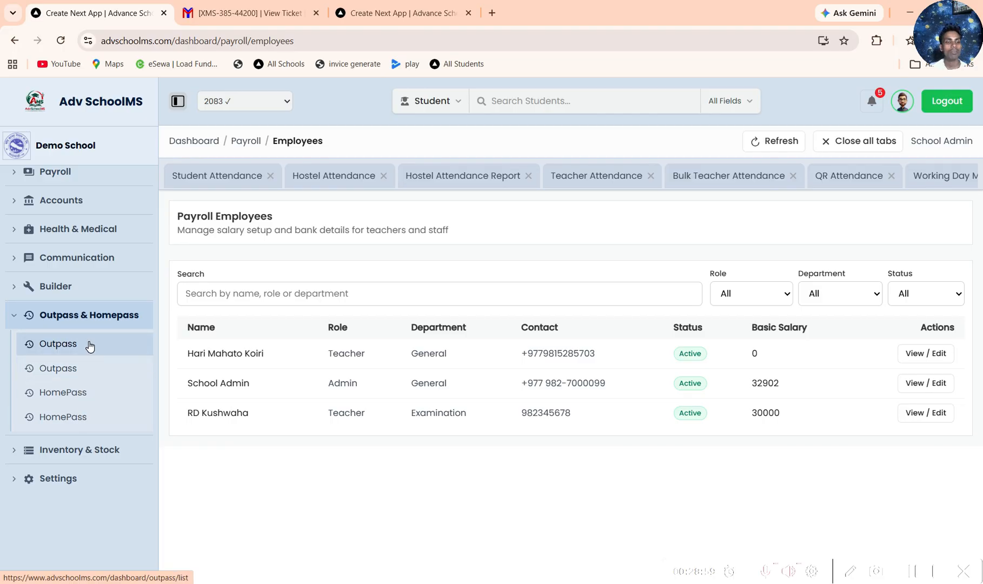
click(90, 346)
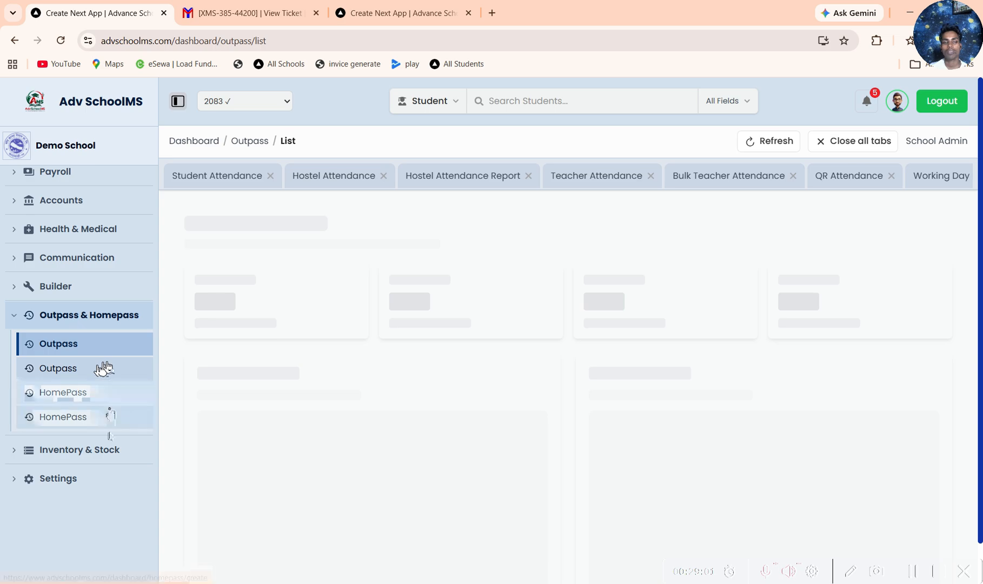
Step: Preview the printout of the approved outpass OP-1 with its office and student copies, leaving it unprinted
click(916, 507)
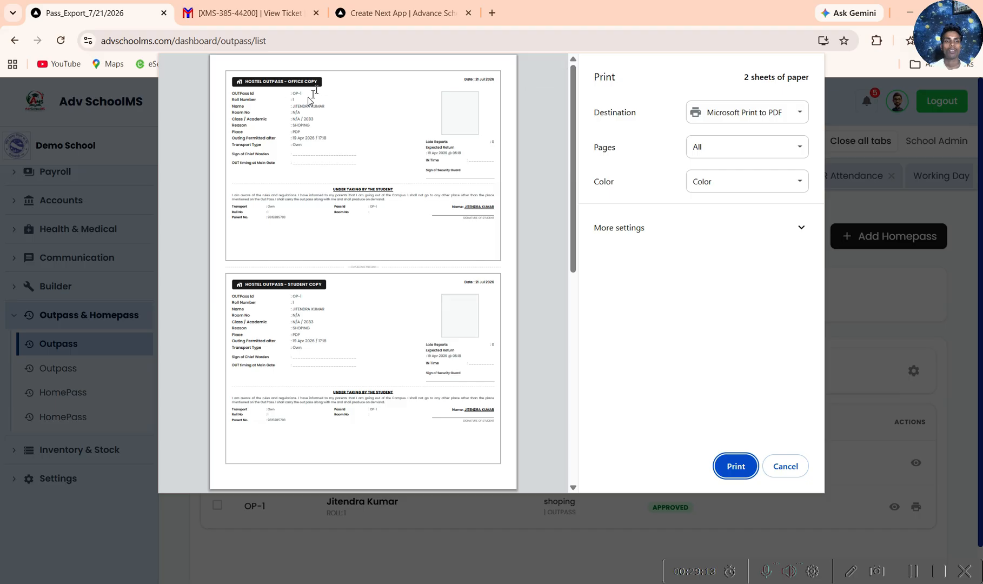
click(264, 268)
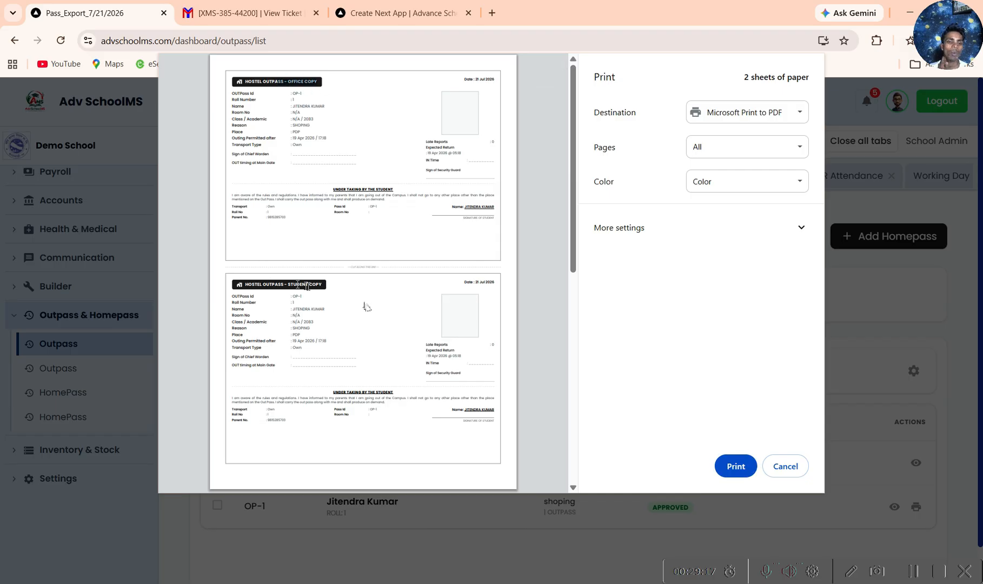
click(786, 466)
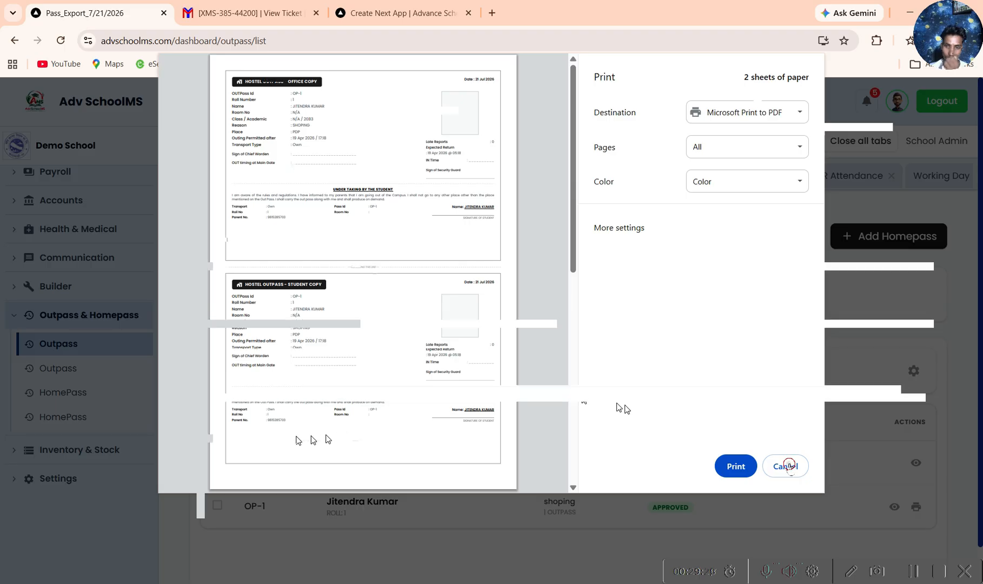
Step: Look through the functions offered under the Inventory & Stock and Settings modules
click(90, 454)
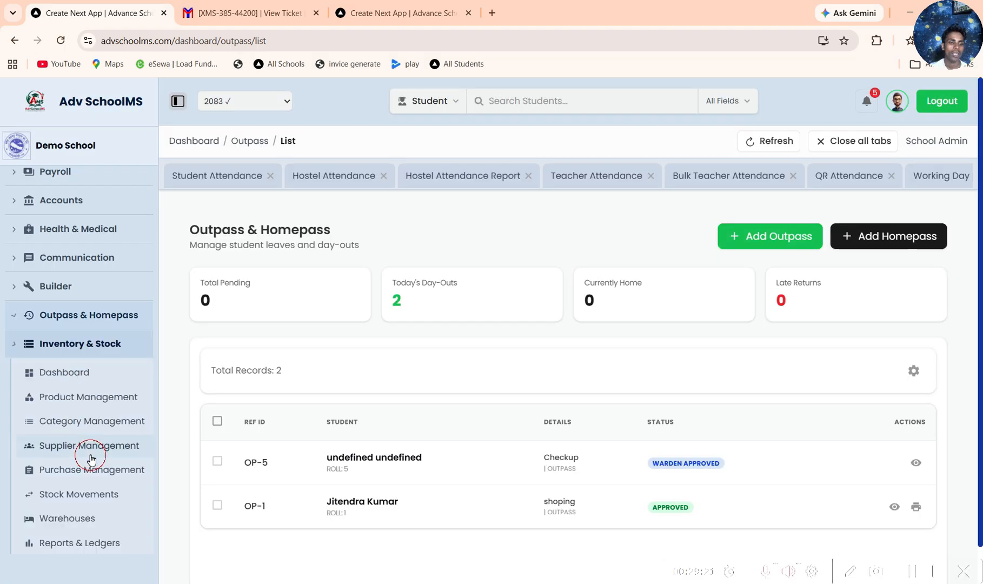
scroll(74, 423, down, 2)
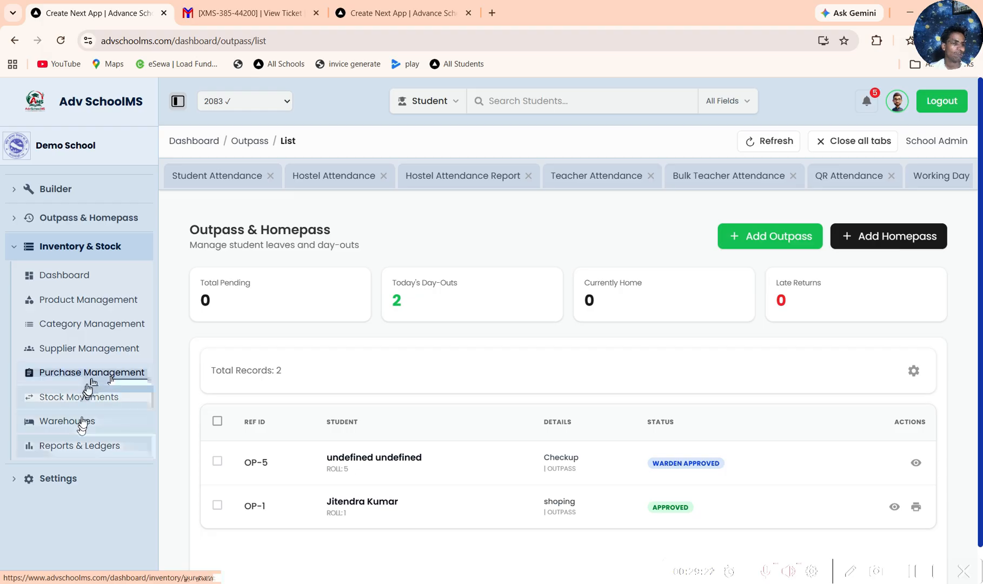
click(87, 397)
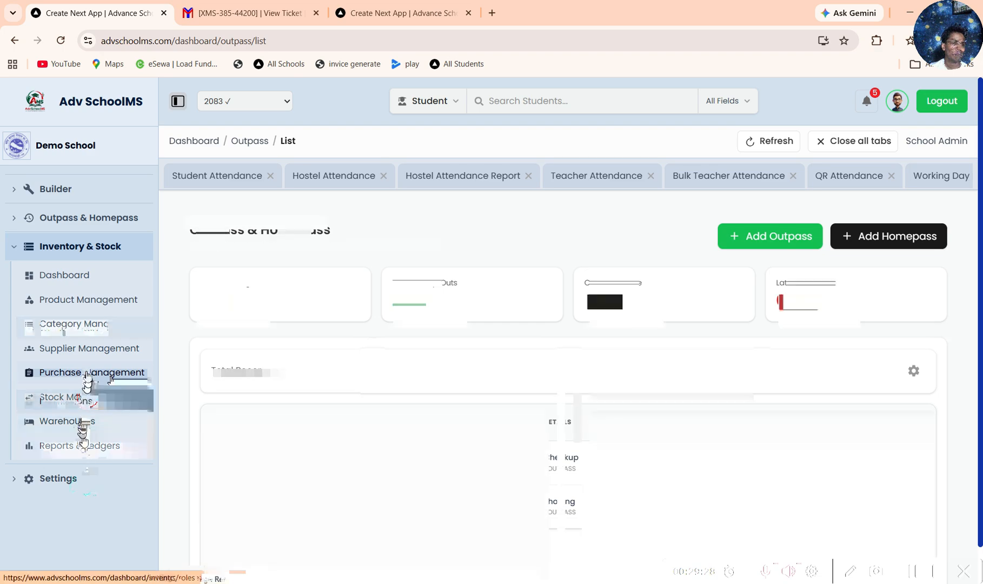
Step: Open the SMS settings and review the available notification options, from Fee Generation to Account Details Send
click(75, 306)
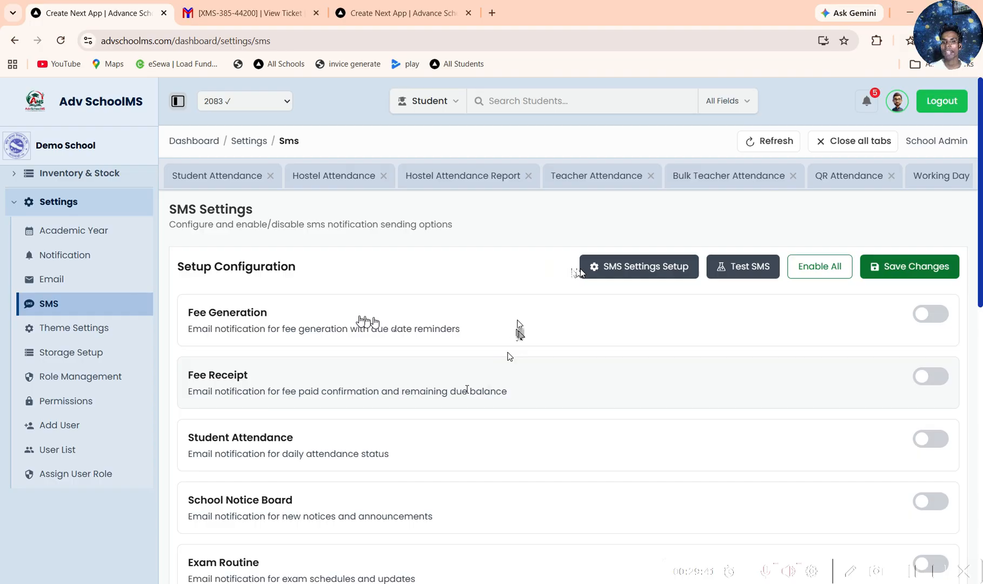
scroll(467, 389, down, 5)
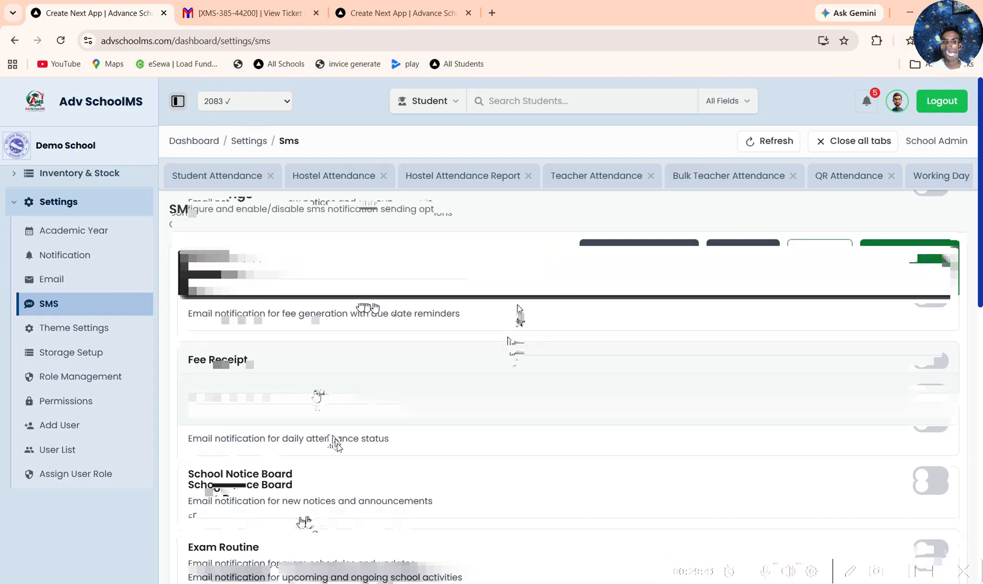
scroll(304, 523, down, 5)
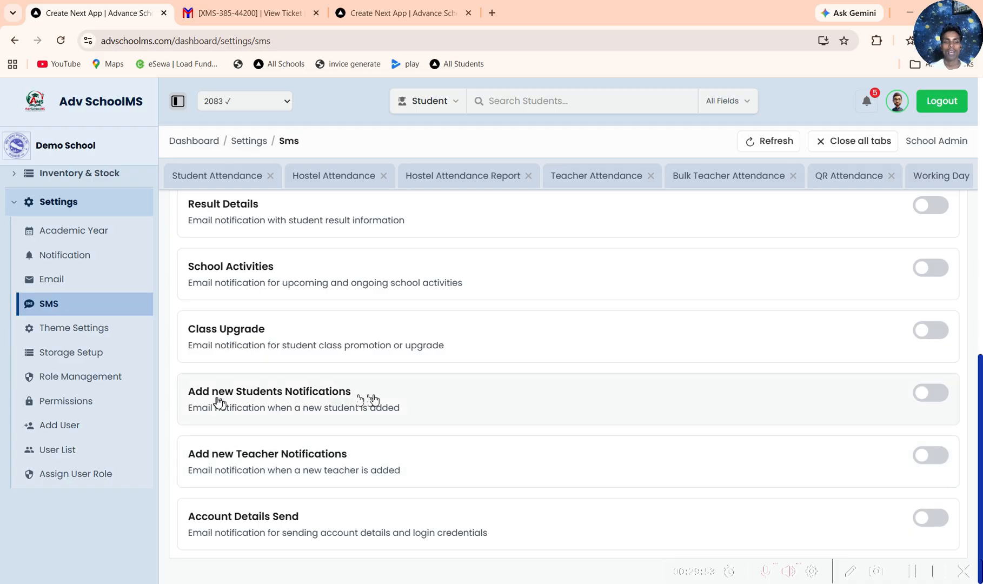
scroll(394, 403, up, 1)
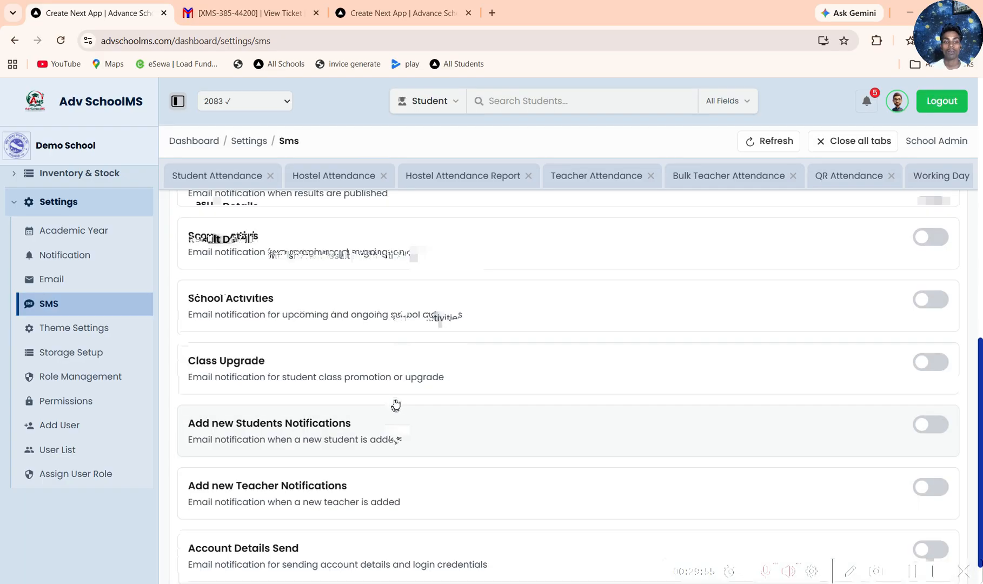
scroll(396, 404, up, 2)
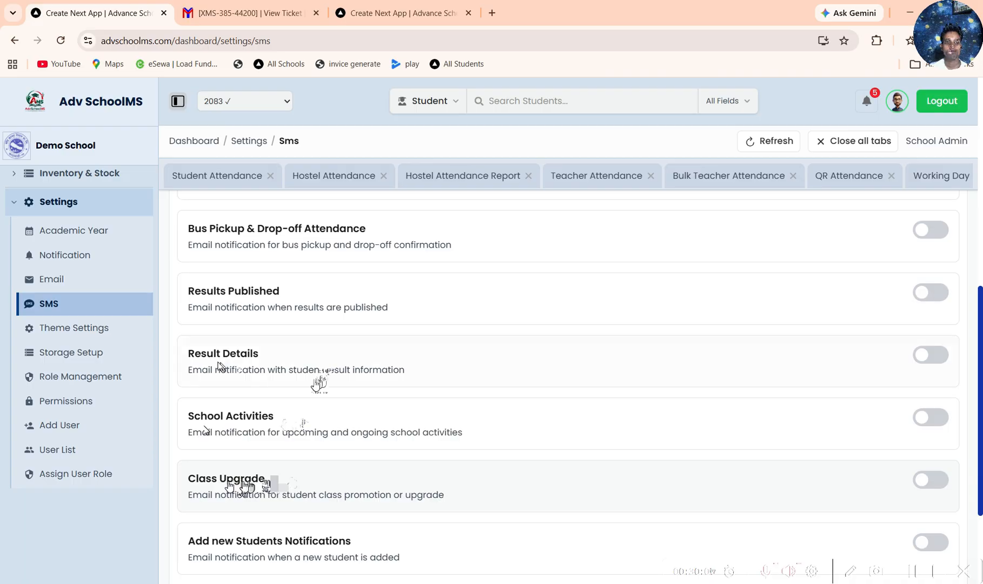
scroll(329, 373, up, 3)
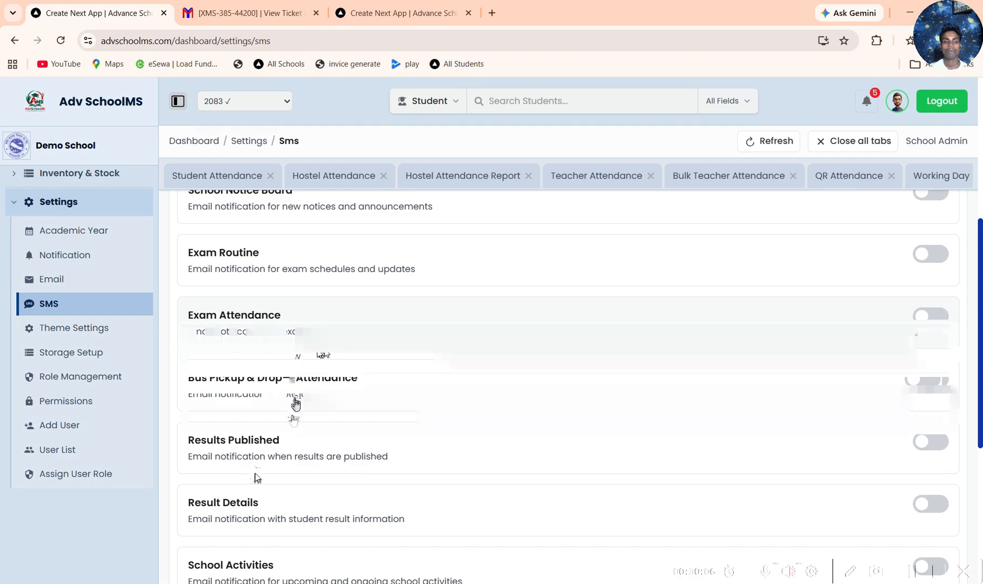
scroll(265, 314, up, 3)
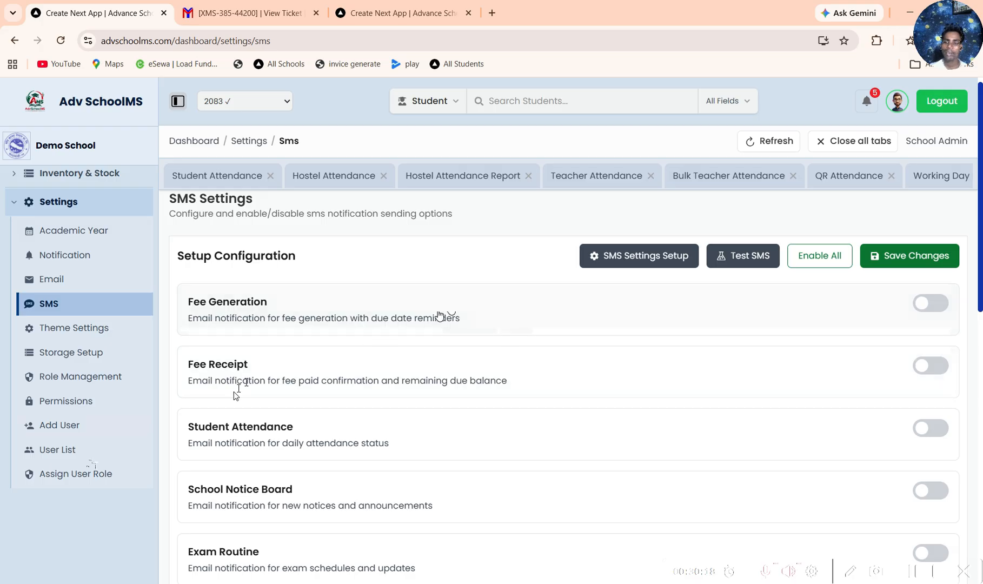
Step: View the school's user list and the system Permissions page in Settings
click(80, 450)
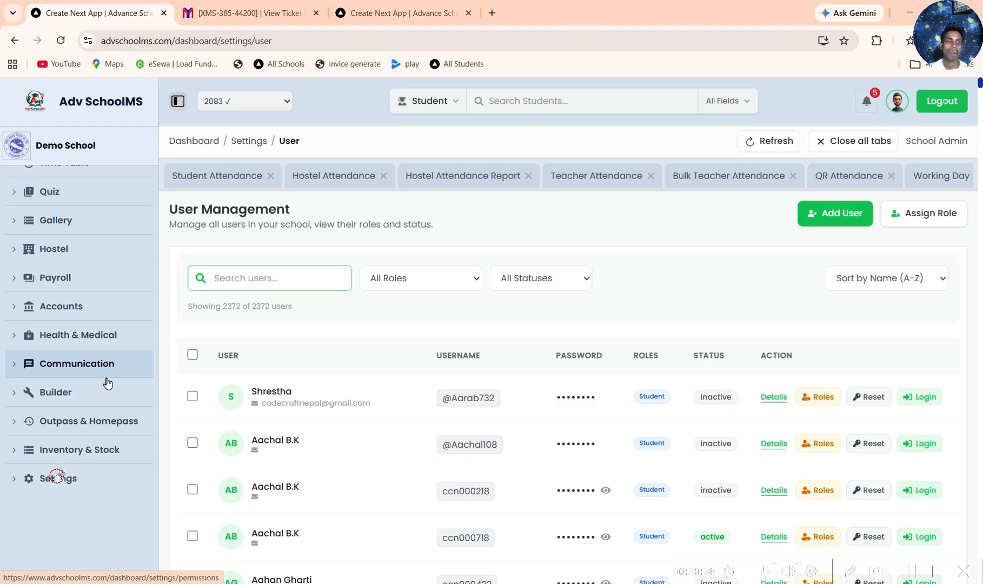
click(60, 477)
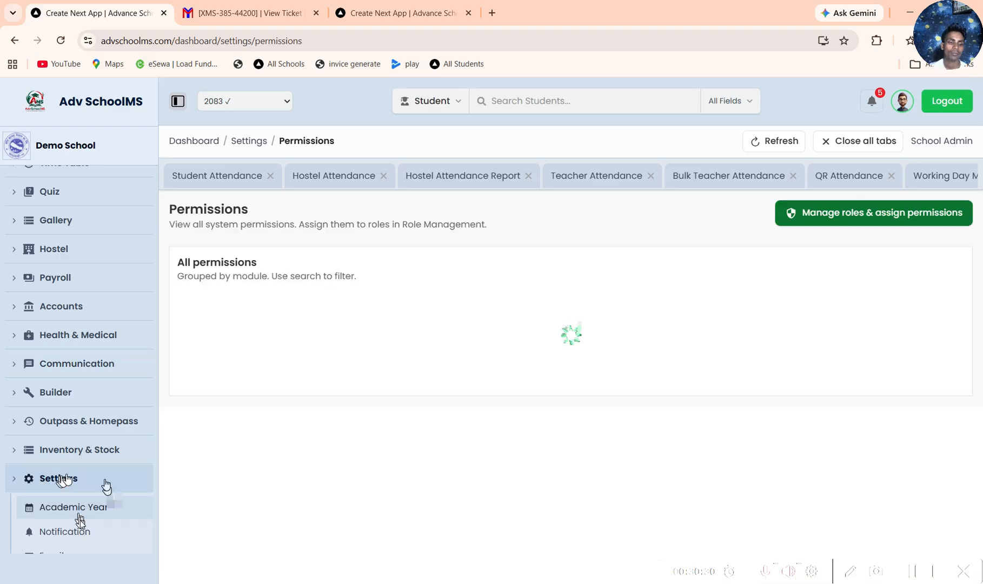
scroll(101, 375, down, 1)
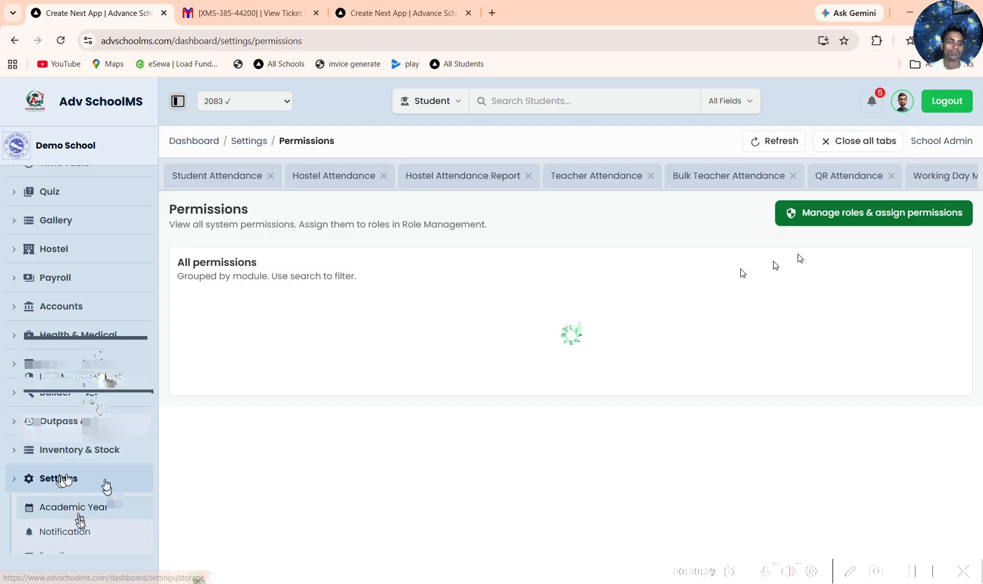
Step: Open Role Management and look through the permissions of the Teacher role without saving
click(852, 217)
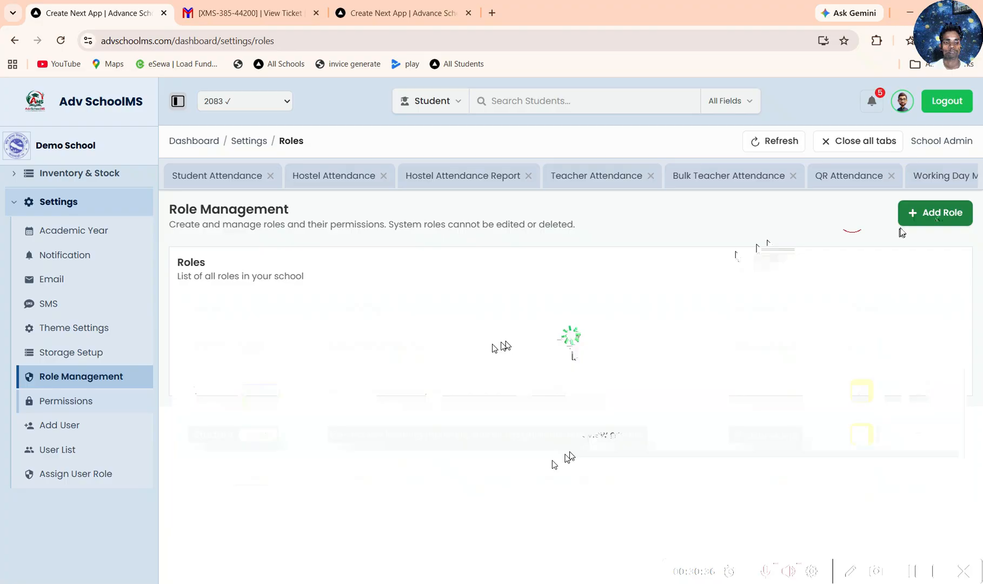
click(860, 390)
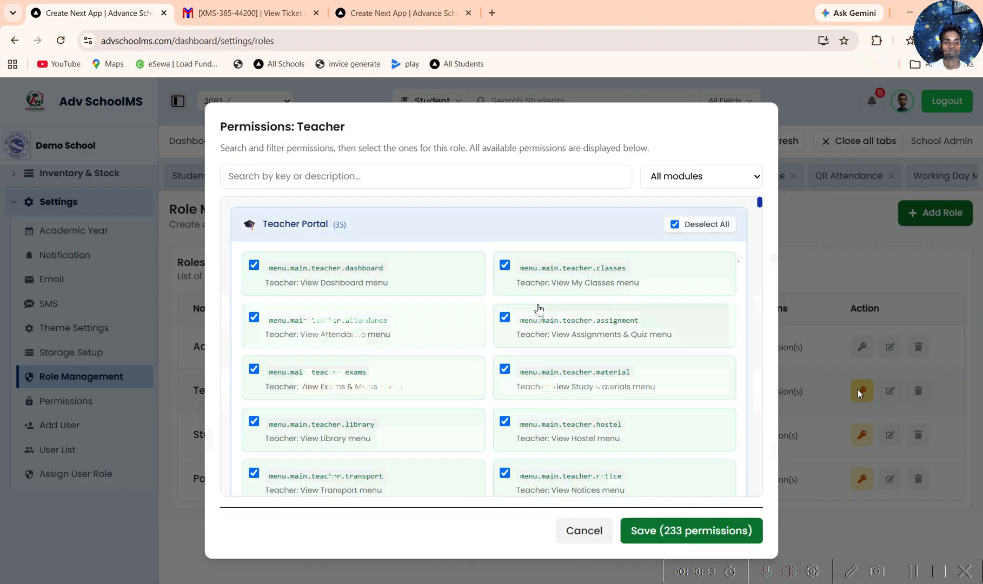
scroll(561, 378, down, 3)
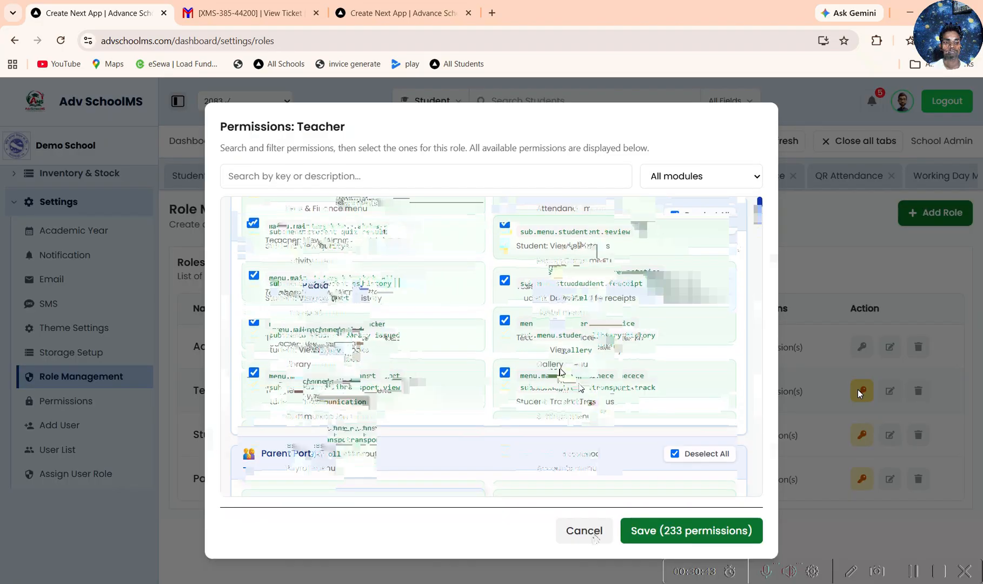
click(584, 531)
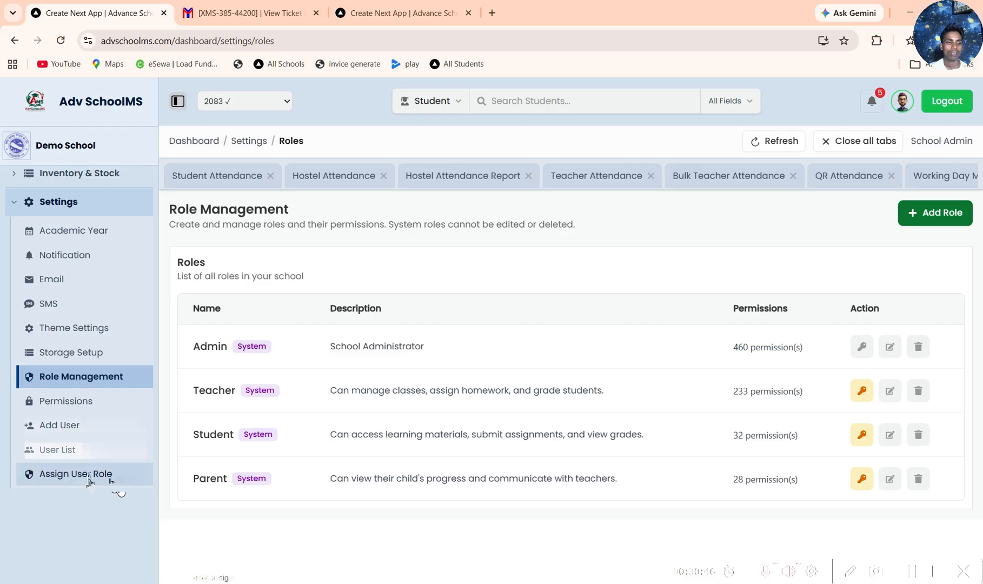
Step: Return to the admin dashboard, close all open page tabs and view the dashboard's summary cards and charts
scroll(87, 252, up, 5)
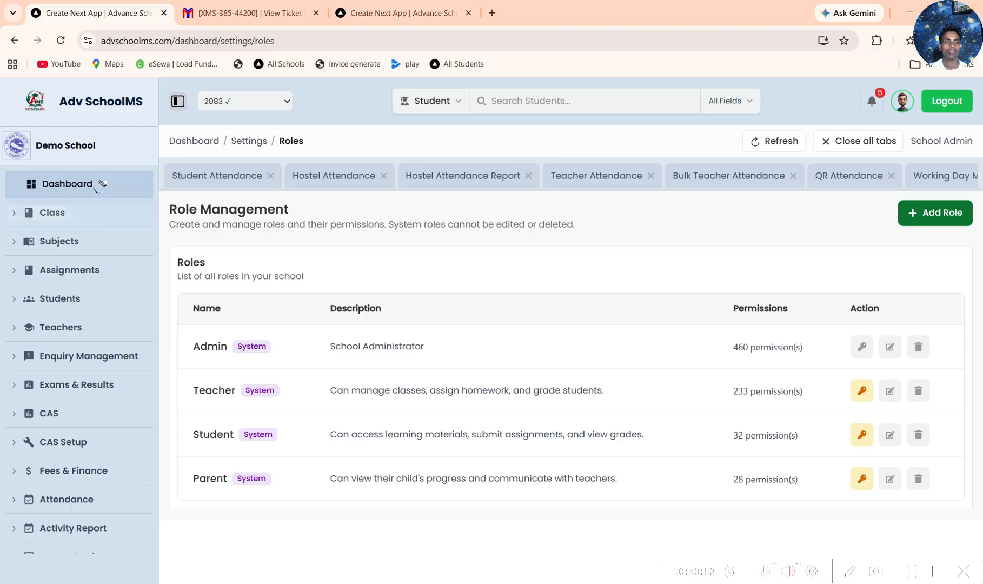
click(99, 185)
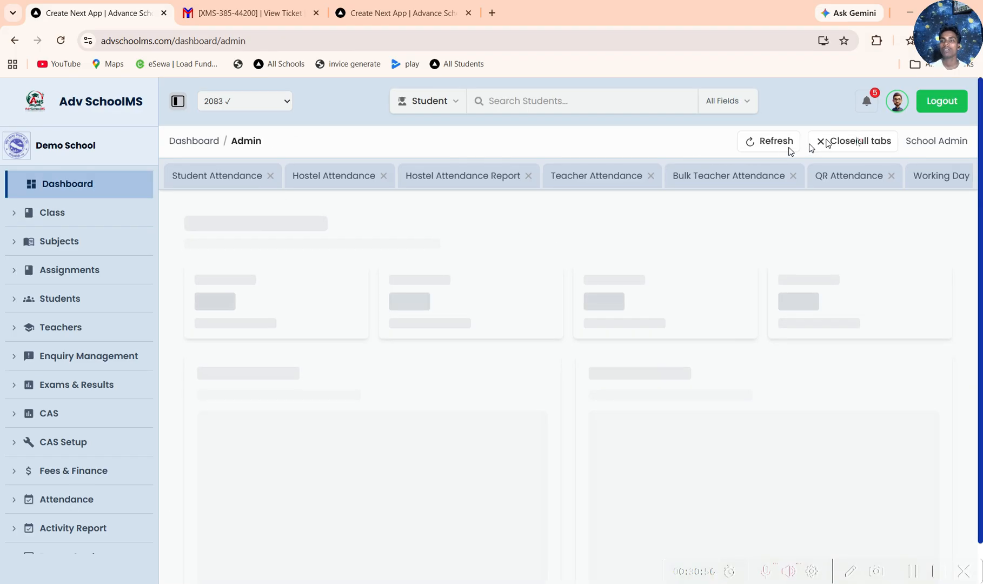
click(856, 140)
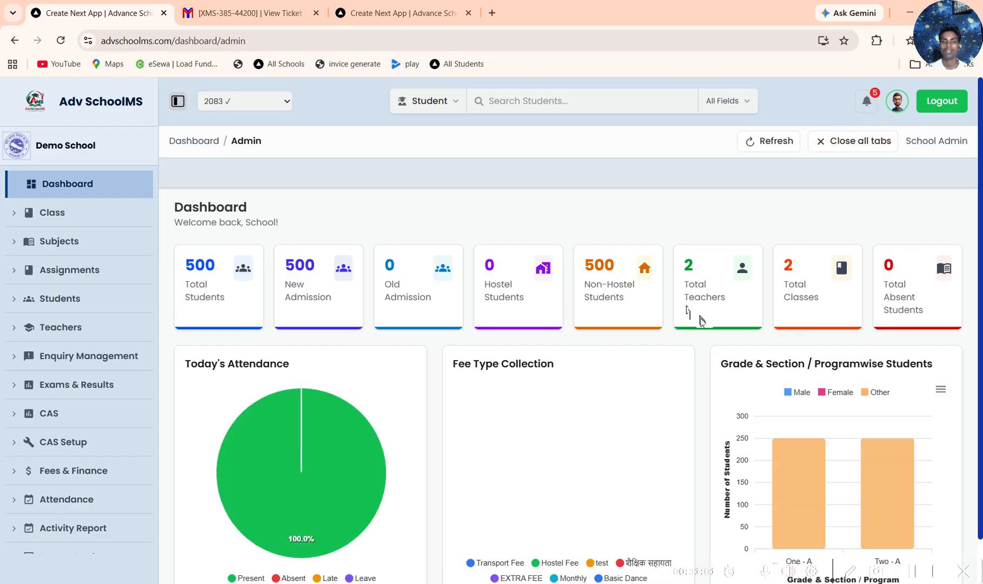
scroll(701, 320, down, 1)
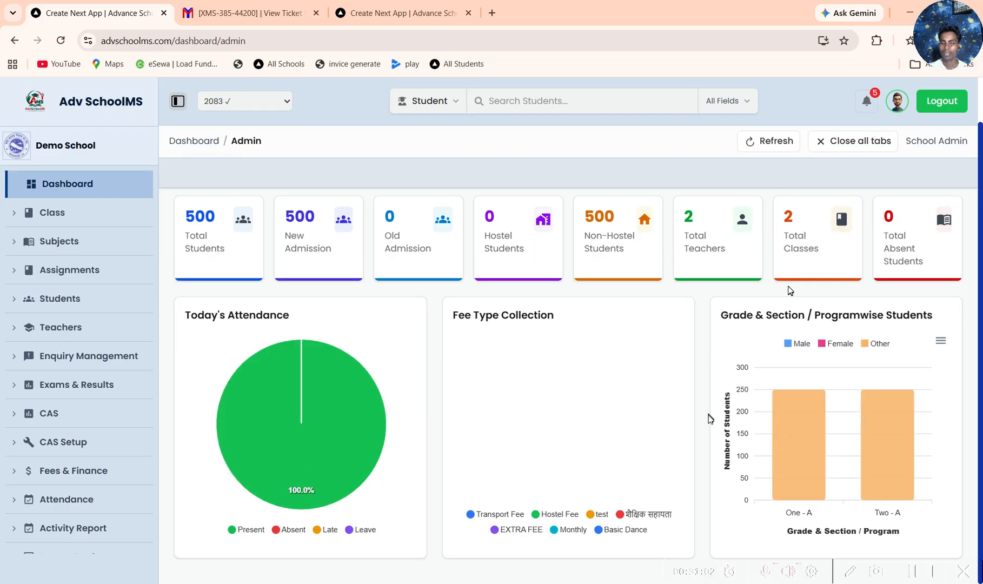